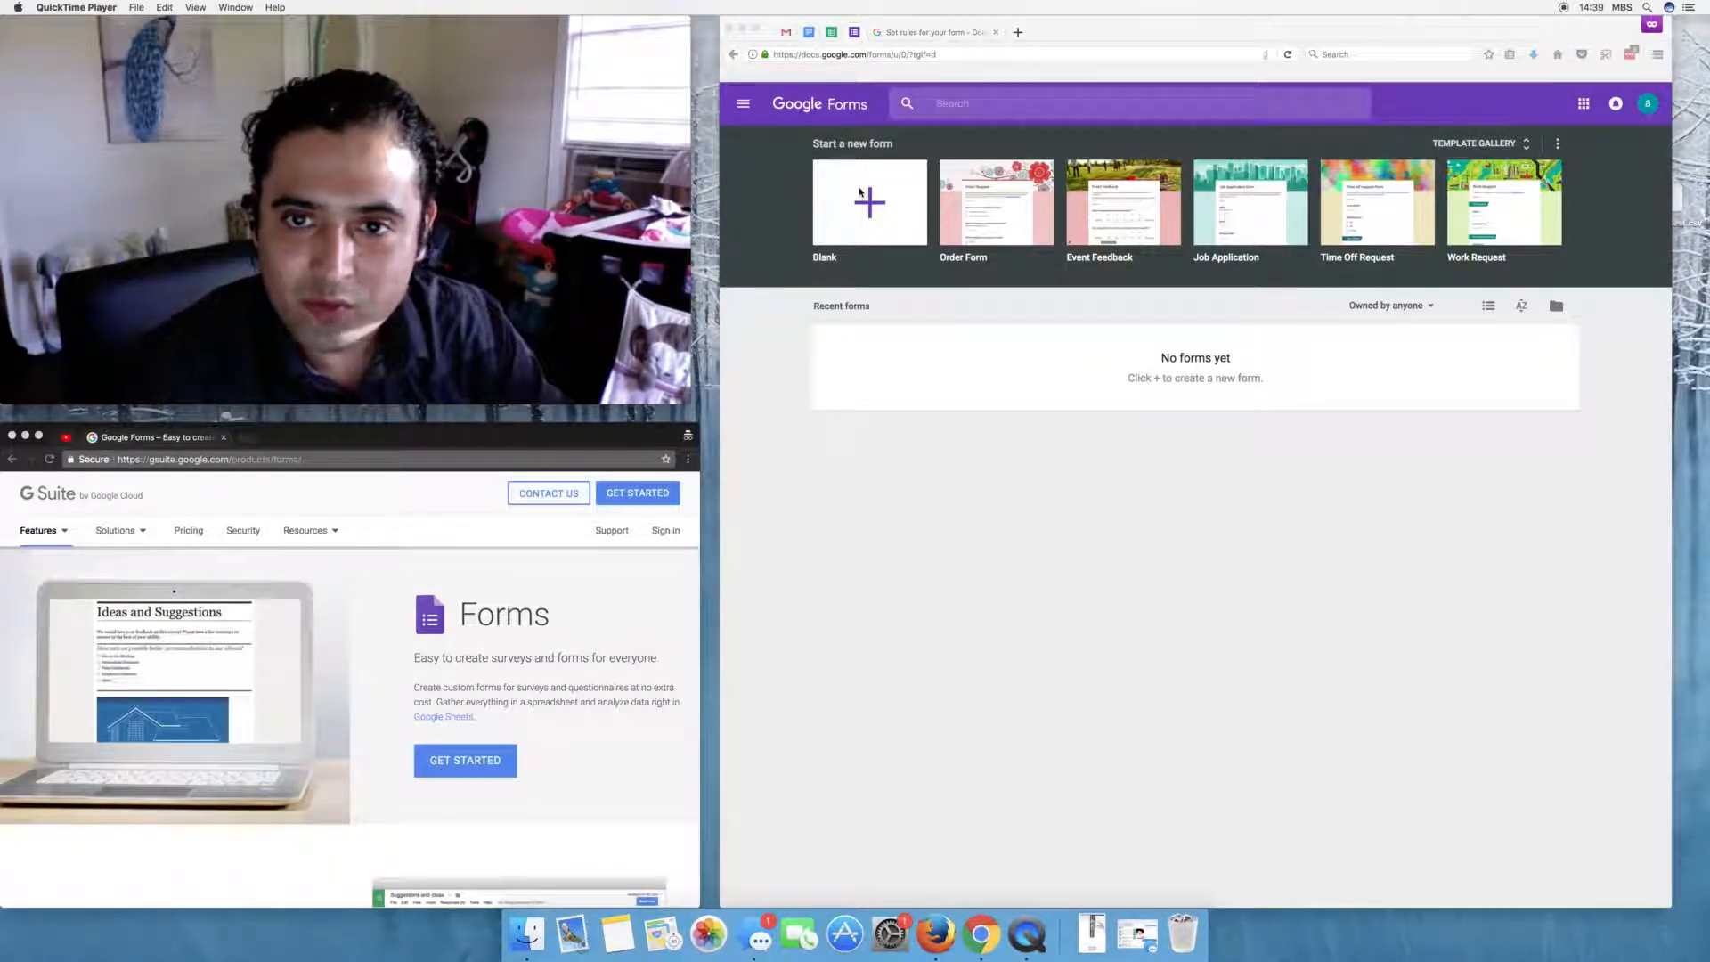
# - Start a blank form titled 'Book Form' with the description 'Let us know what book you want.'
pyautogui.click(860, 192)
pyautogui.click(859, 193)
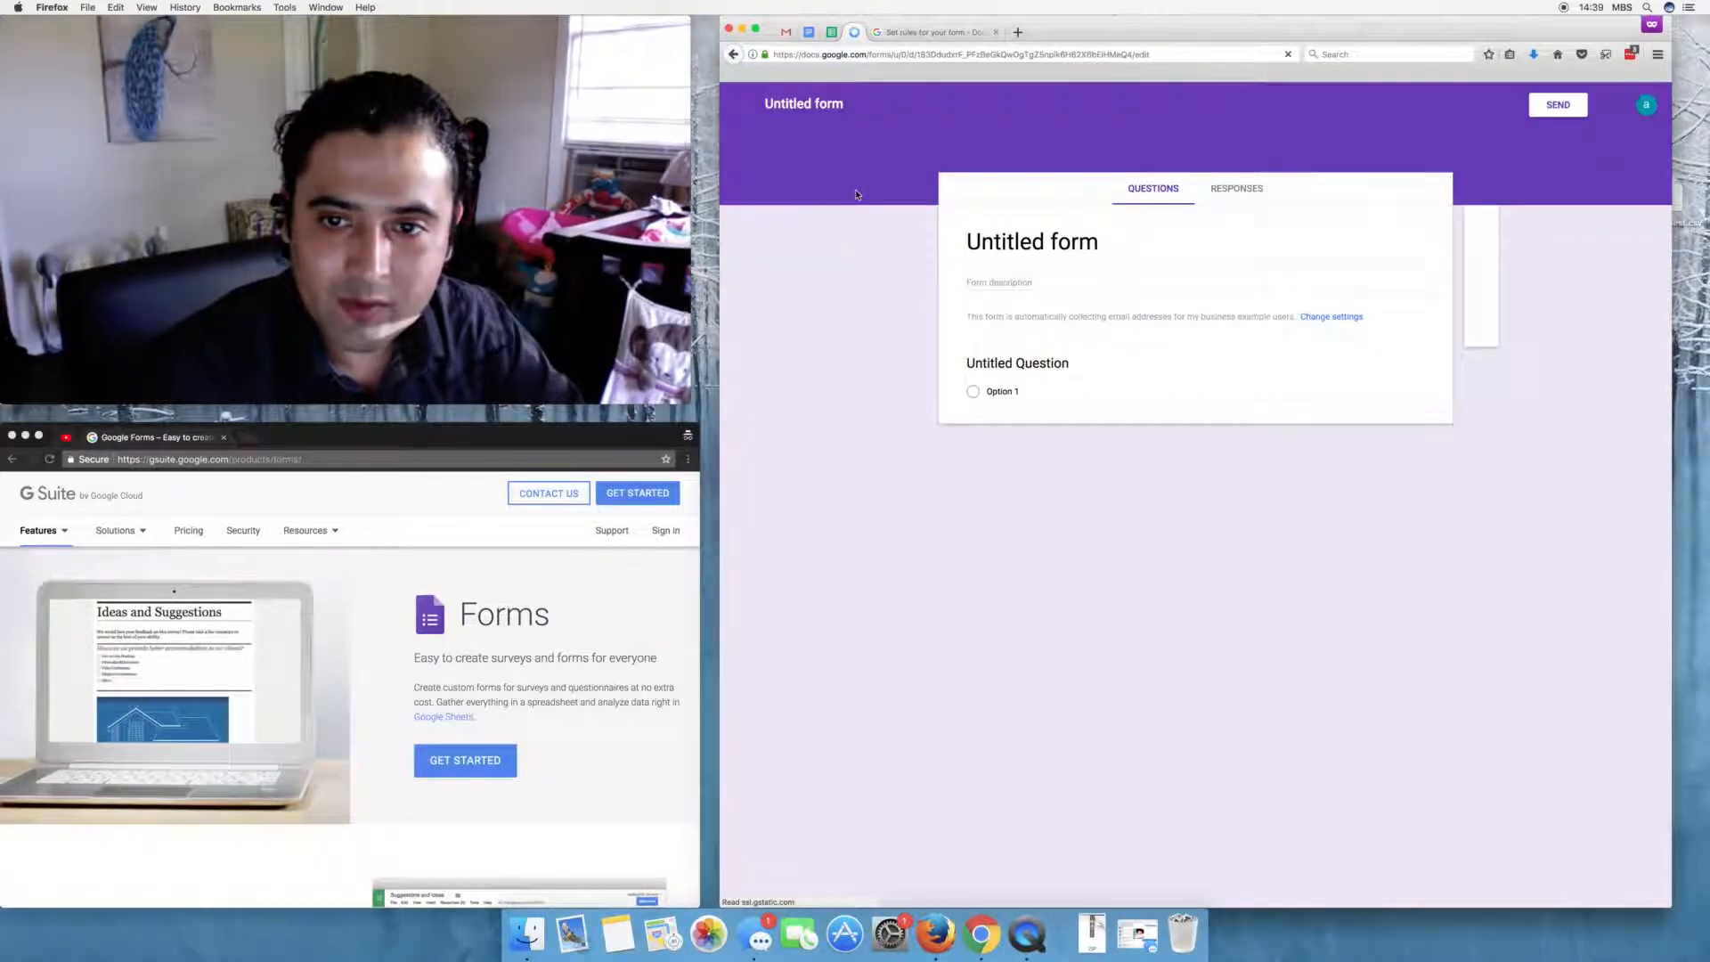
pyautogui.click(1056, 240)
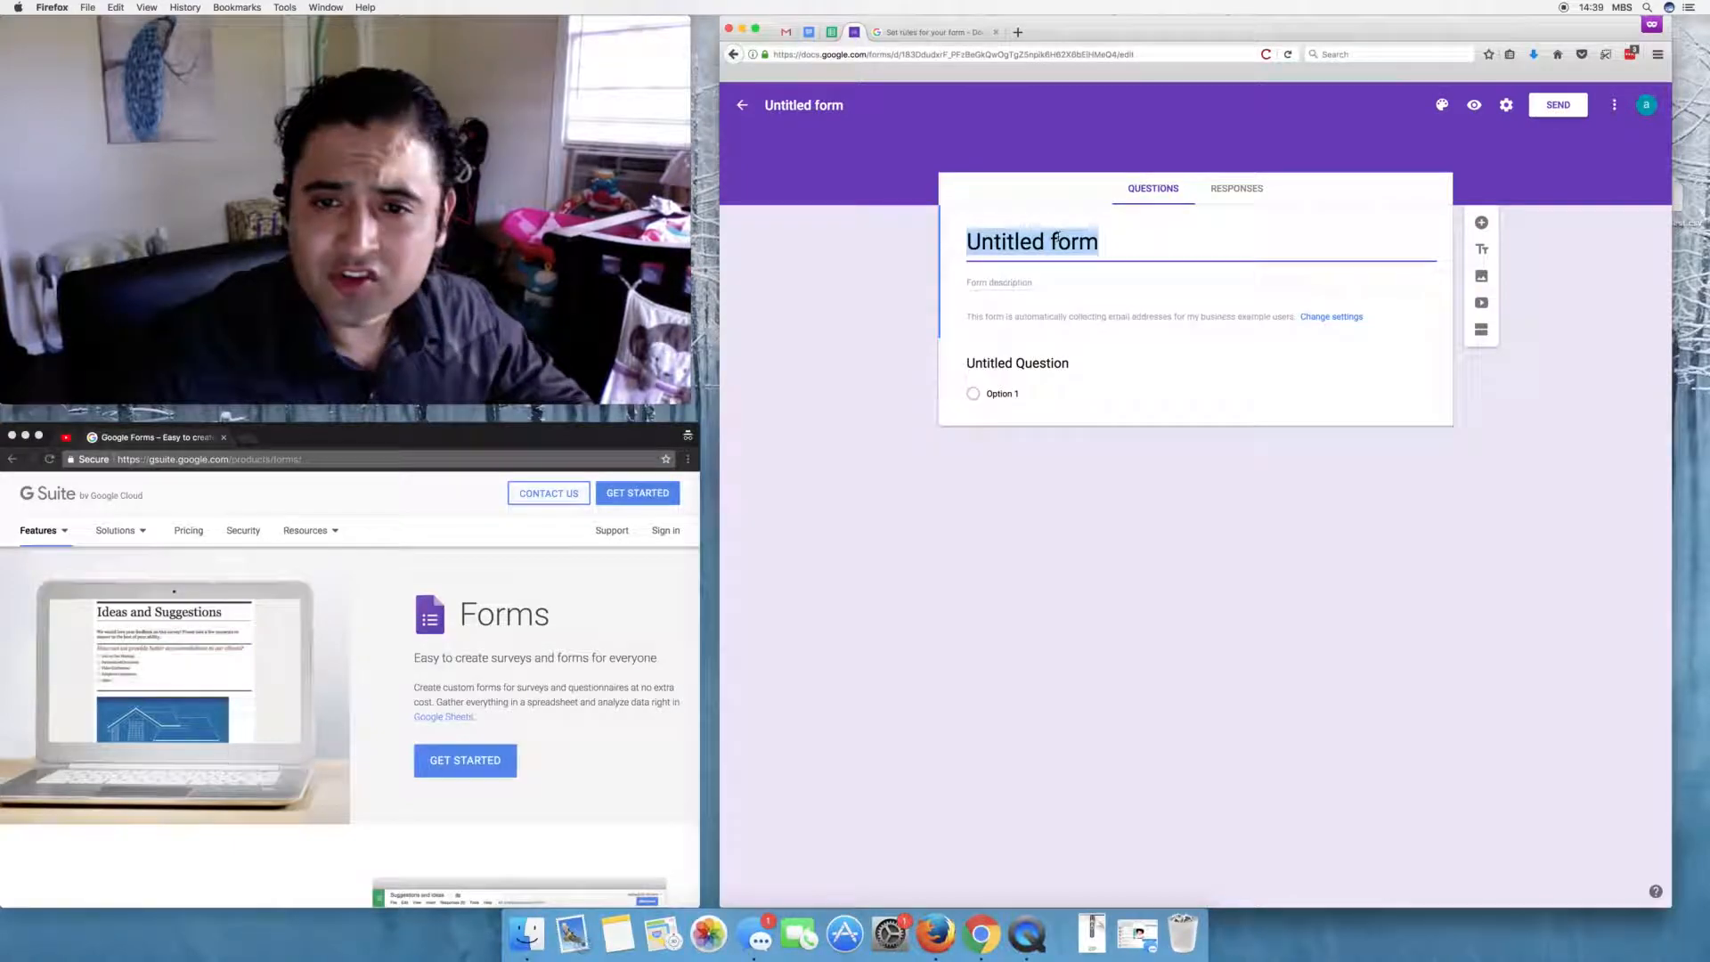
pyautogui.write('B')
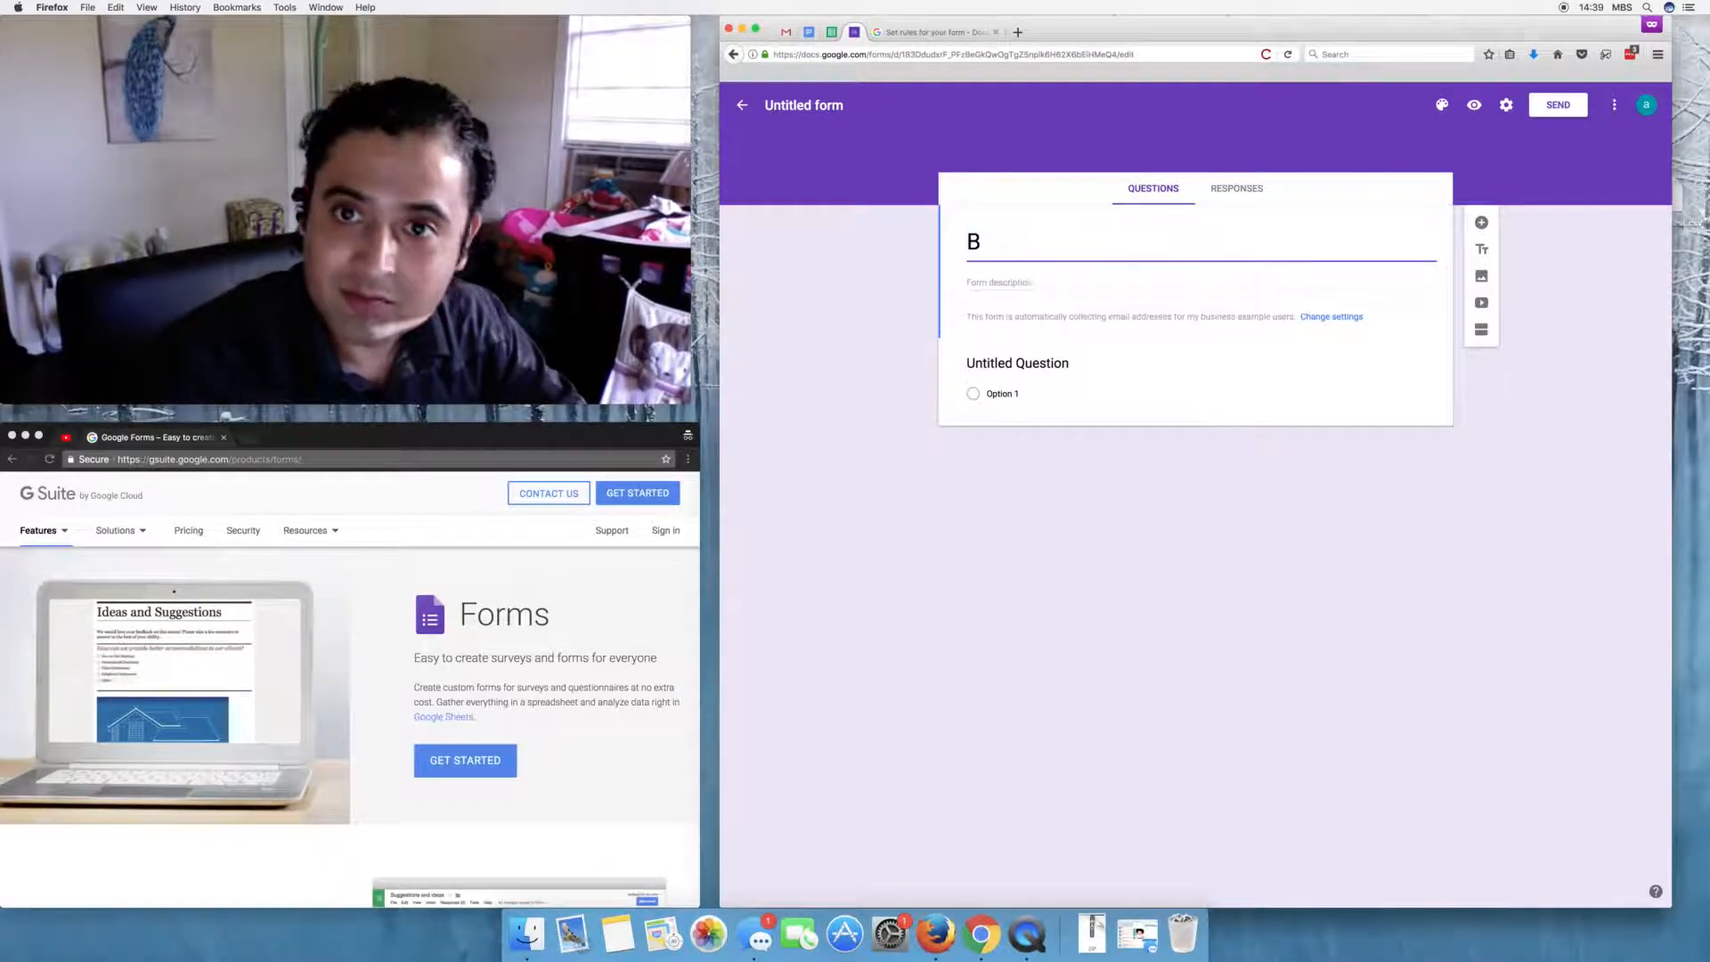
pyautogui.write('ook Form')
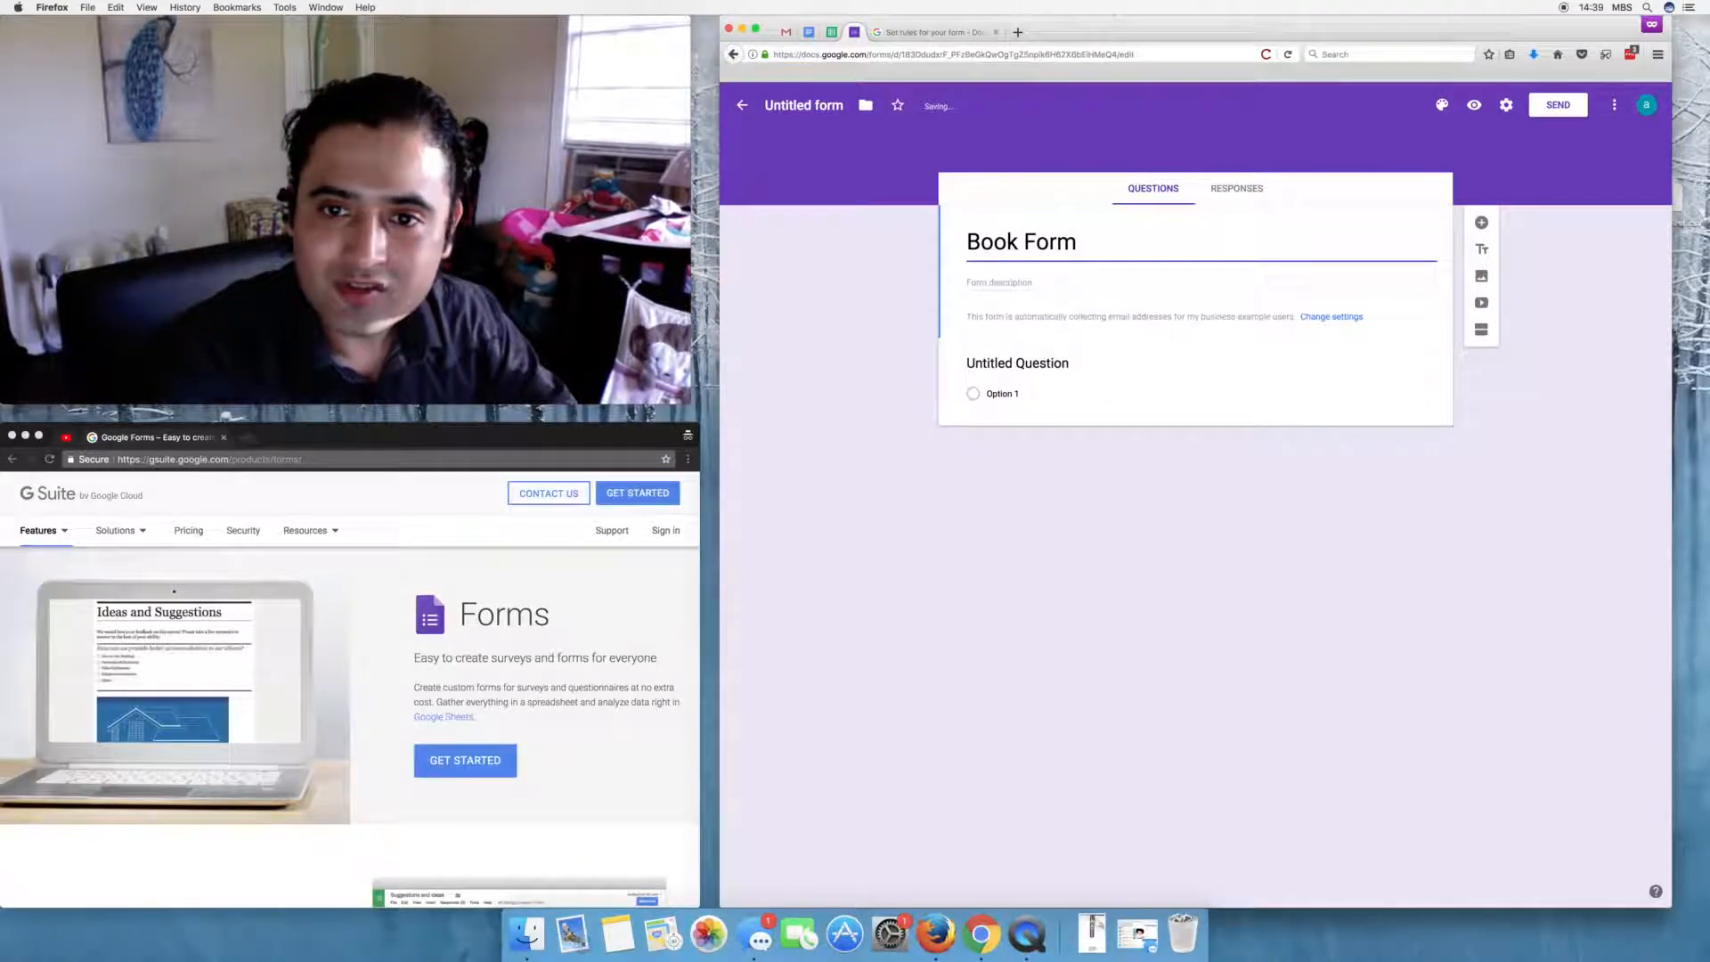
pyautogui.press('Tab')
pyautogui.write('Let us ')
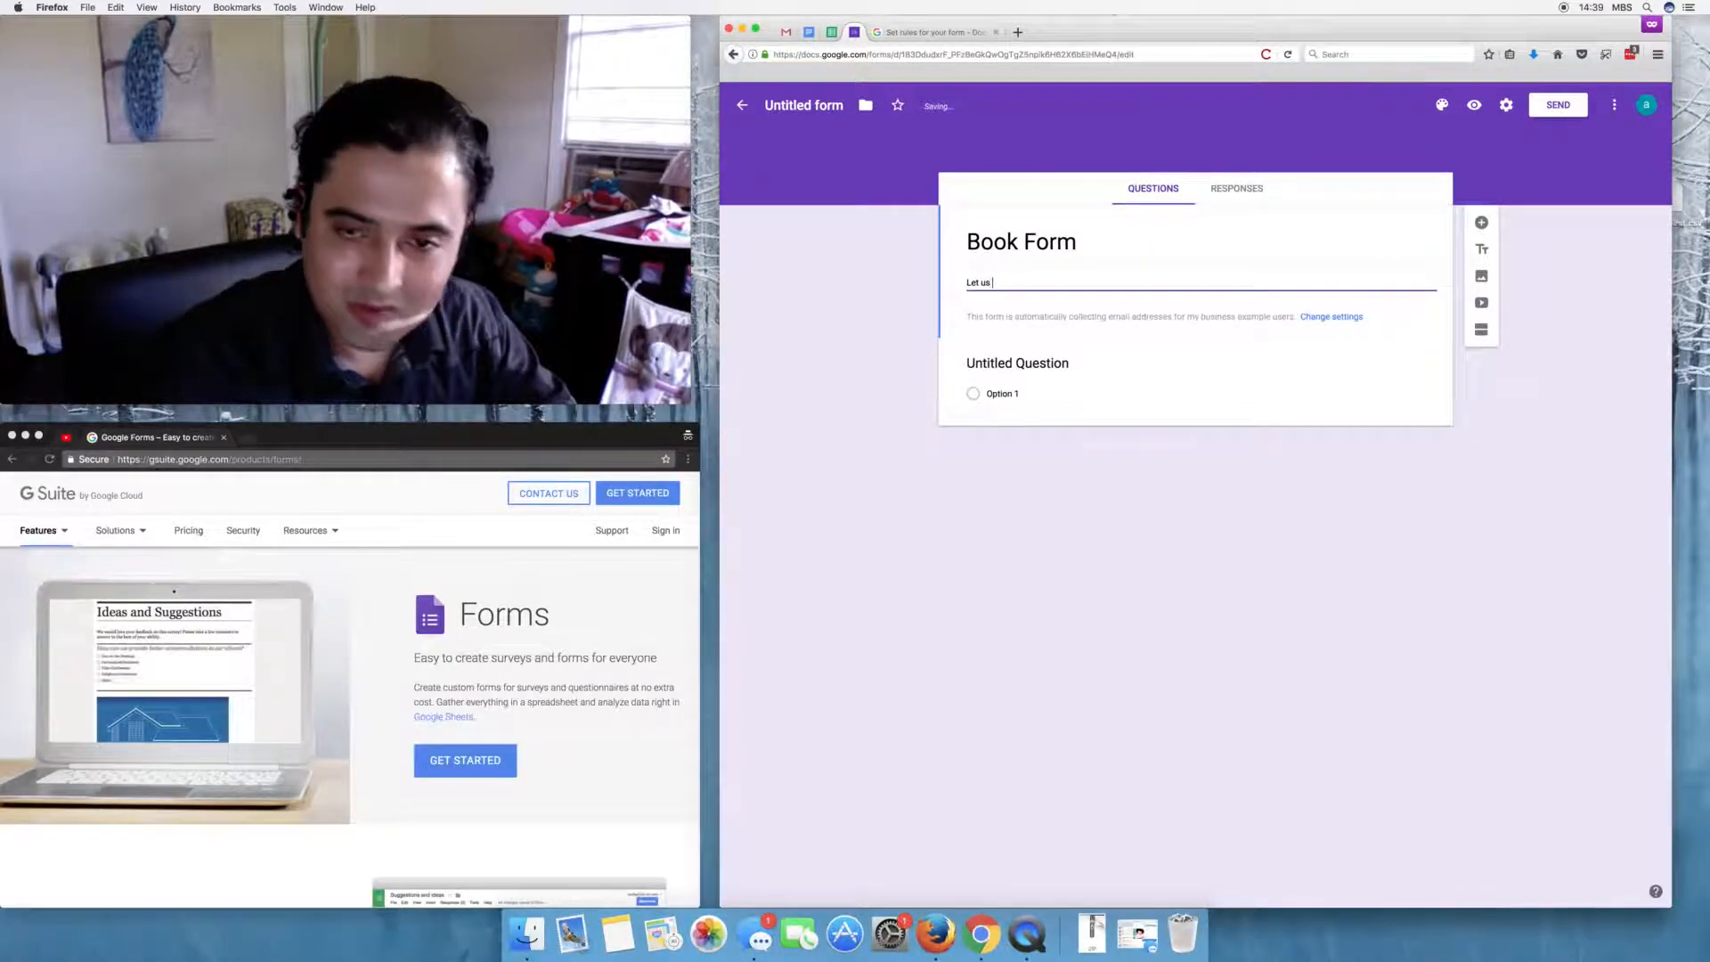
pyautogui.write('know wh')
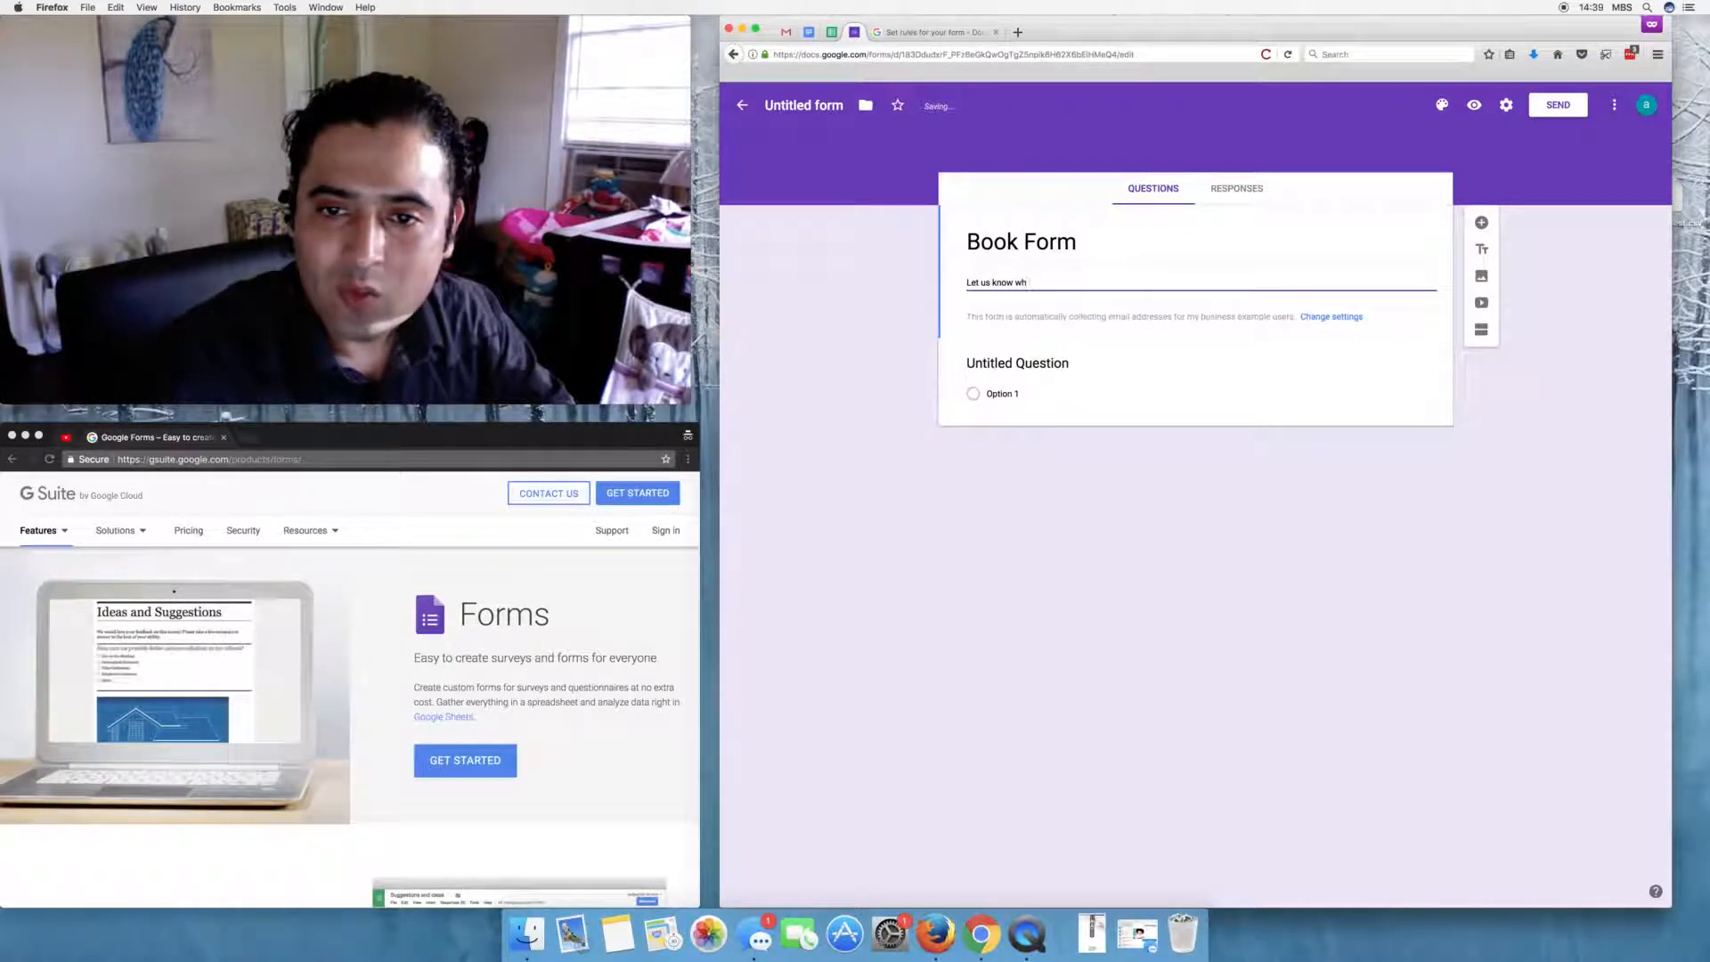
pyautogui.write('at book')
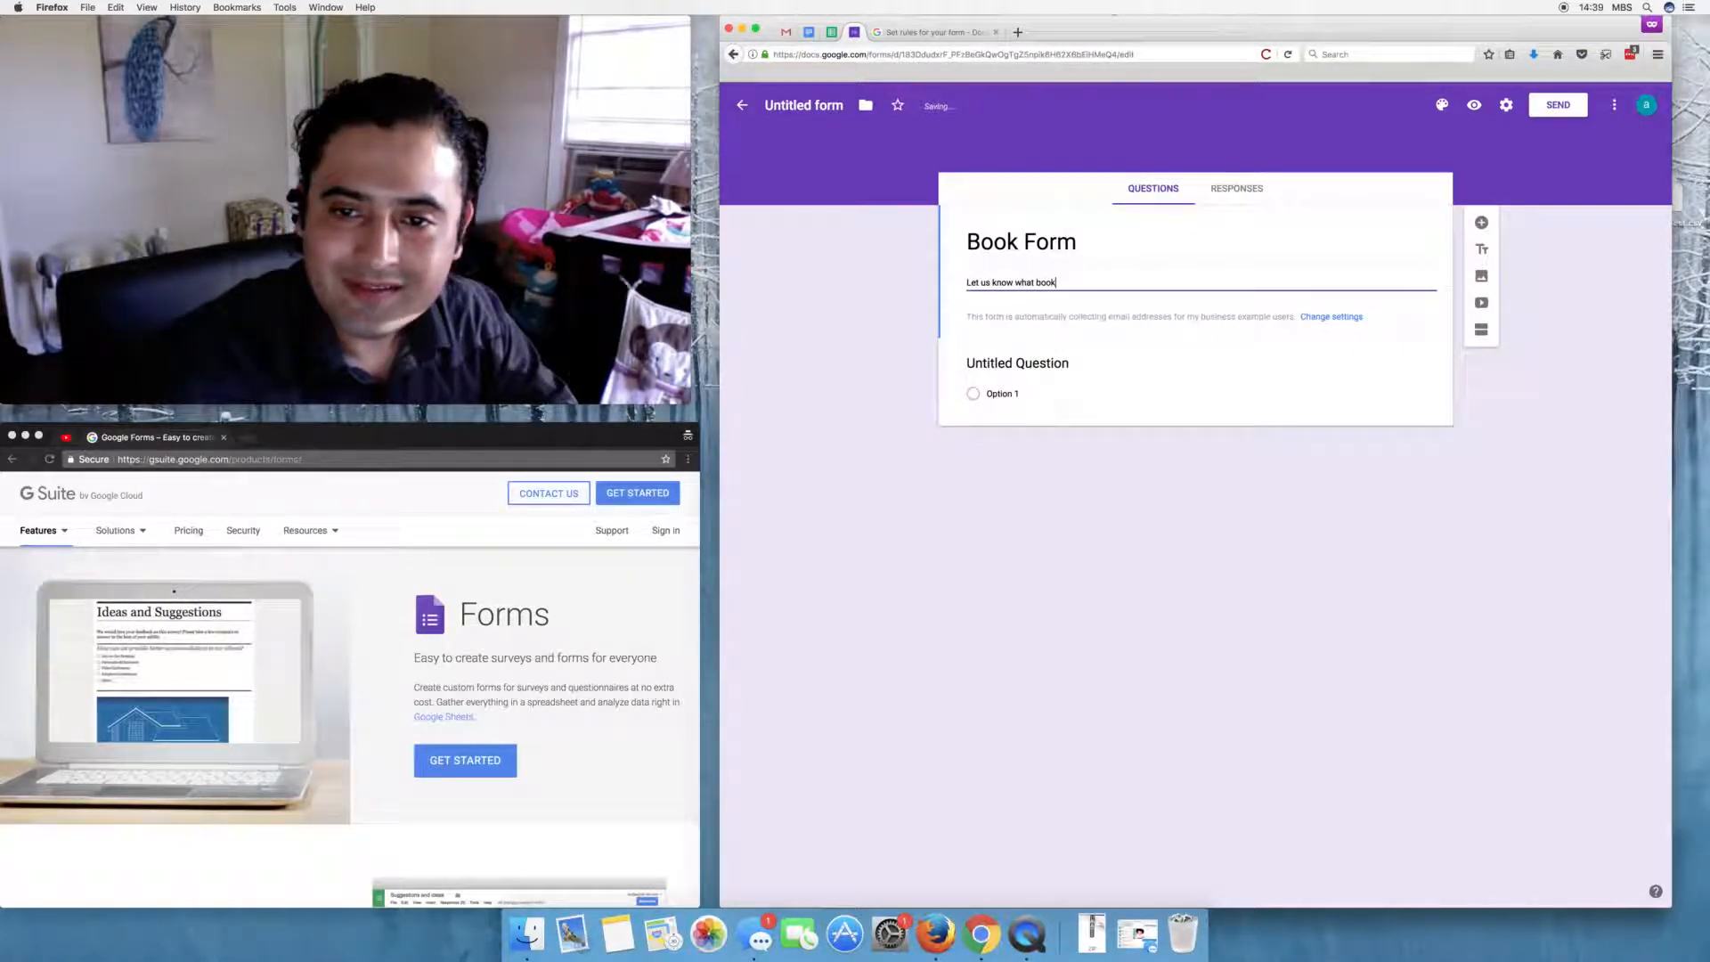
pyautogui.write(' you want.')
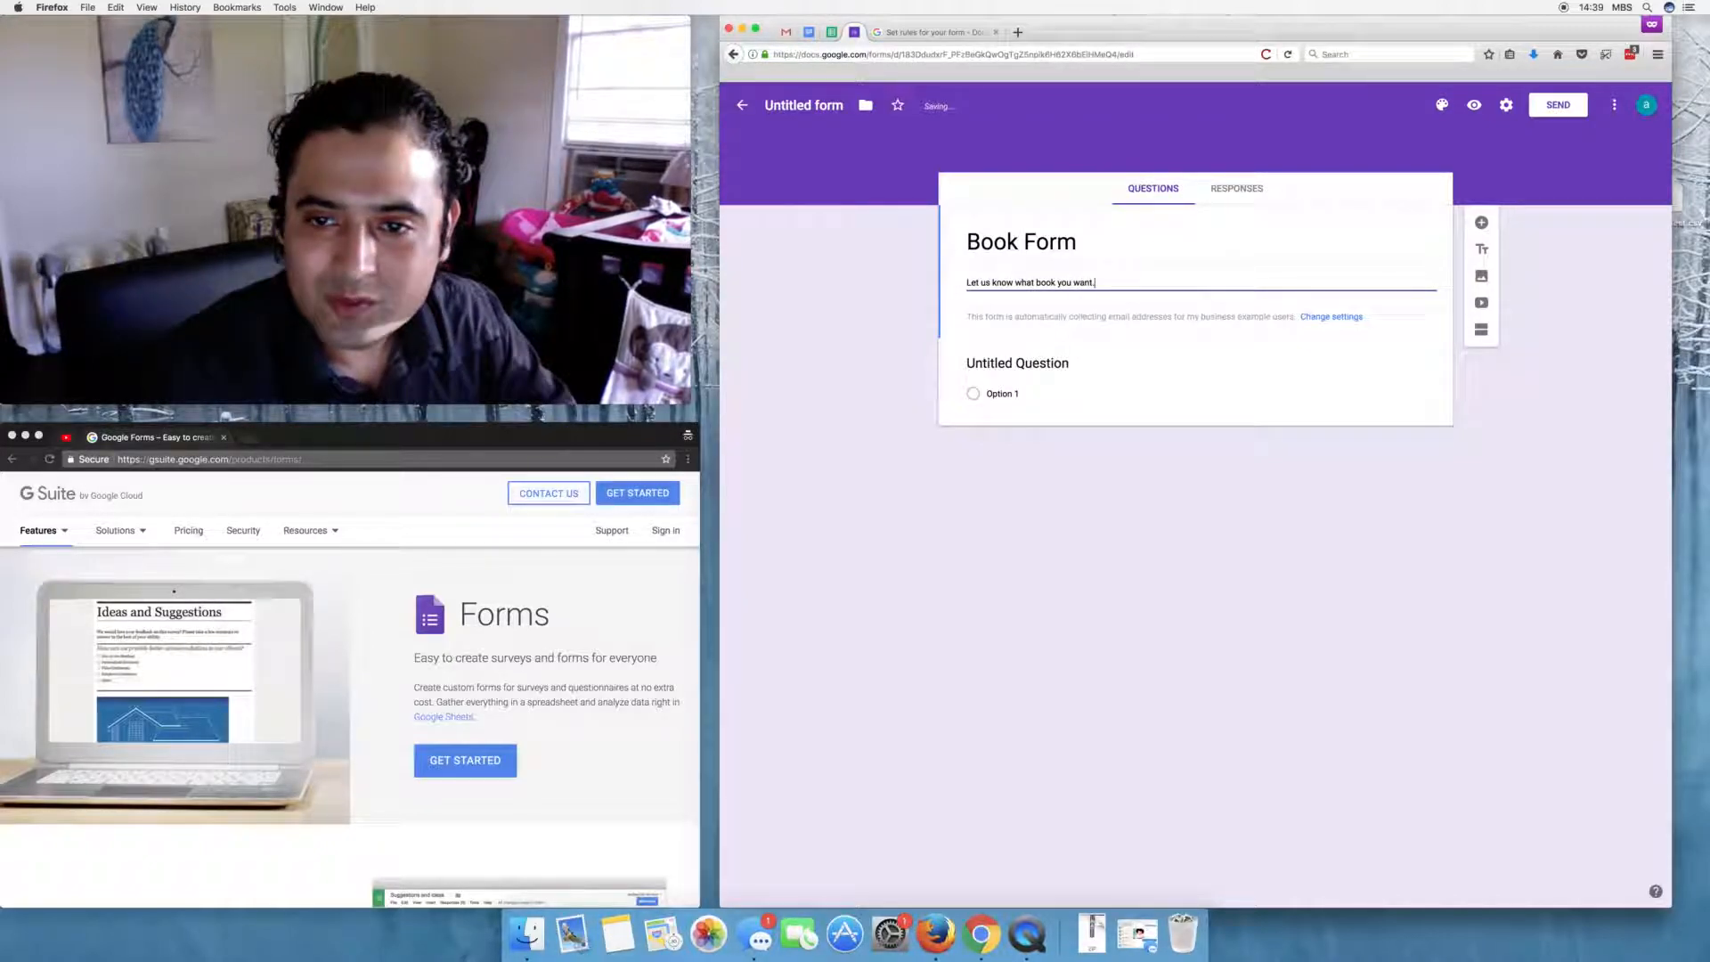
# - Make the first question a Short answer titled 'ISBN'
pyautogui.click(1014, 364)
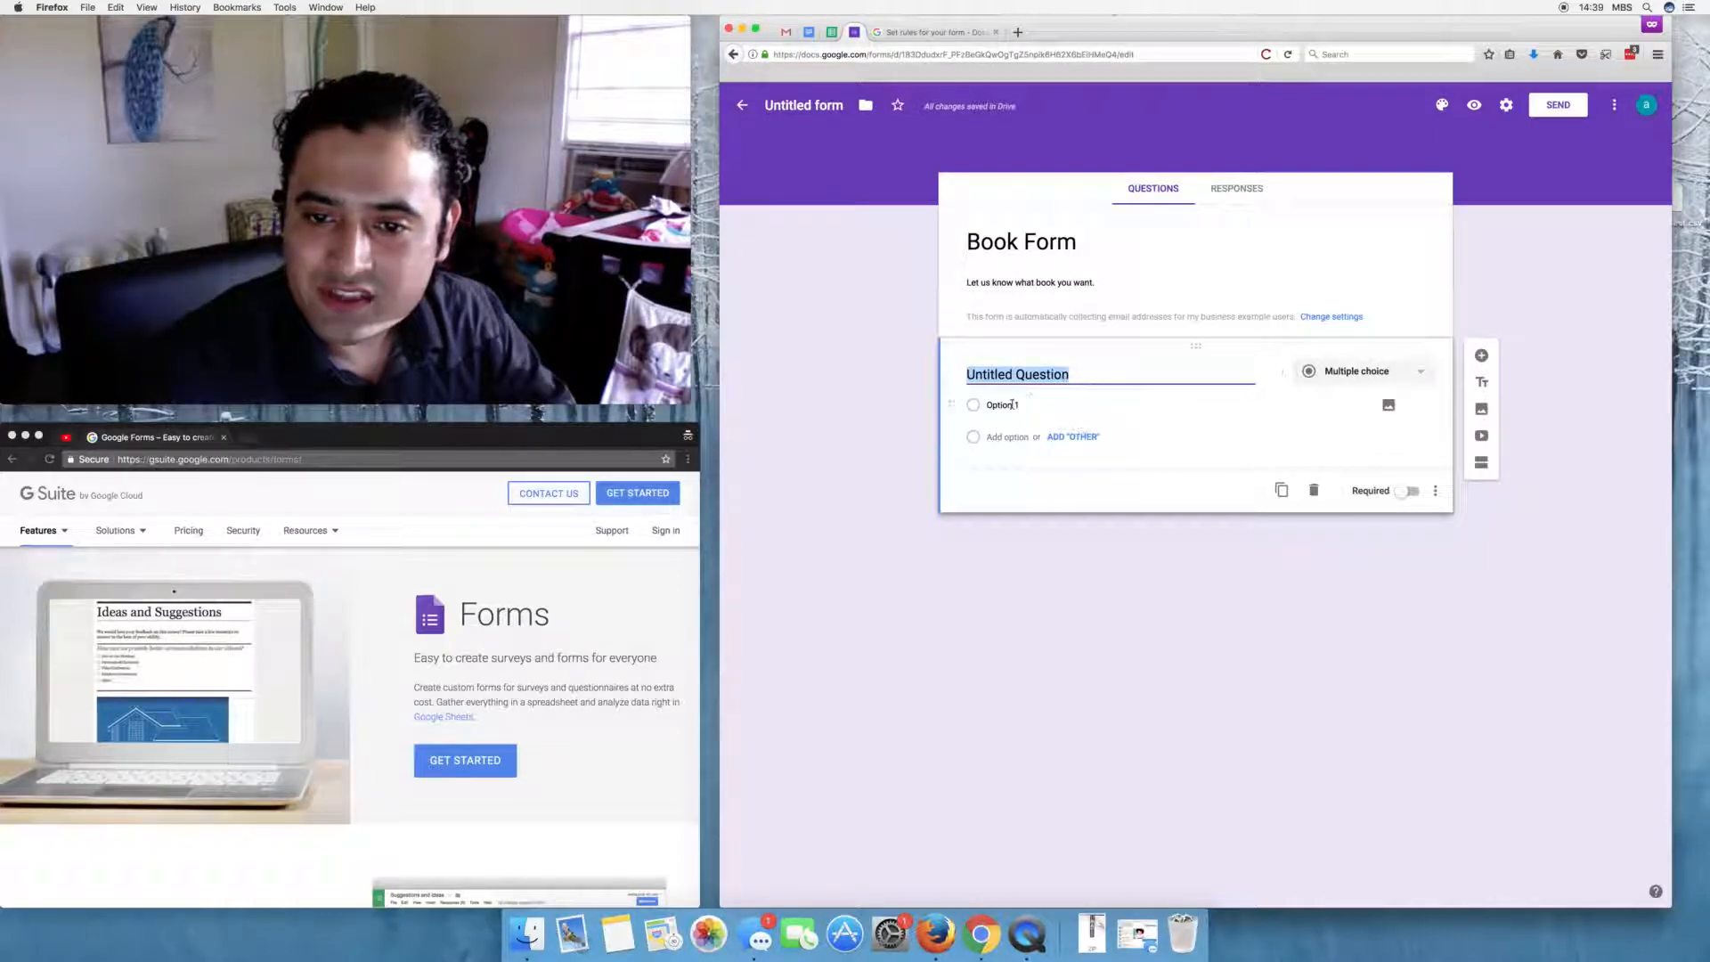
pyautogui.click(1398, 372)
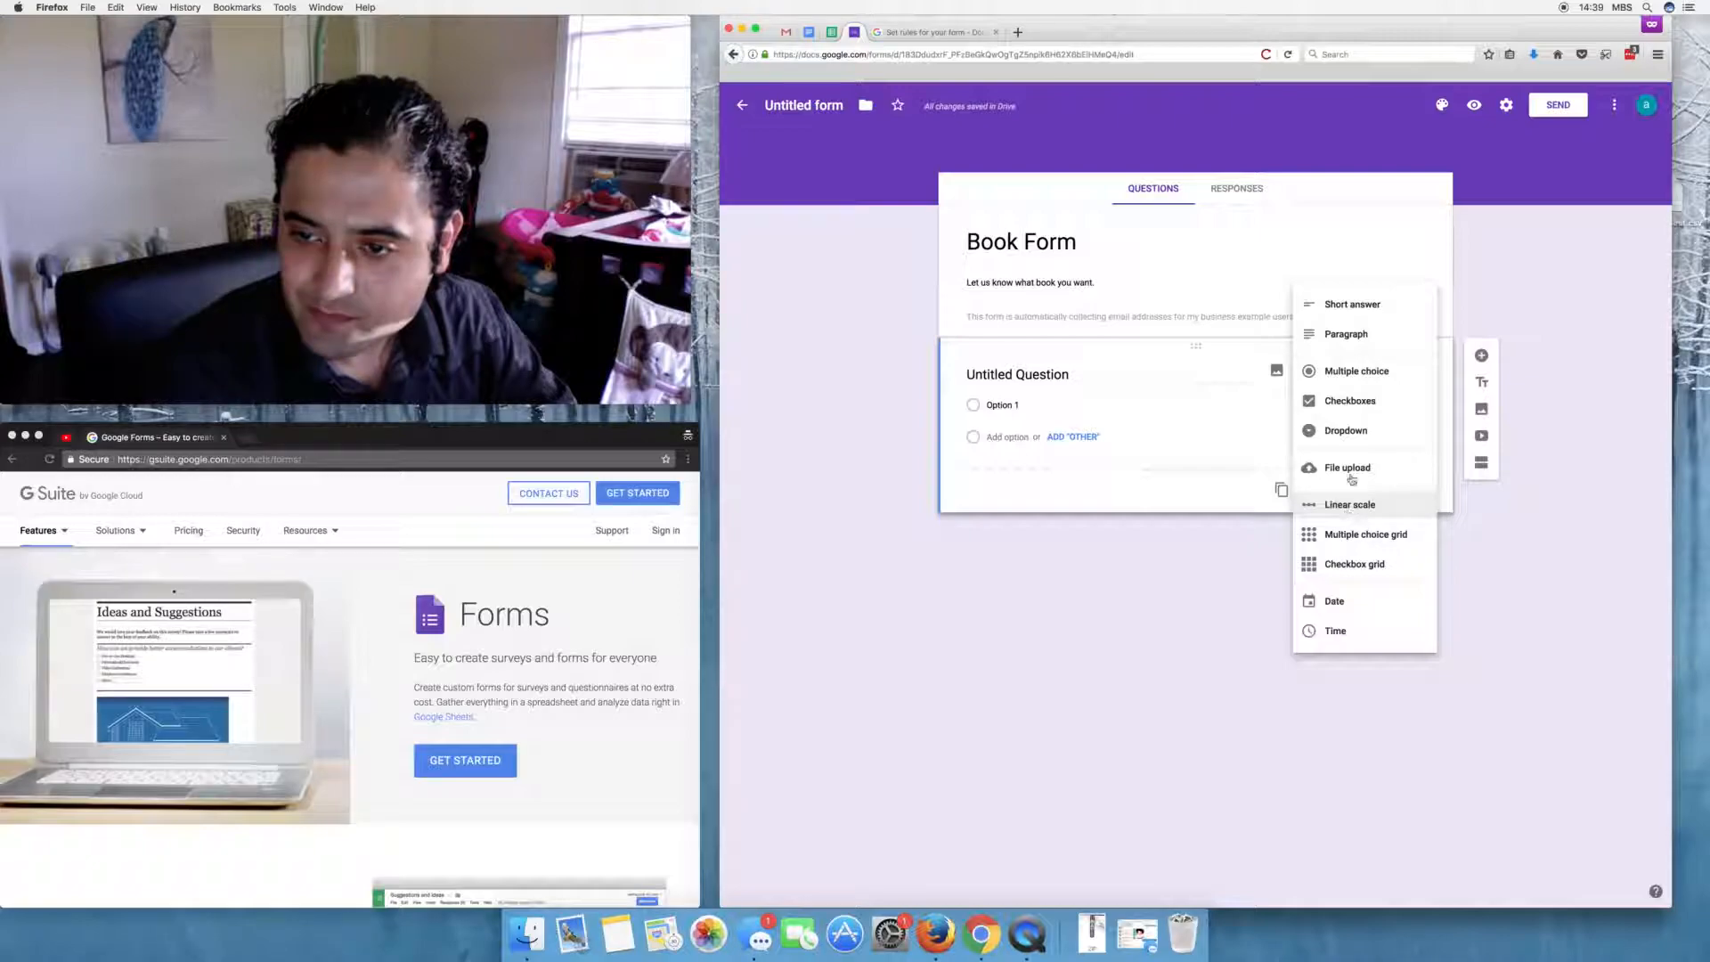
pyautogui.click(1352, 304)
pyautogui.doubleClick(1100, 374)
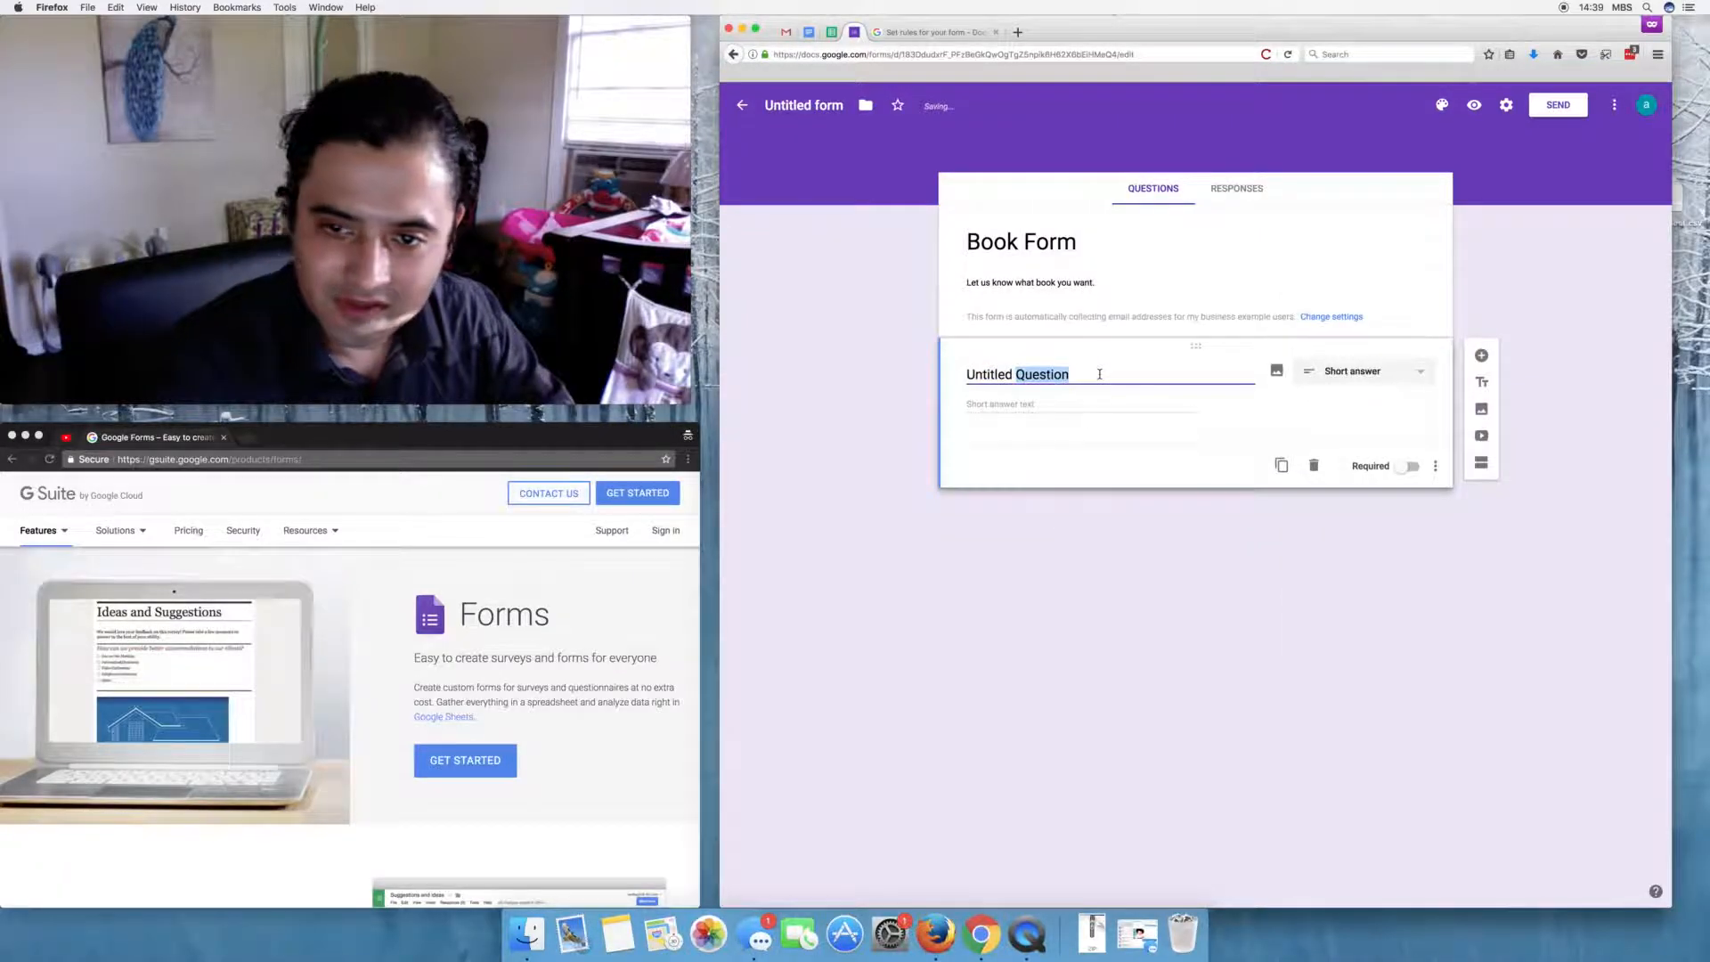
pyautogui.tripleClick(1100, 374)
pyautogui.write('ISBn')
pyautogui.press('BackSpace')
pyautogui.write('N')
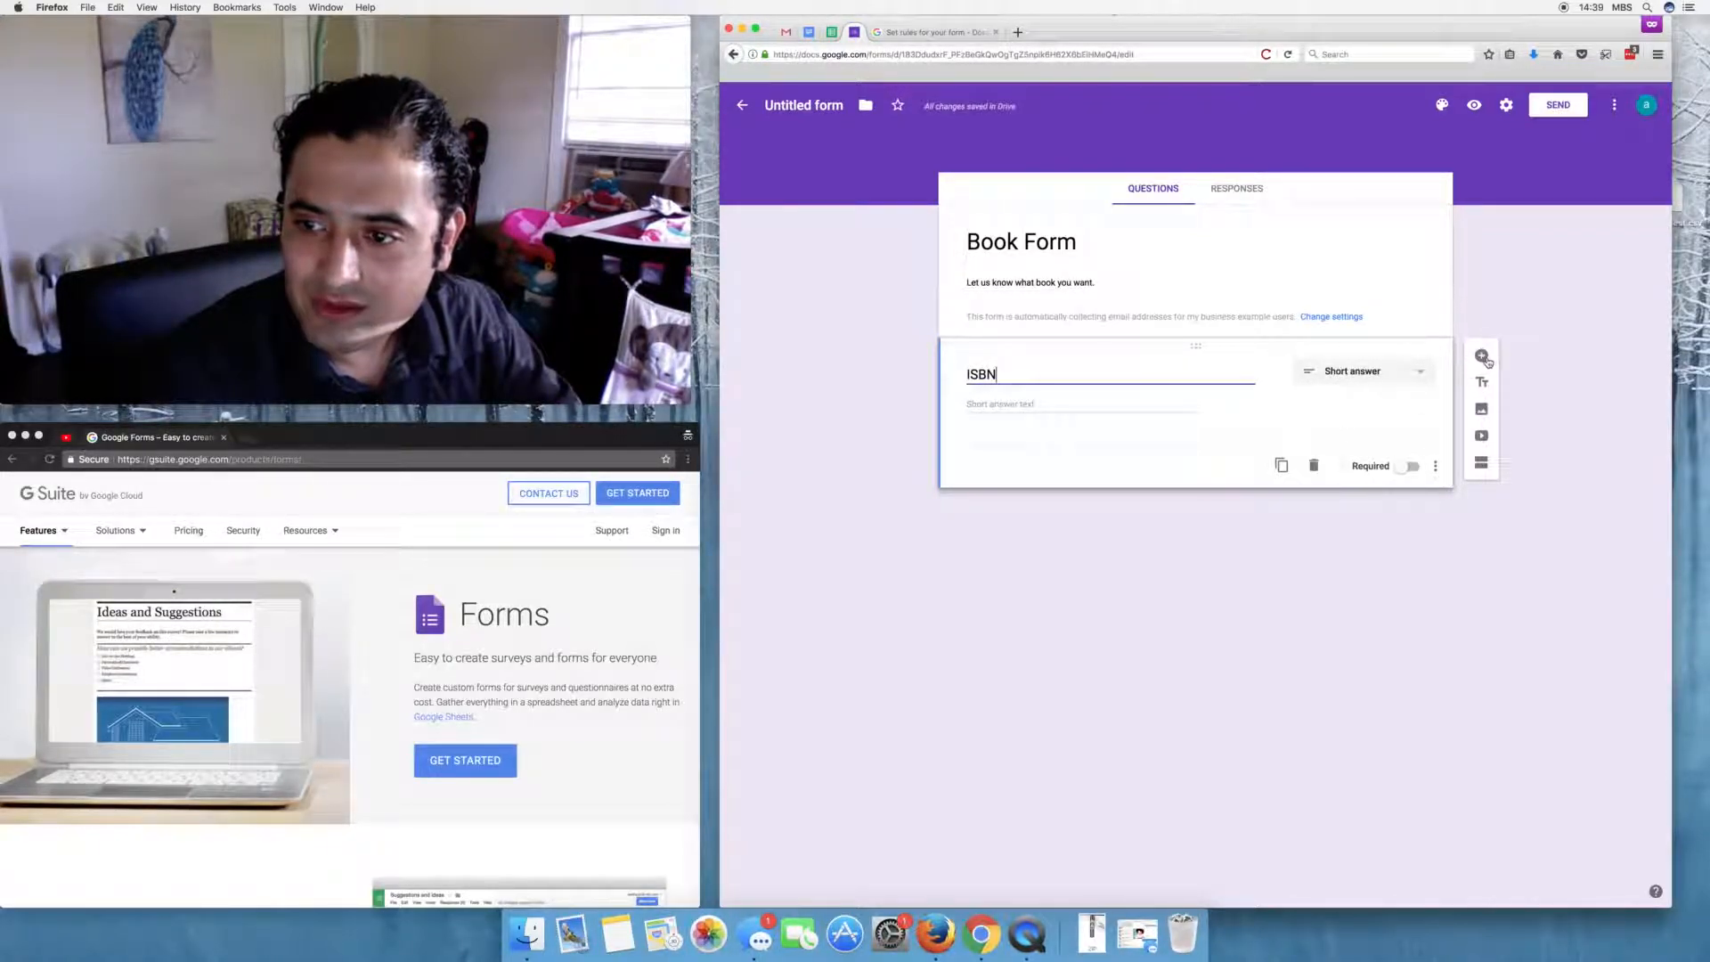
# - Add a second question titled 'Book Title'
pyautogui.click(1480, 355)
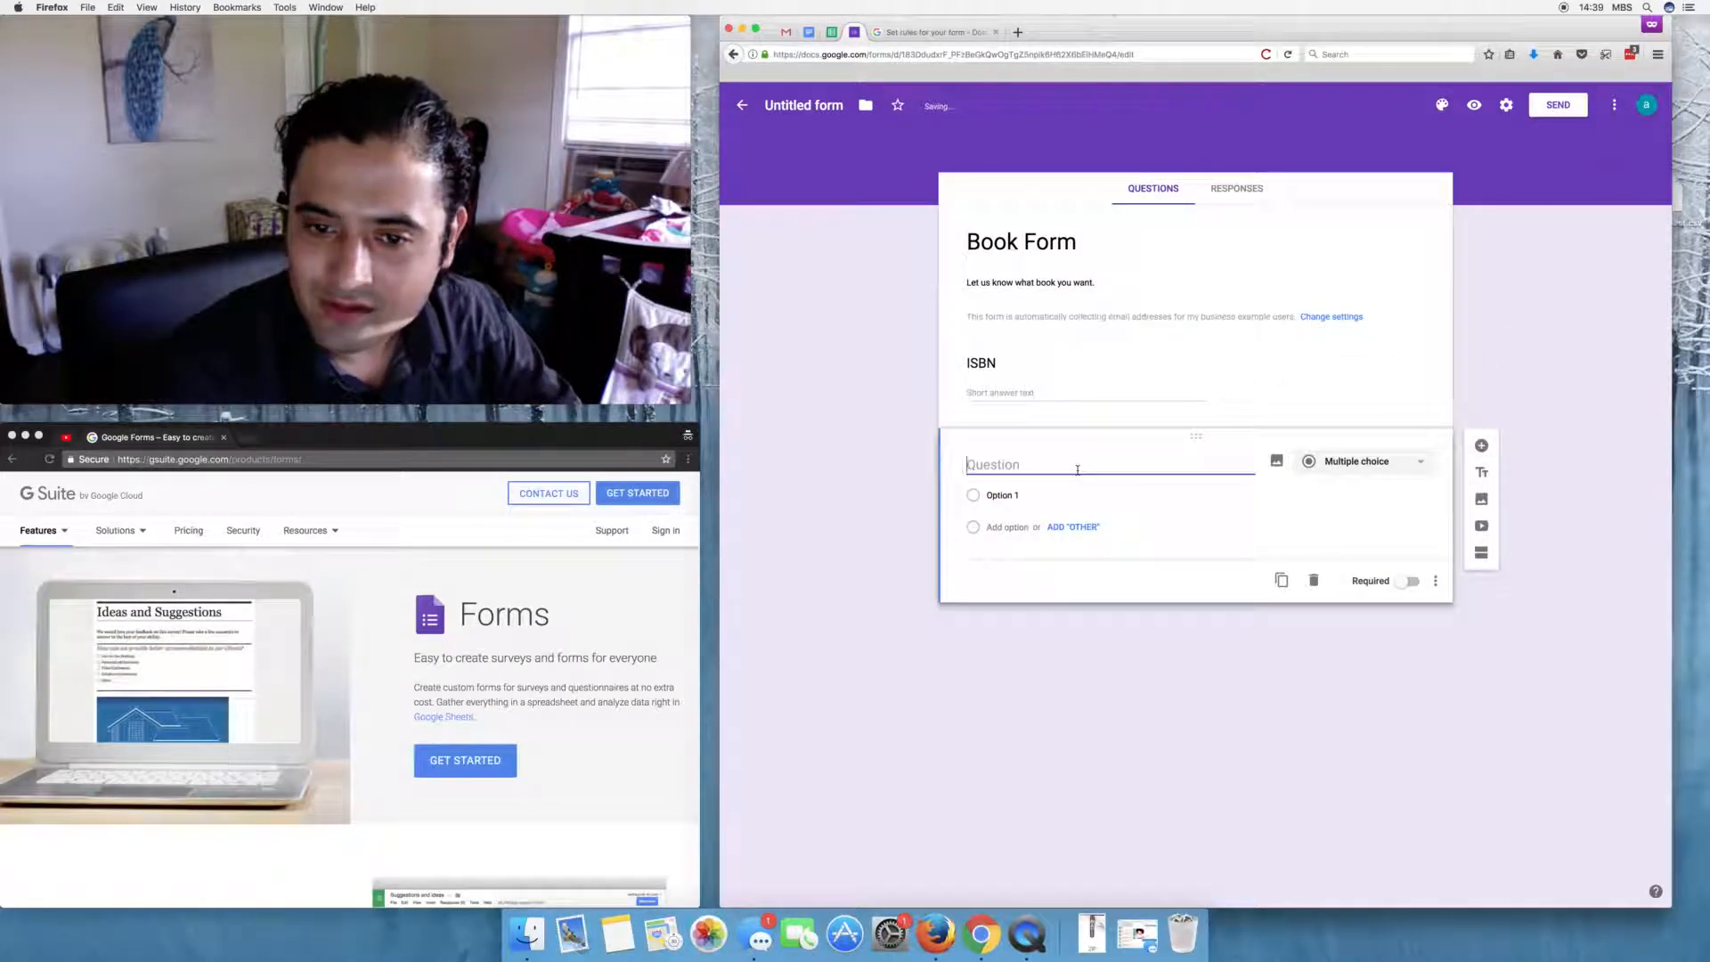
pyautogui.write('Bo')
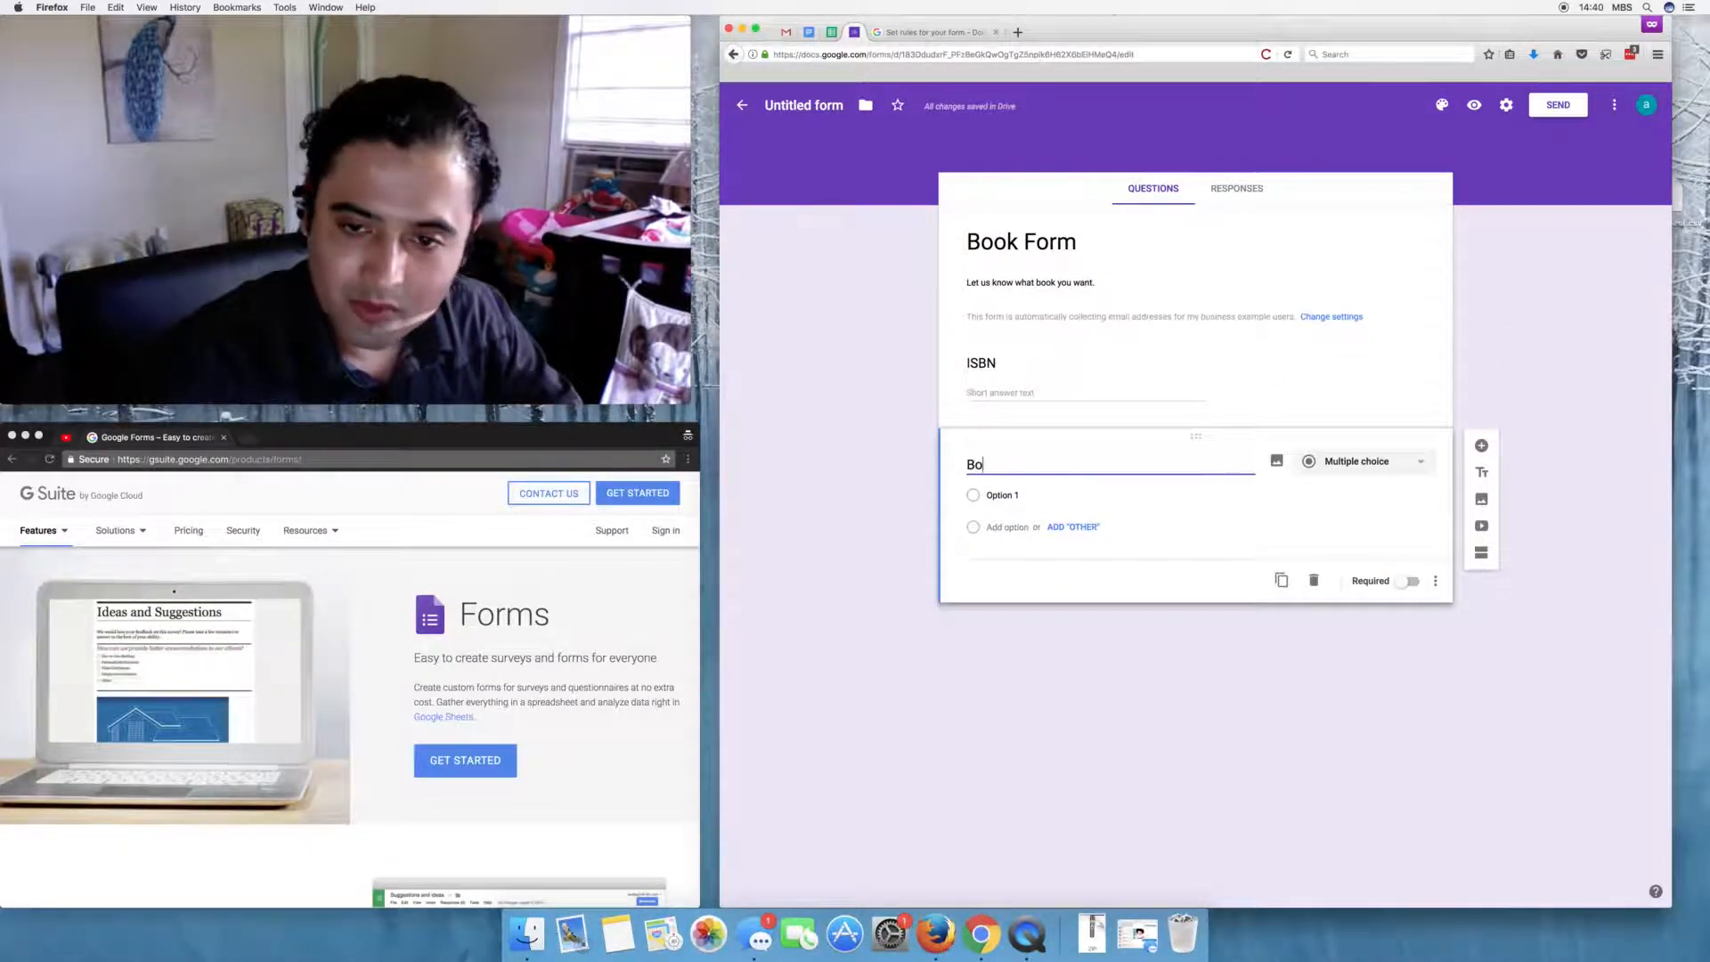
pyautogui.write('ok Title')
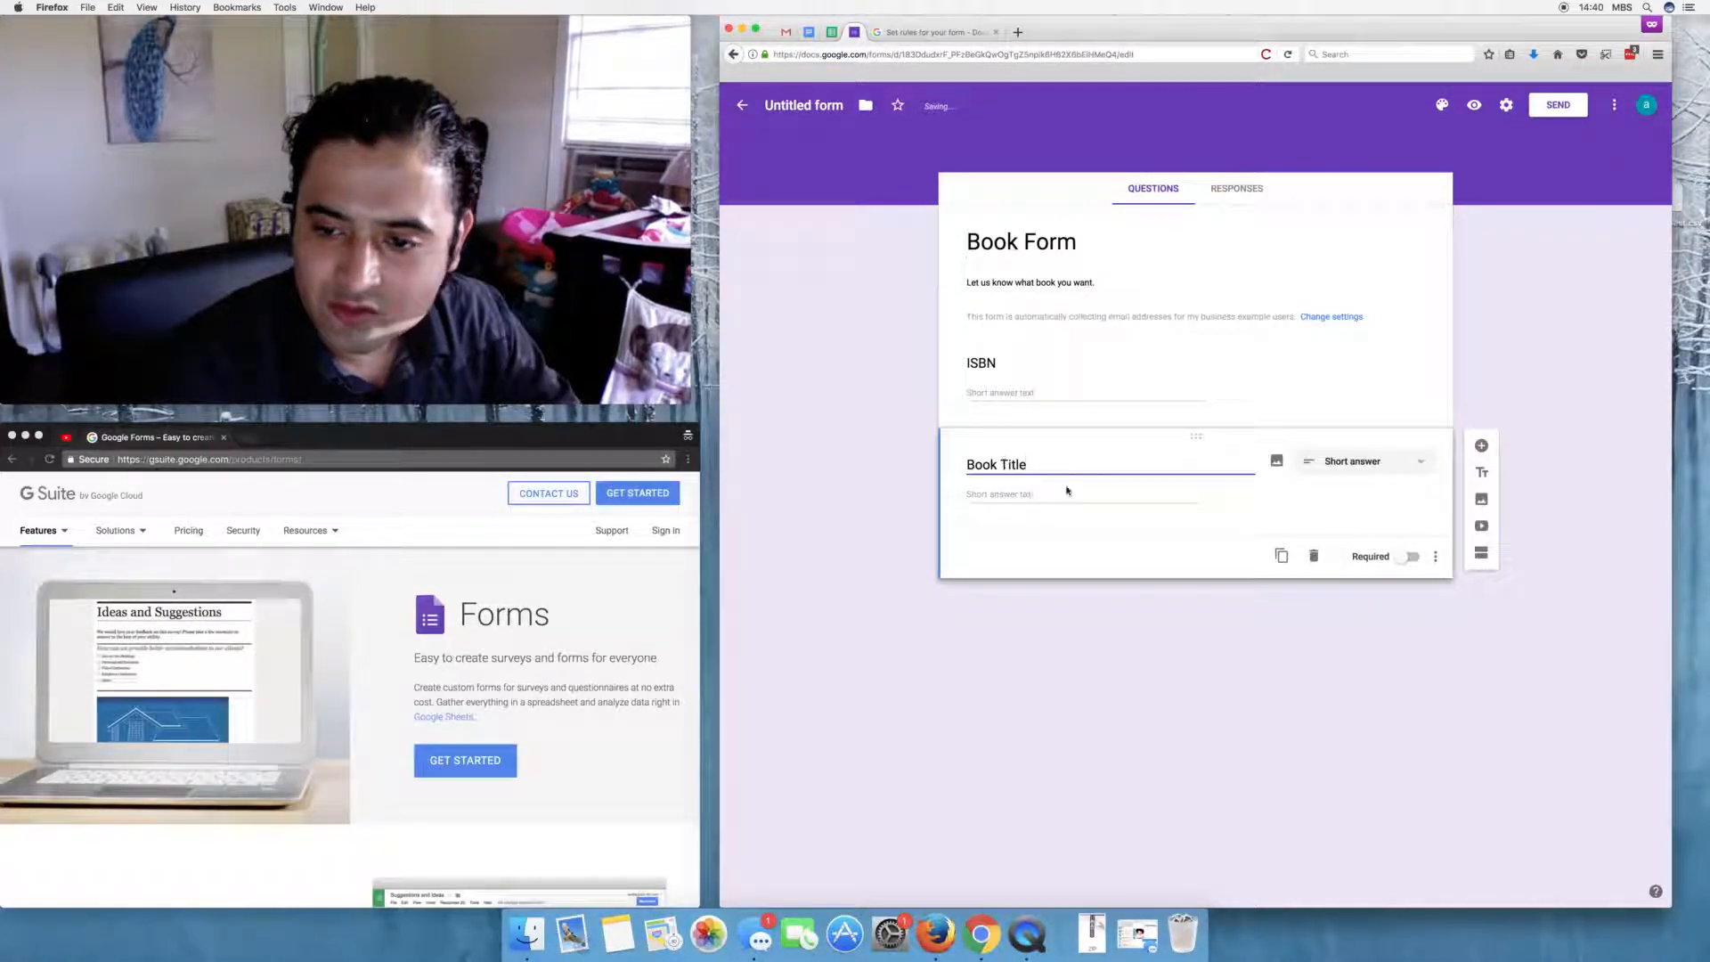
# - Duplicate Book Title twice, rename the copies Book Author and Book Description, then delete Book Description
pyautogui.click(1282, 556)
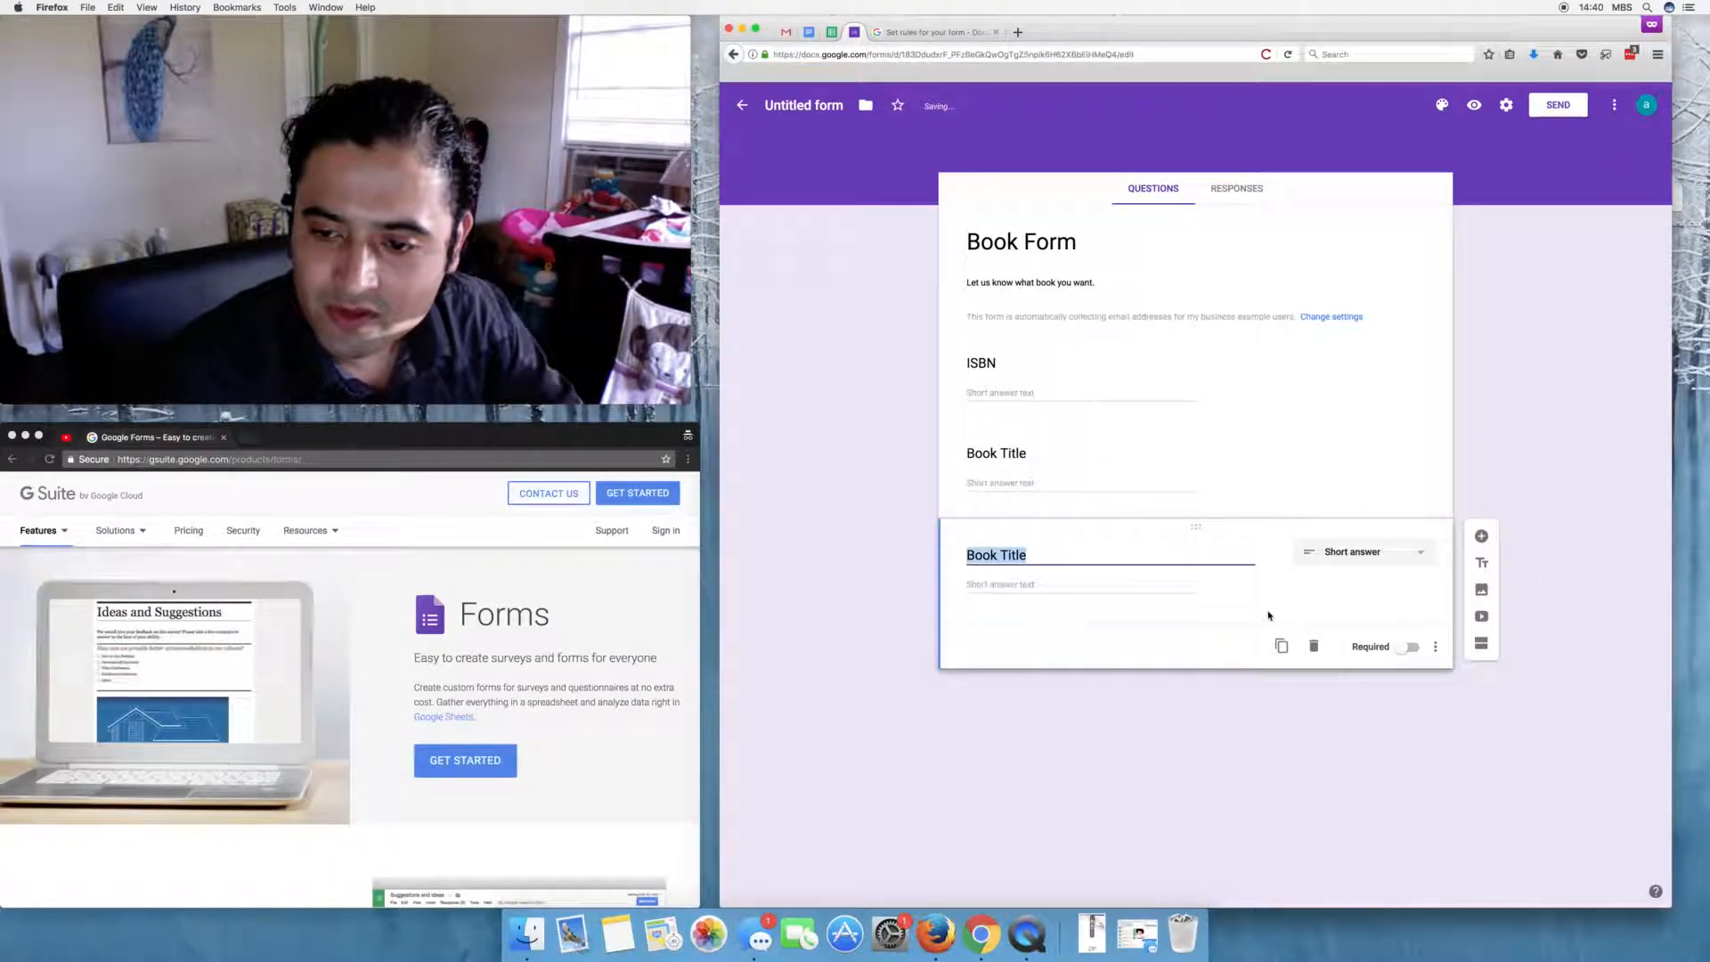
pyautogui.click(1294, 650)
pyautogui.click(1028, 554)
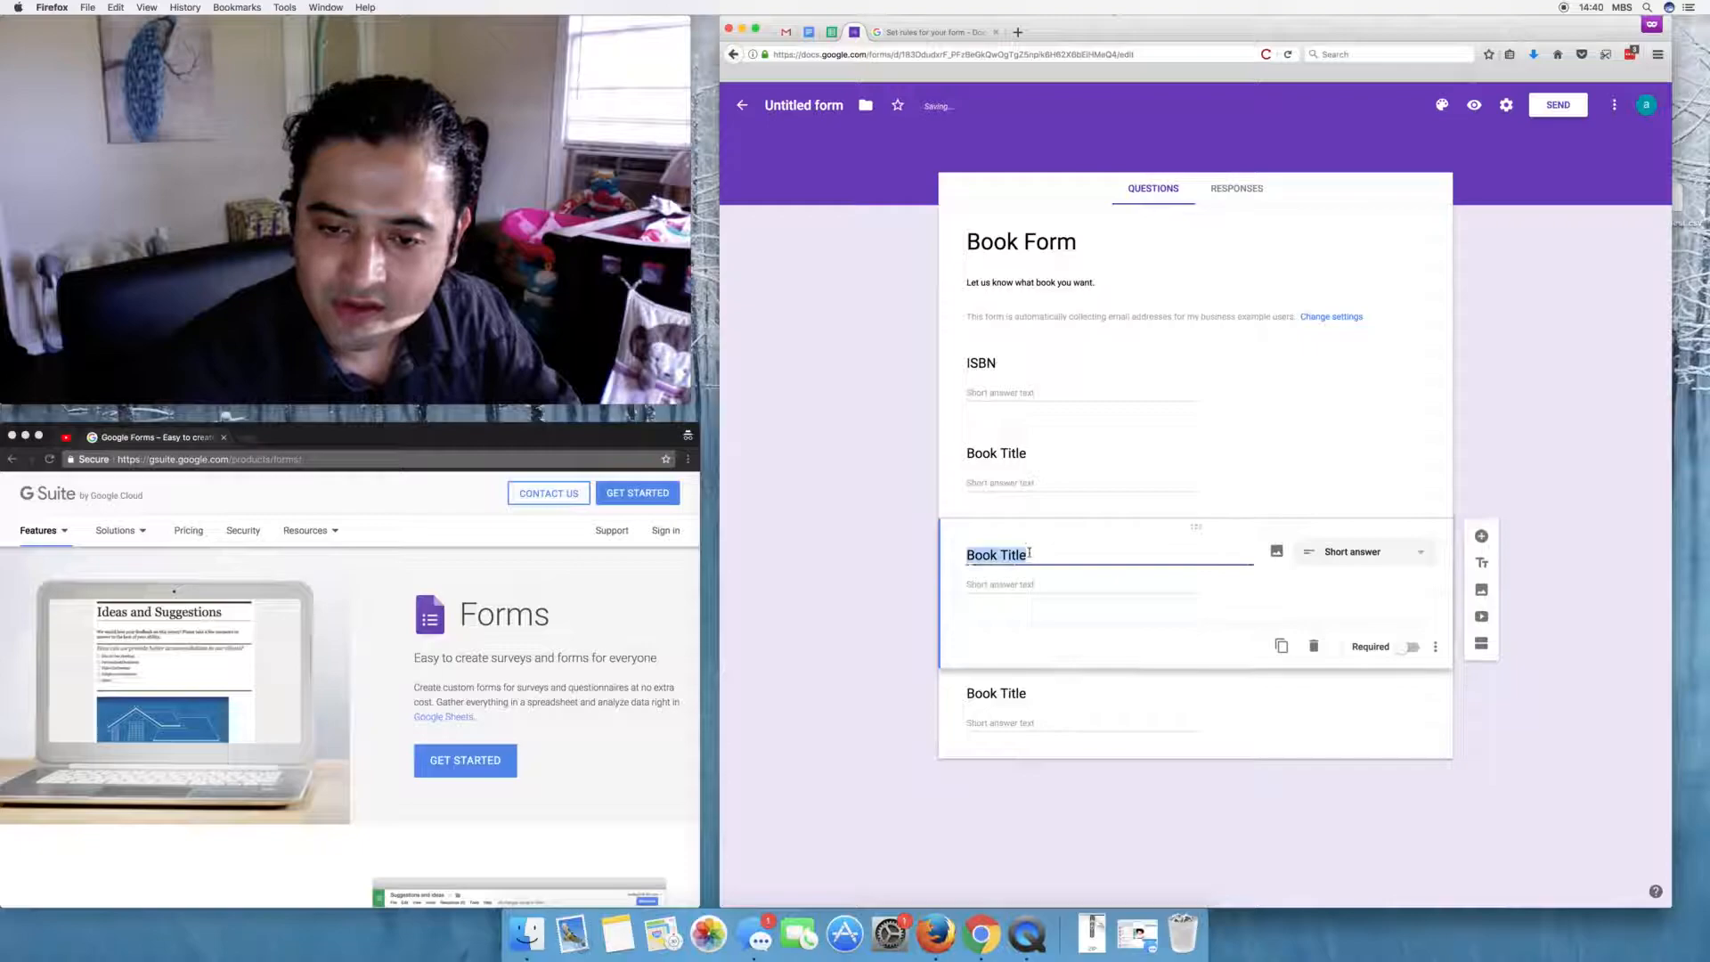
pyautogui.press('BackSpace')
pyautogui.write('Author')
pyautogui.click(1024, 574)
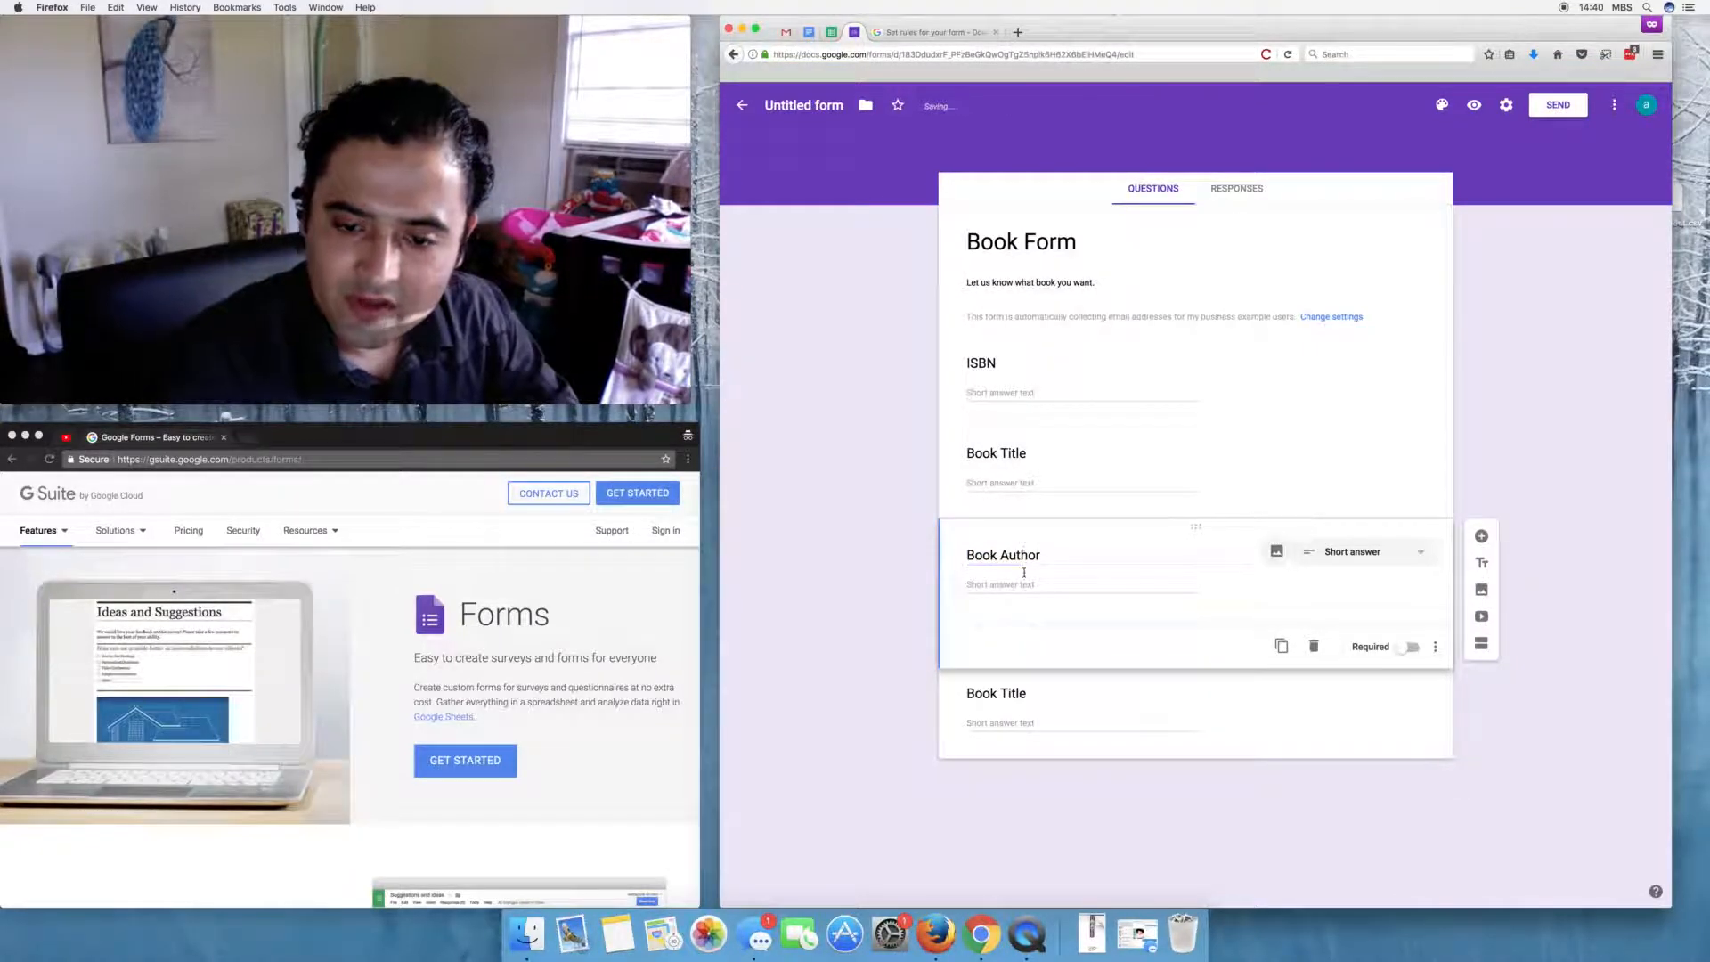
pyautogui.click(1049, 678)
pyautogui.doubleClick(1020, 646)
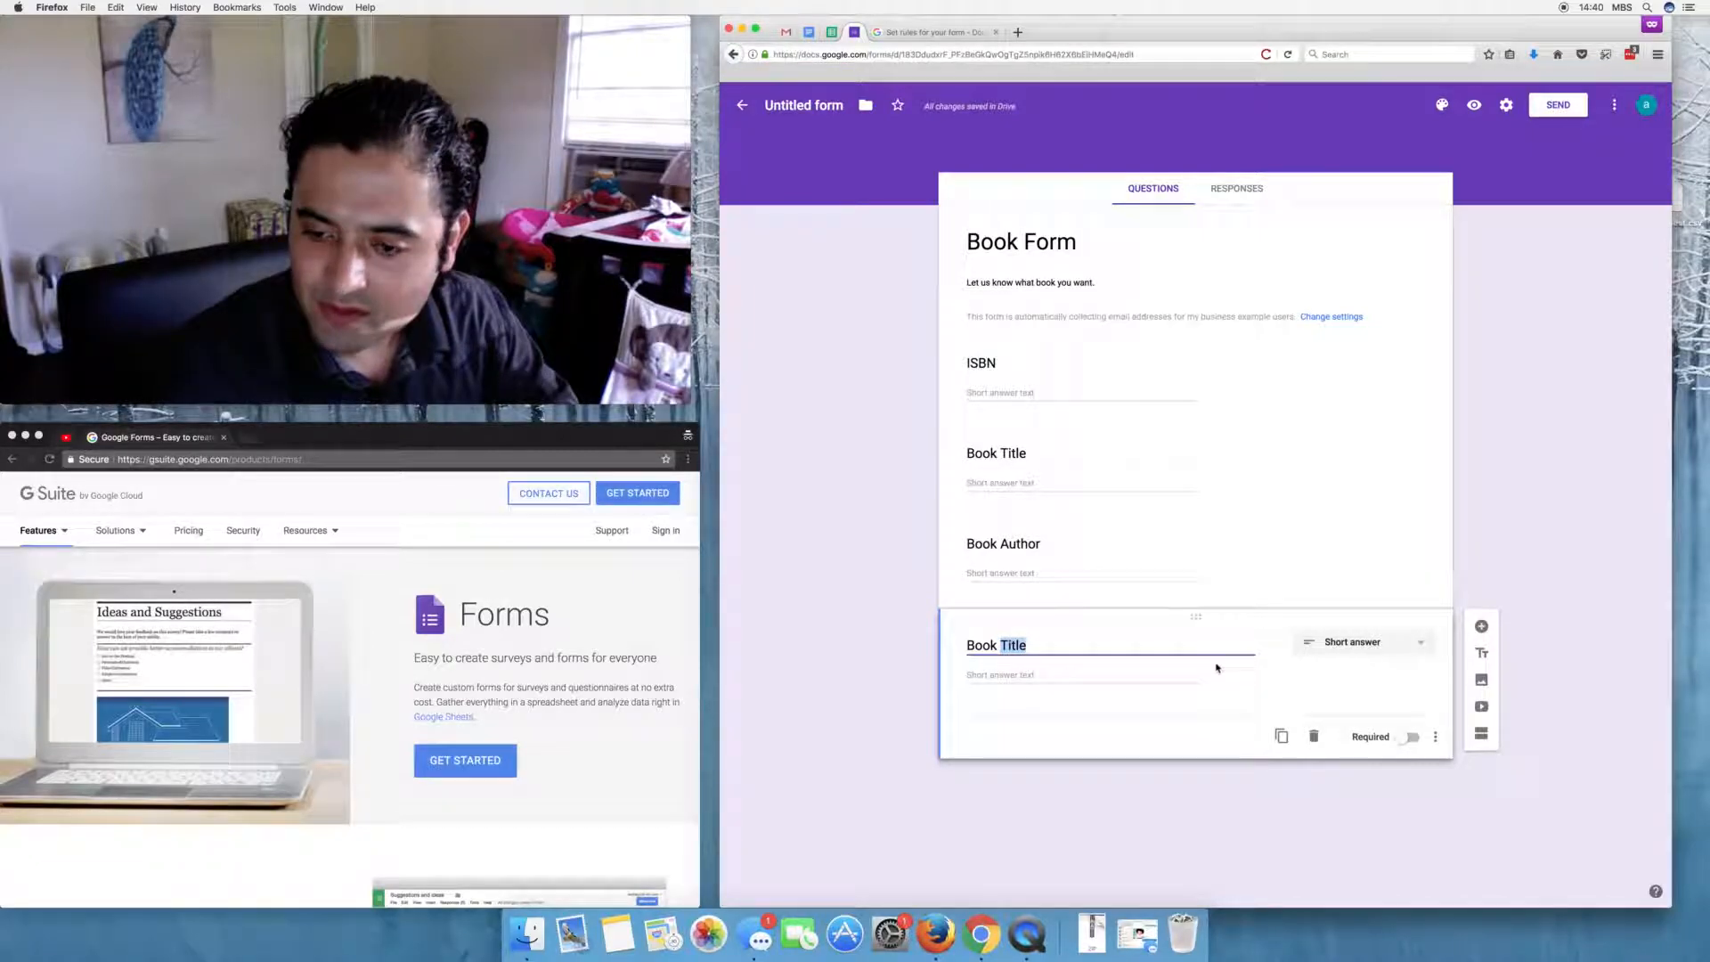
pyautogui.write('Descriptio')
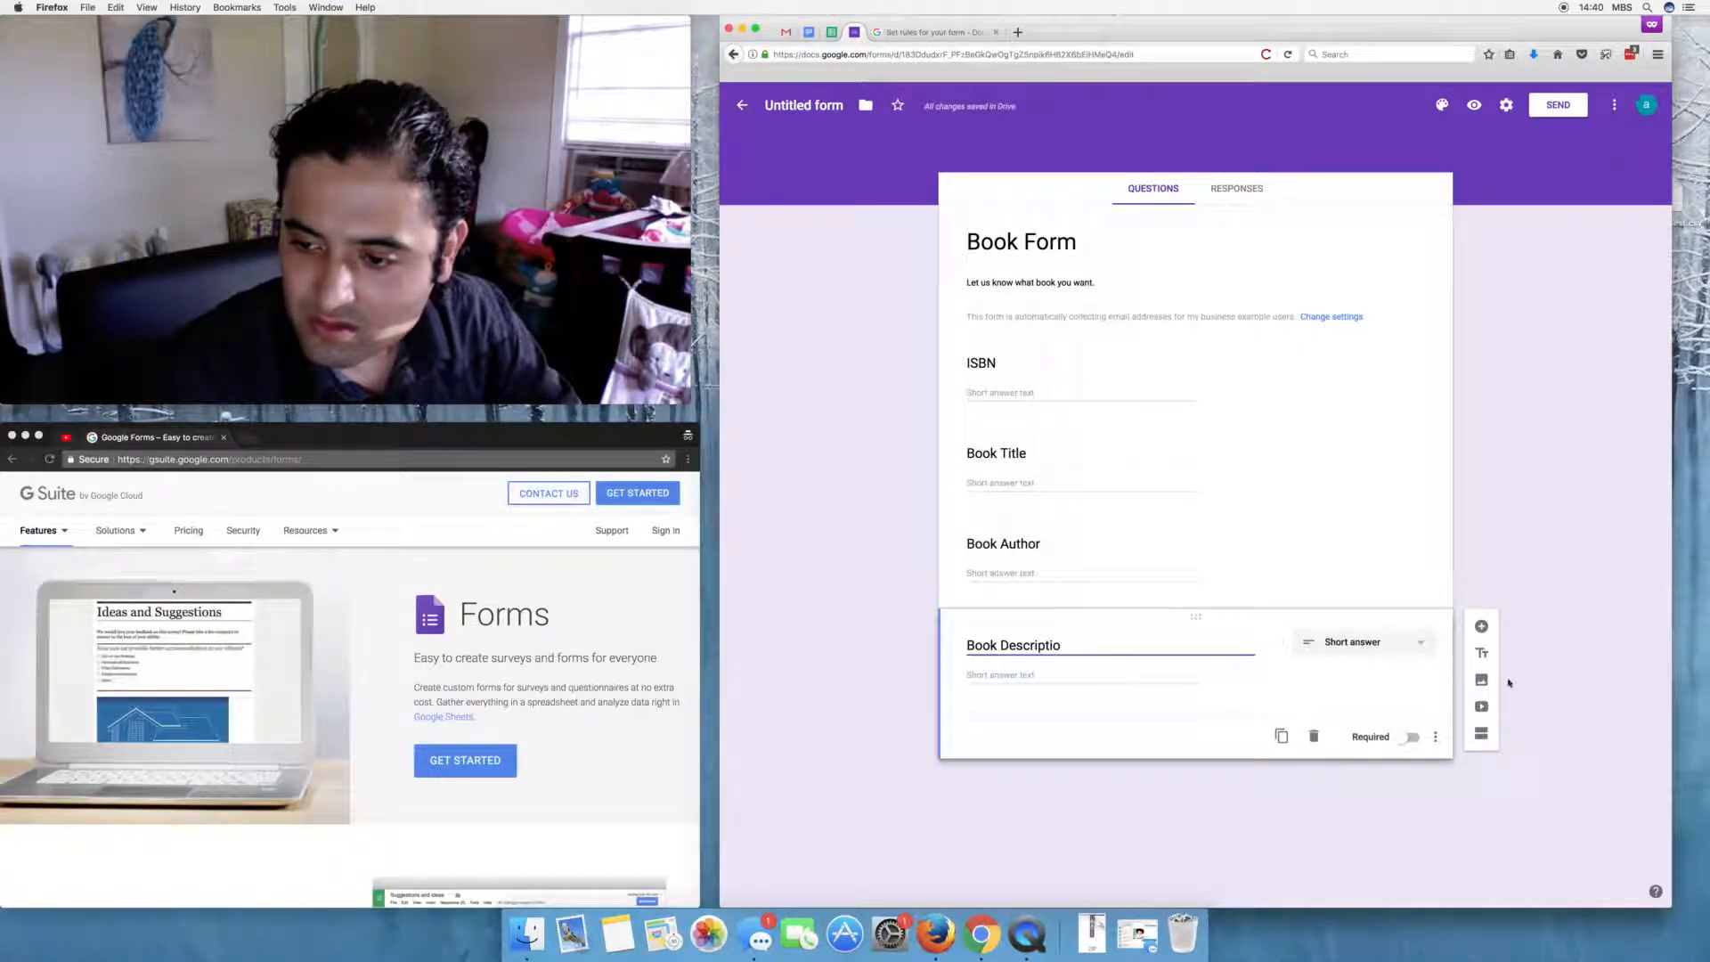
pyautogui.click(1309, 736)
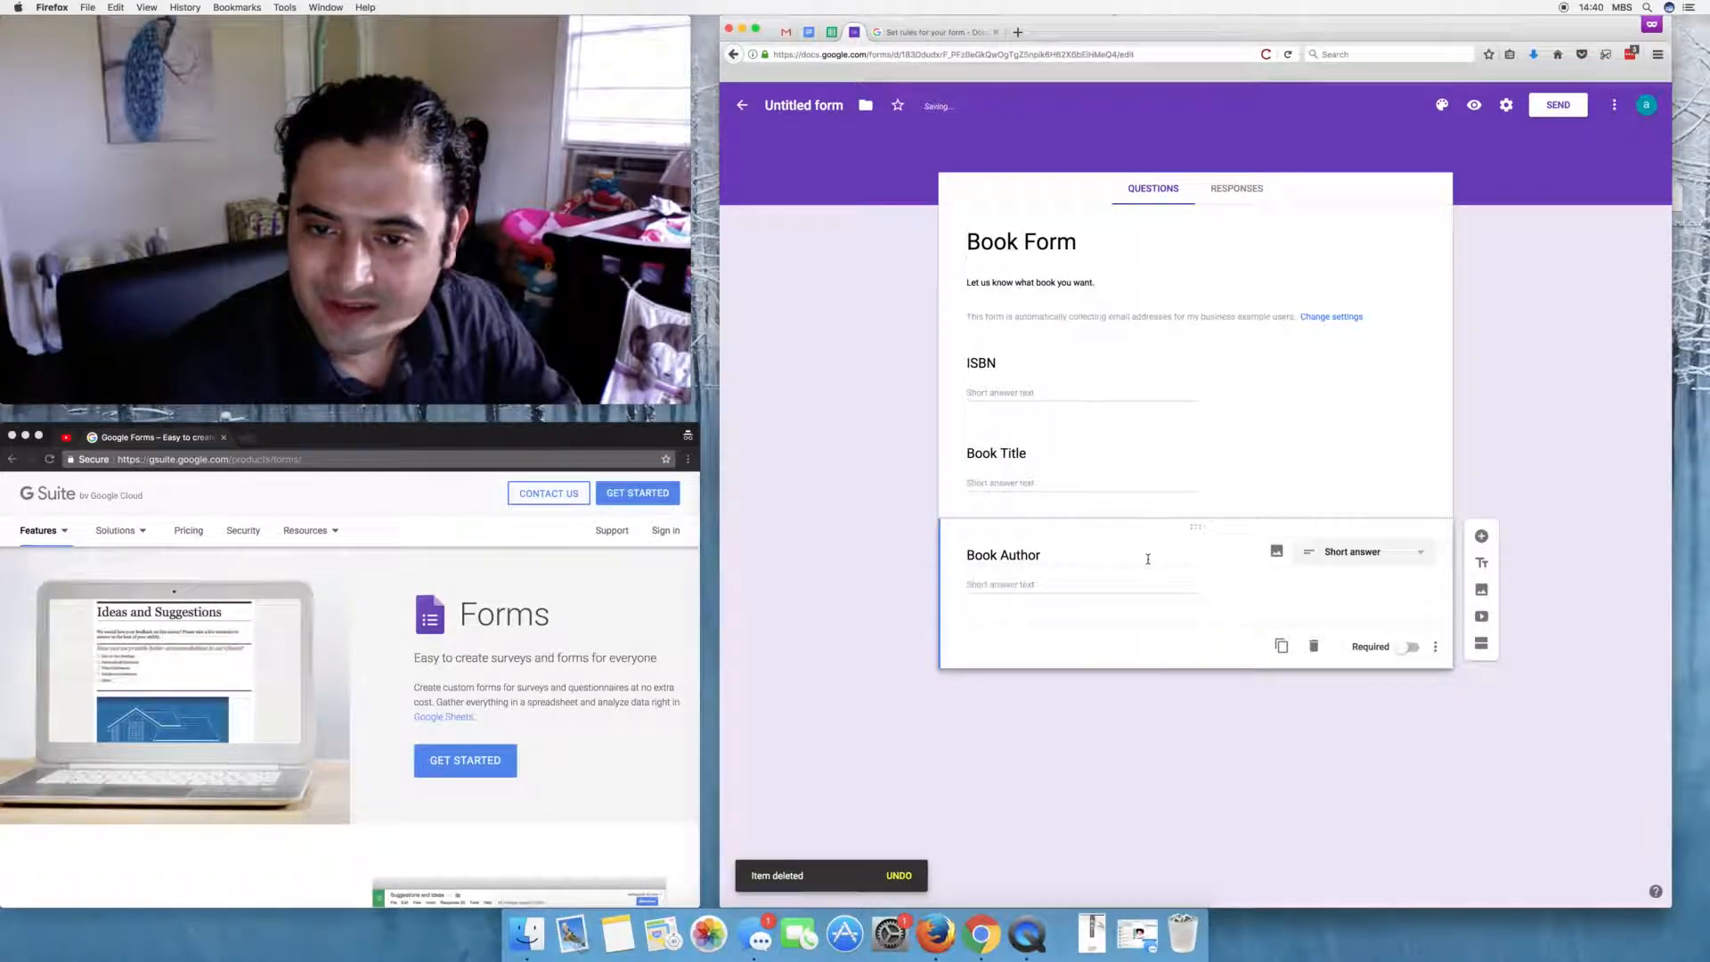
# - Rename the ISBN question to 'Book ISBN'
pyautogui.click(1048, 380)
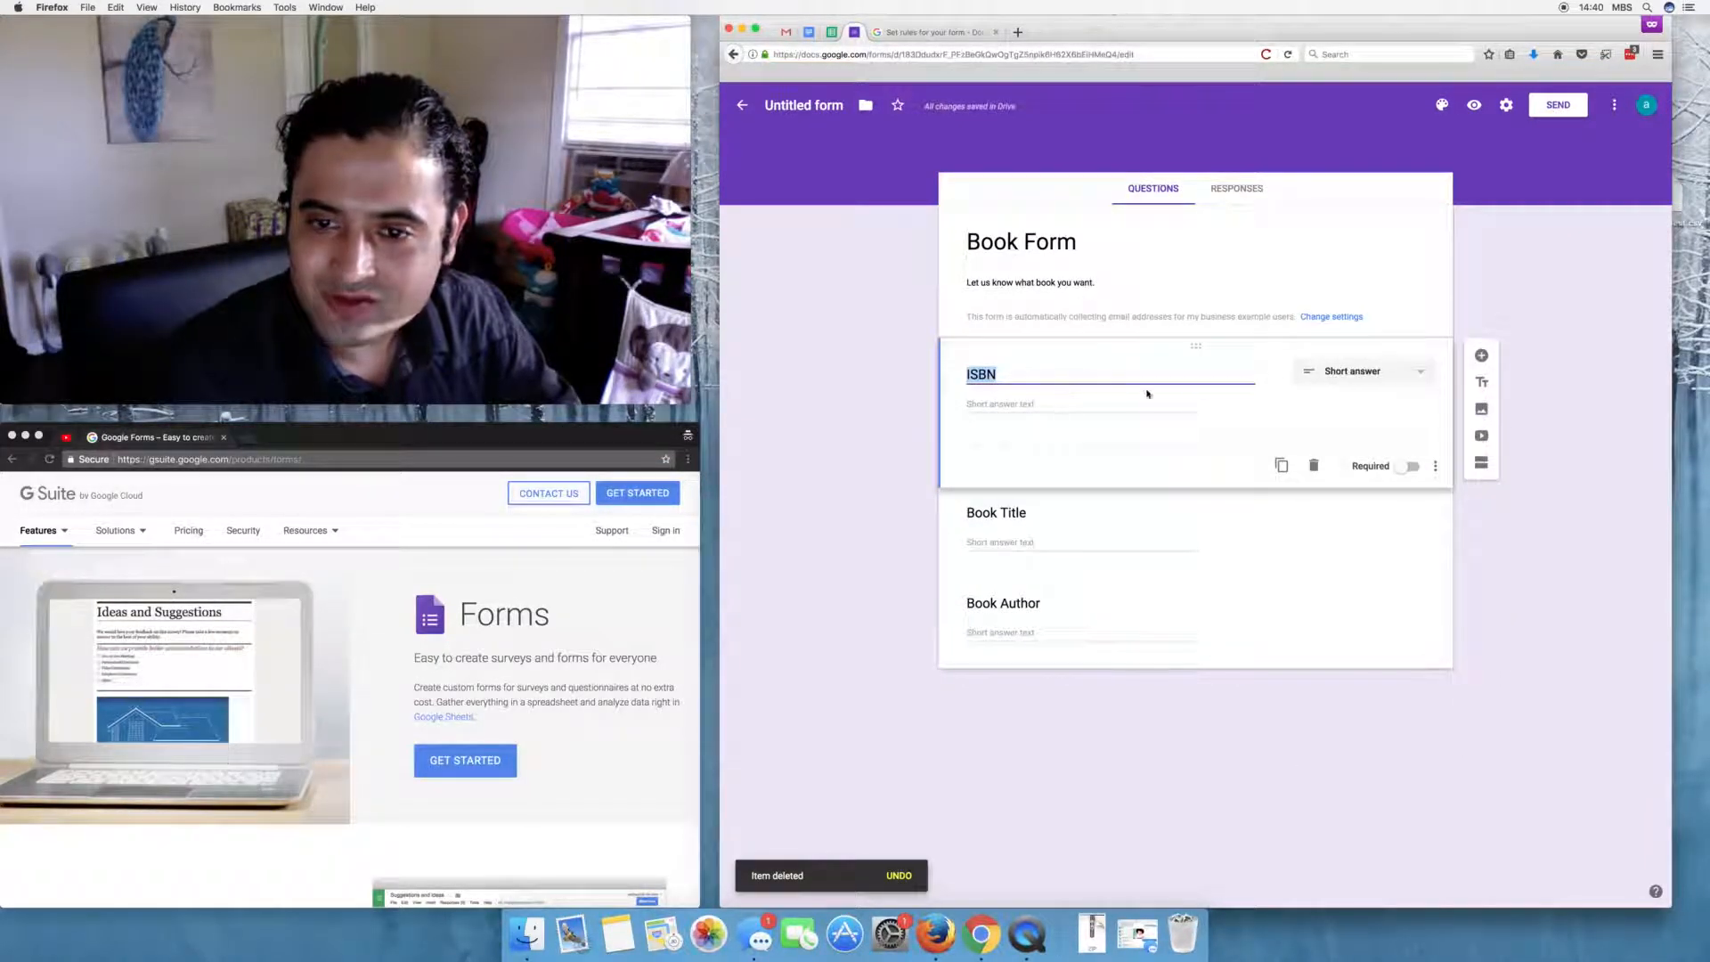
pyautogui.press('Left')
pyautogui.write('Book')
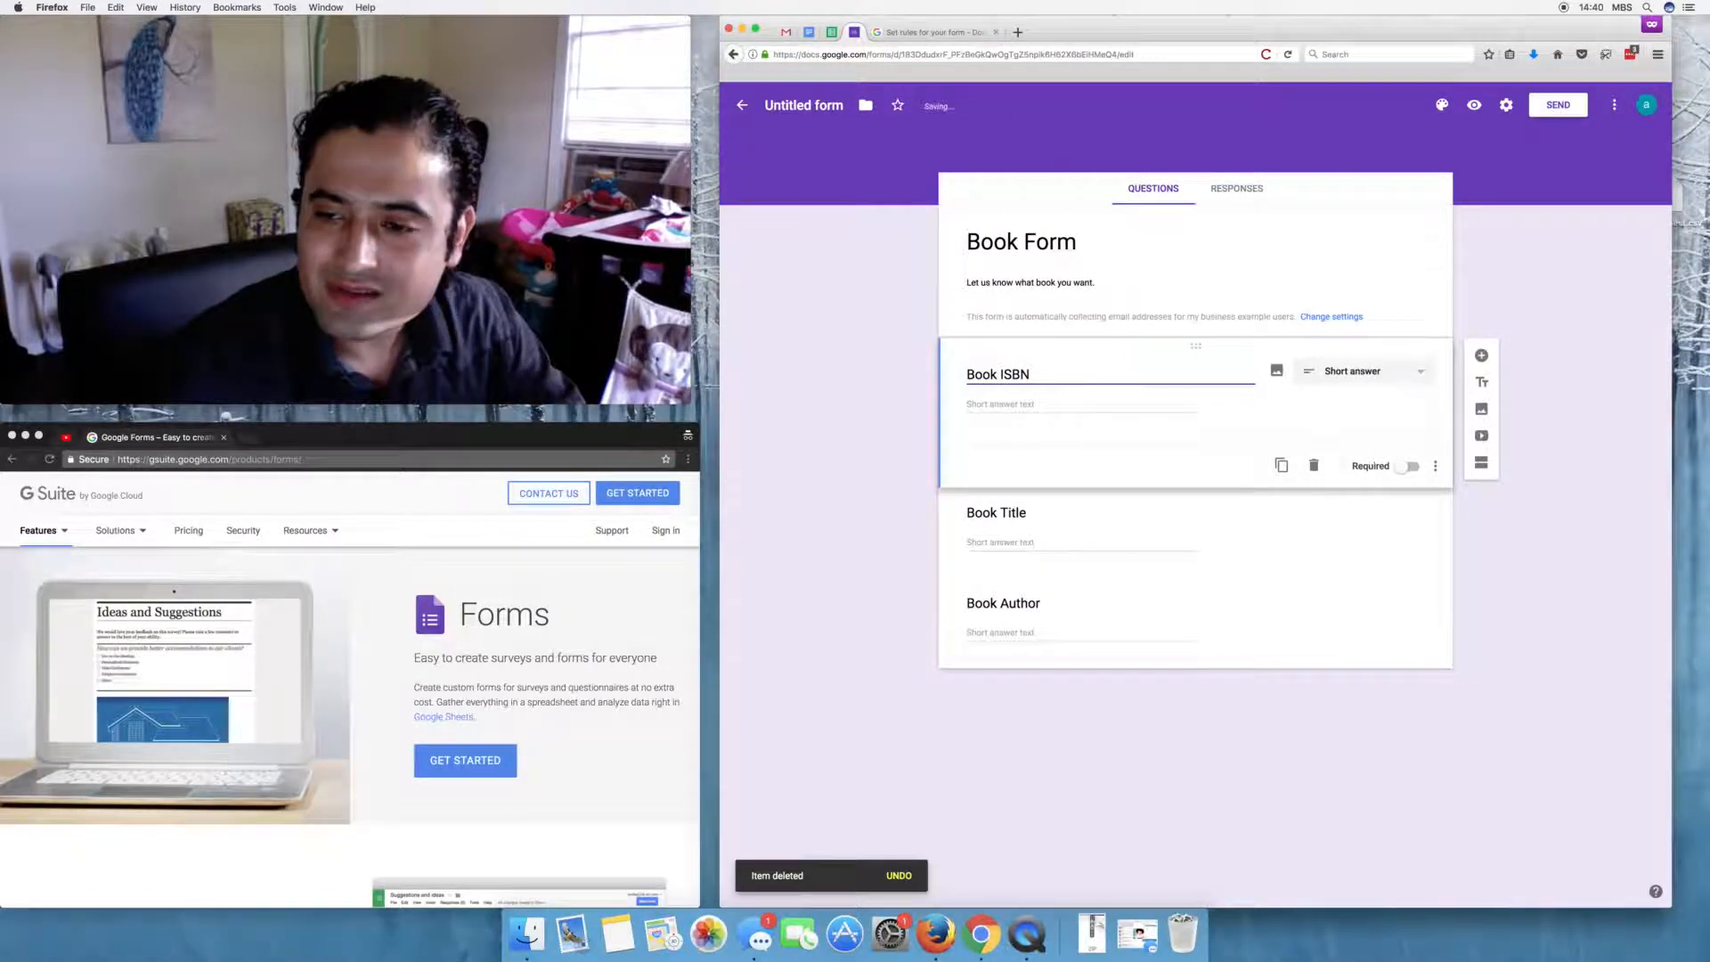
# - Make Book ISBN required and add a description line to it
pyautogui.click(1404, 470)
pyautogui.click(1404, 470)
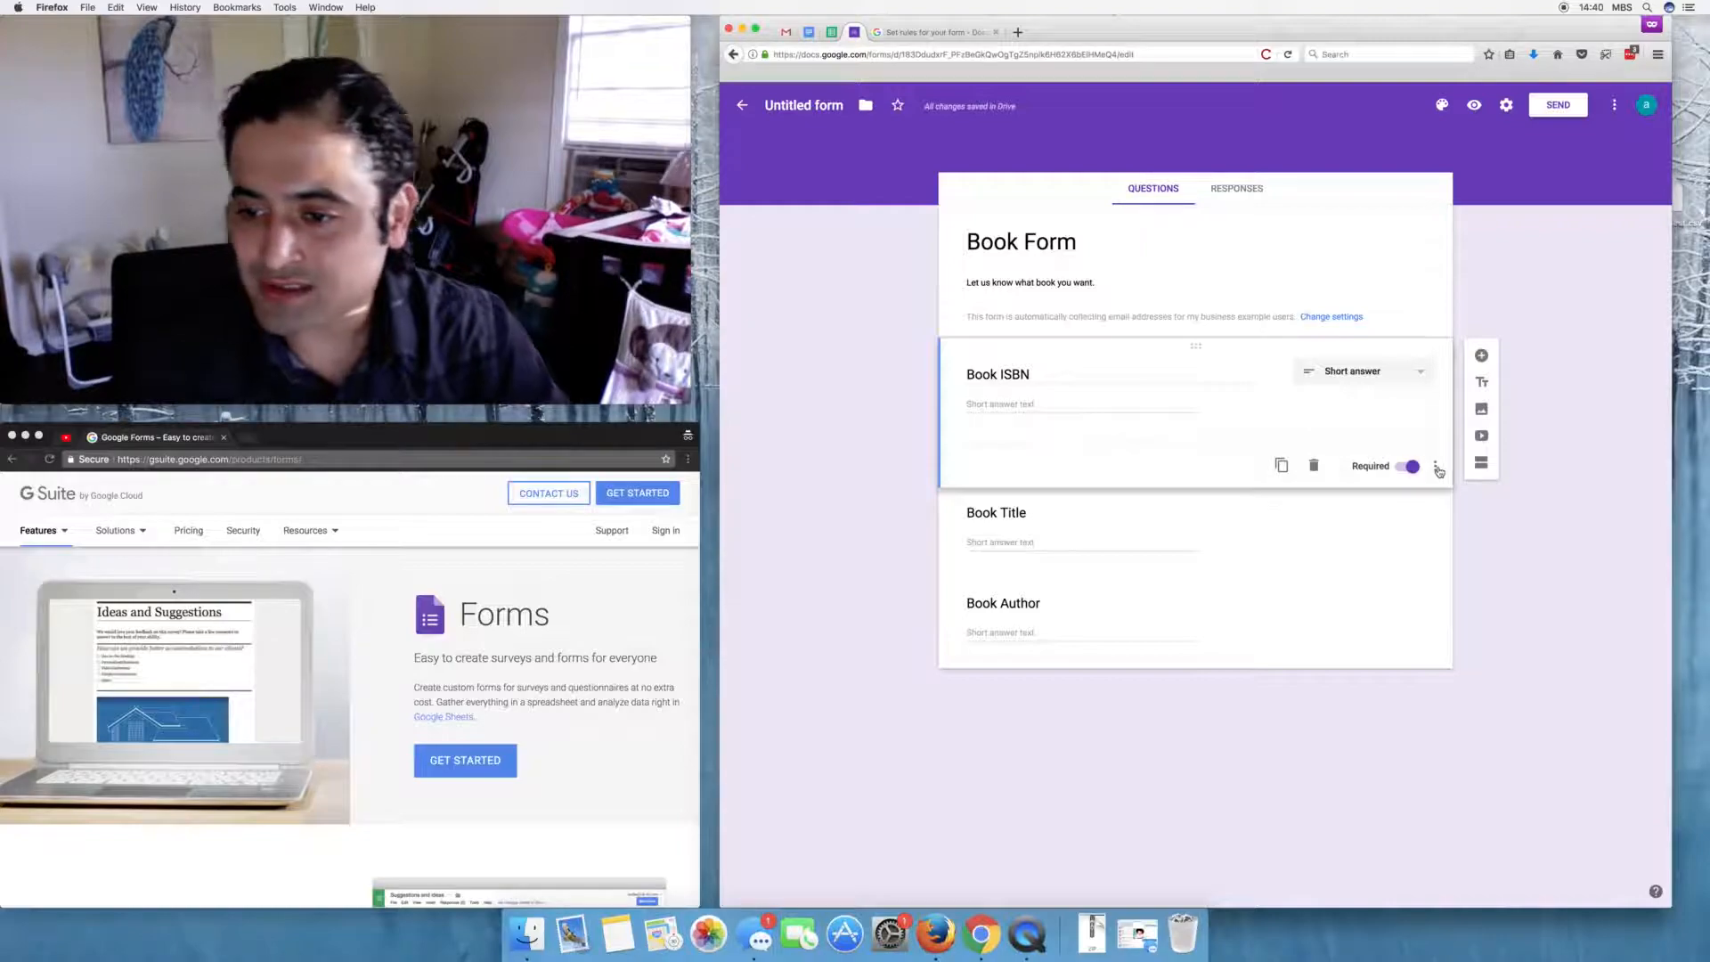
pyautogui.click(1437, 468)
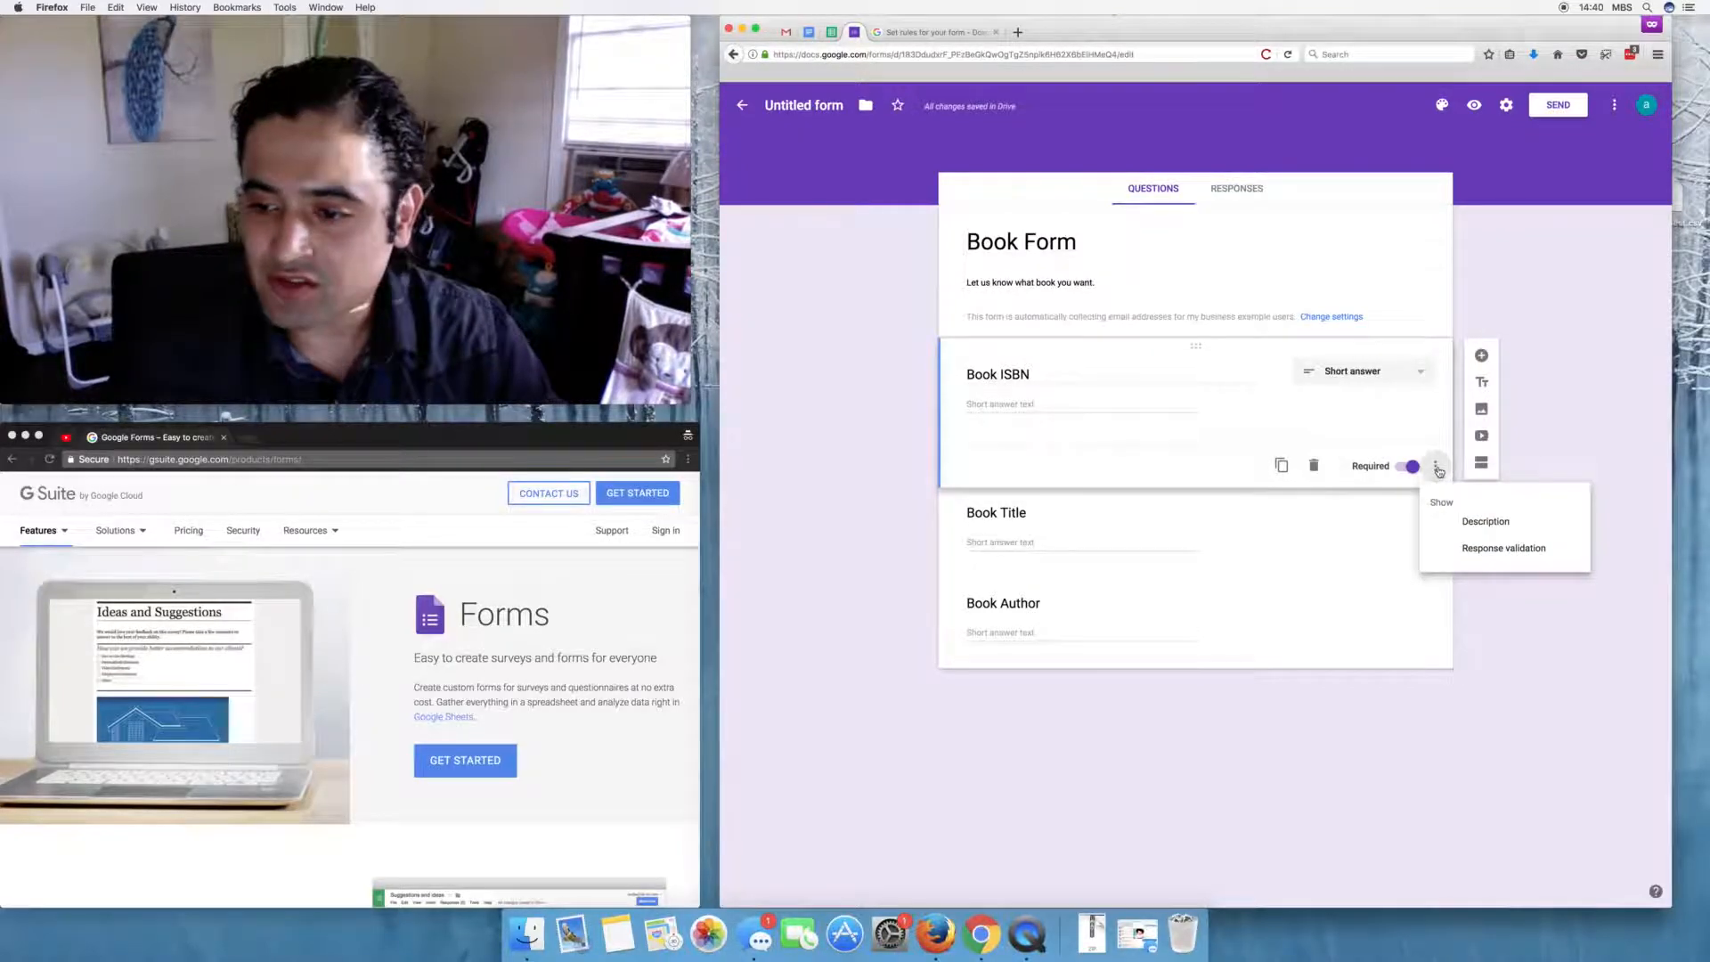
pyautogui.click(1485, 522)
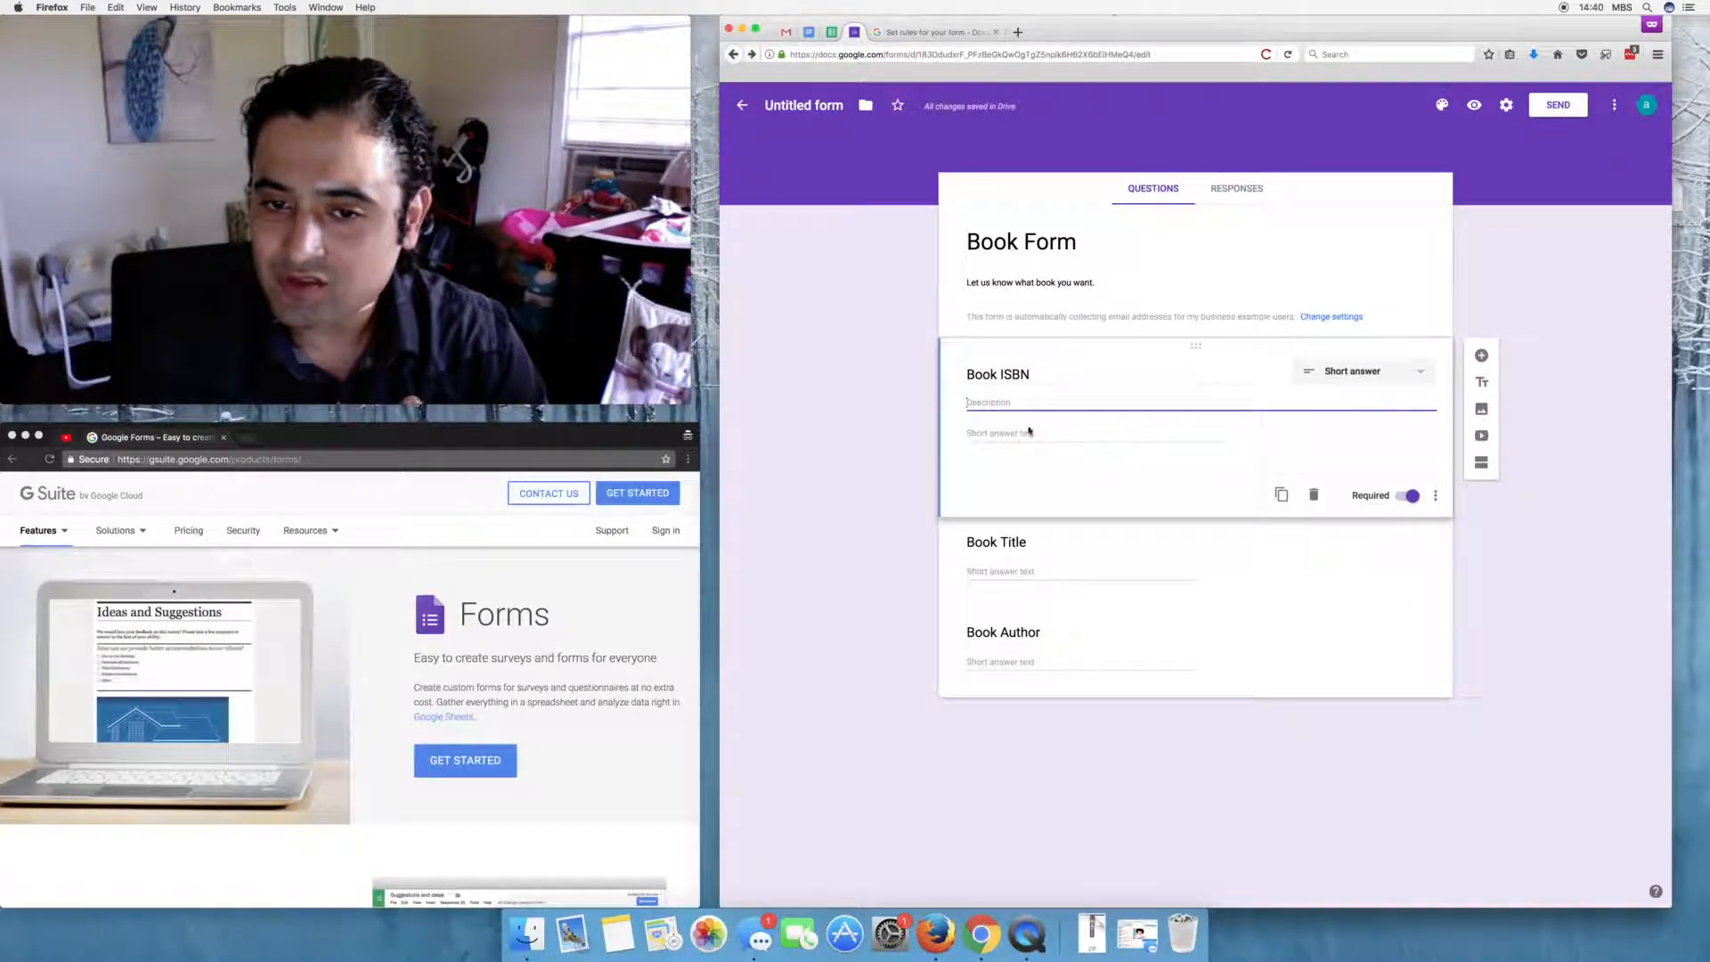
# - Write the Book ISBN description 'provide either: isbn-10 or isbn-13'
pyautogui.write('please let')
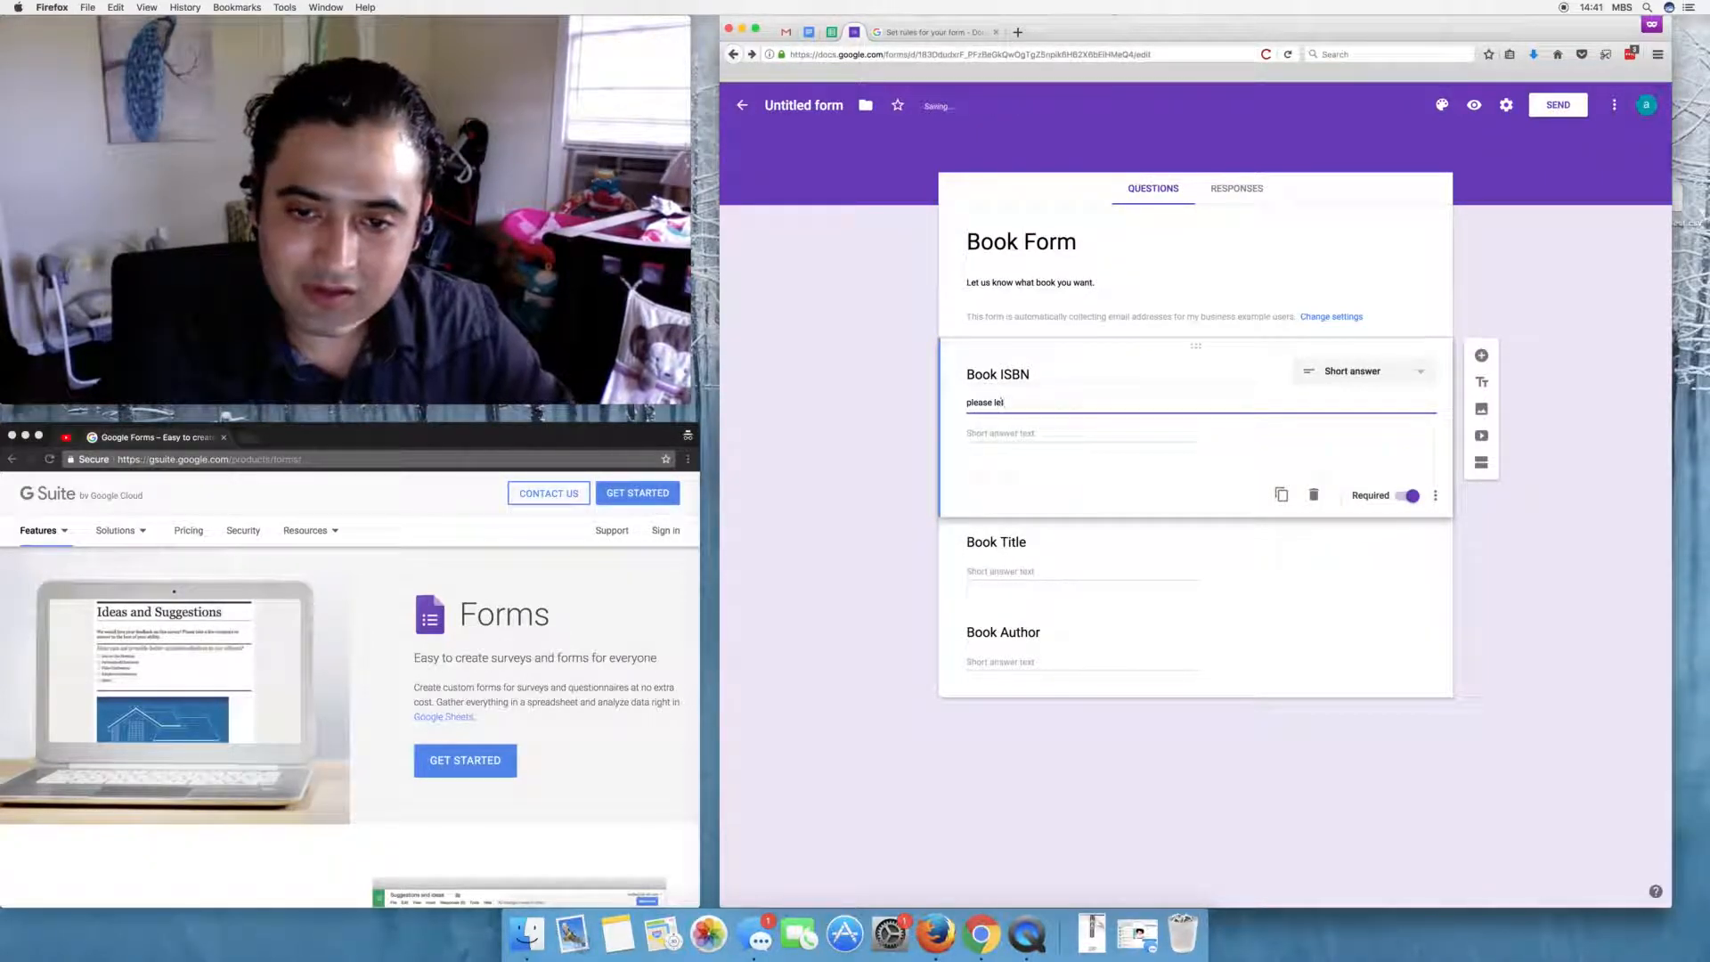
pyautogui.press('BackSpace')
pyautogui.press('BackSpace')
pyautogui.press('BackSpace')
pyautogui.press('BackSpace')
pyautogui.press('BackSpace')
pyautogui.press('BackSpace')
pyautogui.press('BackSpace')
pyautogui.press('BackSpace')
pyautogui.press('BackSpace')
pyautogui.write('plovide either an')
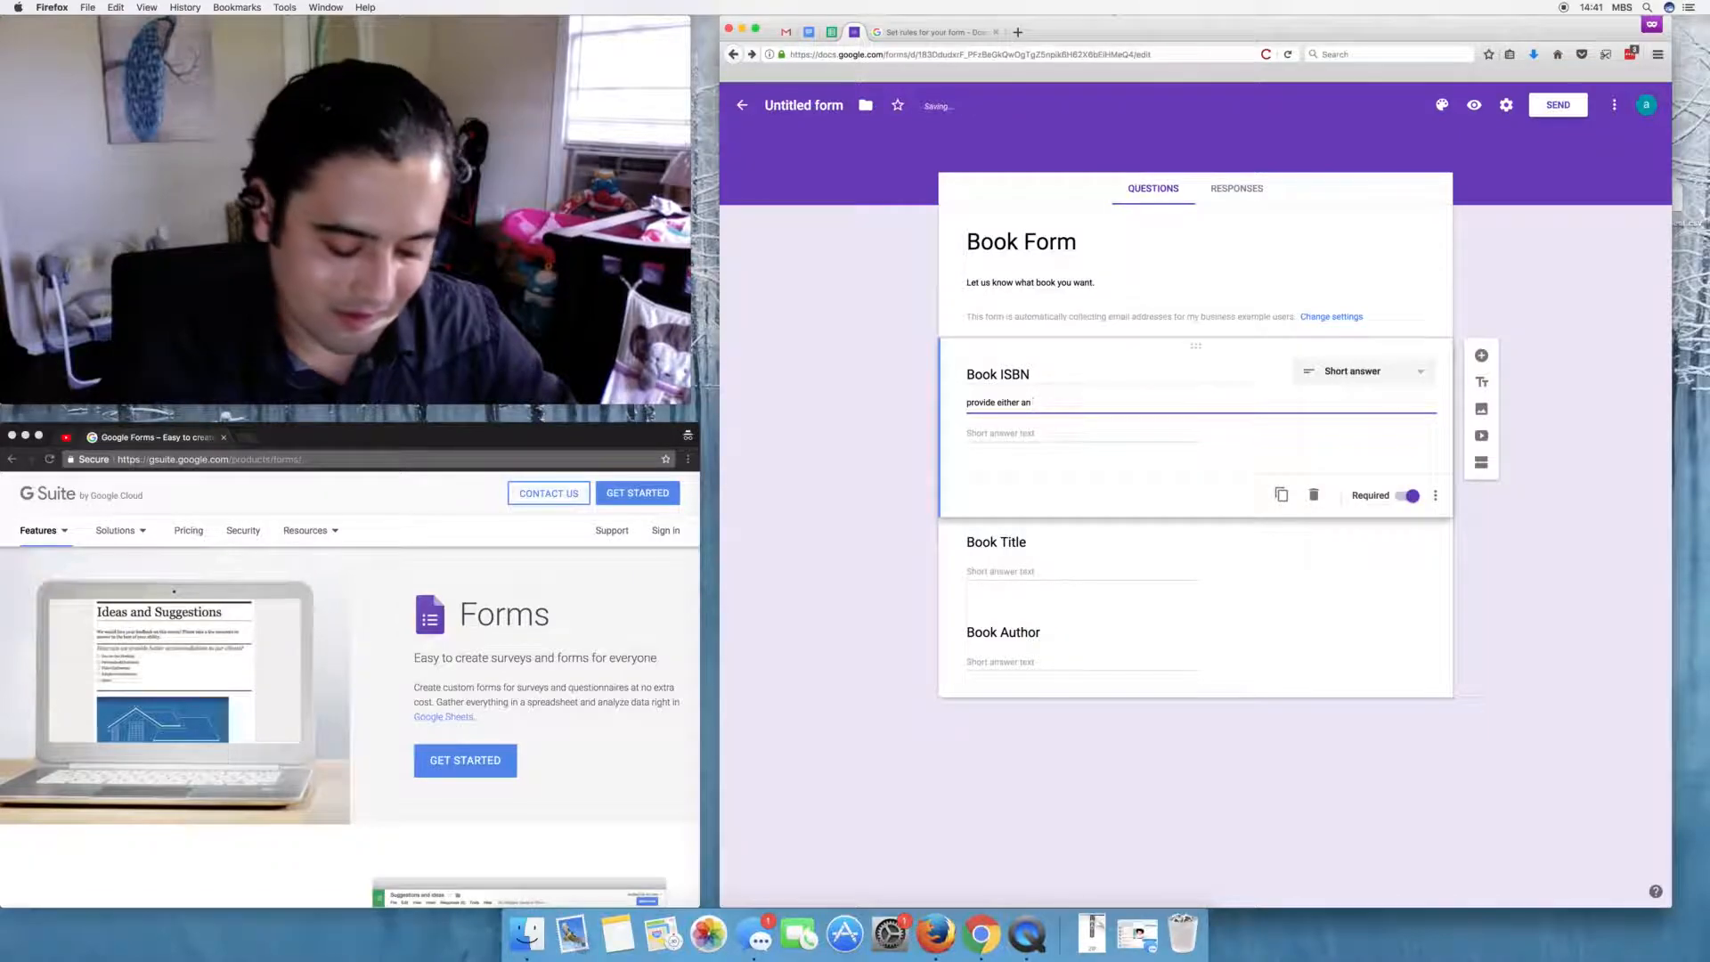
pyautogui.write(' isbn-10 or isbn-1')
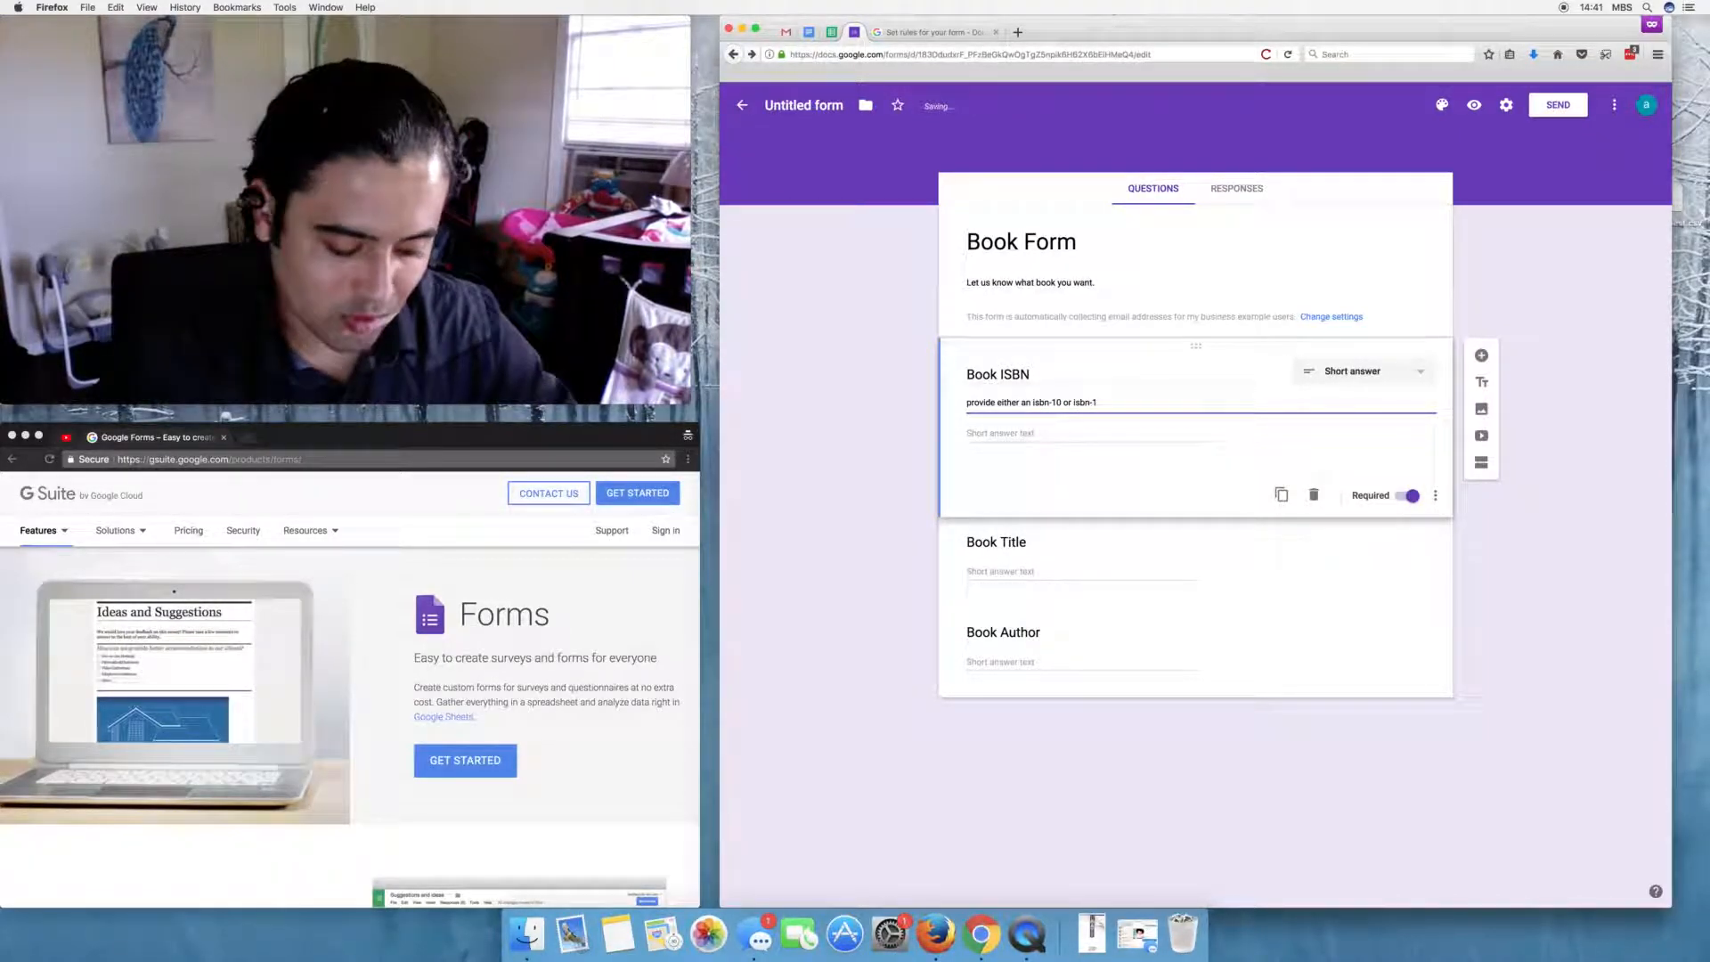
pyautogui.write('3 b')
pyautogui.press('BackSpace')
pyautogui.write('n')
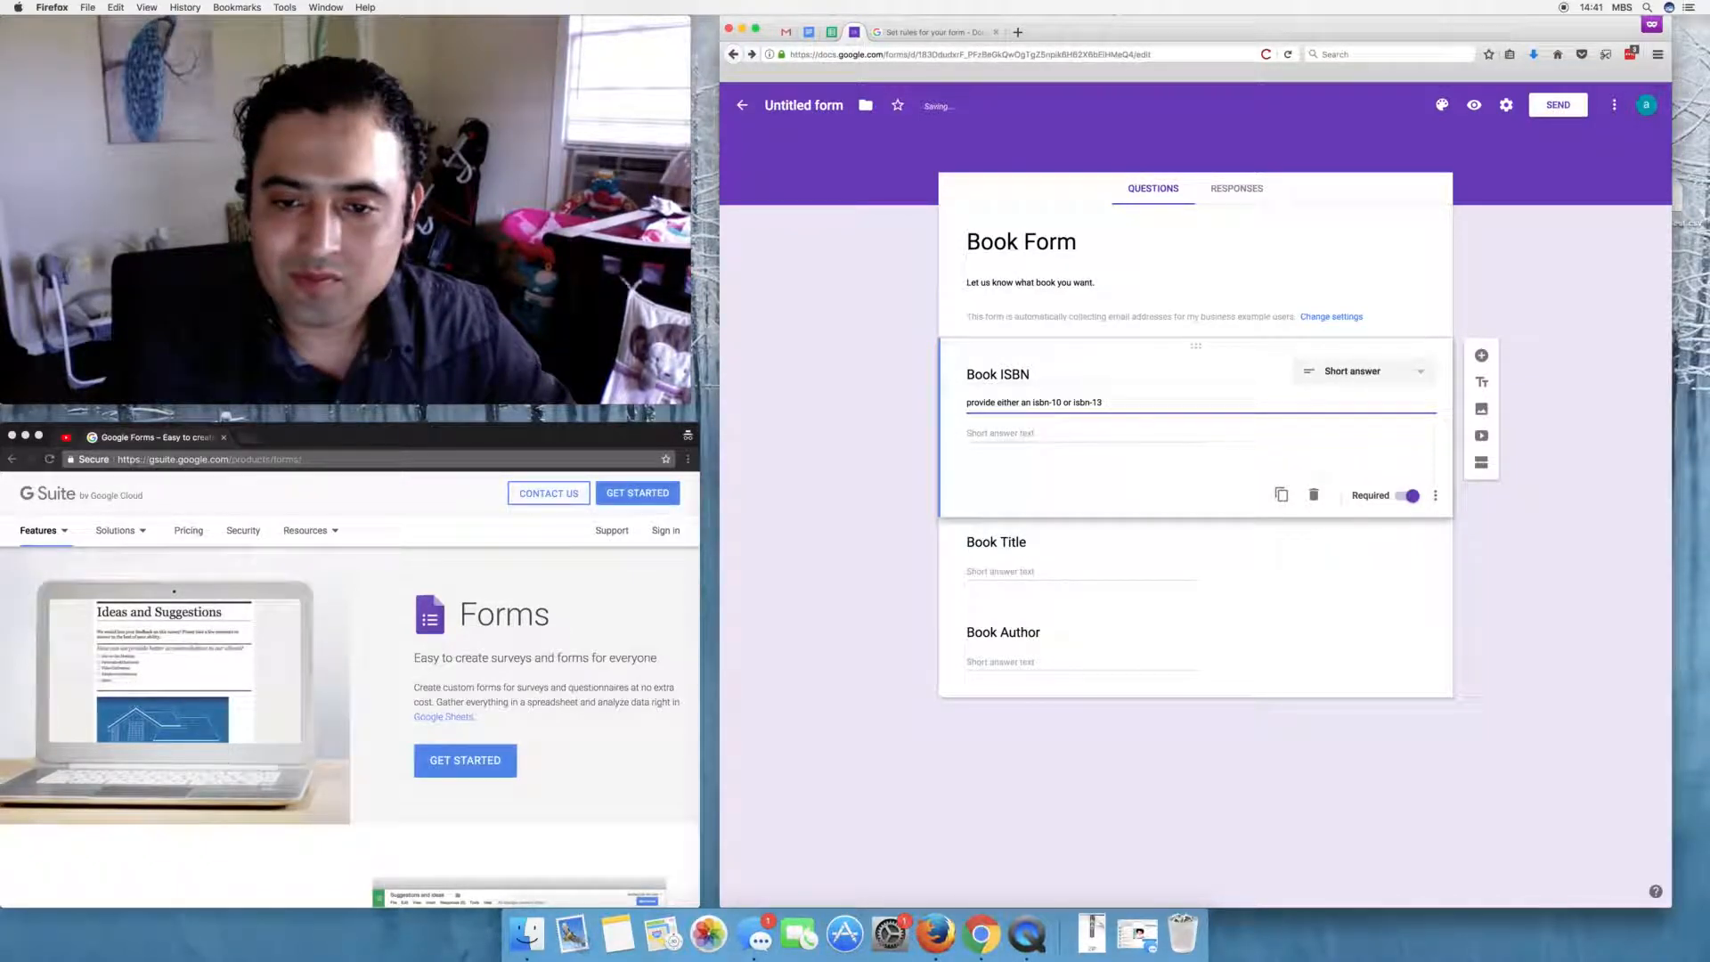
pyautogui.press('Tab')
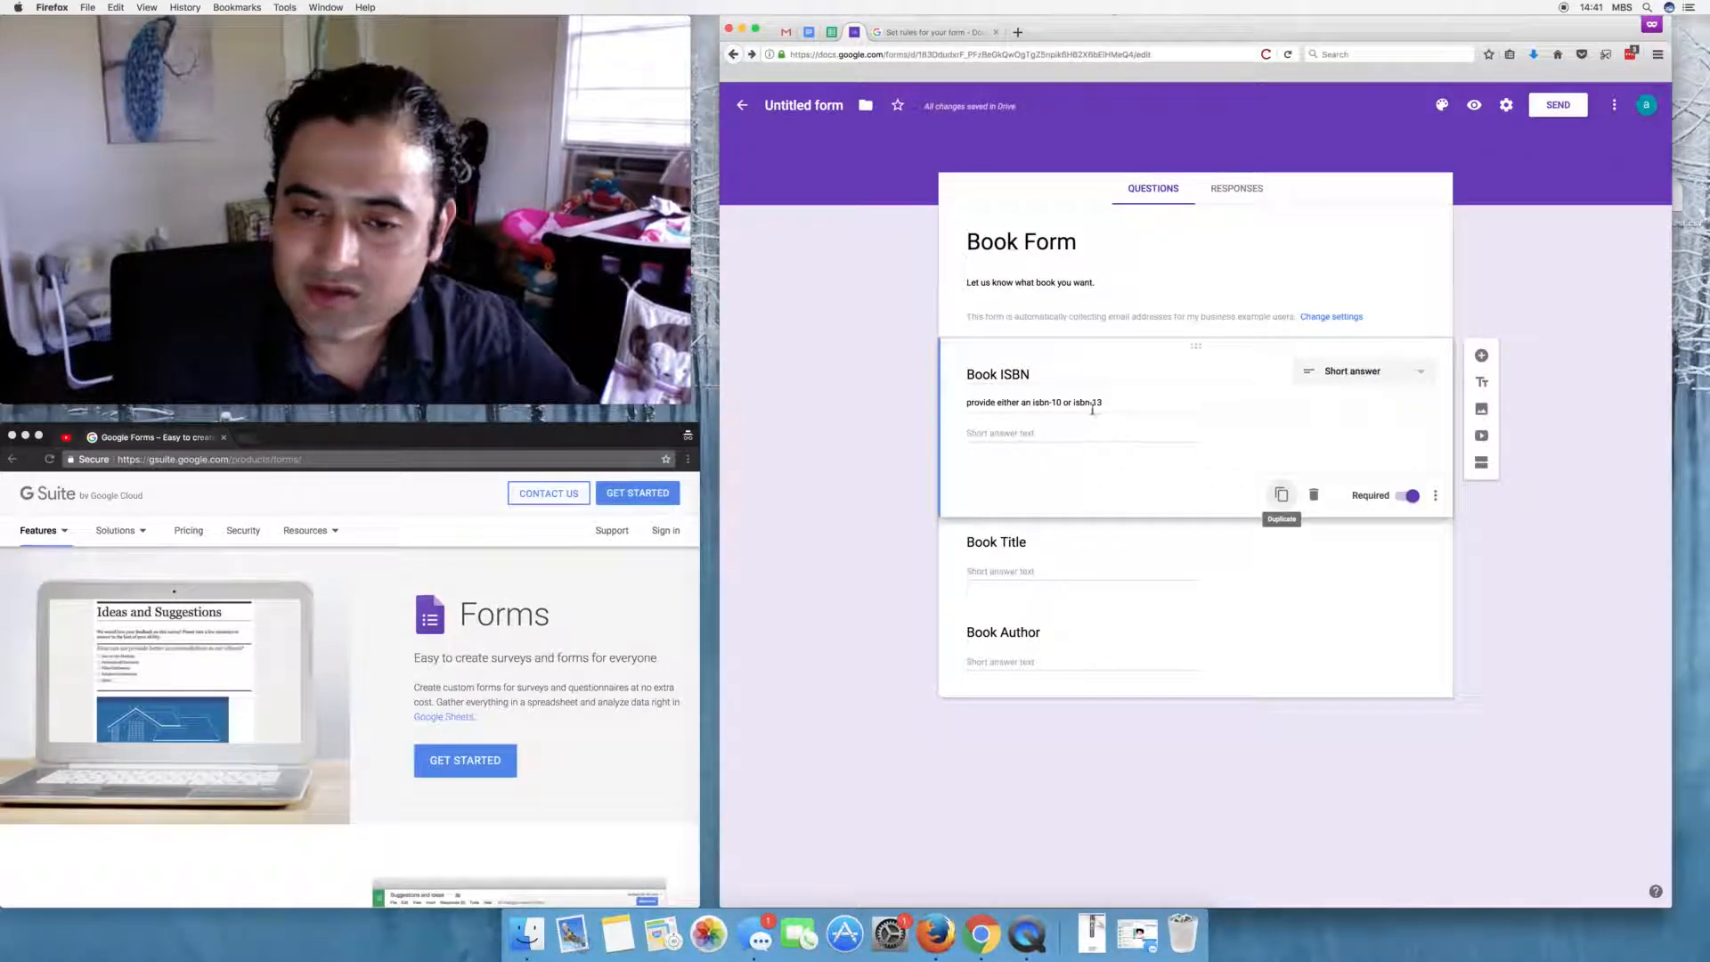
pyautogui.click(1031, 402)
pyautogui.press('BackSpace')
pyautogui.press('BackSpace')
pyautogui.press('BackSpace')
pyautogui.write(':')
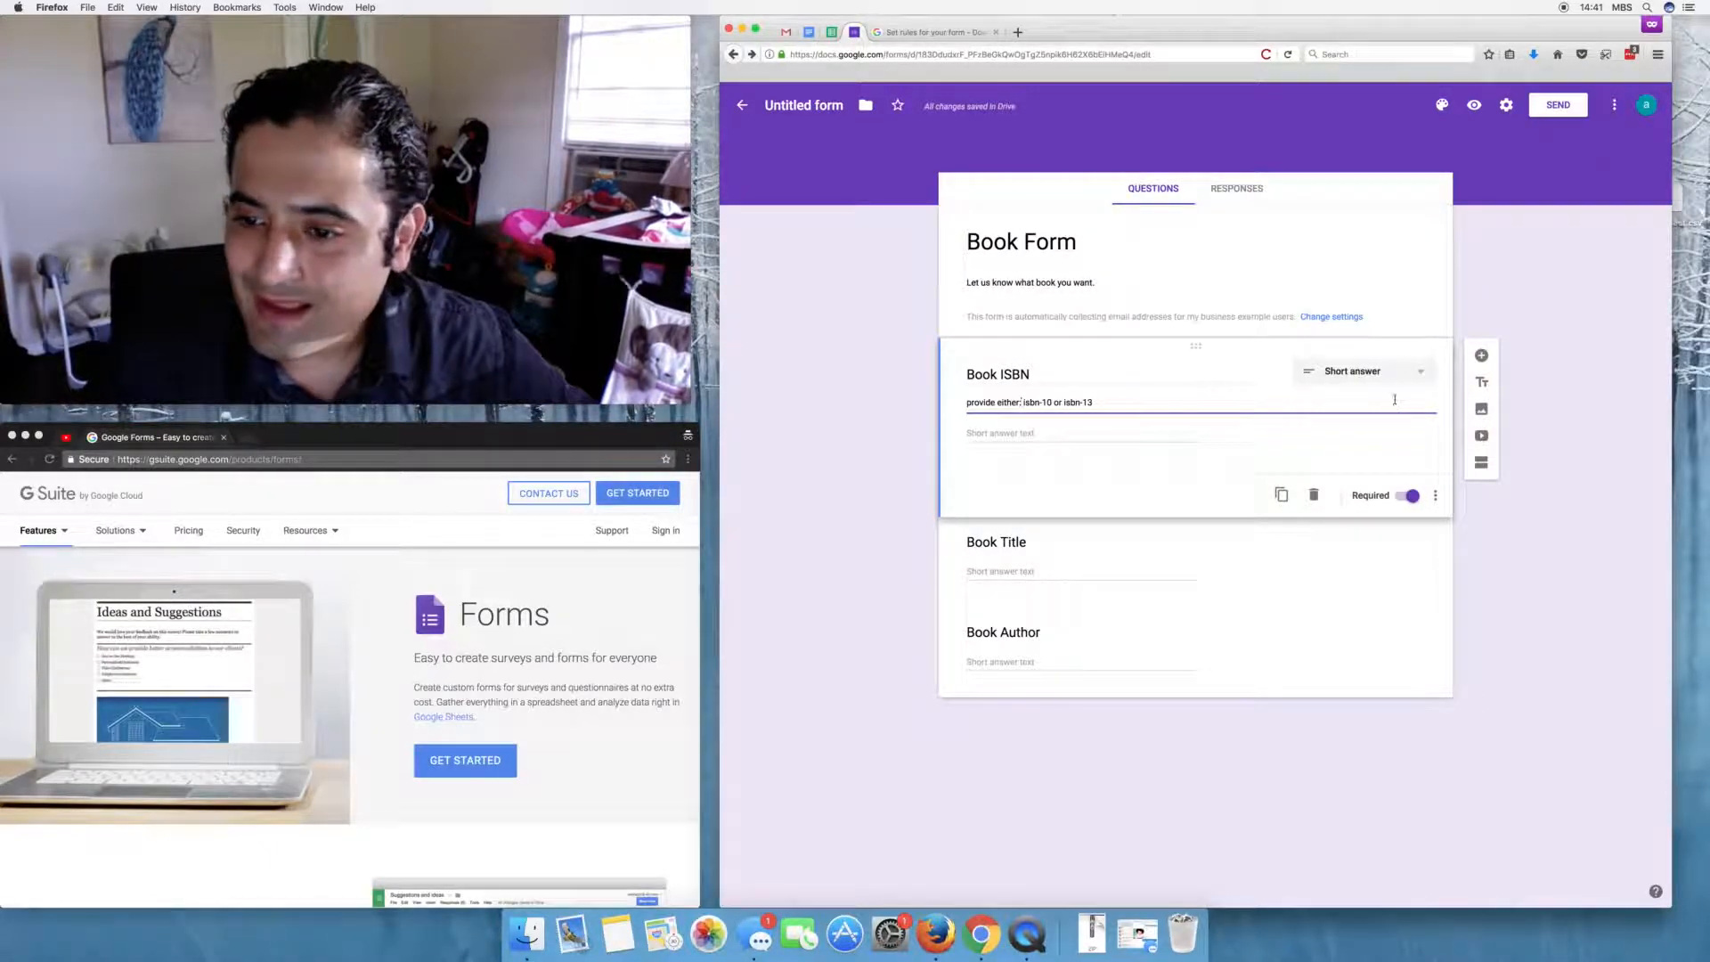
# - Add Length response validation using Maximum character count to Book ISBN
pyautogui.click(1432, 494)
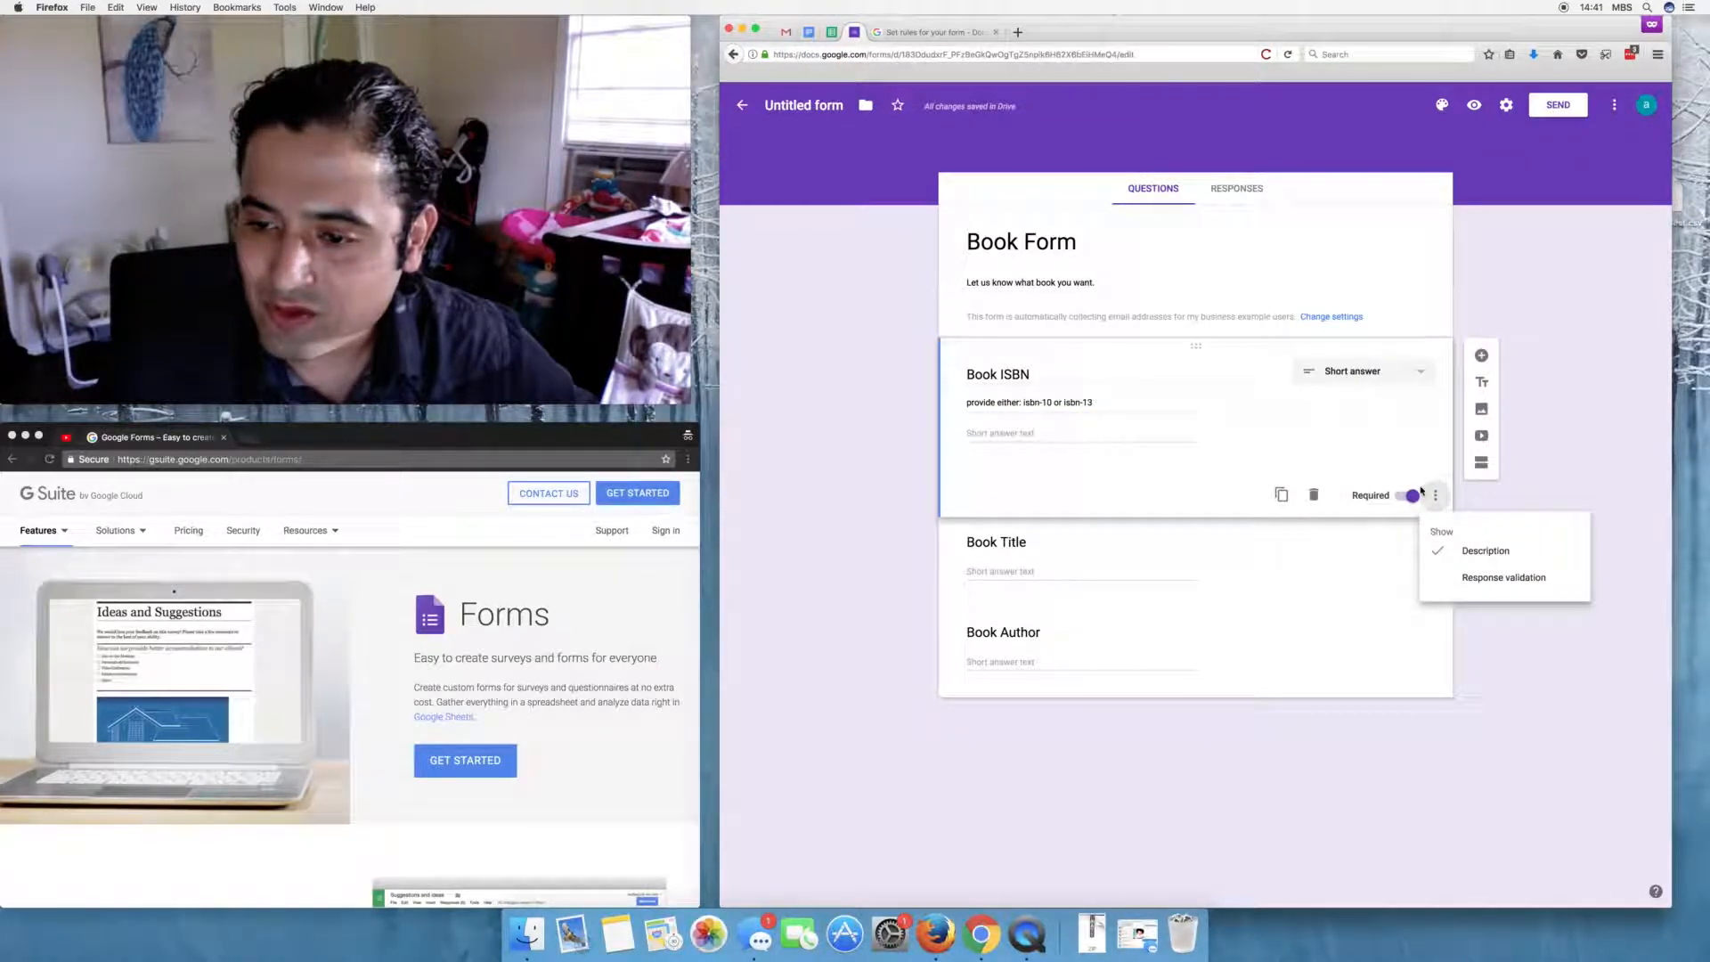
pyautogui.click(1479, 581)
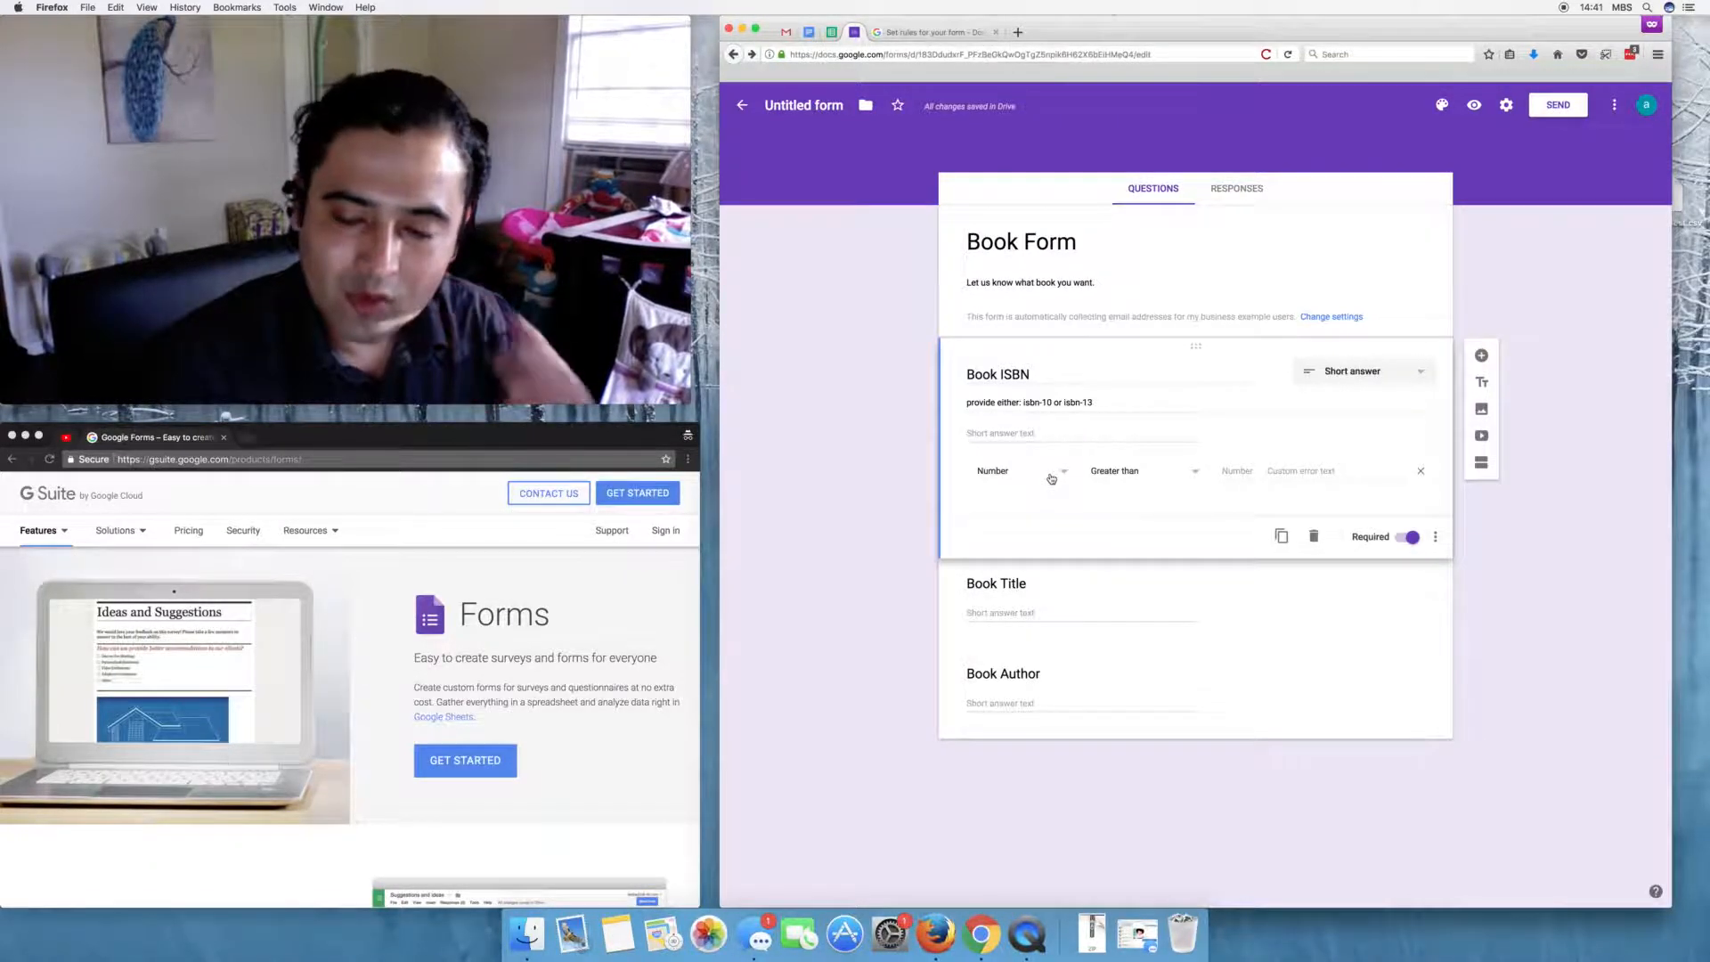
pyautogui.click(1051, 479)
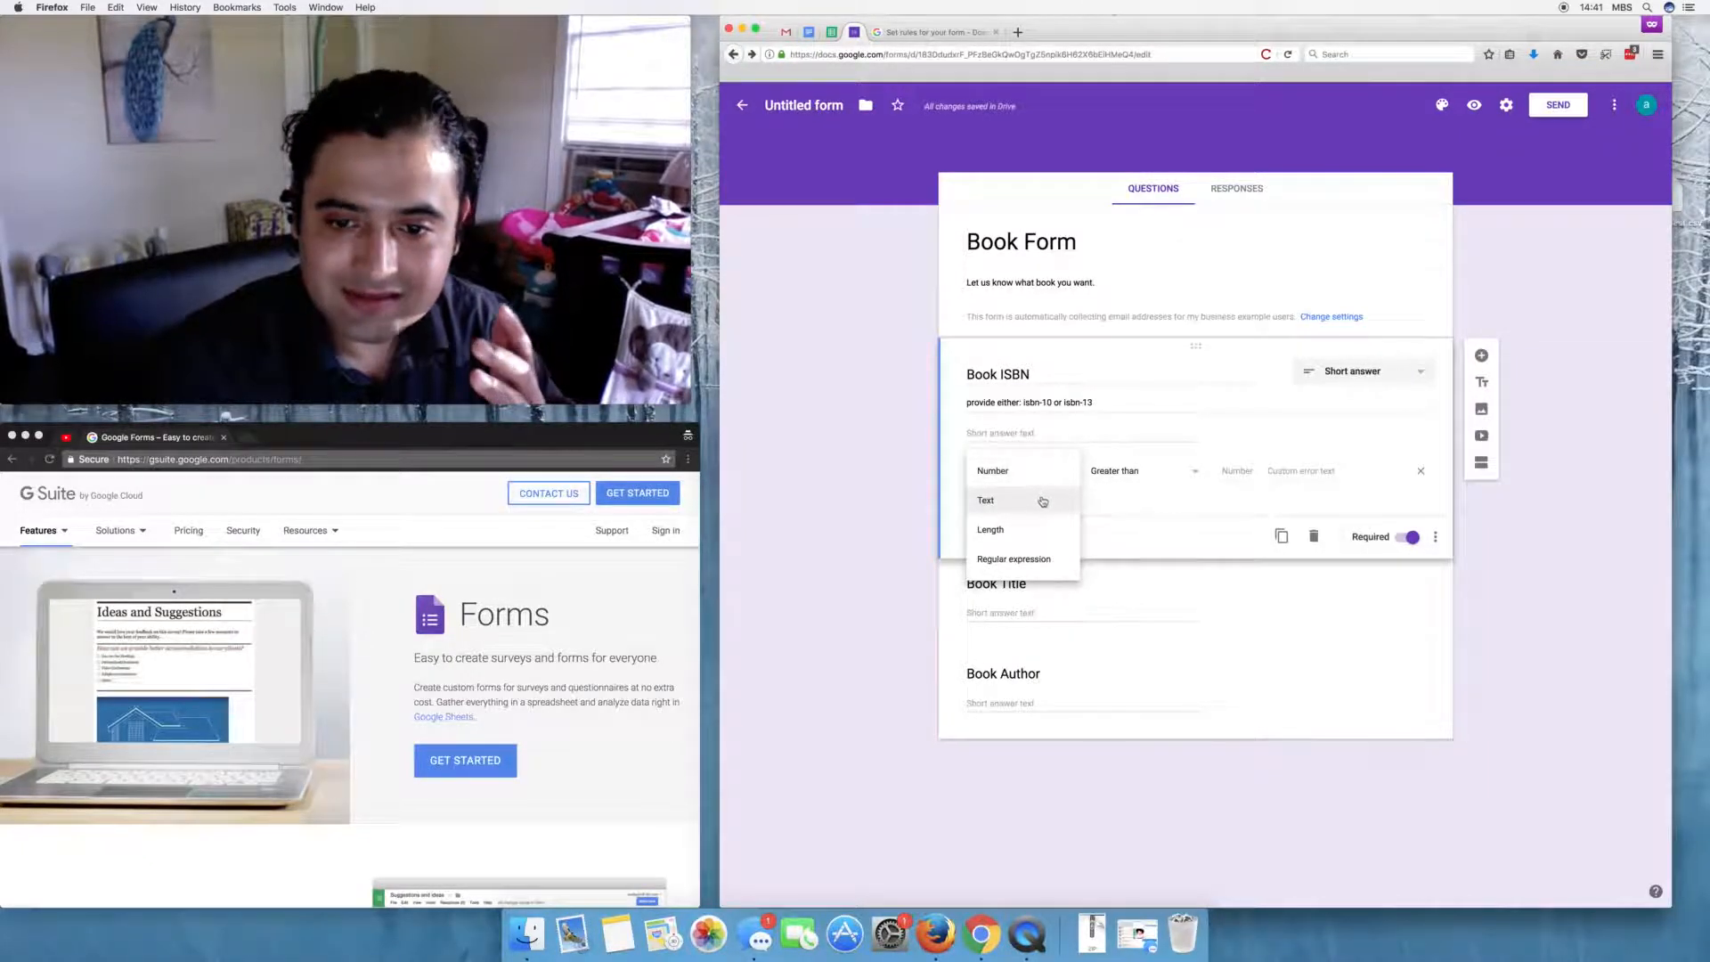
pyautogui.click(1038, 500)
pyautogui.click(1143, 472)
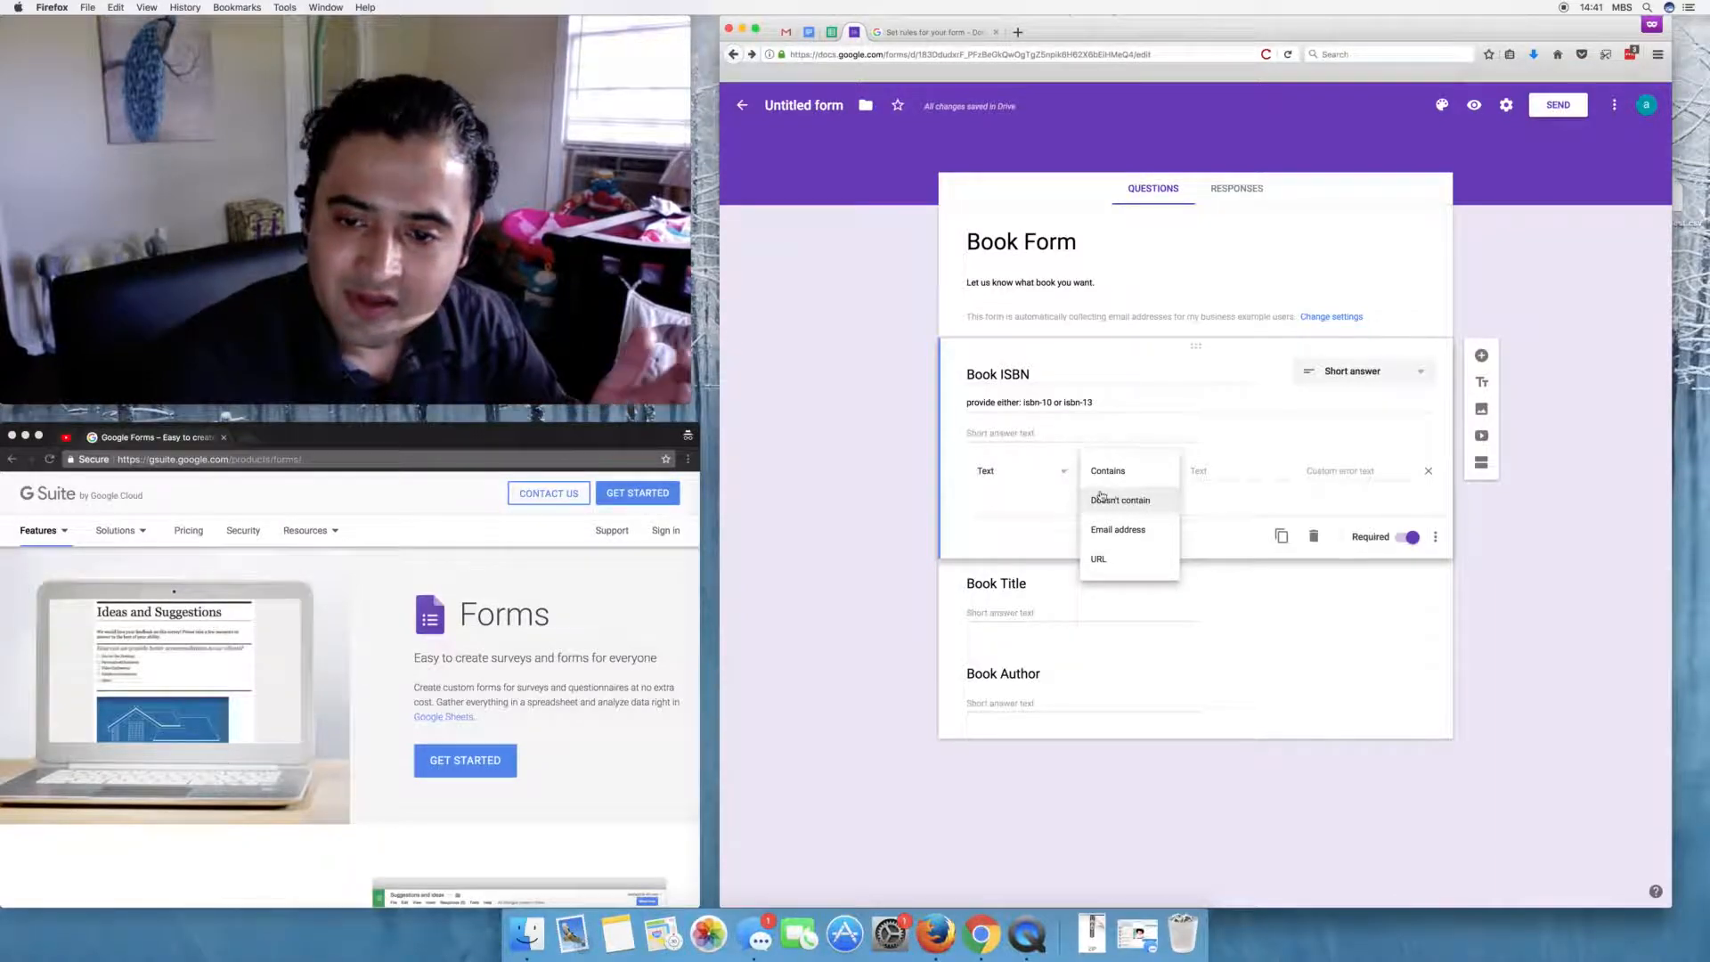
pyautogui.click(1049, 473)
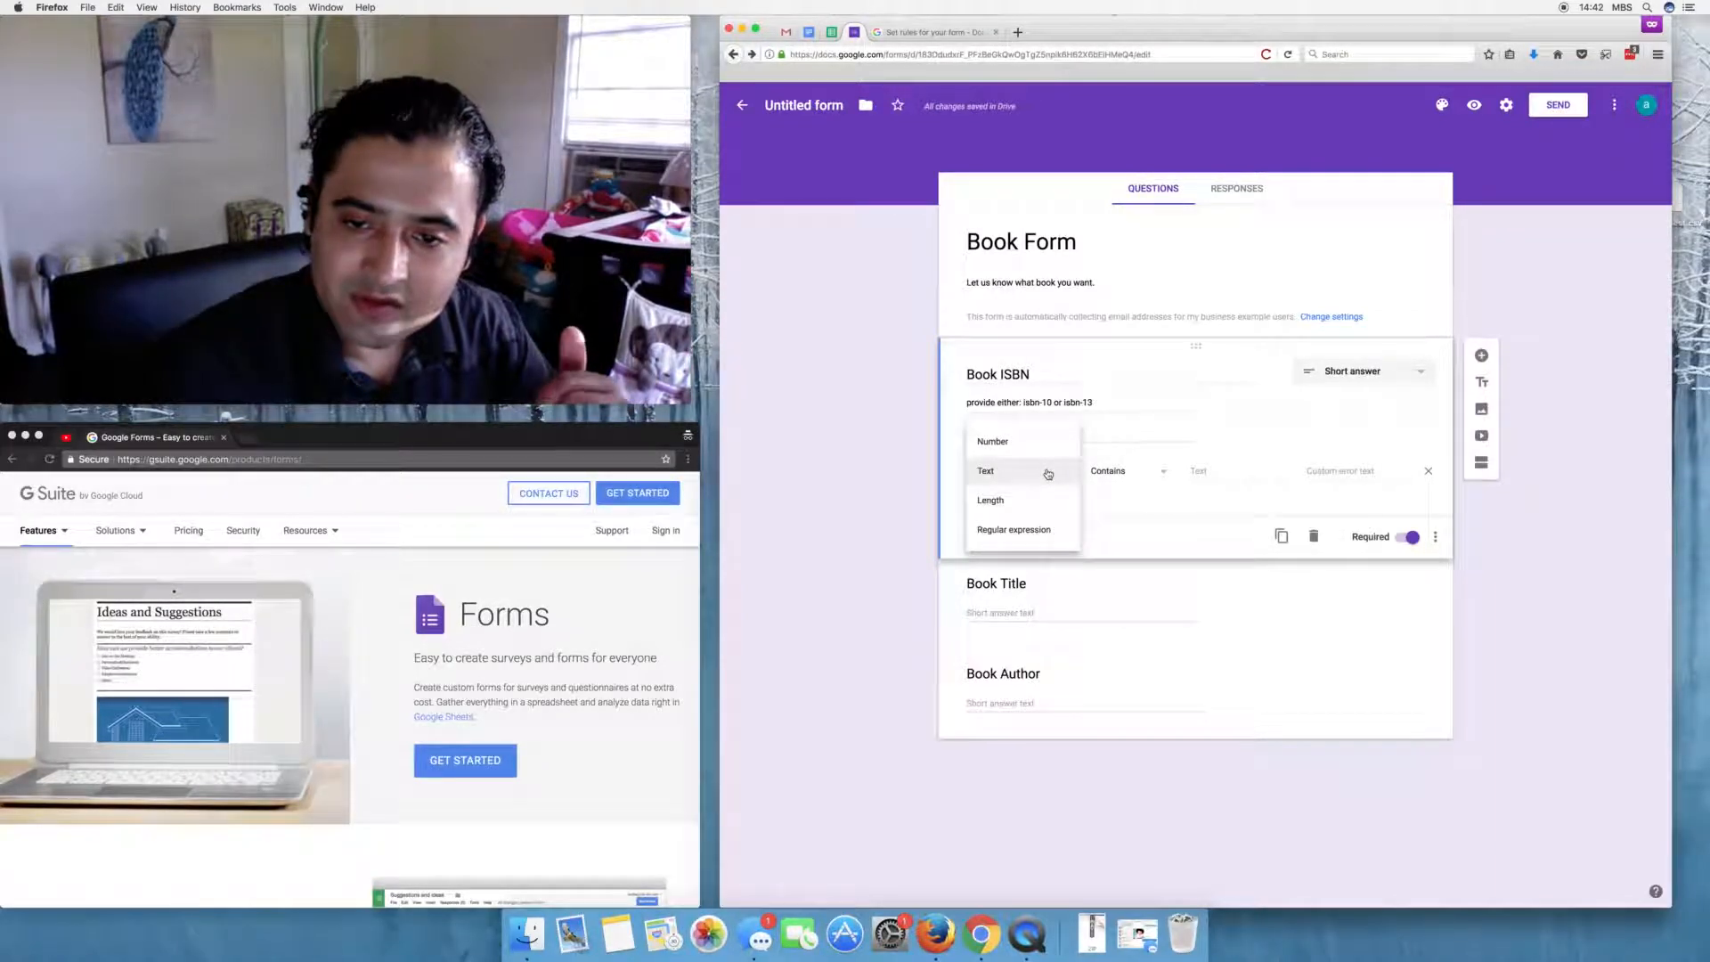
pyautogui.click(1038, 499)
pyautogui.click(1177, 474)
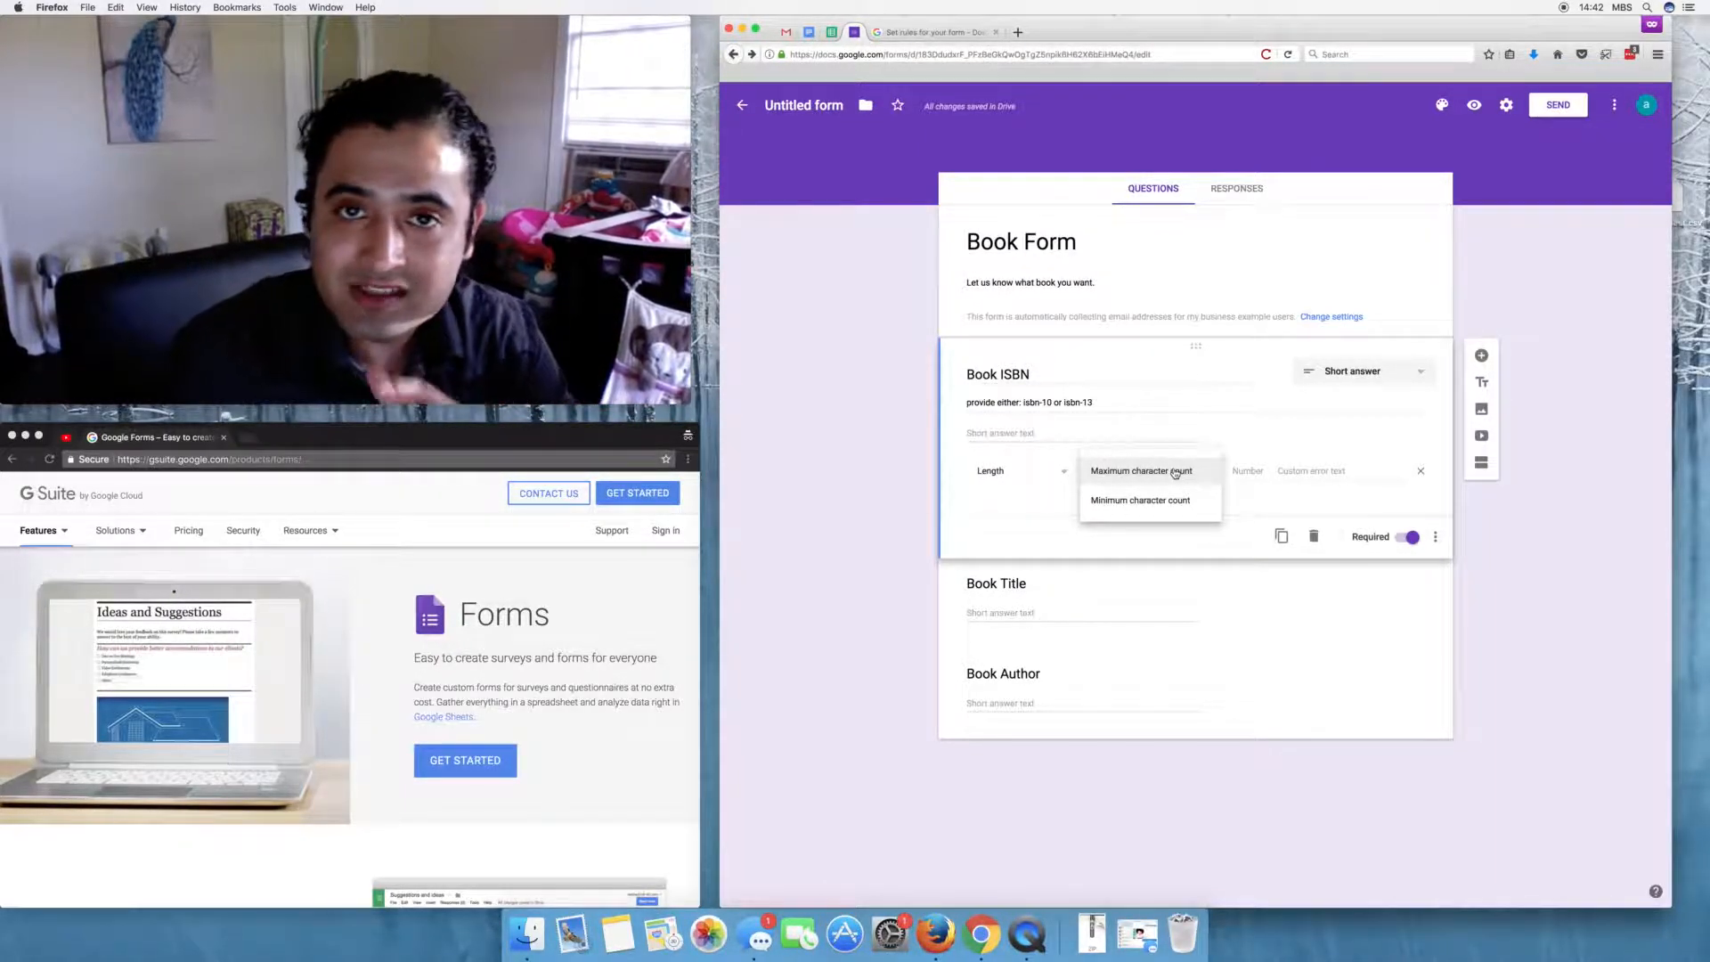
pyautogui.click(1176, 472)
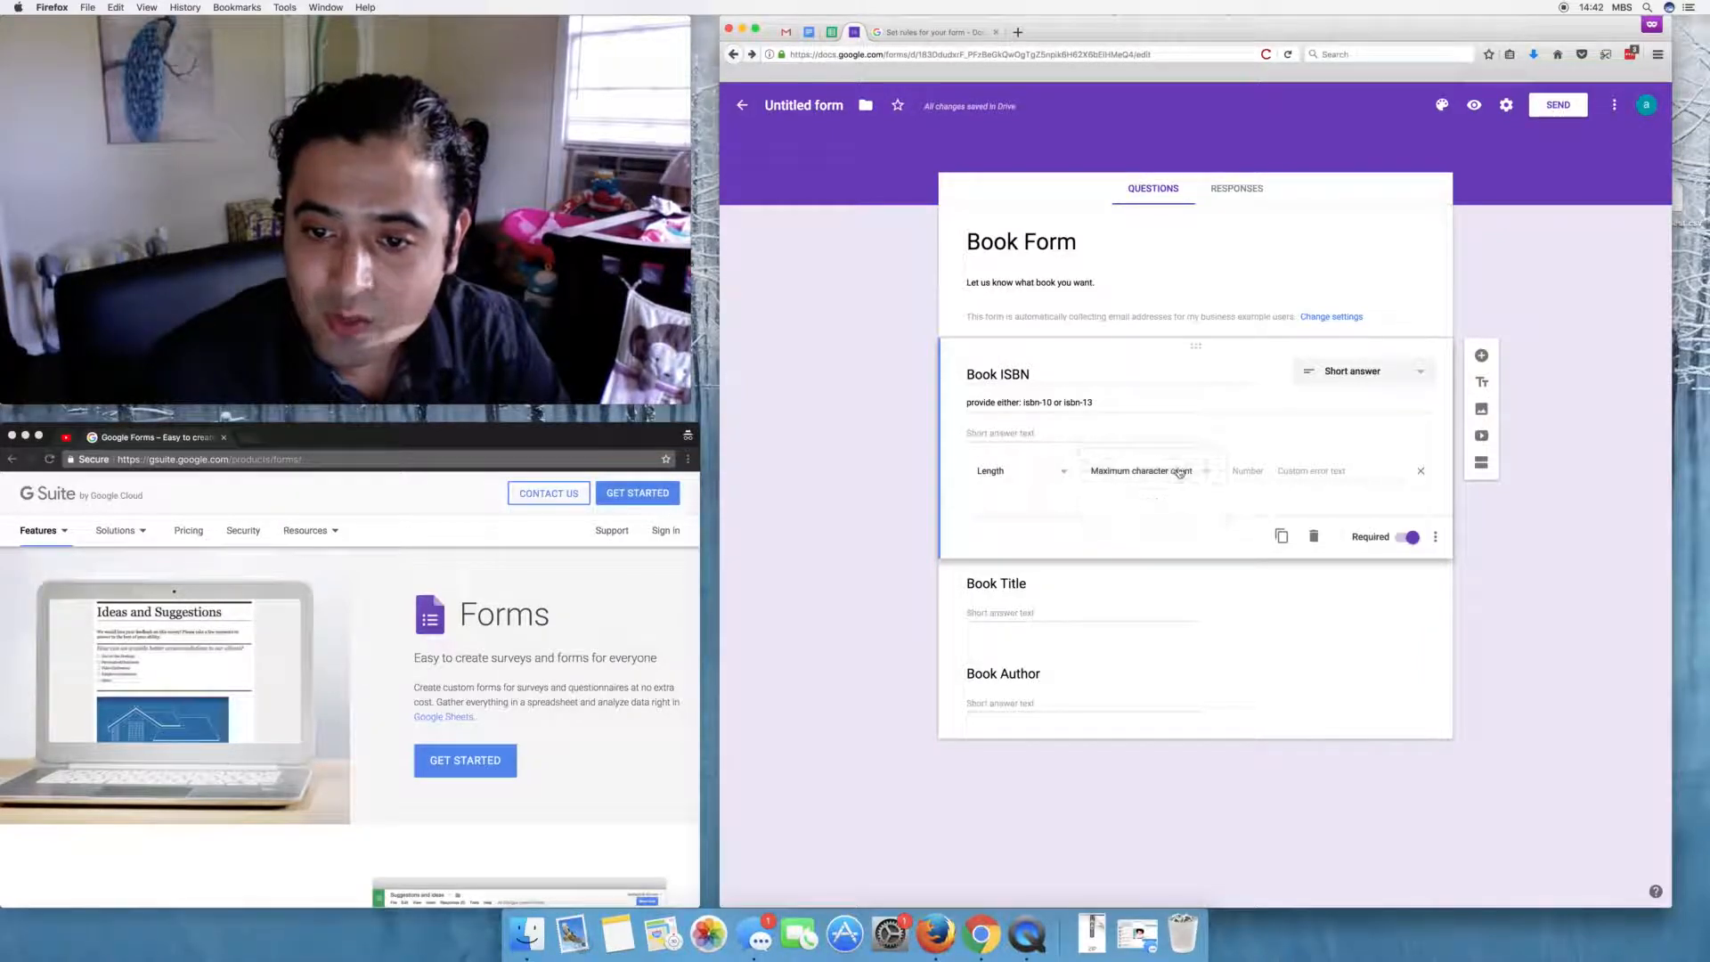
# - Set the maximum to 13 characters with error text 'please add isbn-10 or isbn-13'
pyautogui.click(1247, 470)
pyautogui.write('13')
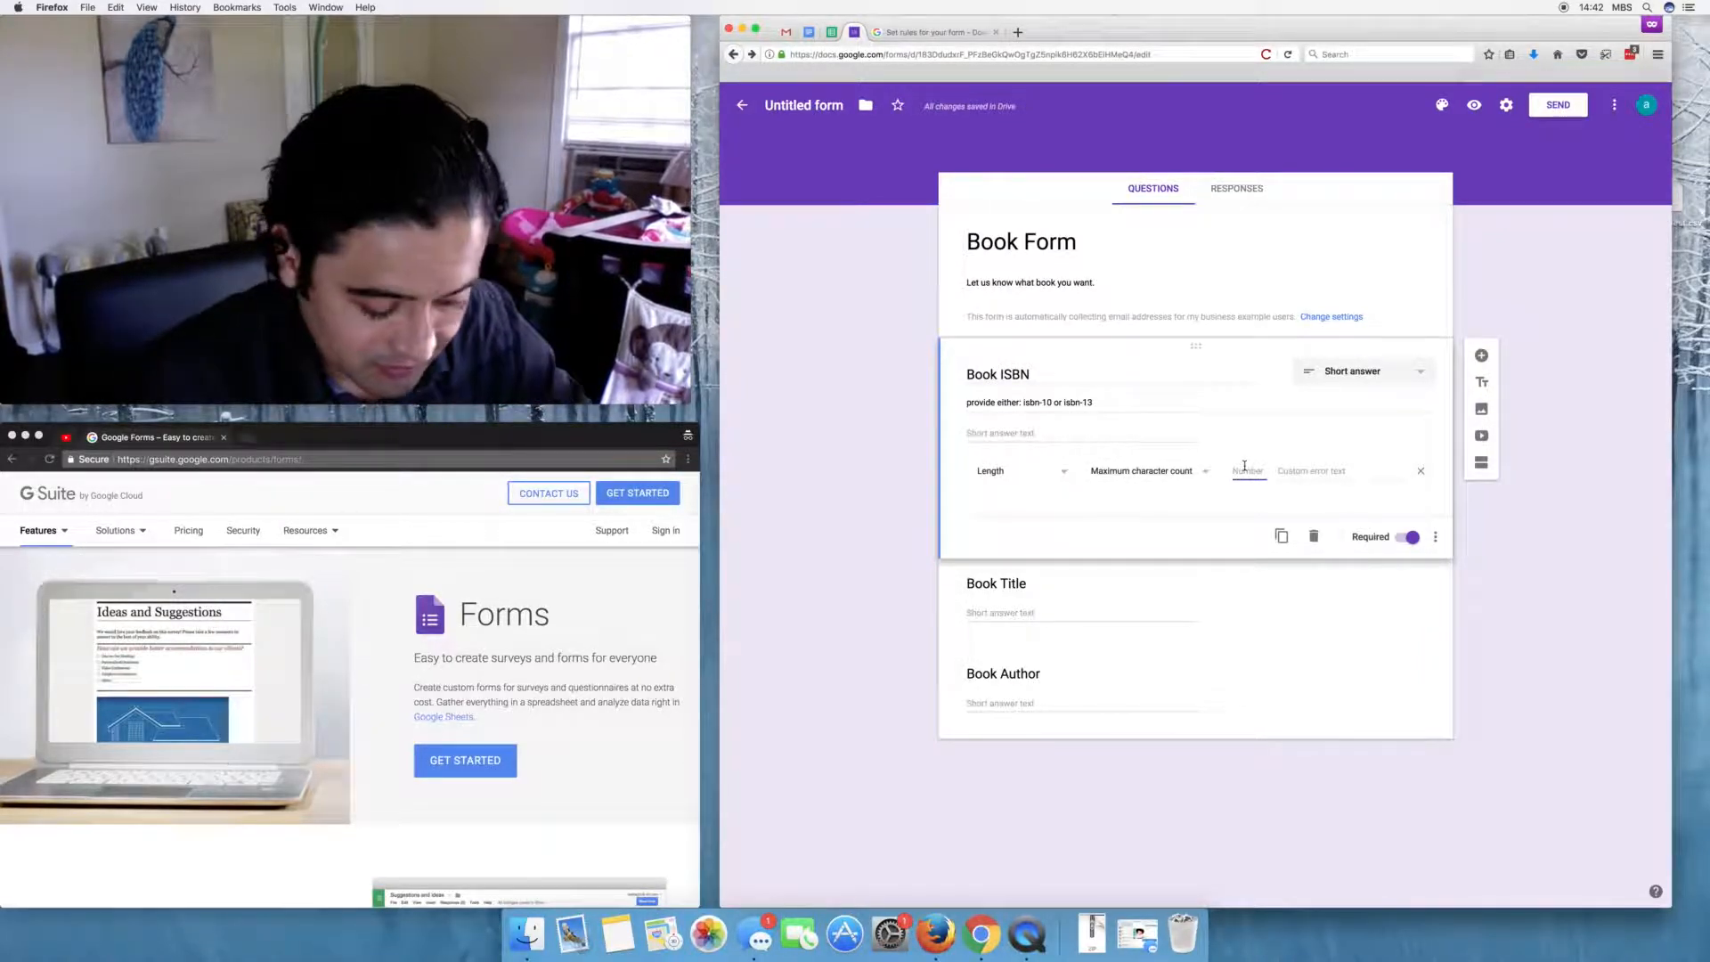
pyautogui.press('Tab')
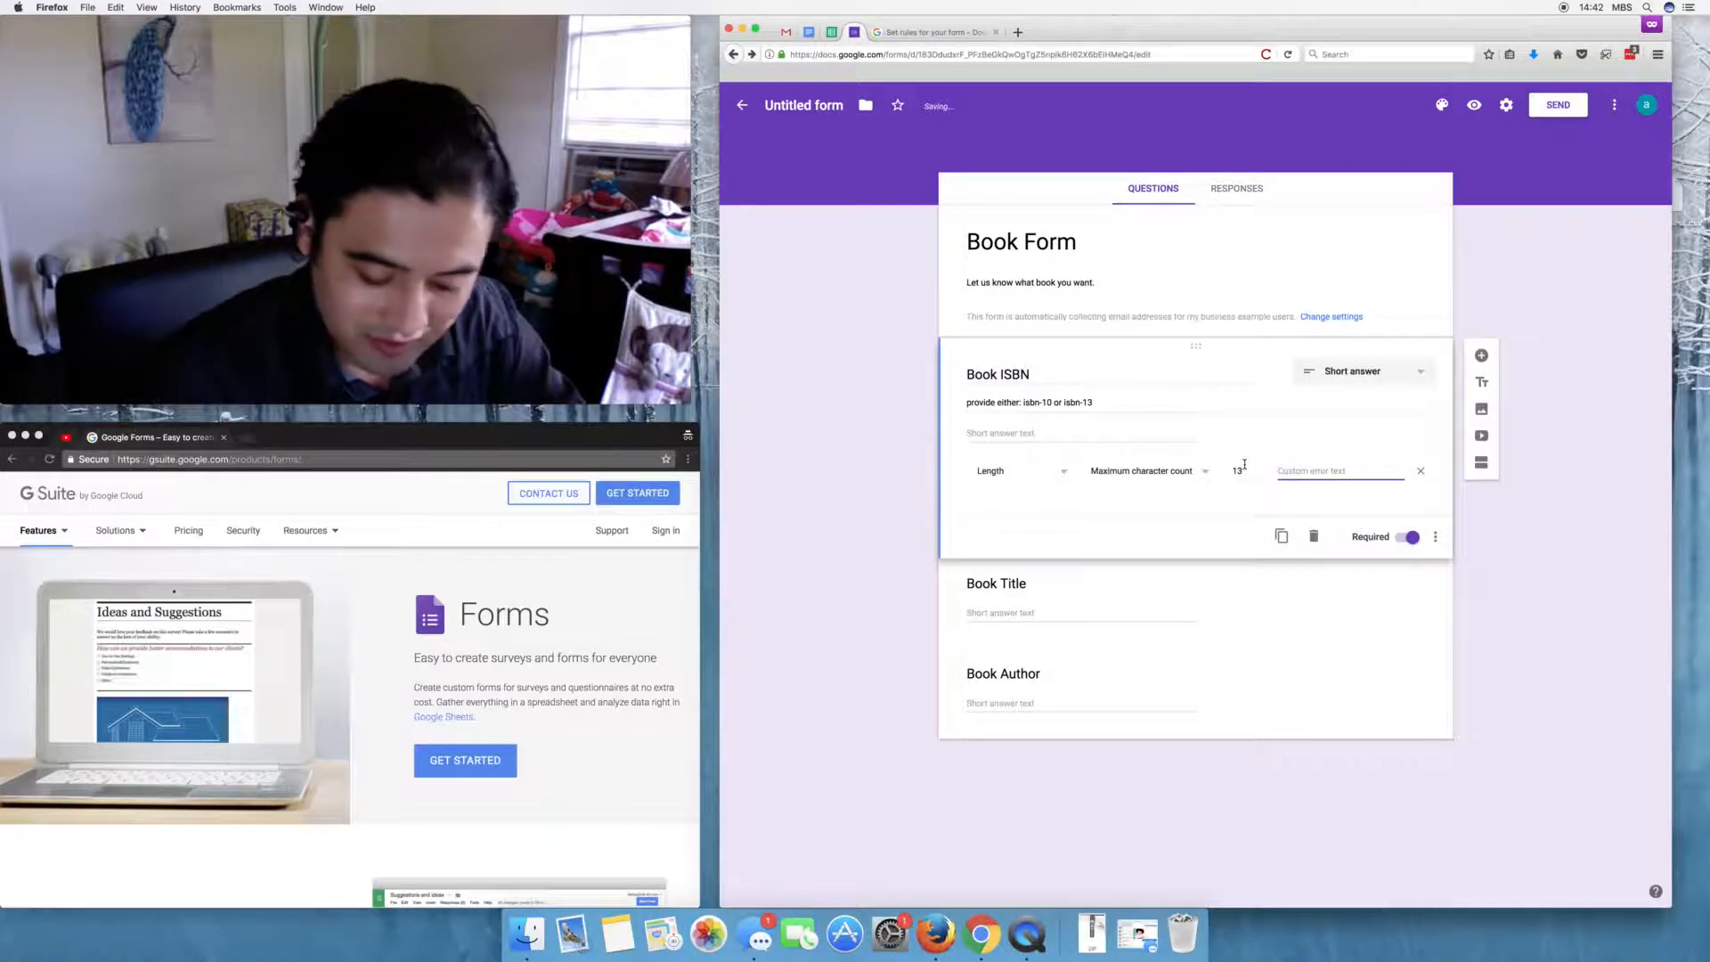
pyautogui.write('please add isb')
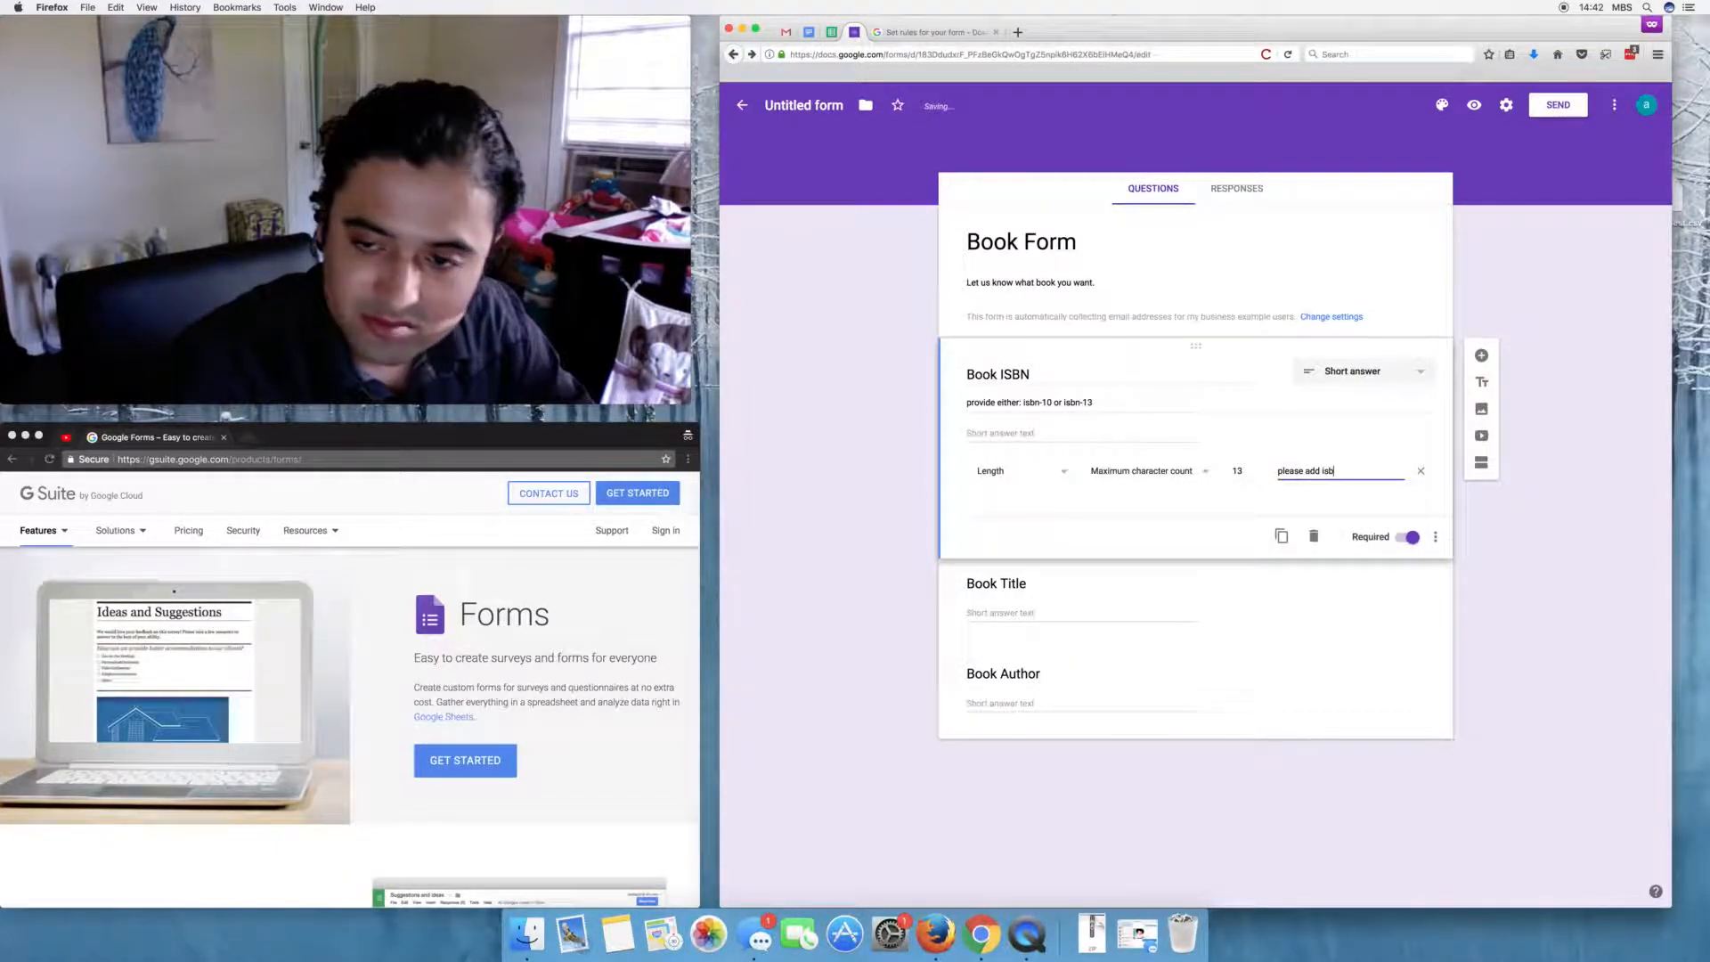
pyautogui.write('n10')
pyautogui.press('BackSpace')
pyautogui.write('-10')
pyautogui.write('10 or ')
pyautogui.write('isbn-13')
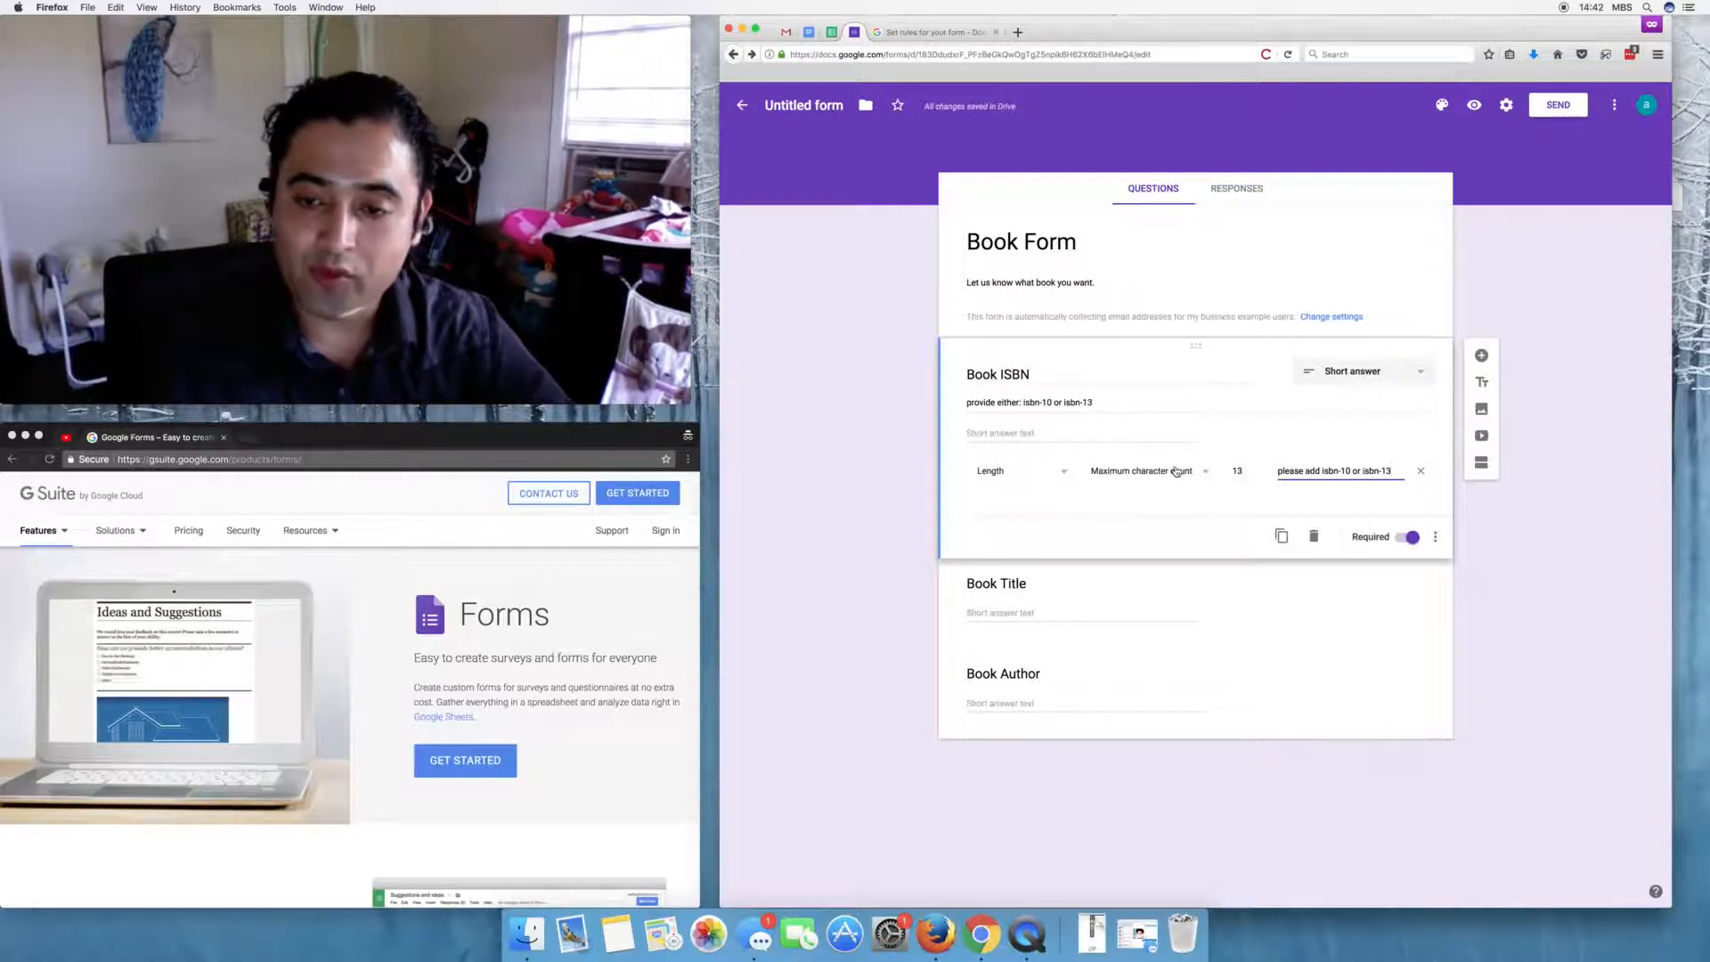
pyautogui.click(1087, 503)
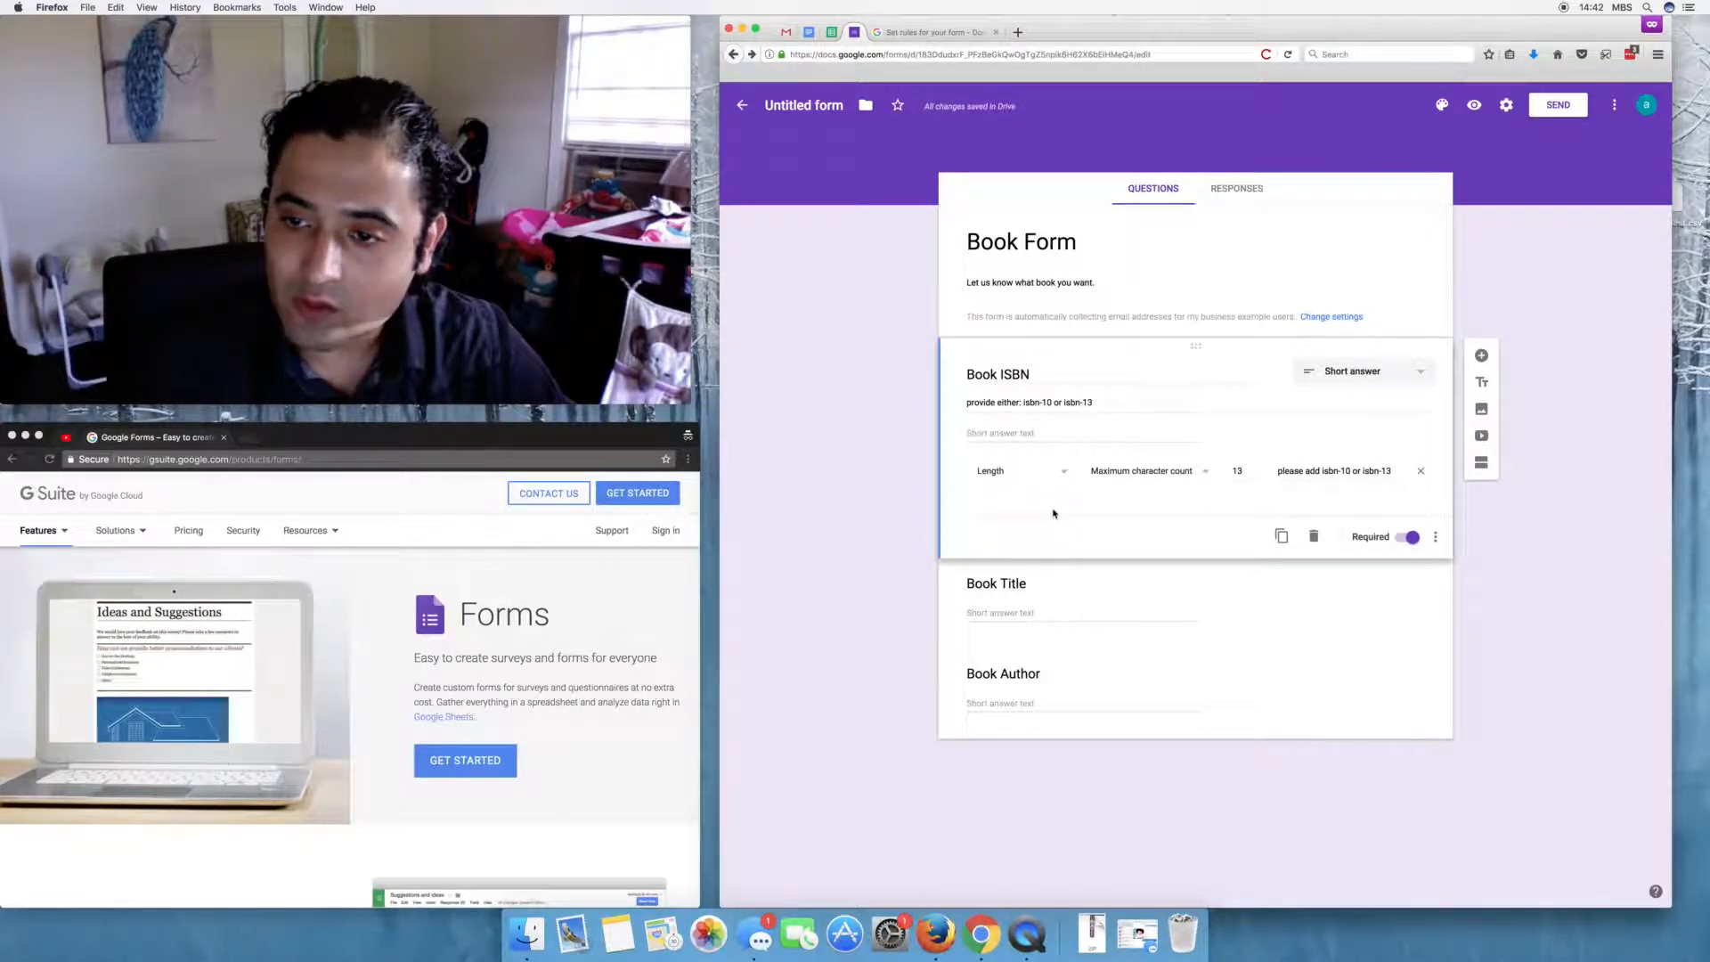
# - Switch on Required for both the Book Title and Book Author questions
pyautogui.click(1078, 574)
pyautogui.click(1411, 585)
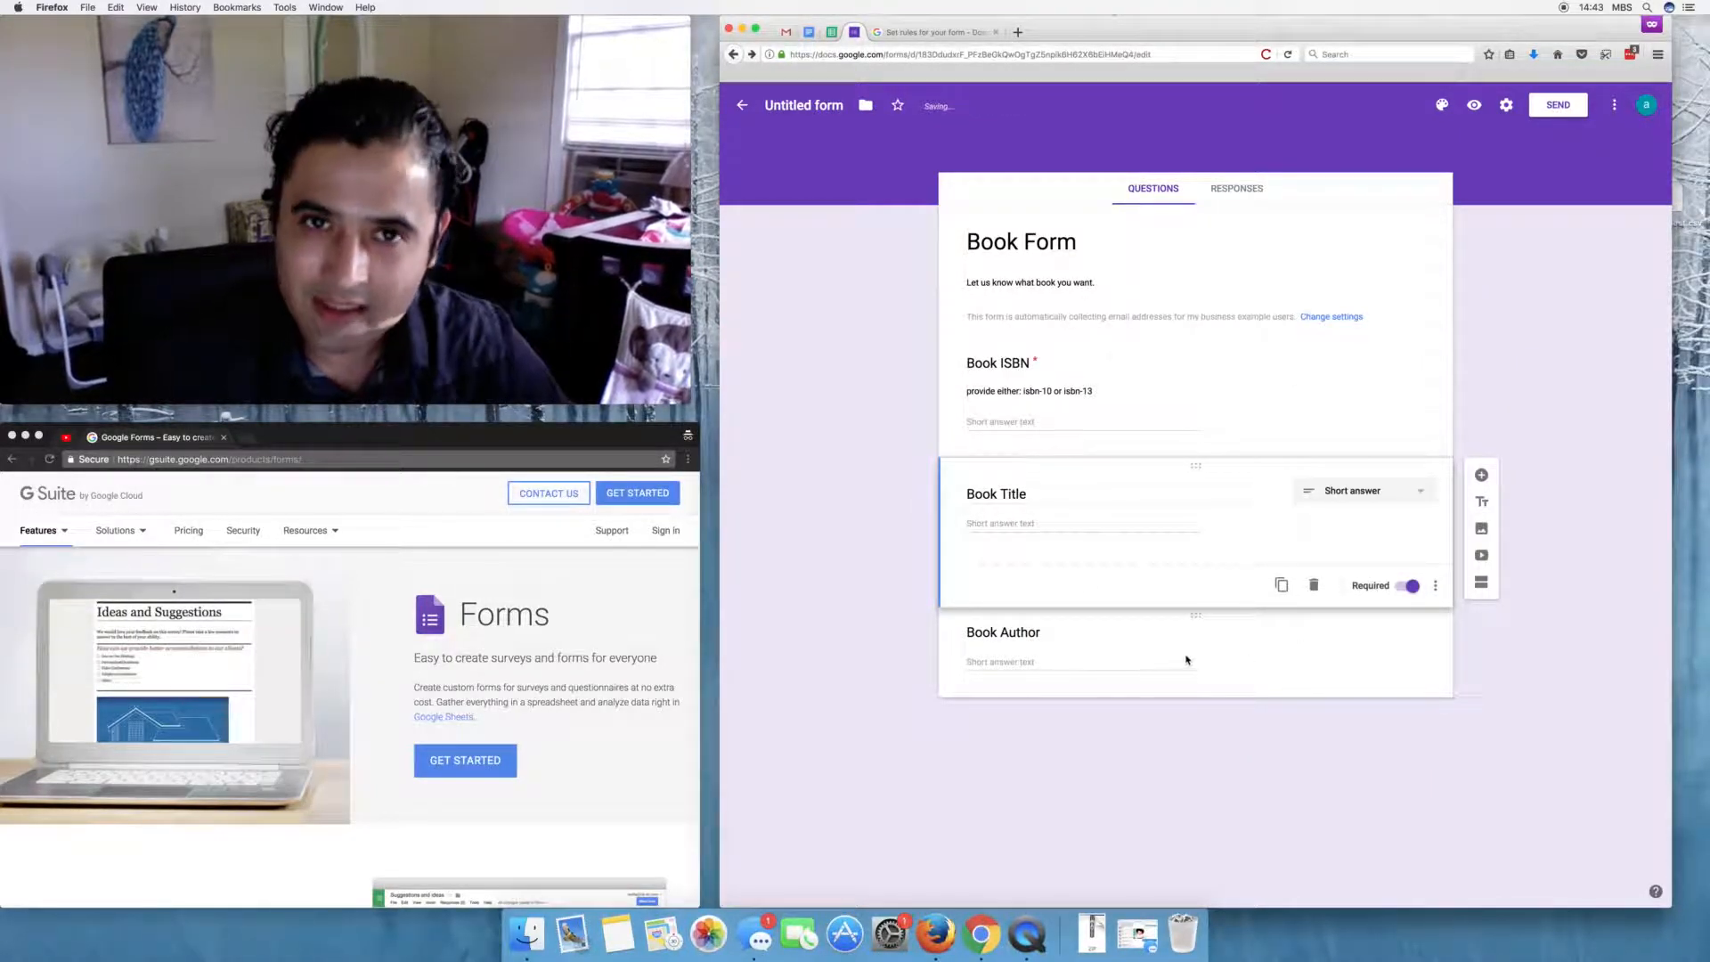
pyautogui.click(1149, 656)
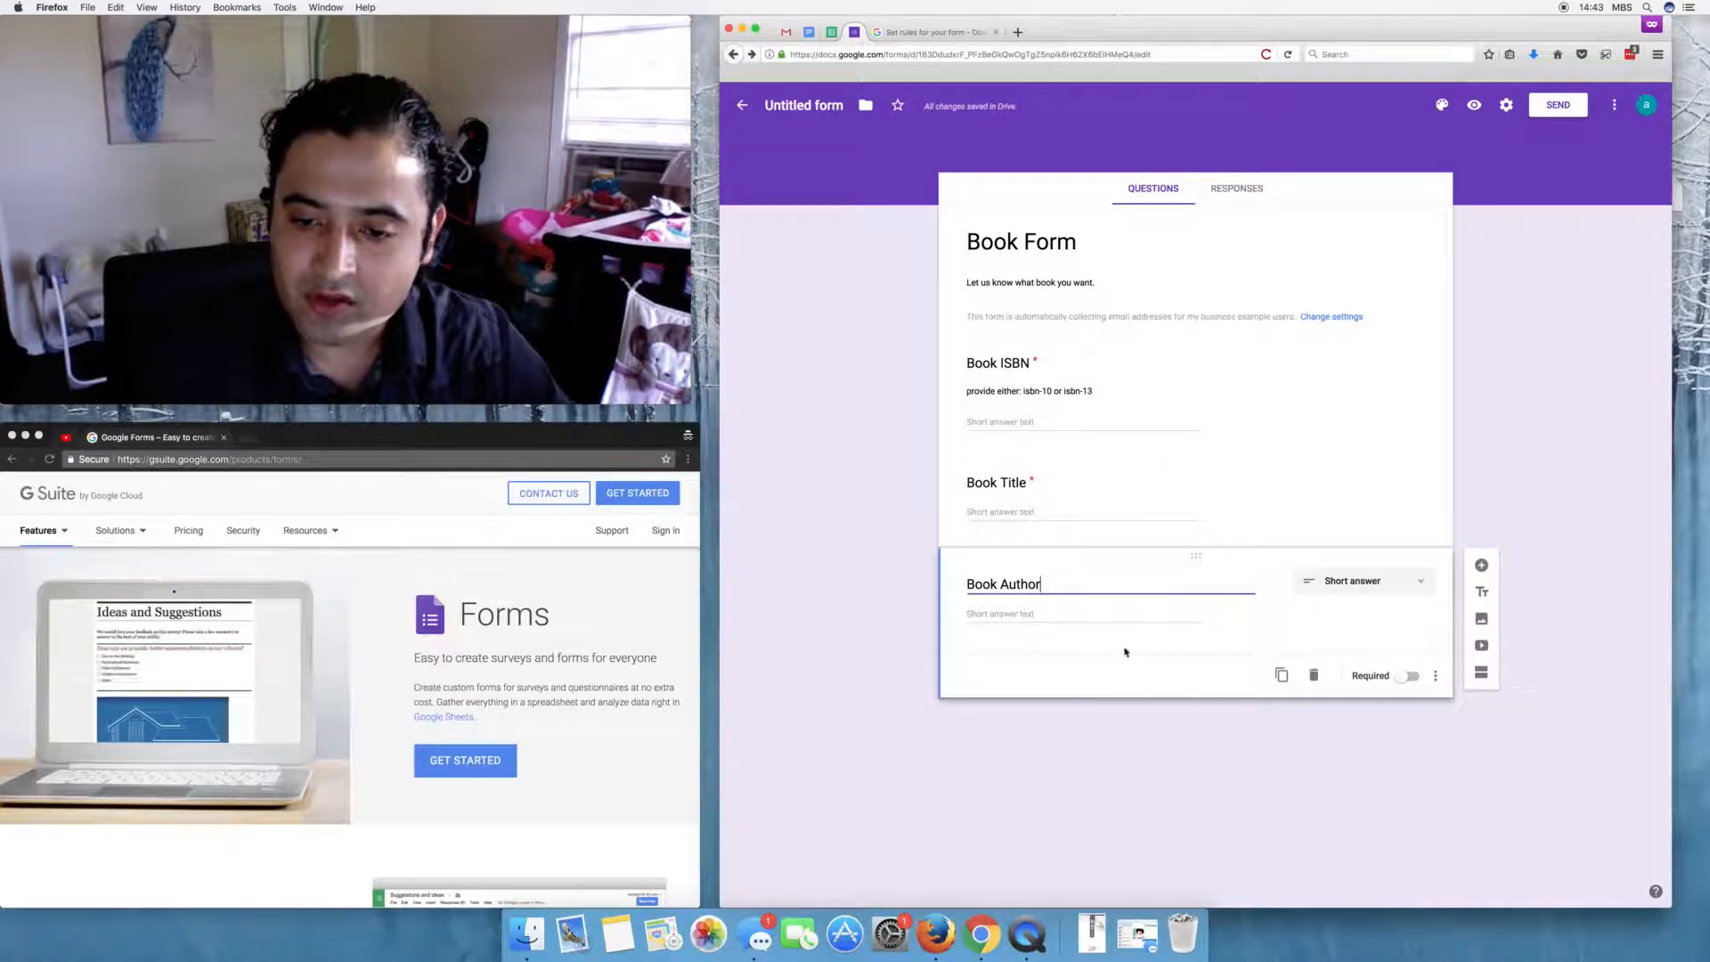
pyautogui.click(1409, 676)
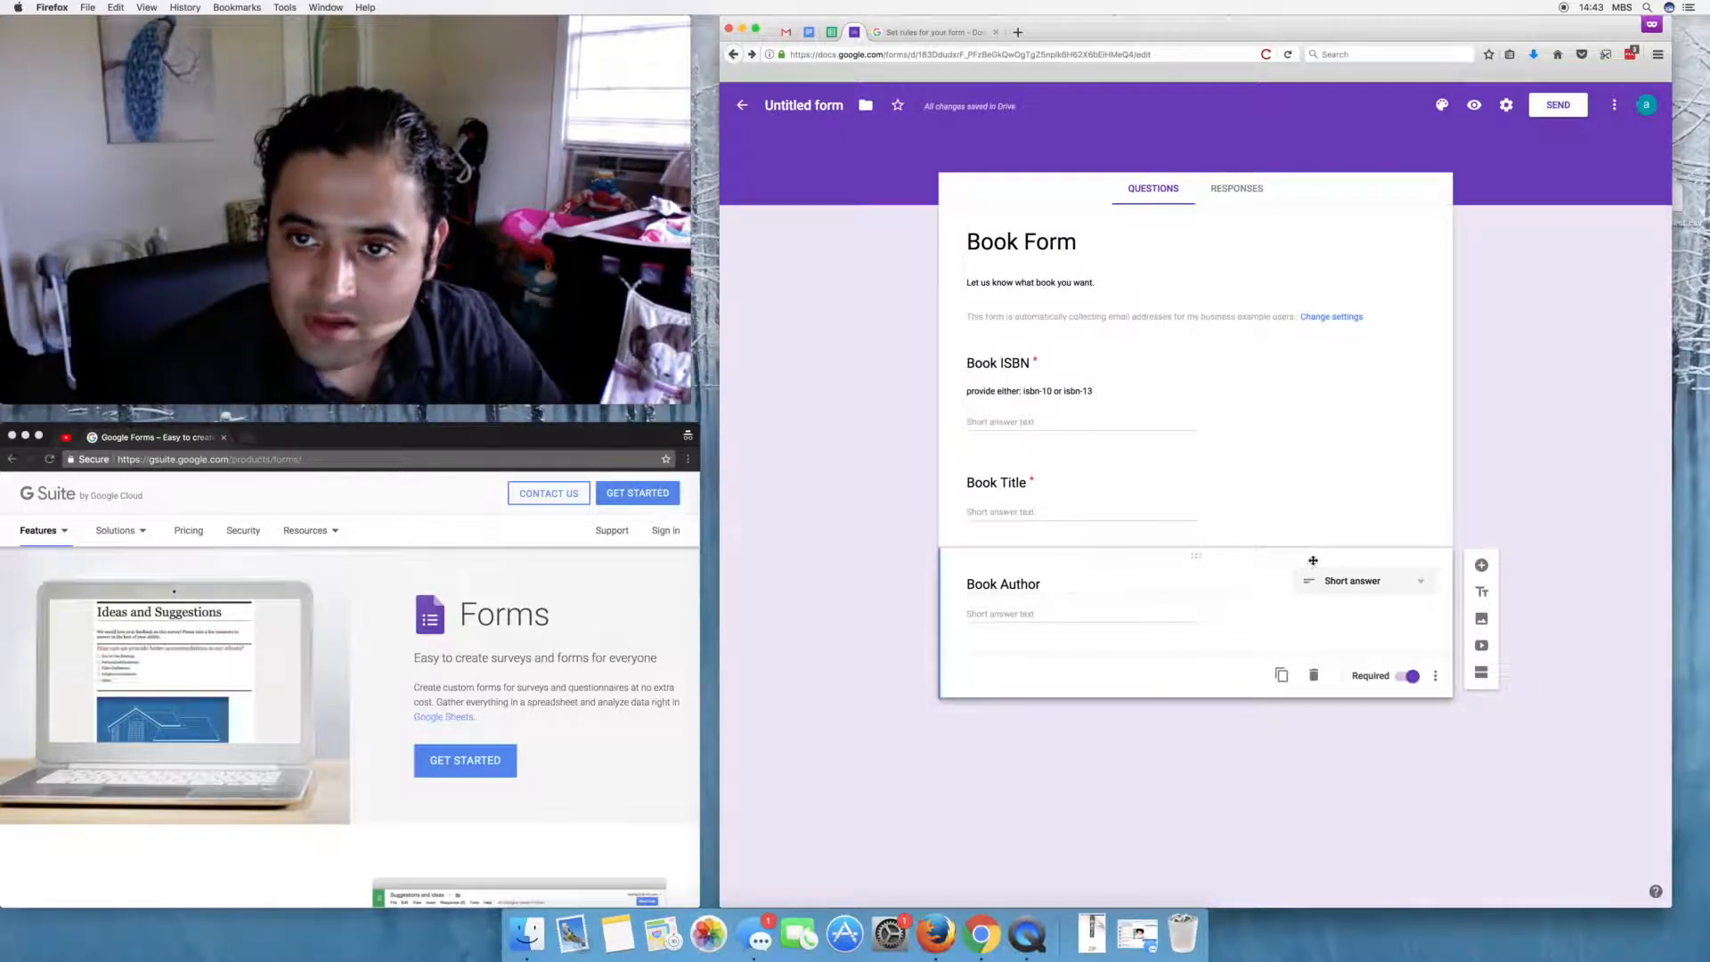
# - Preview the live Book Form, check settings, and note the email-collection notice
pyautogui.click(1474, 106)
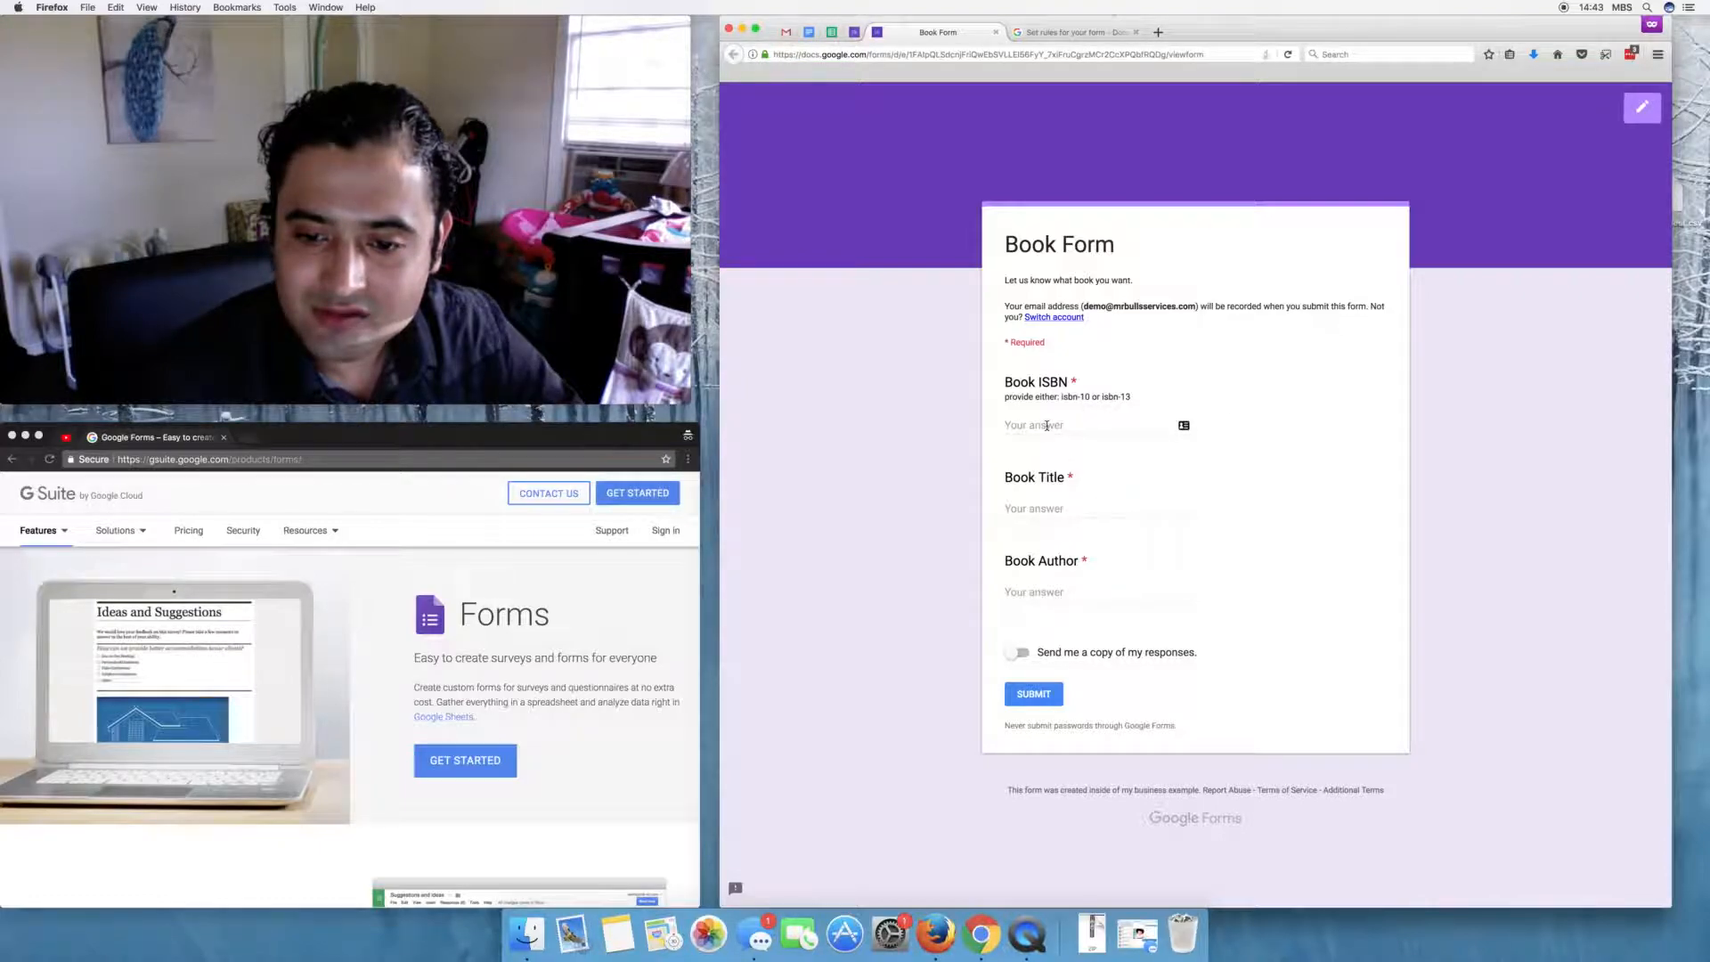
pyautogui.click(1047, 426)
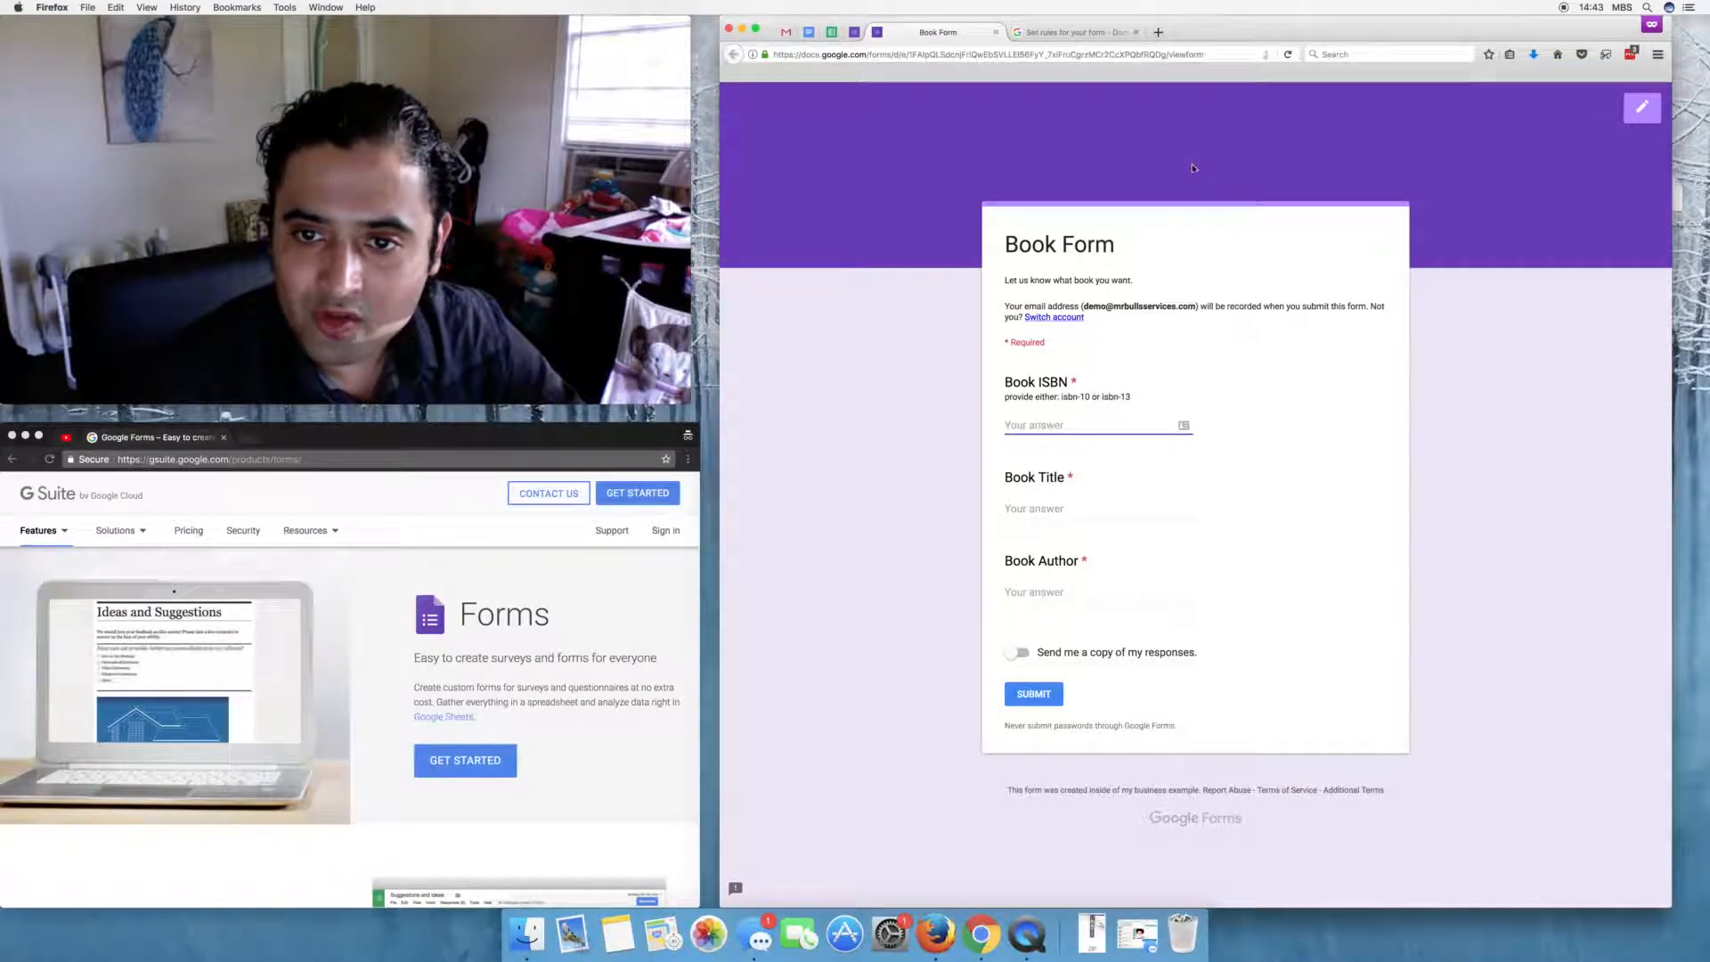
pyautogui.click(855, 32)
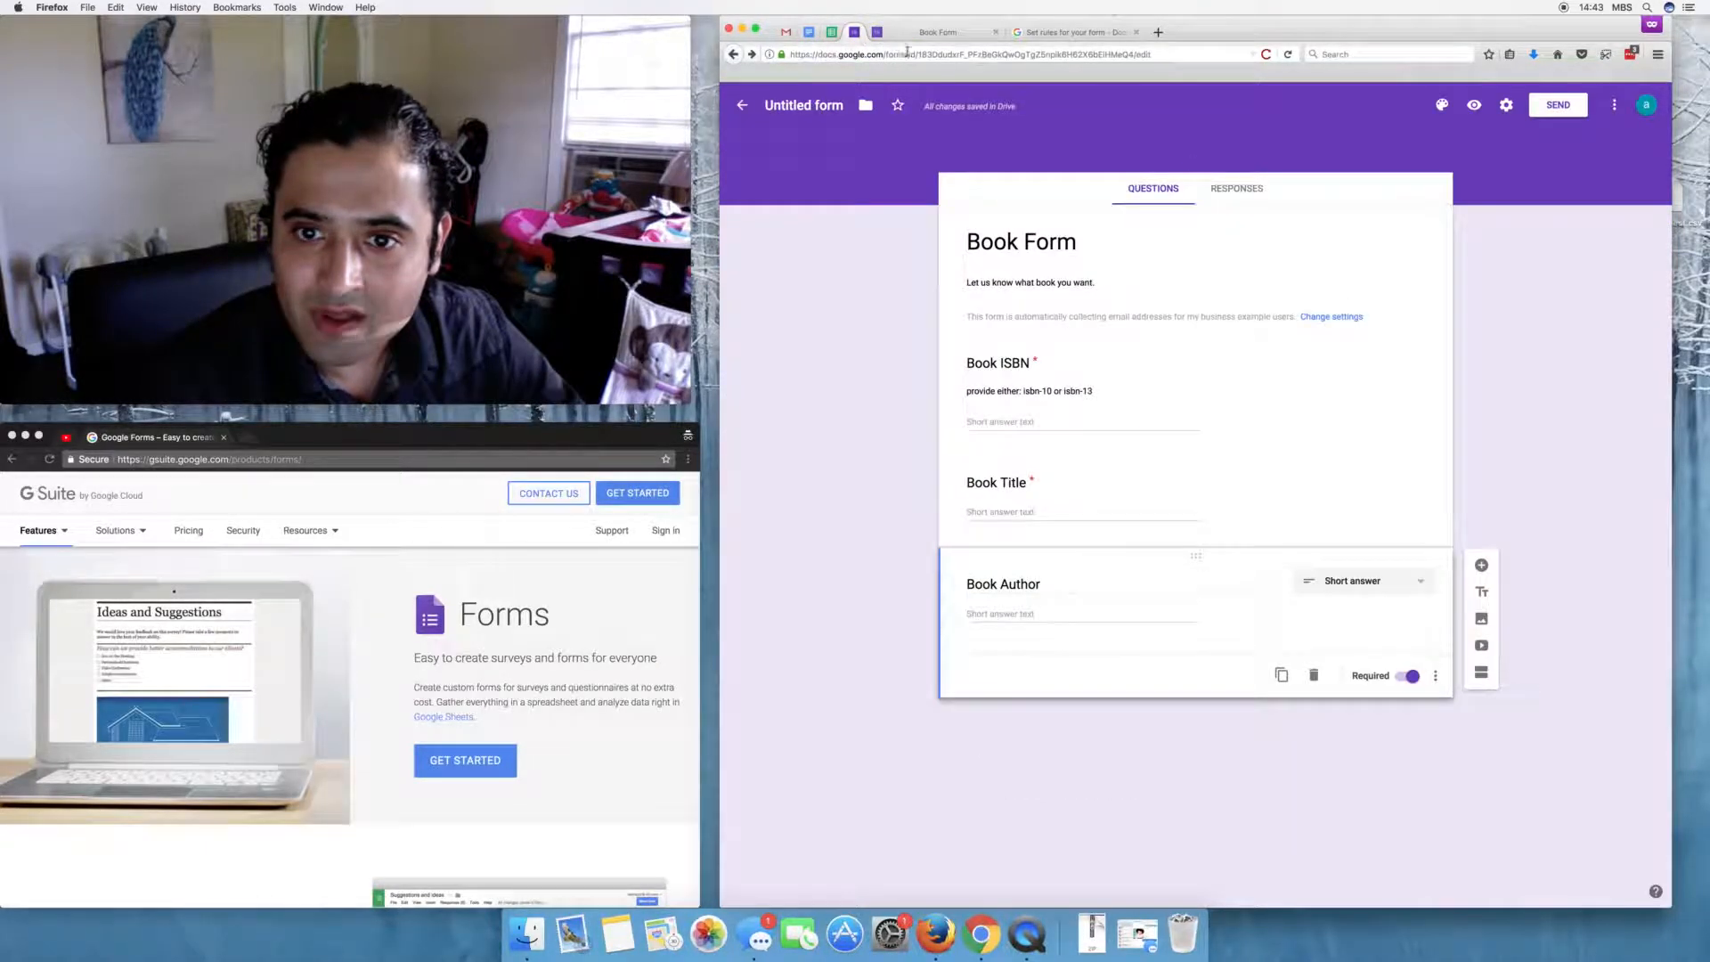
pyautogui.click(1507, 113)
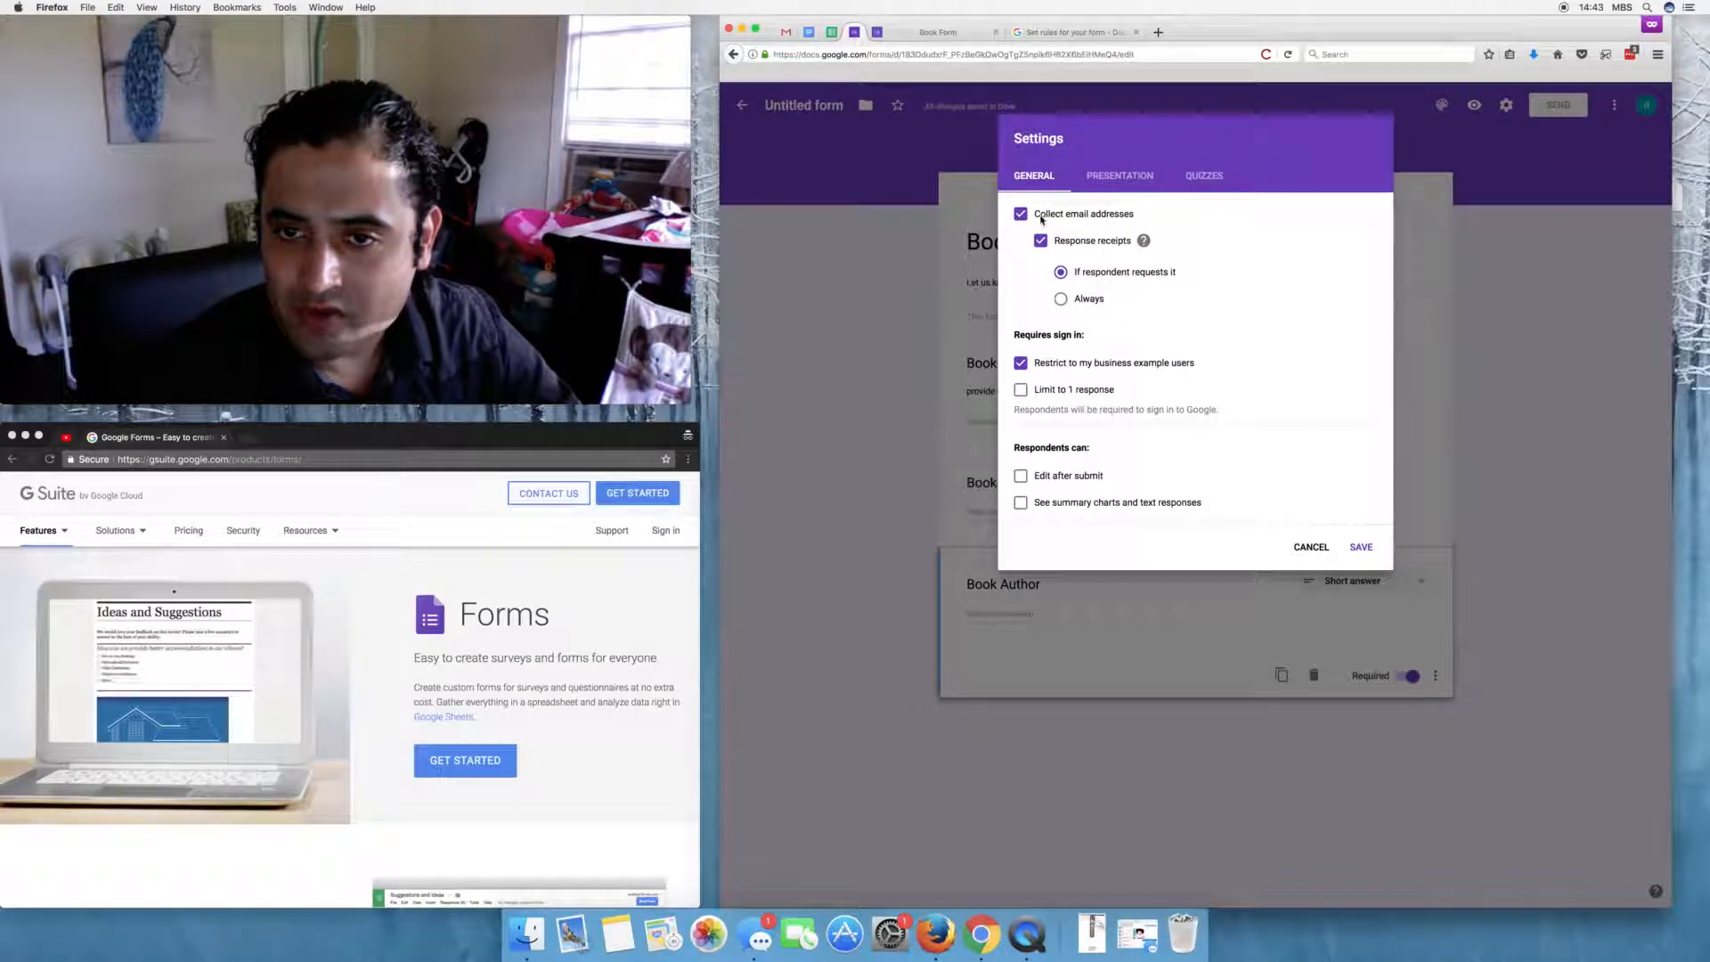
pyautogui.click(938, 32)
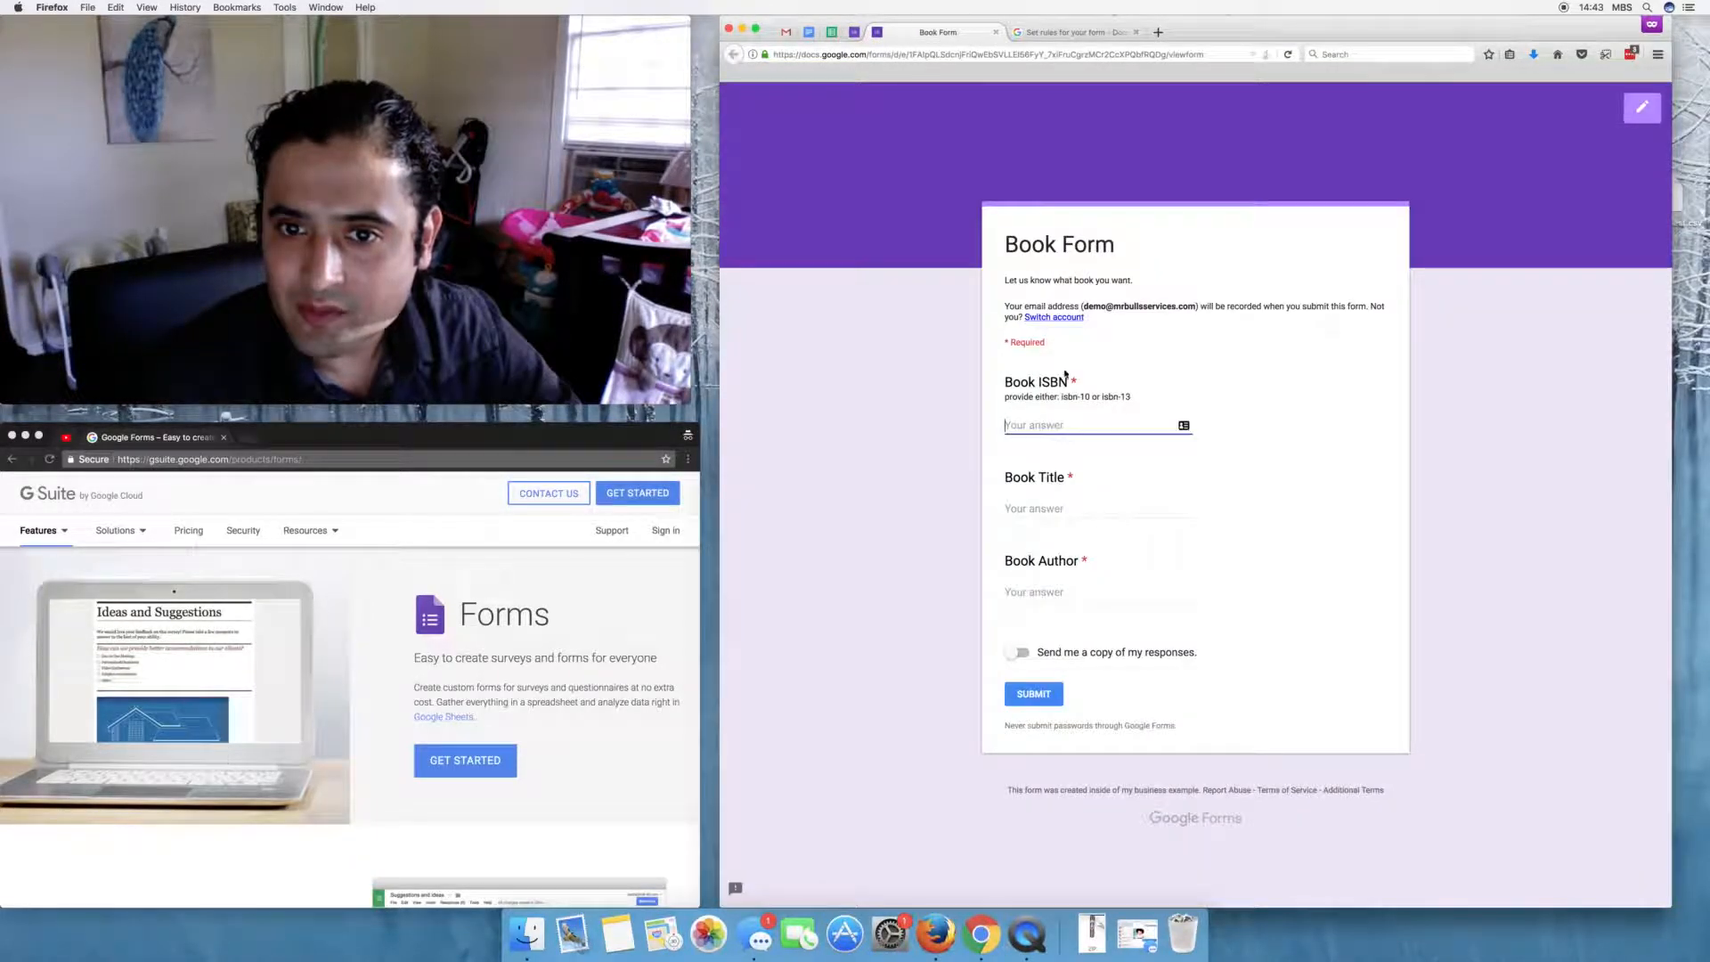
pyautogui.moveTo(1005, 302); pyautogui.dragTo(1229, 322)
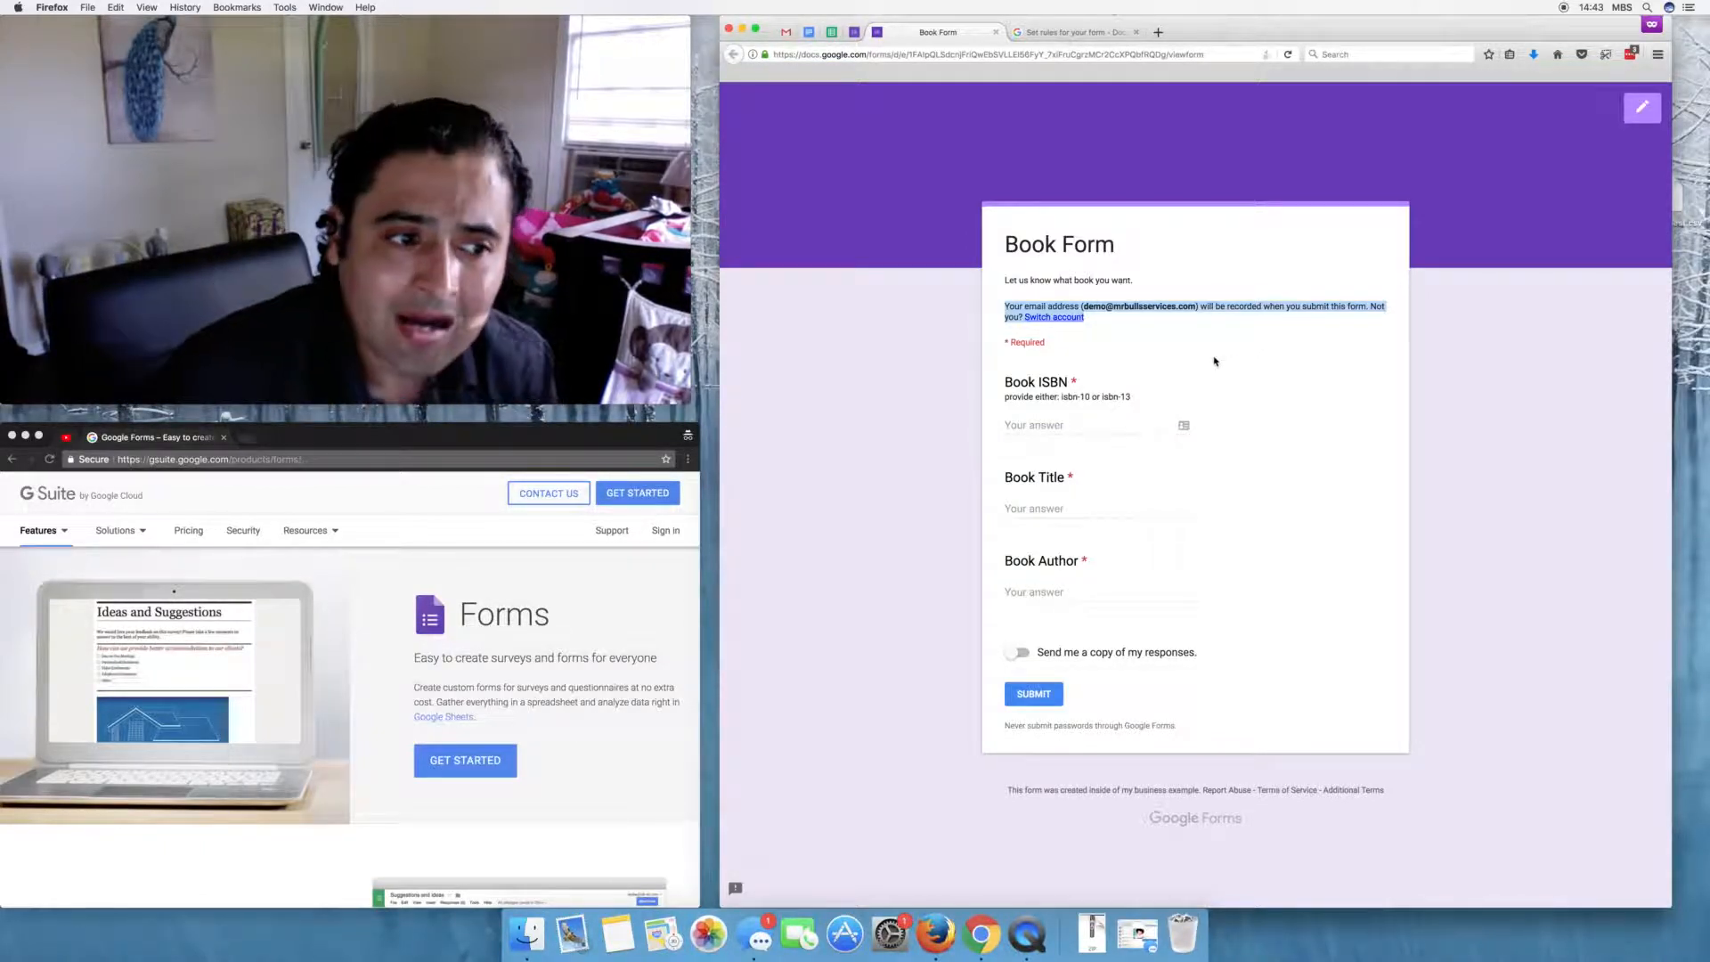
# - Copy the preview's web address and open a private tab in the other browser
pyautogui.click(962, 55)
pyautogui.tripleClick(962, 55)
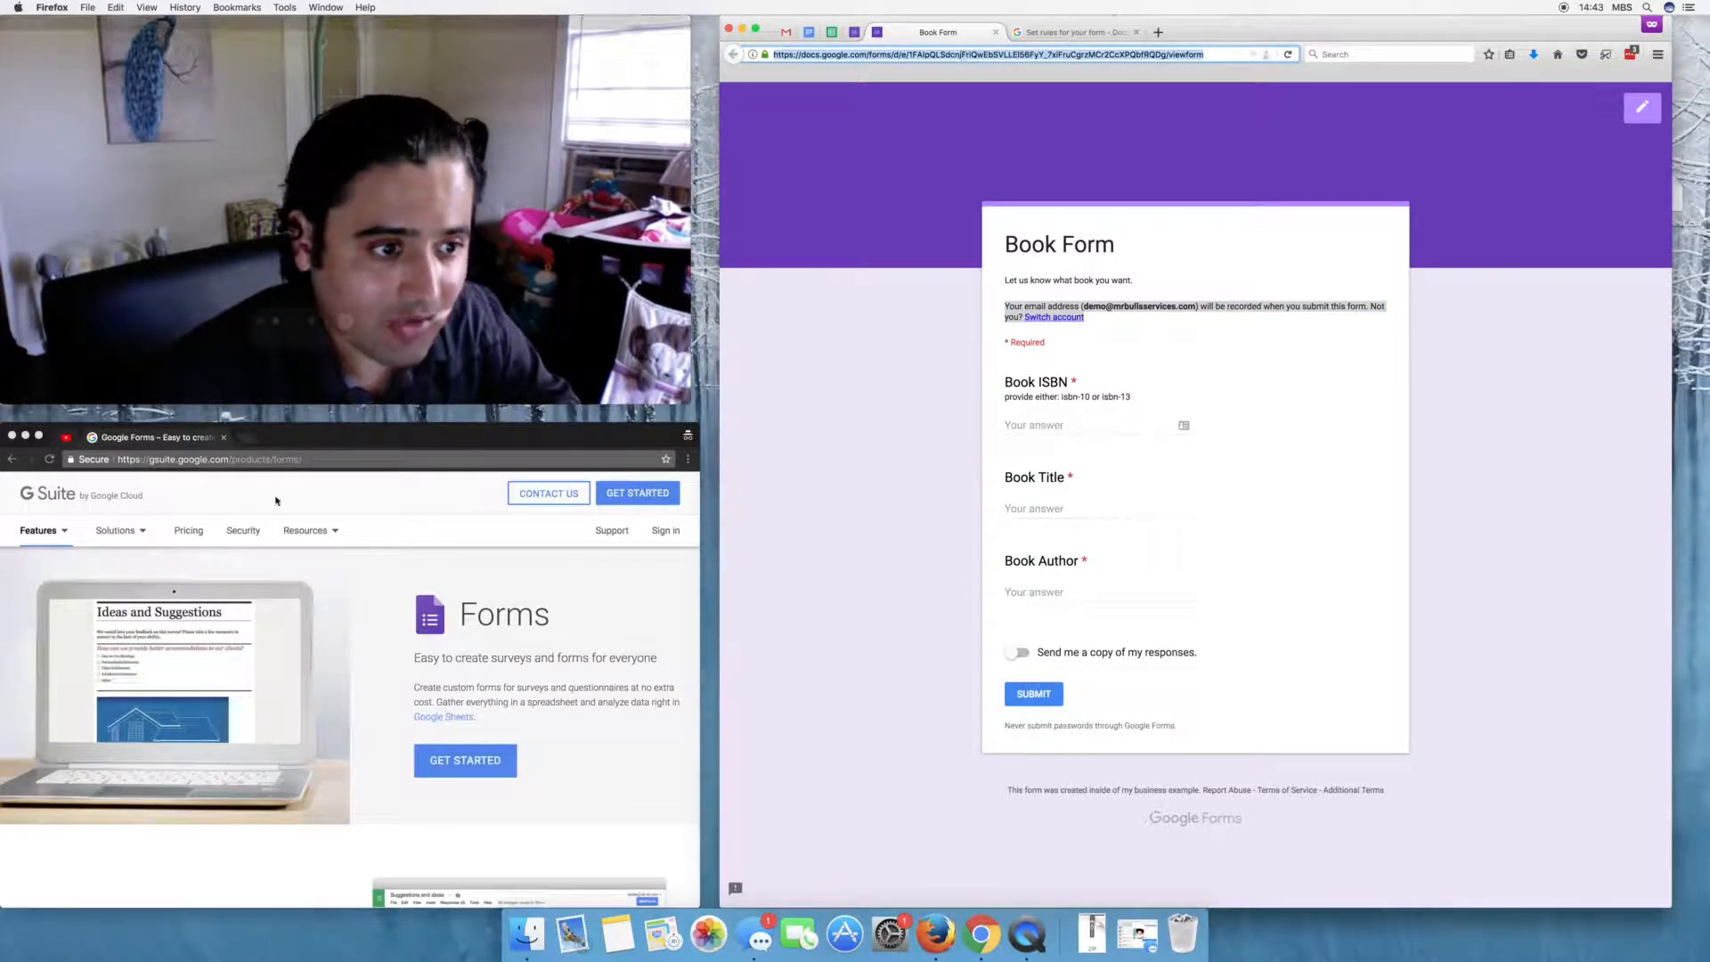
pyautogui.click(252, 448)
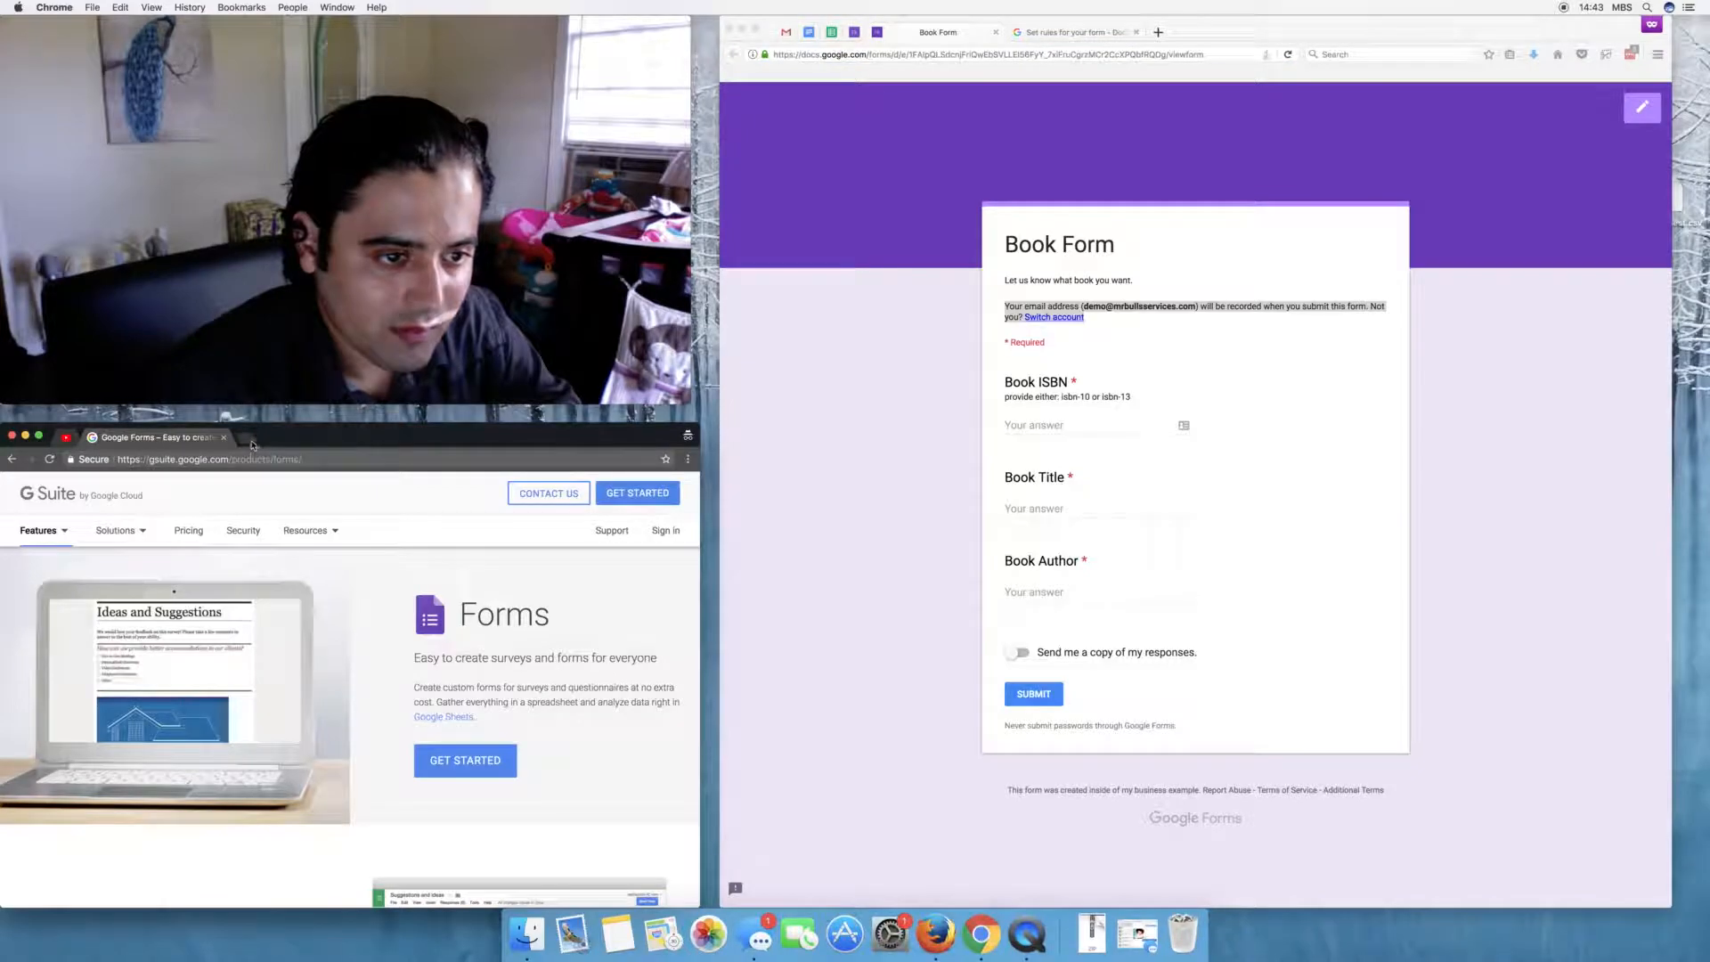
pyautogui.click(250, 443)
# - Load the form link privately, see 'You need permission', then review the business-users sign-in restriction
pyautogui.write('https://docs.google.com/forms/d/e/1FAIpQLSdcnjFriQwEbSVLLEl56FyY_7xiFruCgrzMCr2CcXPQbfRQDg/viewform')
pyautogui.press('Return')
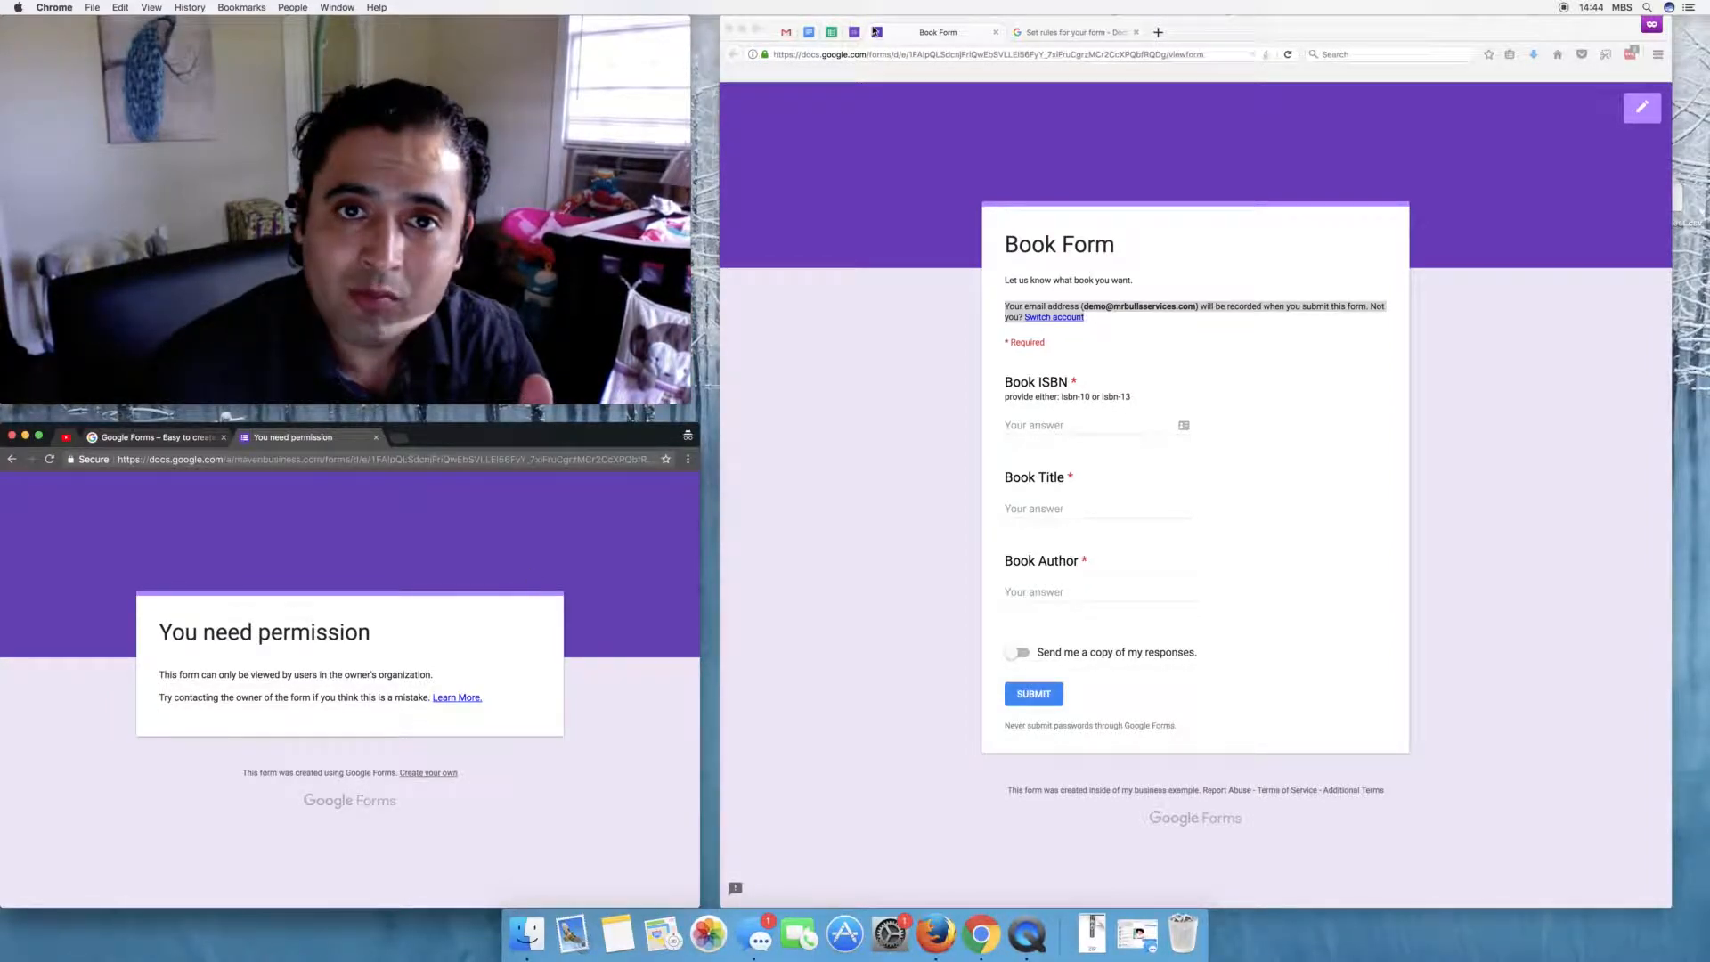
pyautogui.click(853, 32)
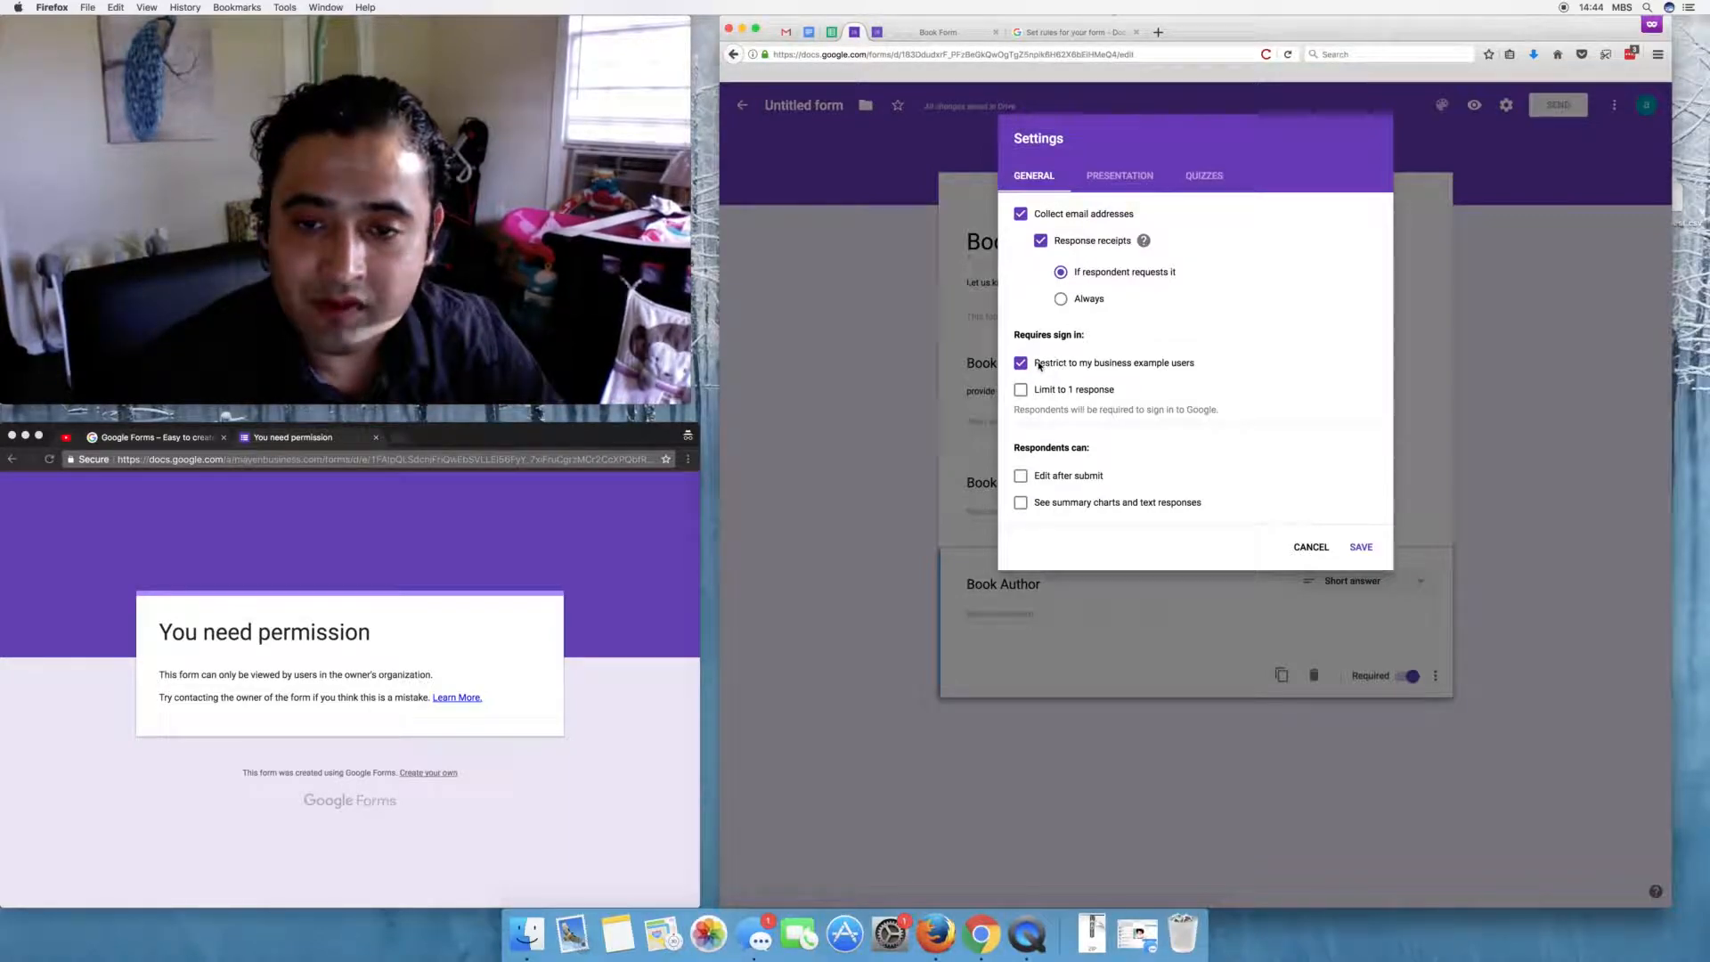
pyautogui.moveTo(1035, 363); pyautogui.dragTo(1192, 372)
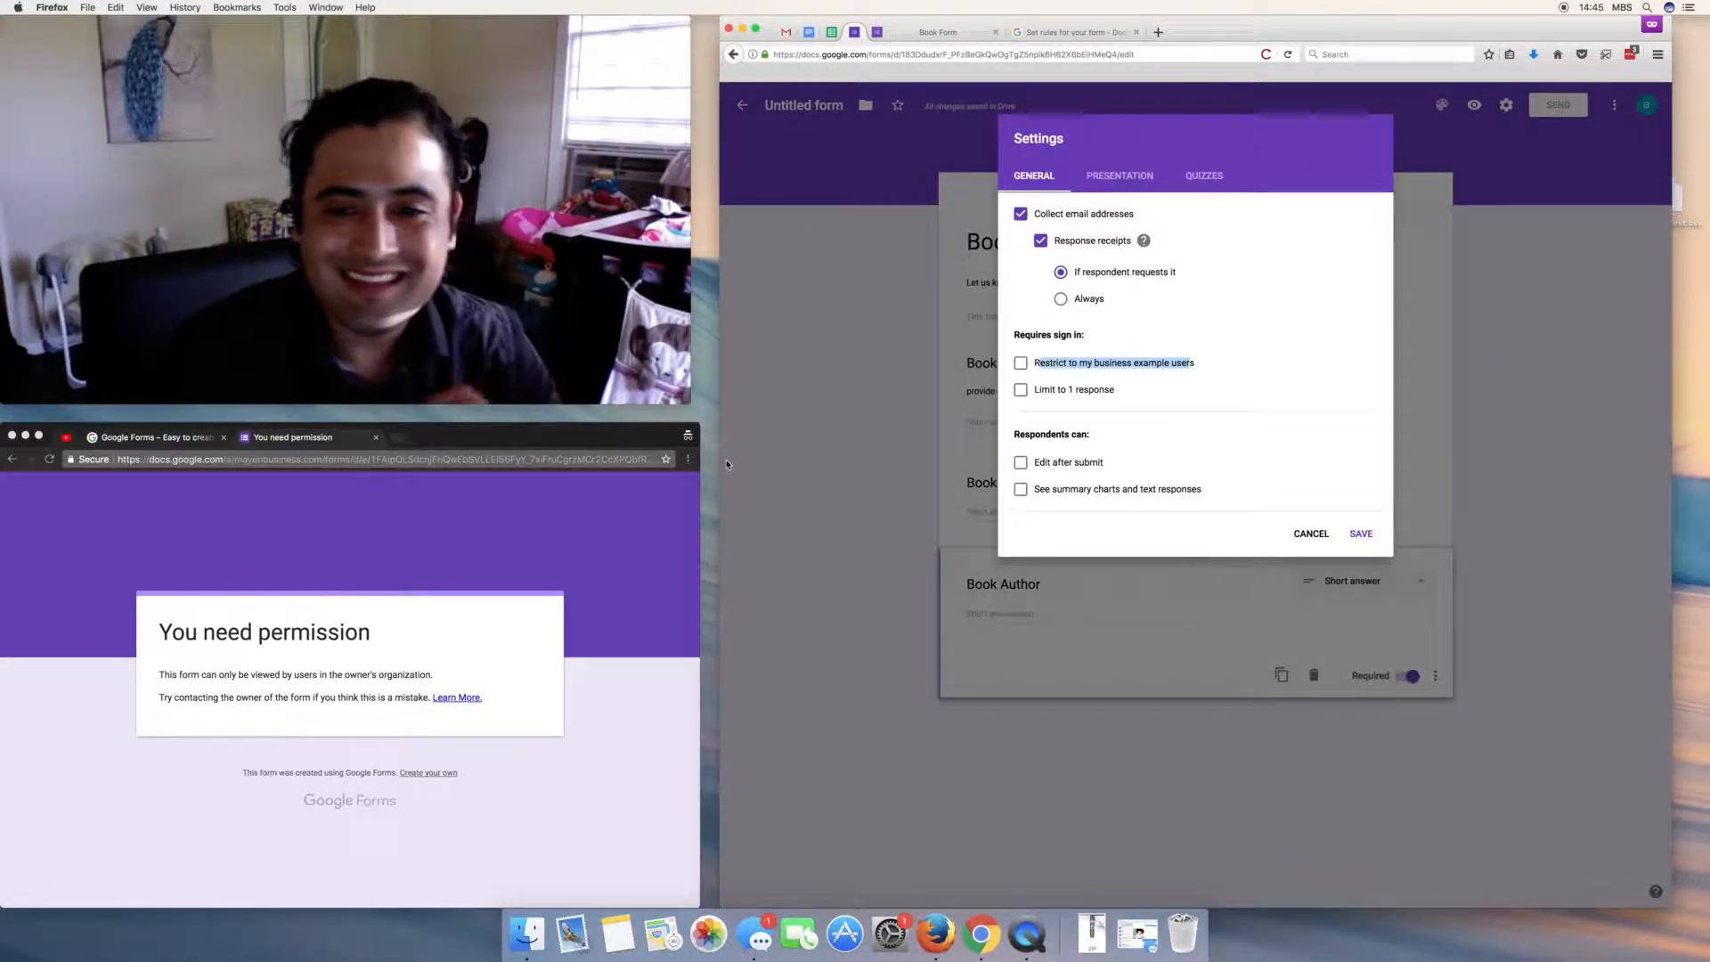
# - Save the settings with the business-users sign-in restriction turned off
pyautogui.click(1361, 534)
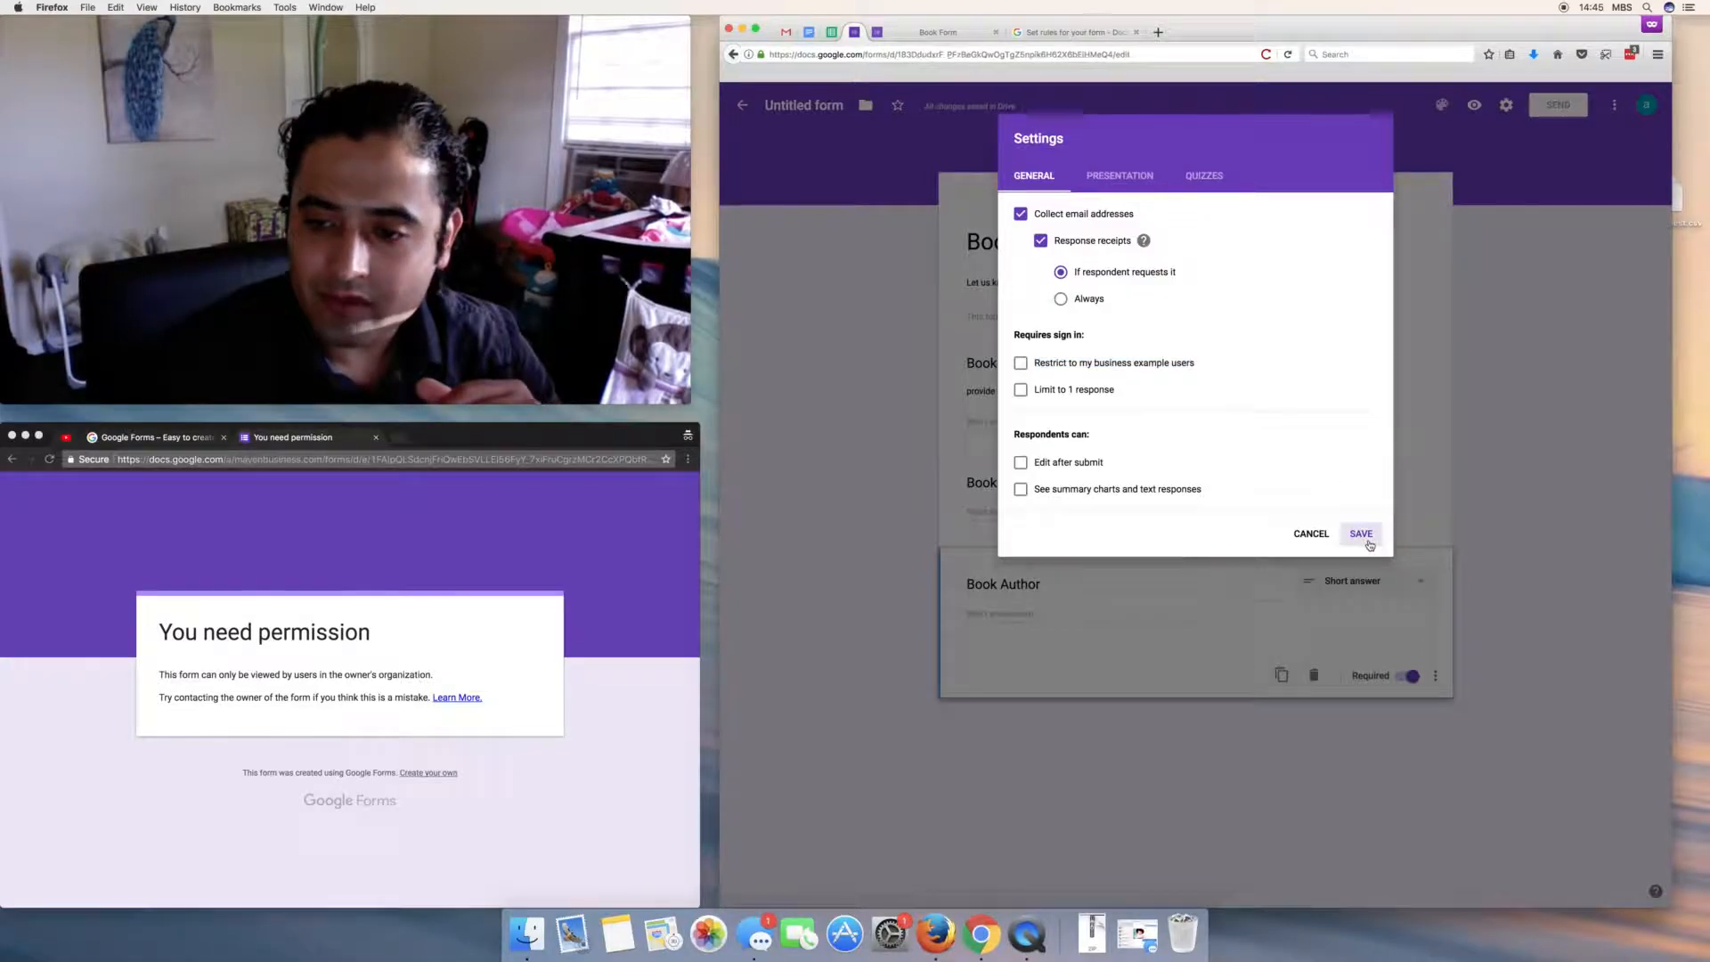
pyautogui.click(433, 460)
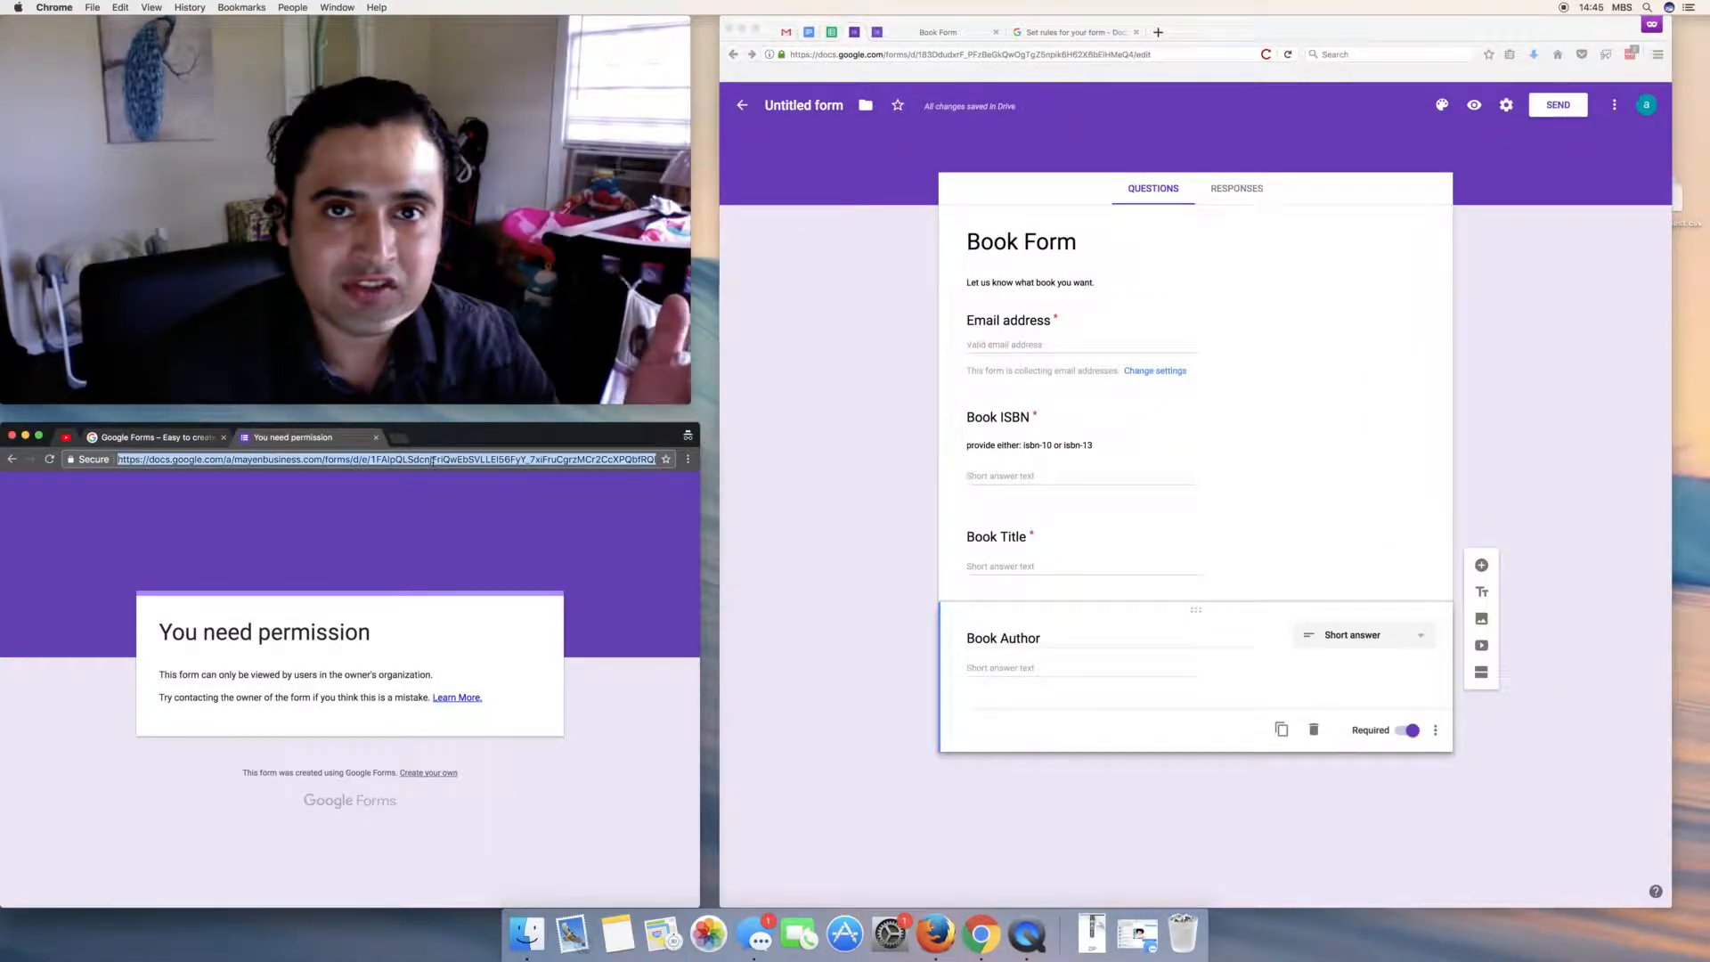
# - Reload the public form link in the private window and scroll through its fields
pyautogui.write('https://docs.google.com/forms/d/e/1FAIpQLSdcnjFriQwEbSVLLEI56FyY_7xiFruCgrzMCr2CcXPQbfRQDg/viewform')
pyautogui.press('Return')
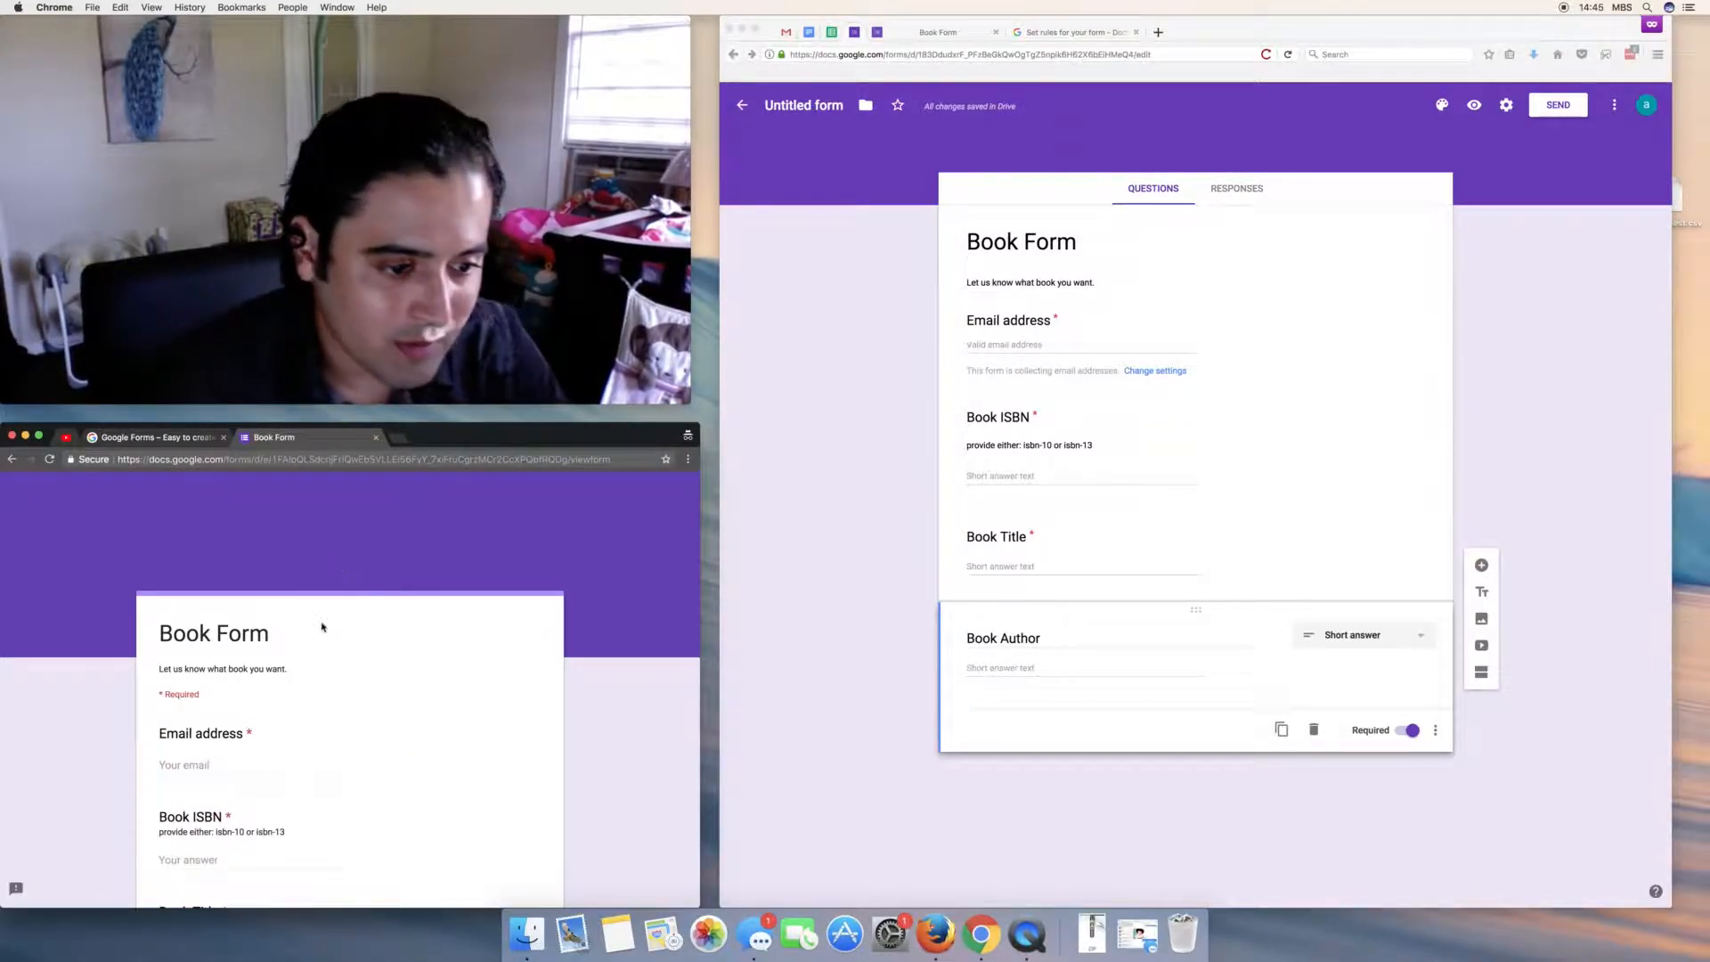
pyautogui.scroll(-5, 322, 628)
pyautogui.scroll(-2, 325, 624)
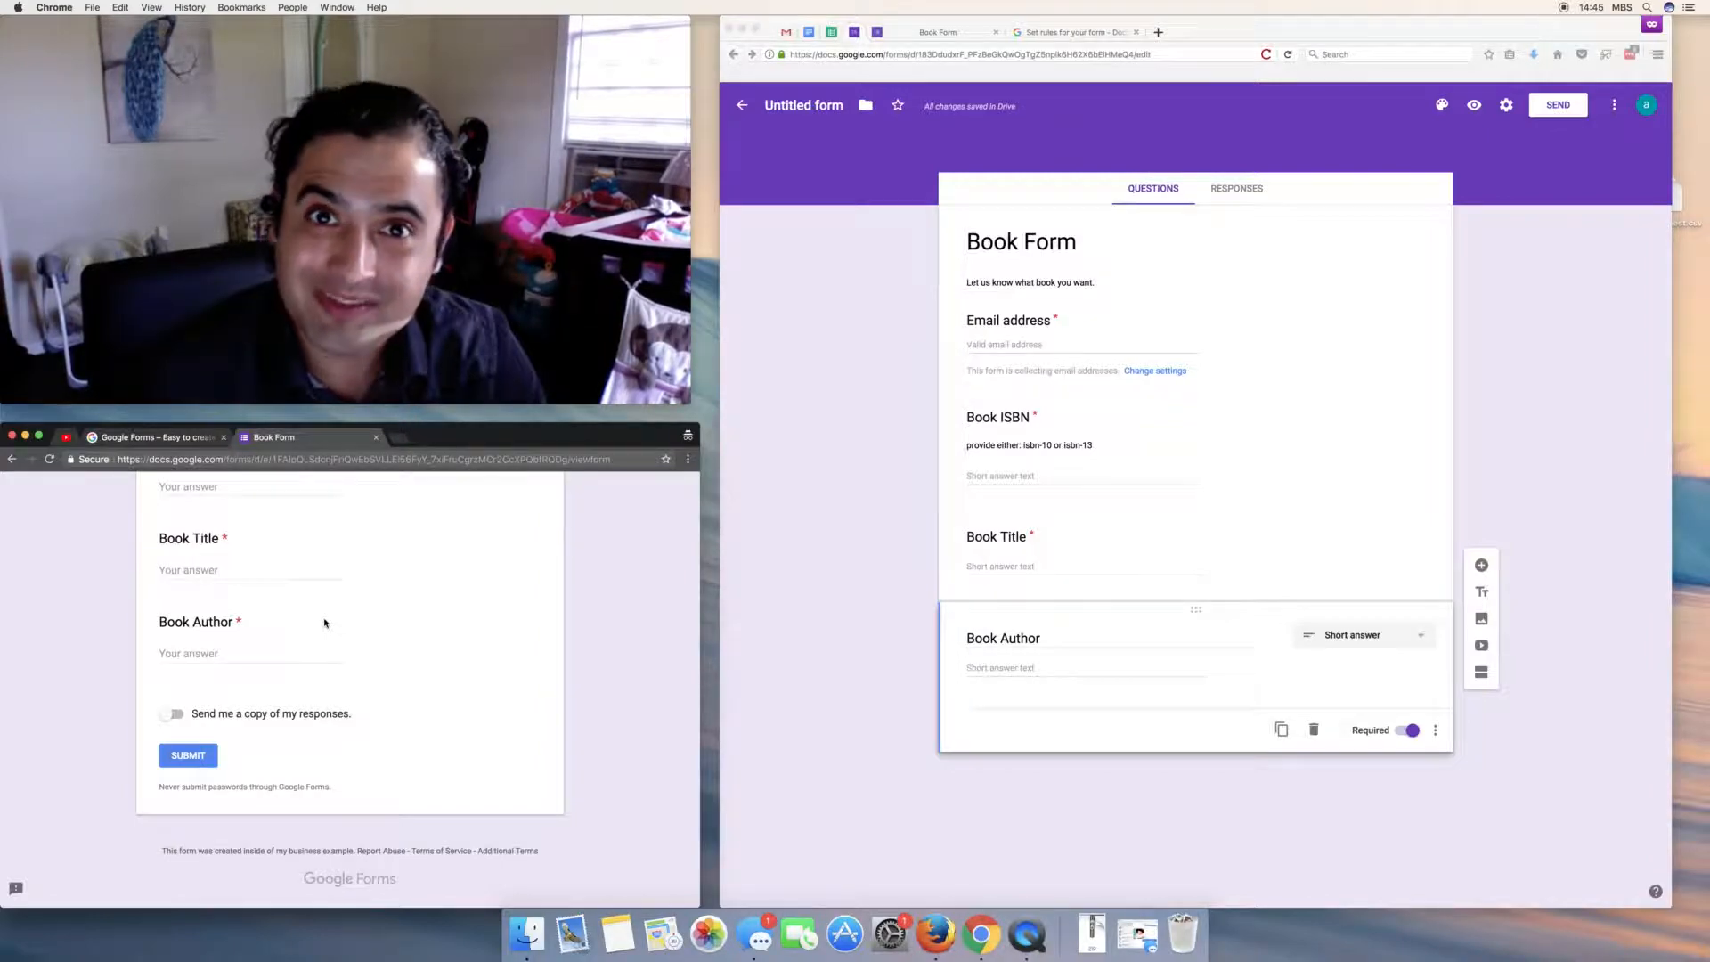
pyautogui.scroll(10, 387, 725)
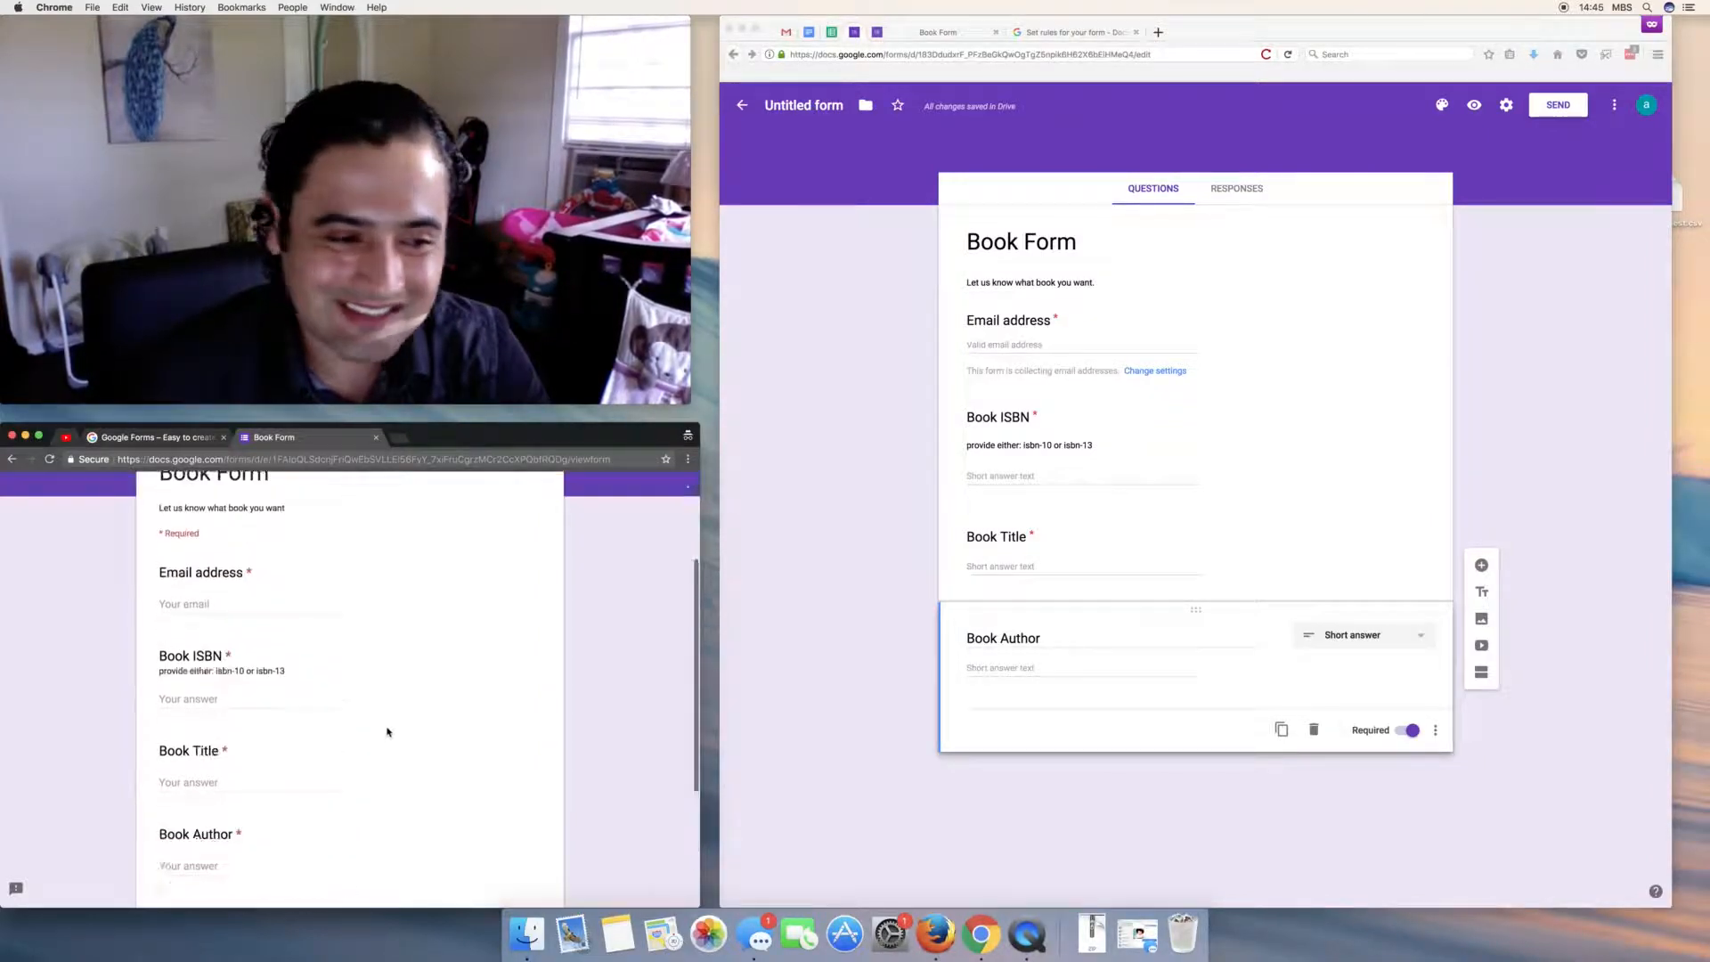
pyautogui.scroll(-5, 388, 731)
pyautogui.scroll(5, 387, 731)
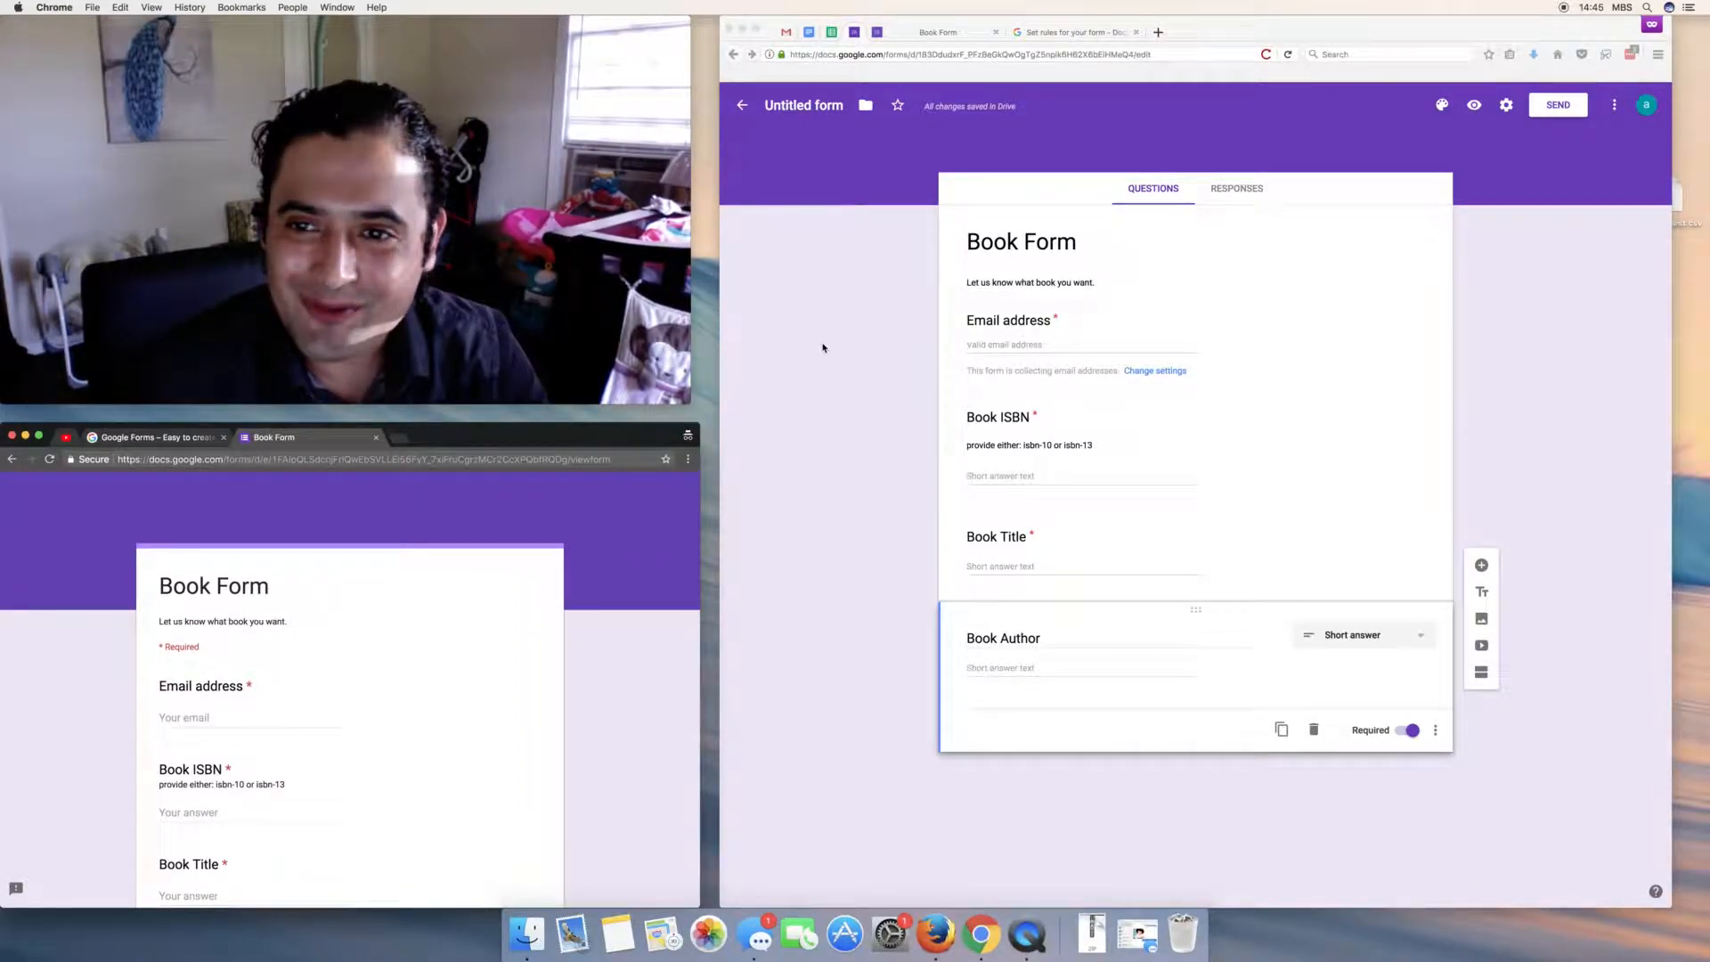
# - Confirm the form has 0 responses, then begin answering the live form's Email address field
pyautogui.click(1235, 198)
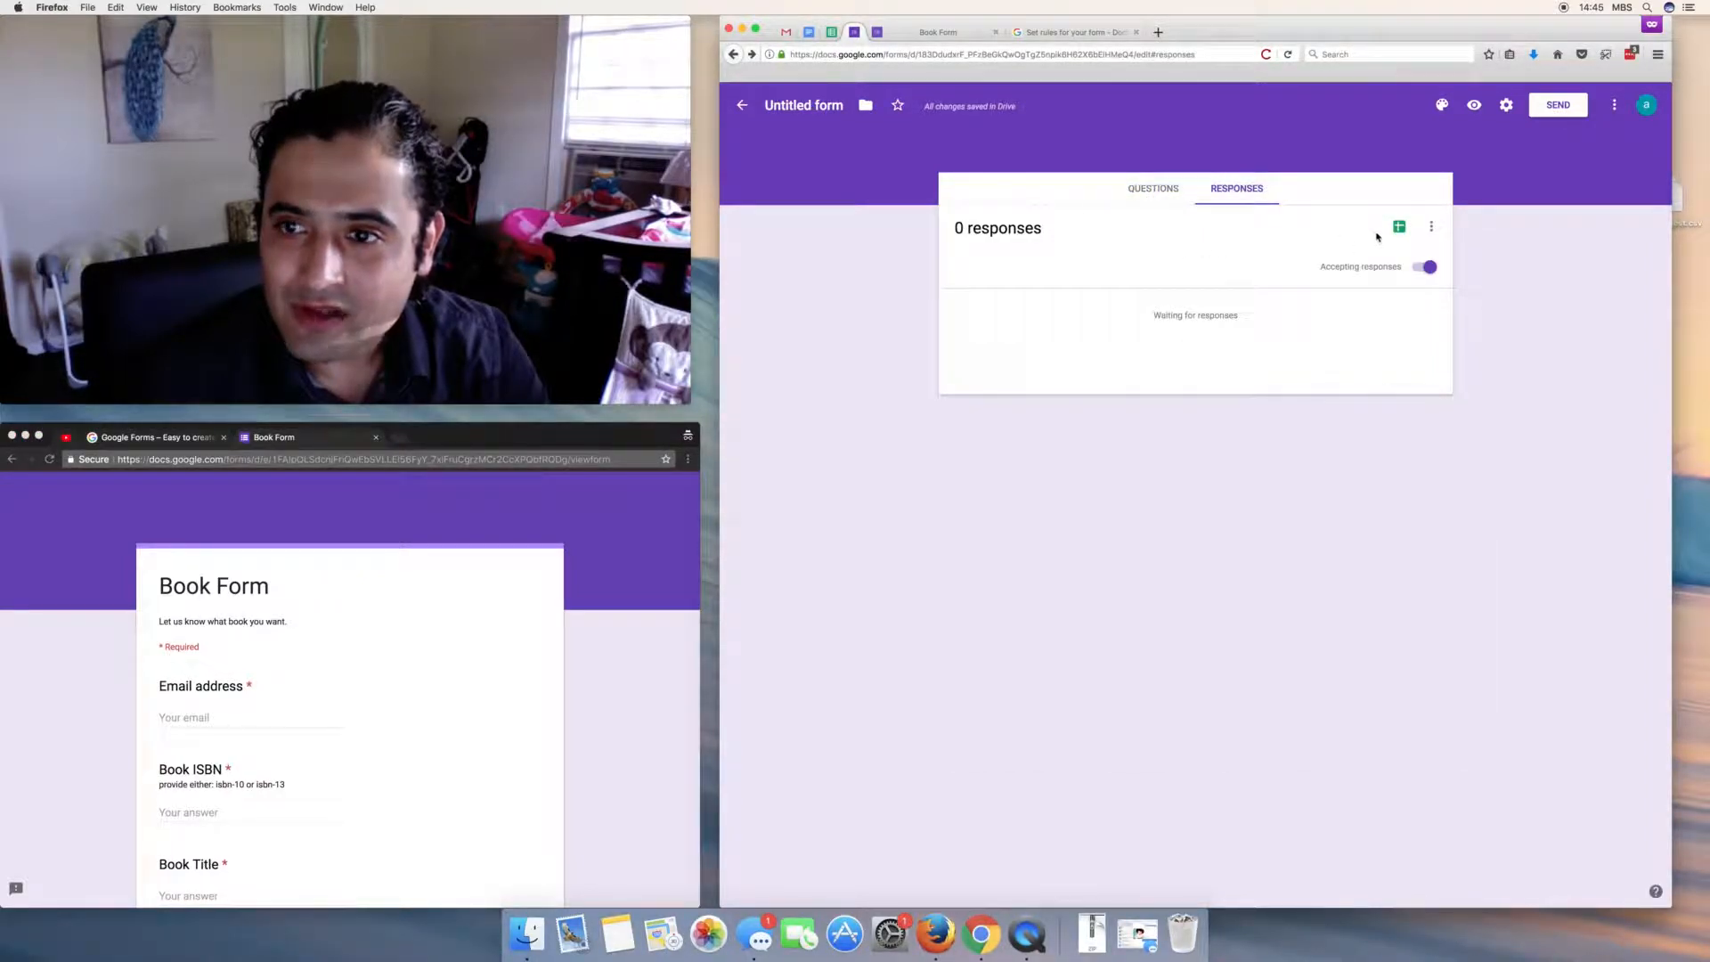
pyautogui.click(1153, 189)
pyautogui.scroll(1, 325, 672)
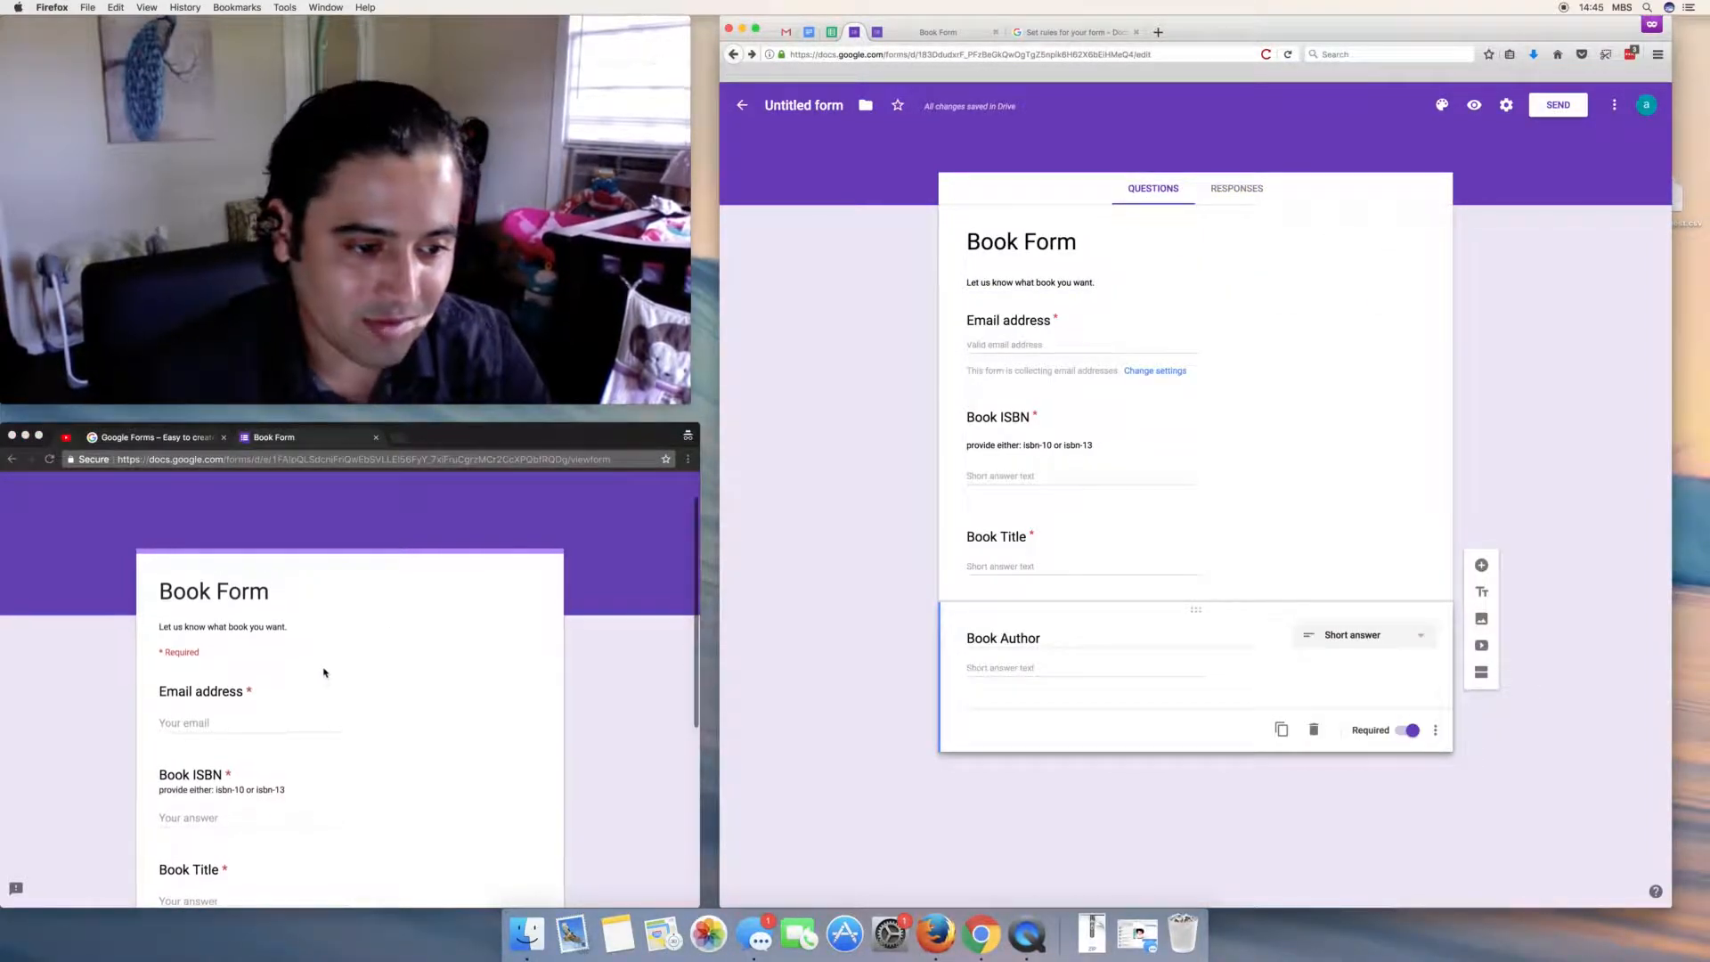
pyautogui.scroll(-2, 324, 672)
pyautogui.click(255, 627)
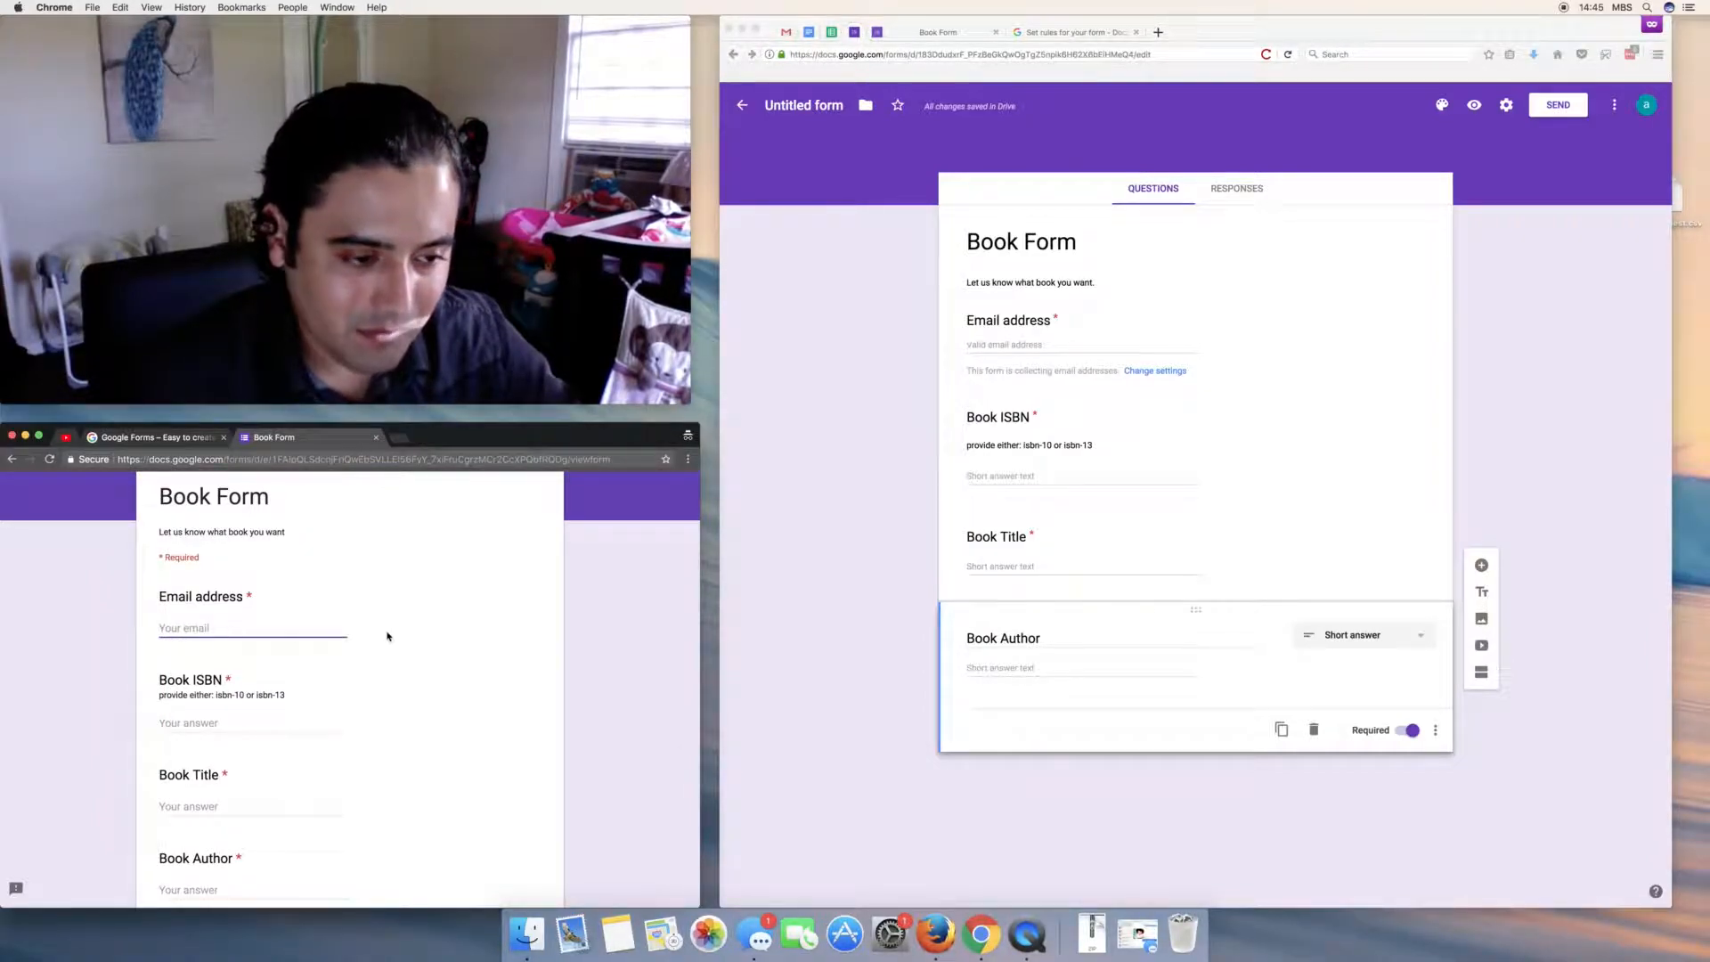
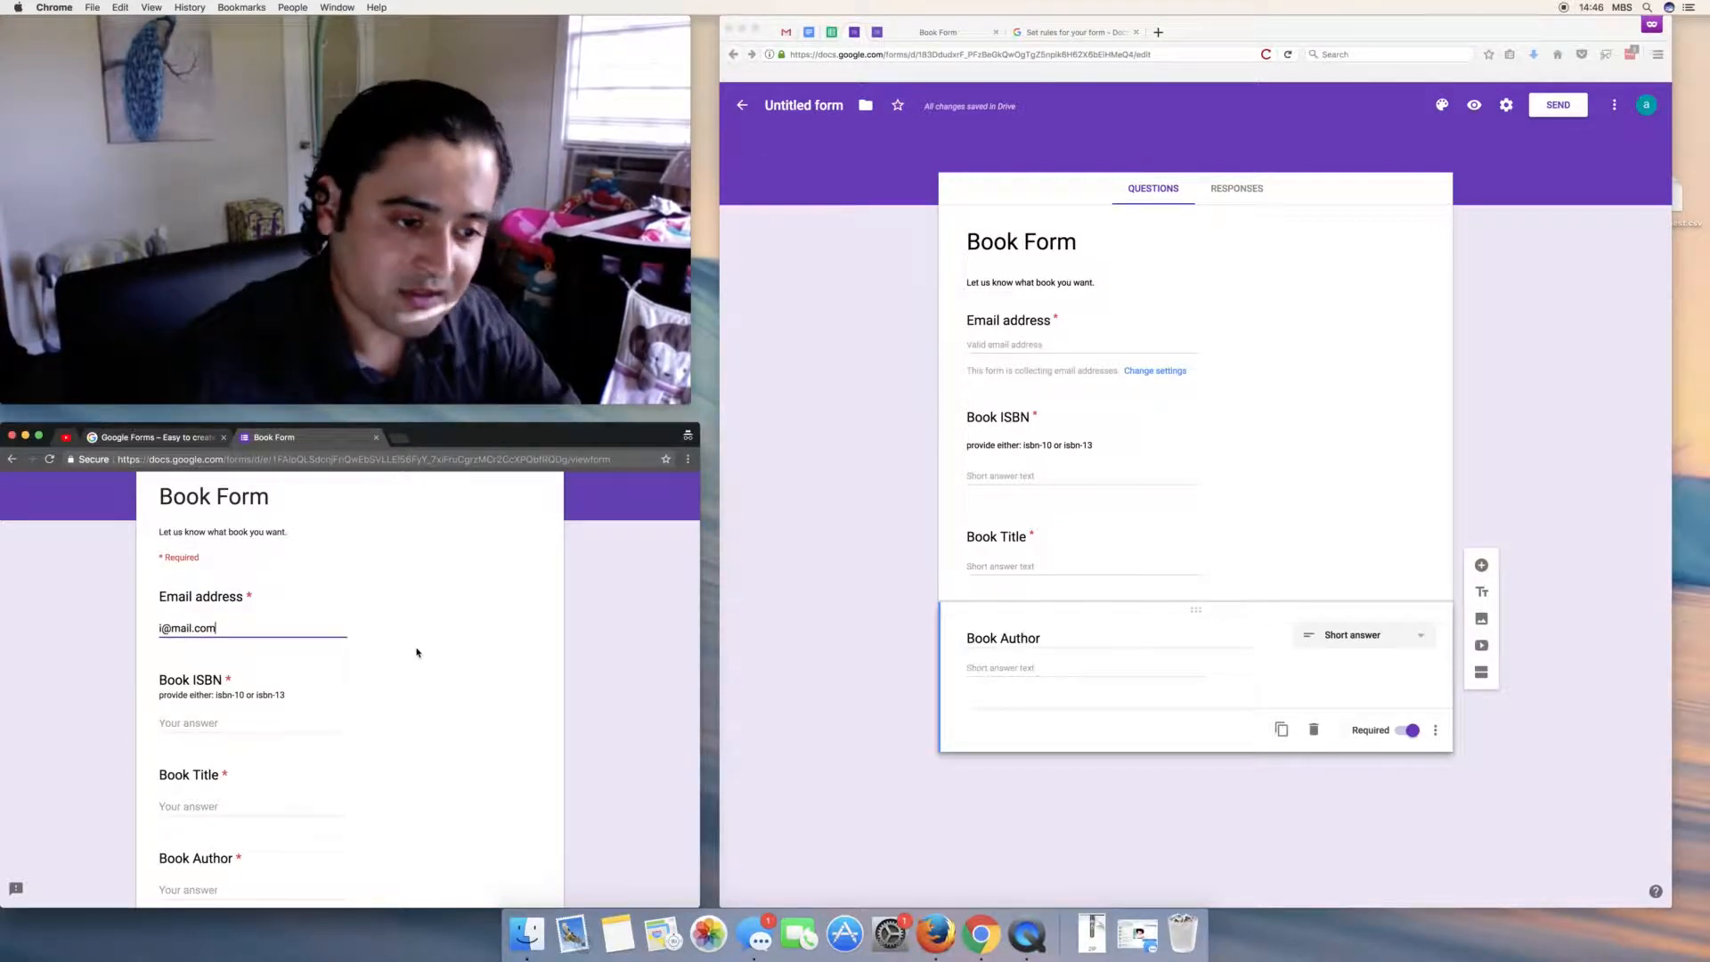
pyautogui.press('Tab')
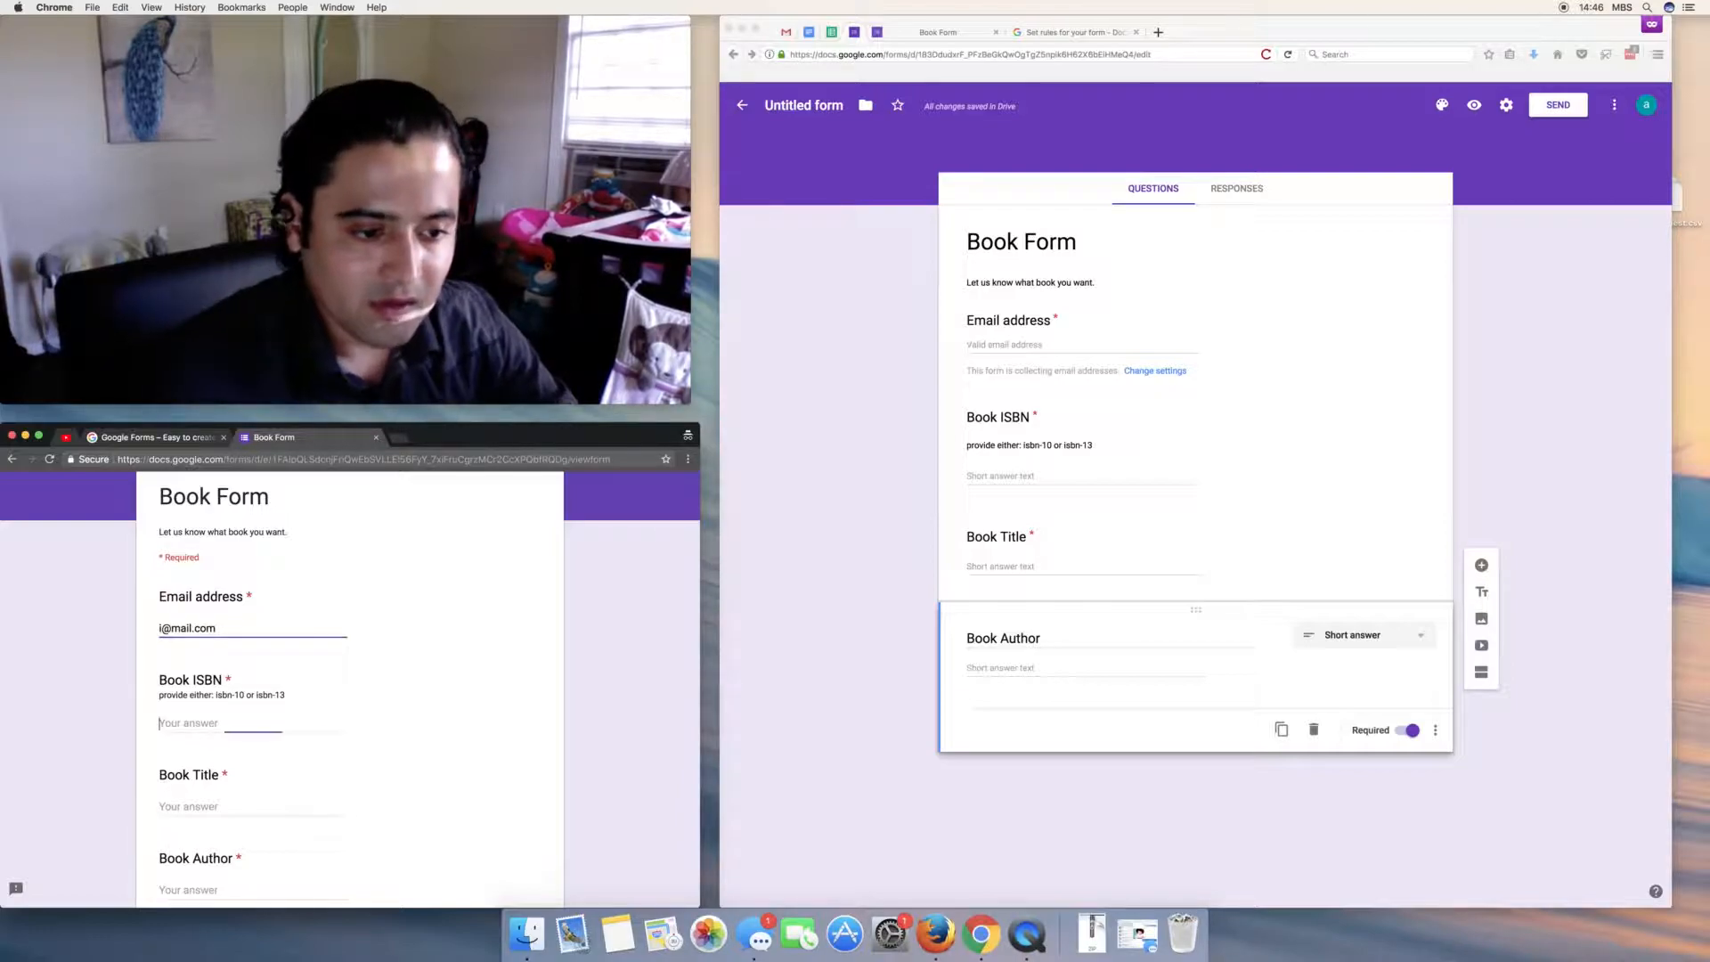
pyautogui.write('1872930458')
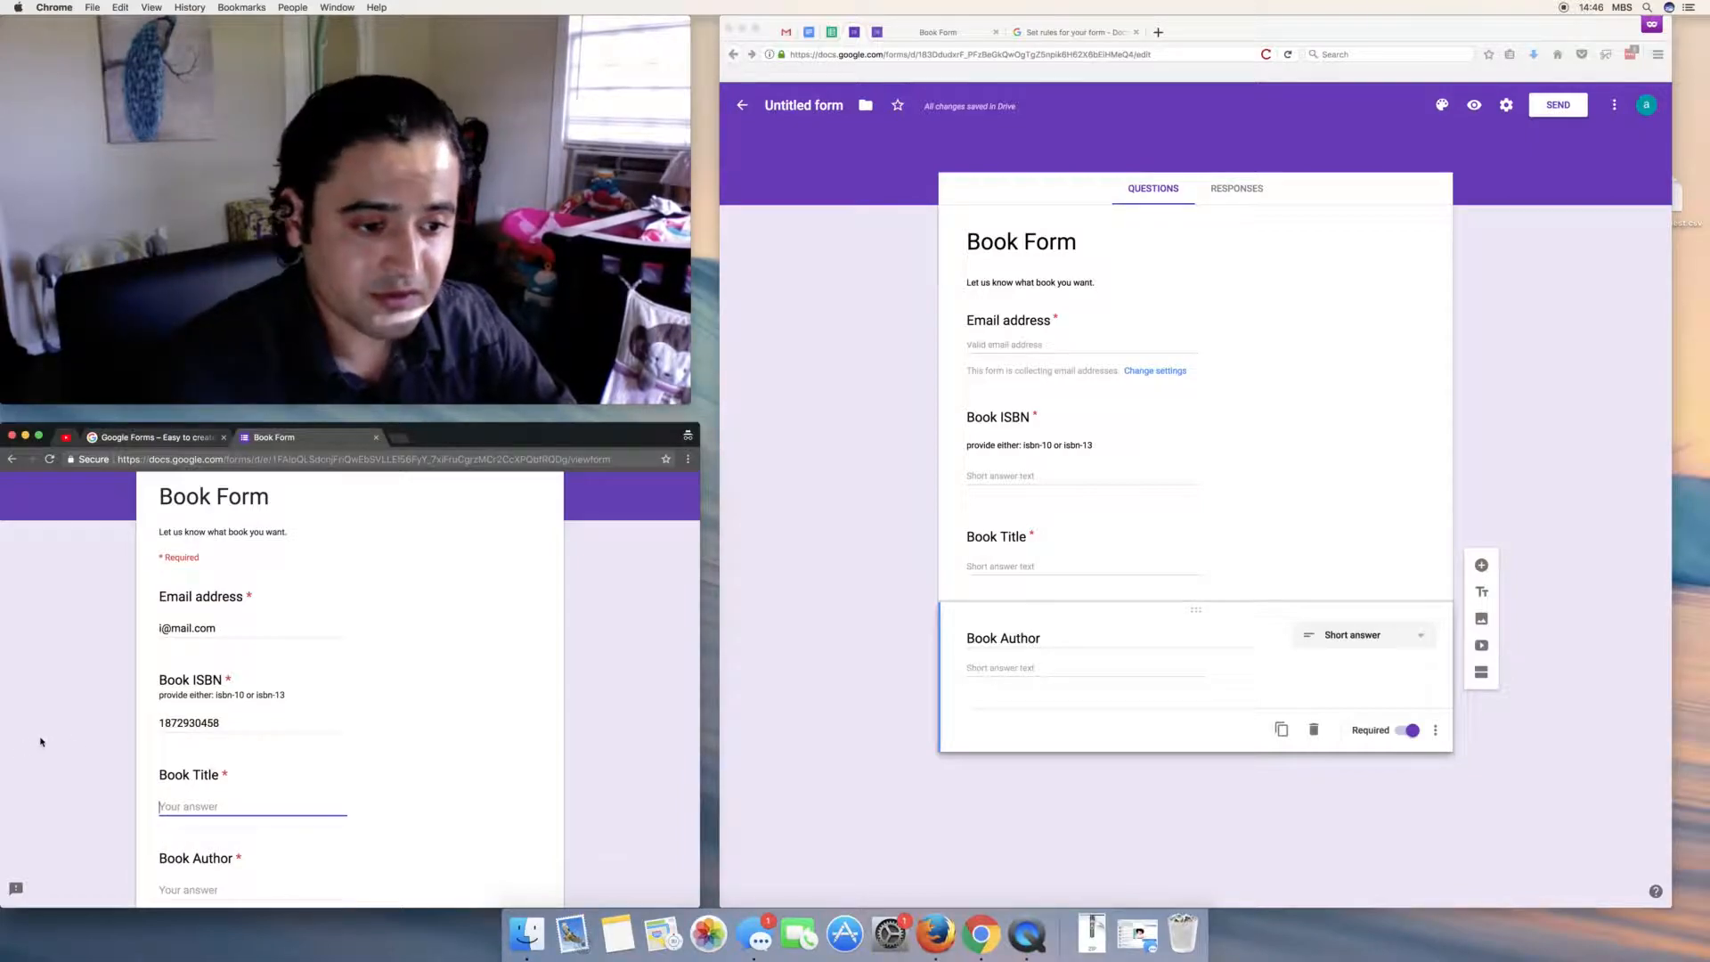
pyautogui.scroll(-2, 40, 741)
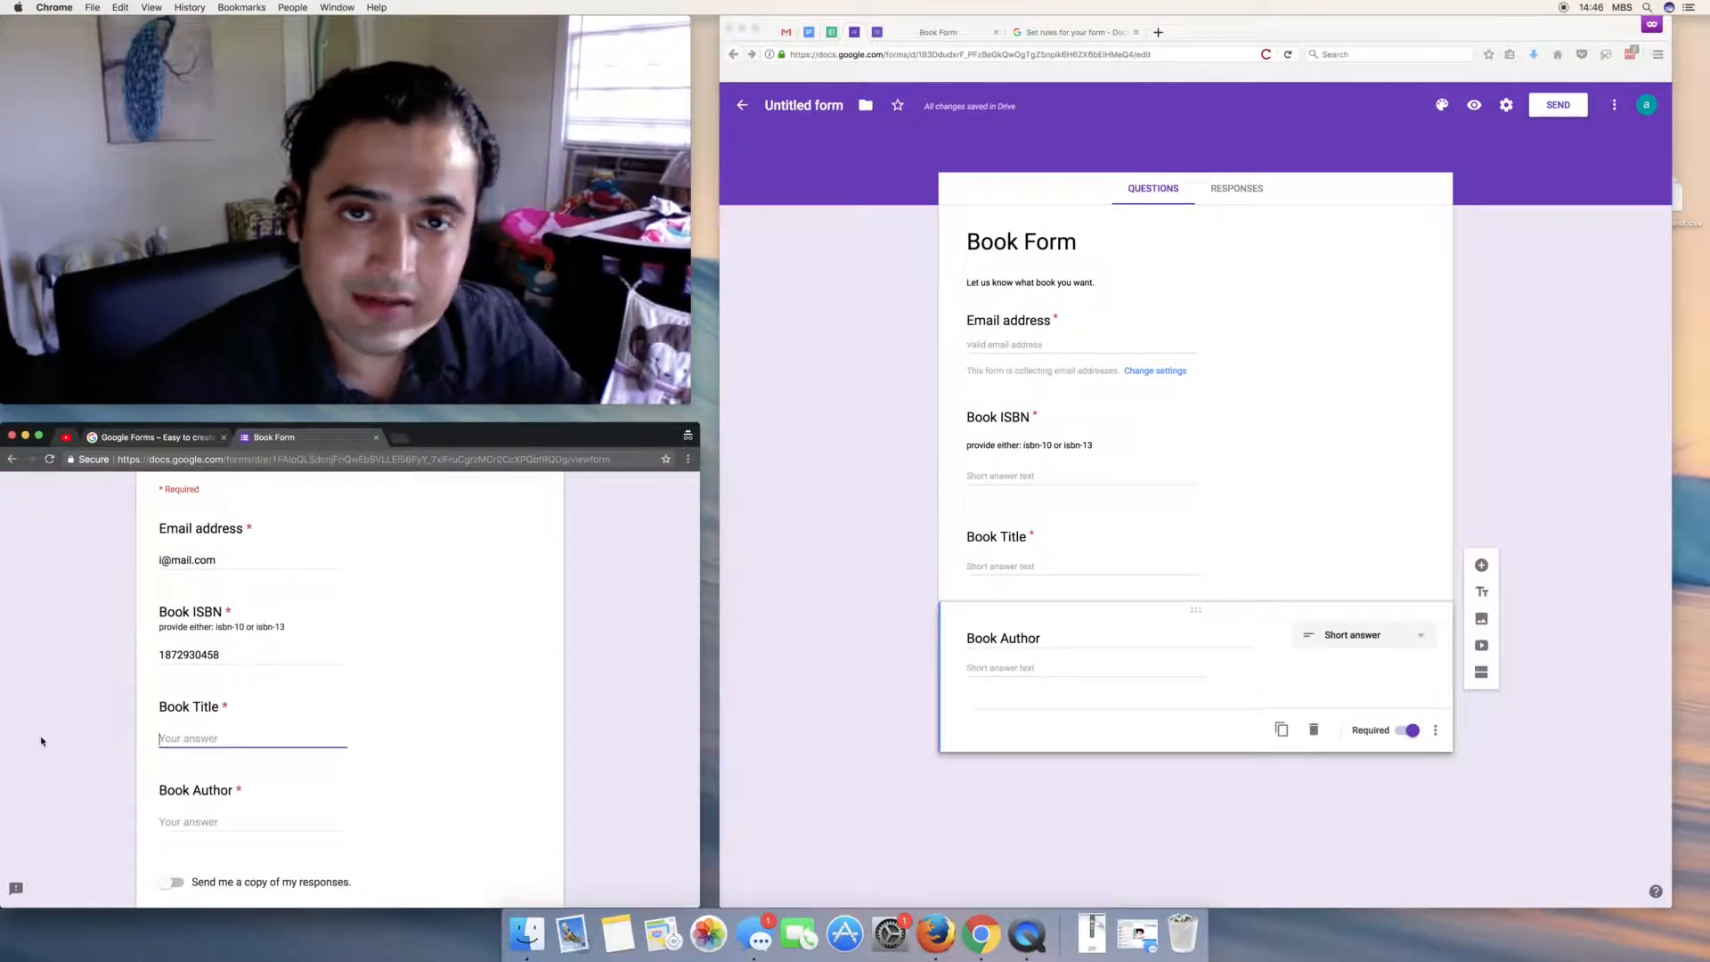
pyautogui.scroll(-5, 40, 741)
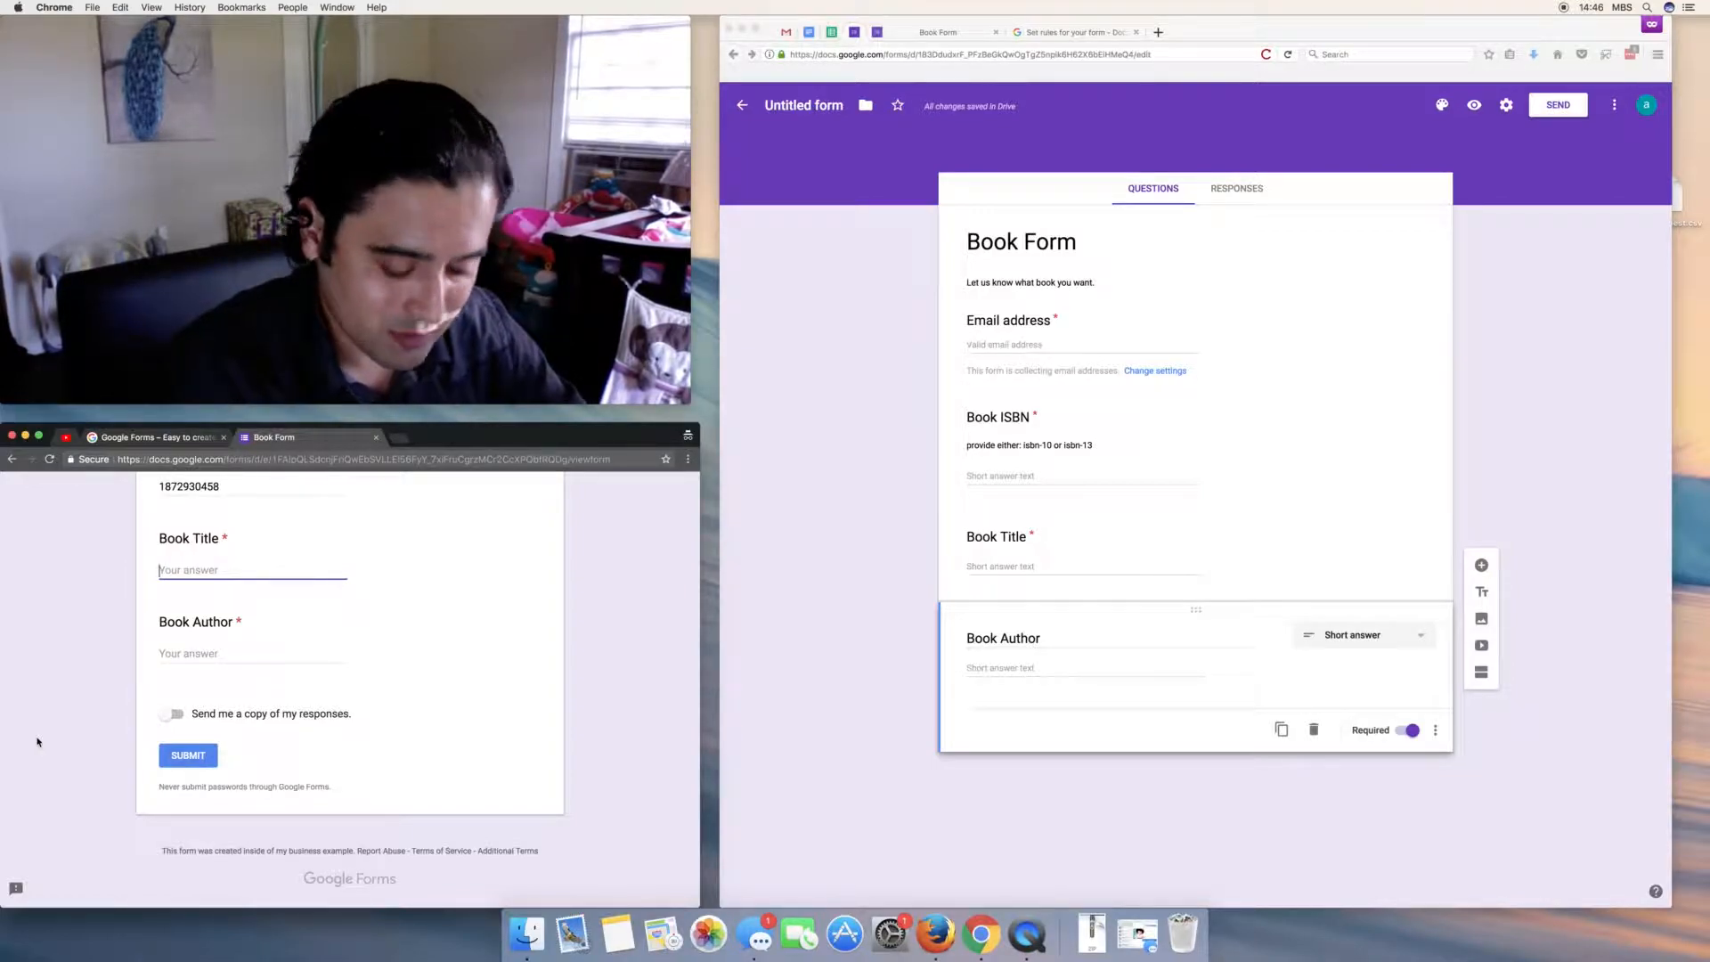
pyautogui.write('the best ')
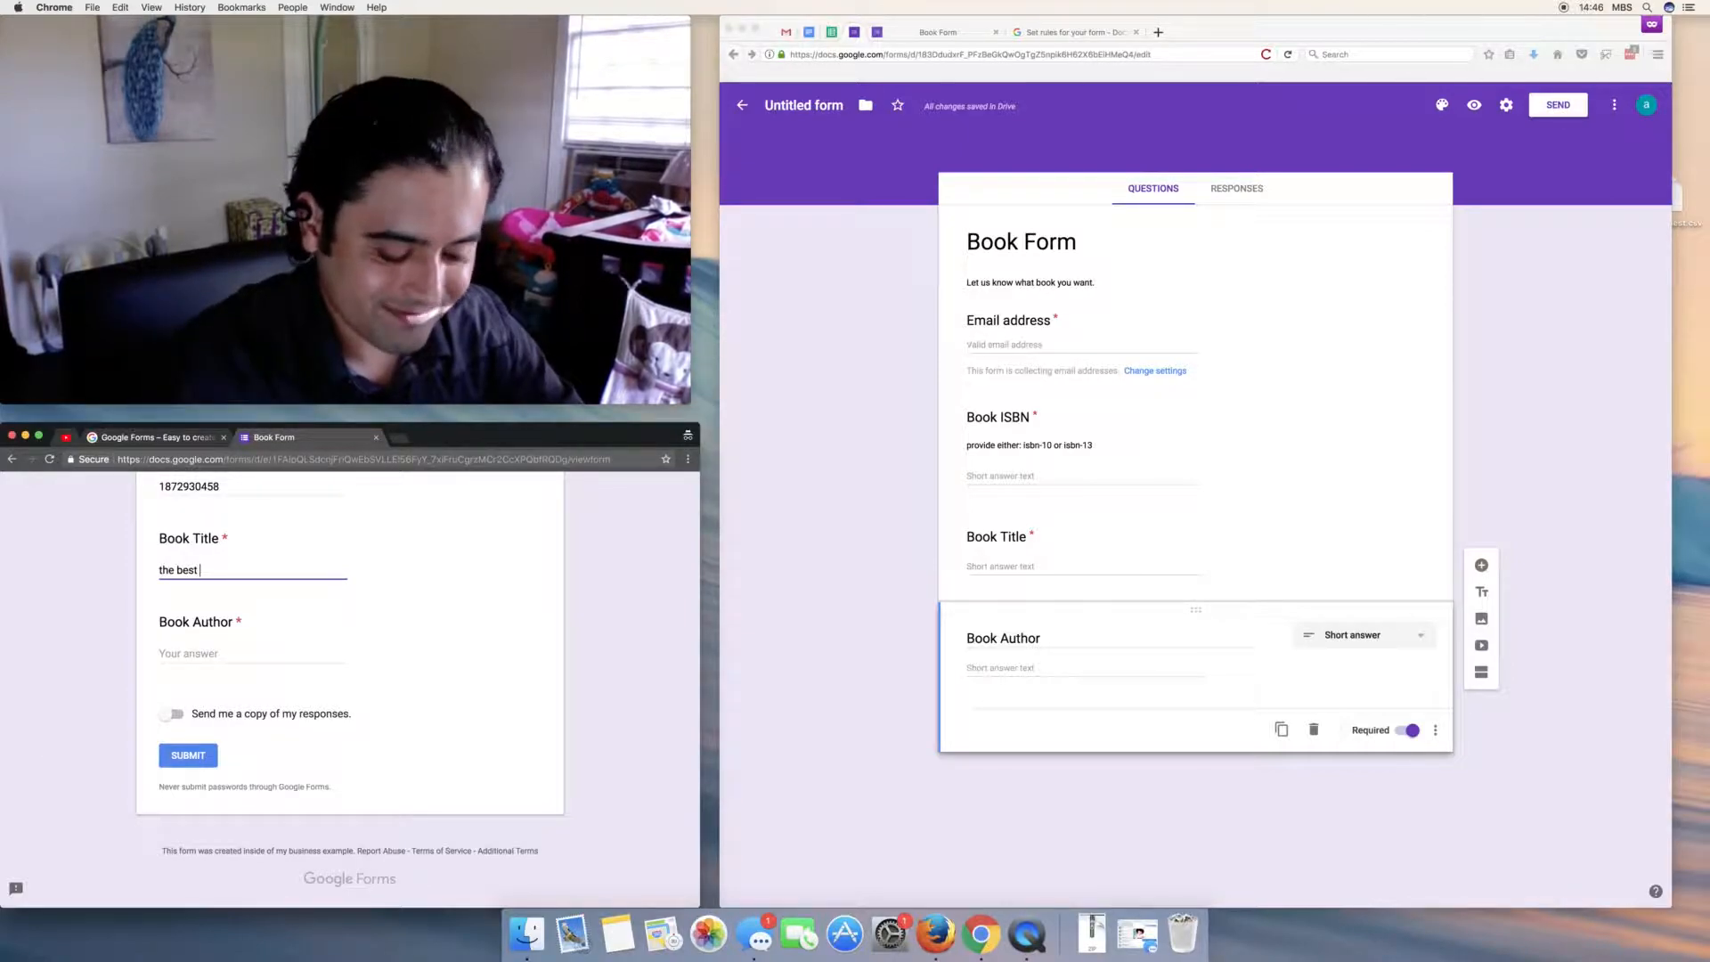
pyautogui.write('book')
pyautogui.press('Tab')
pyautogui.write('great')
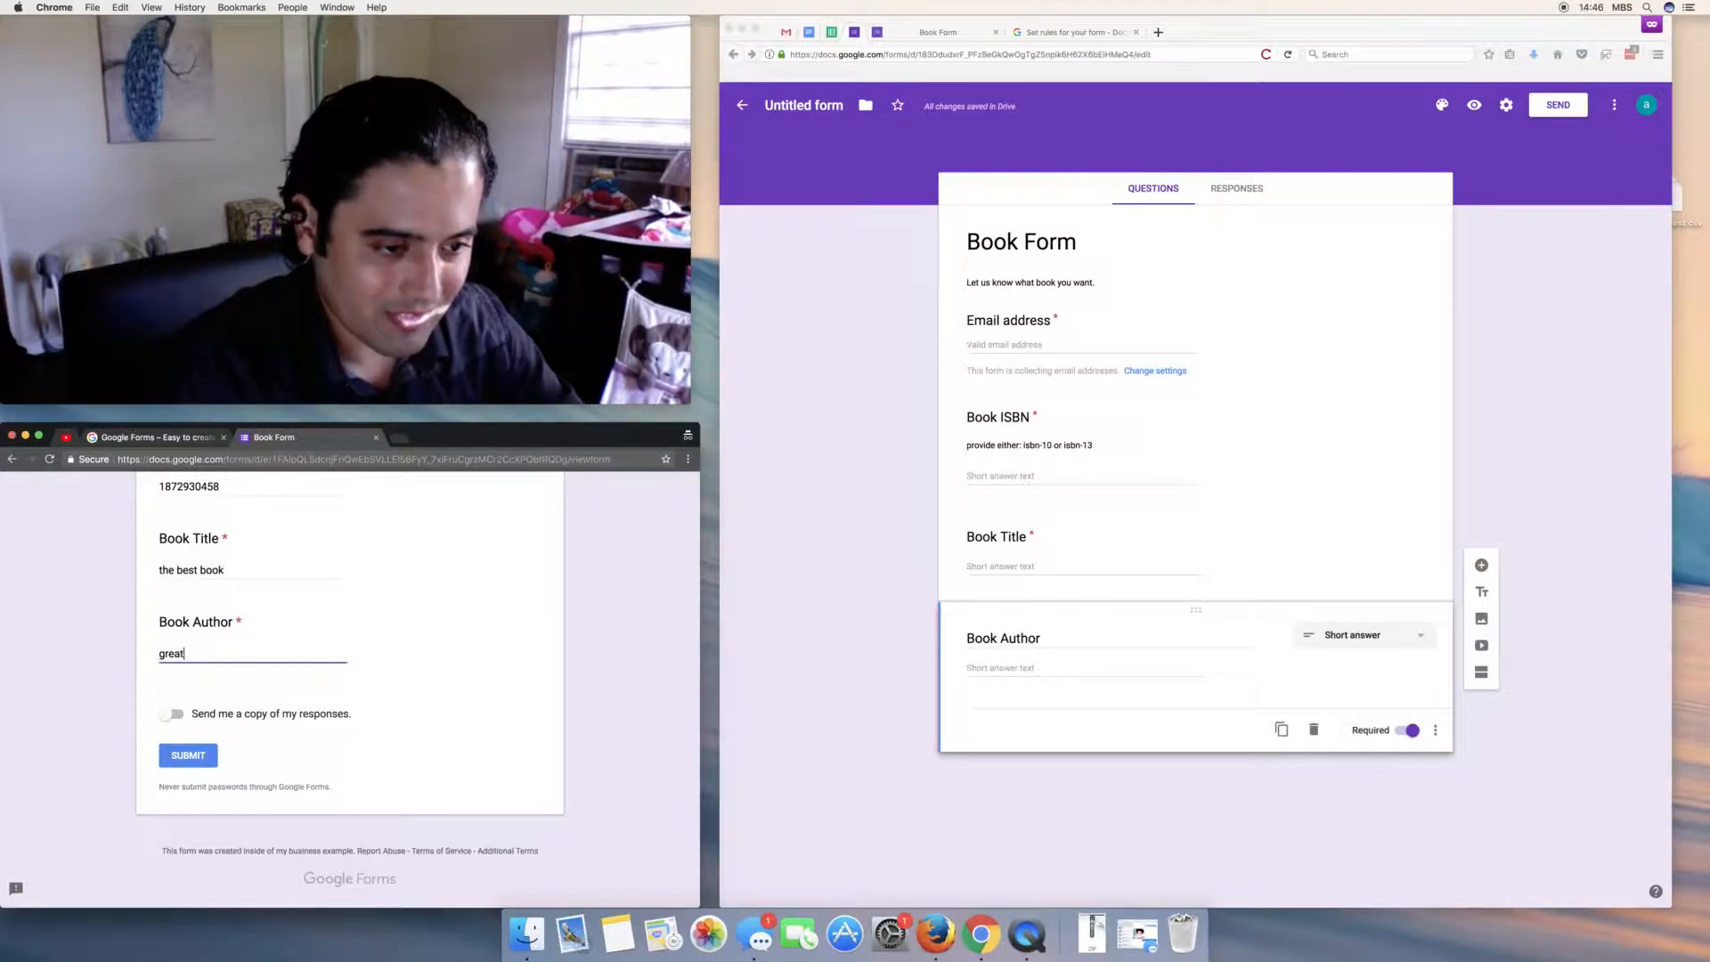
pyautogui.write(' ga')
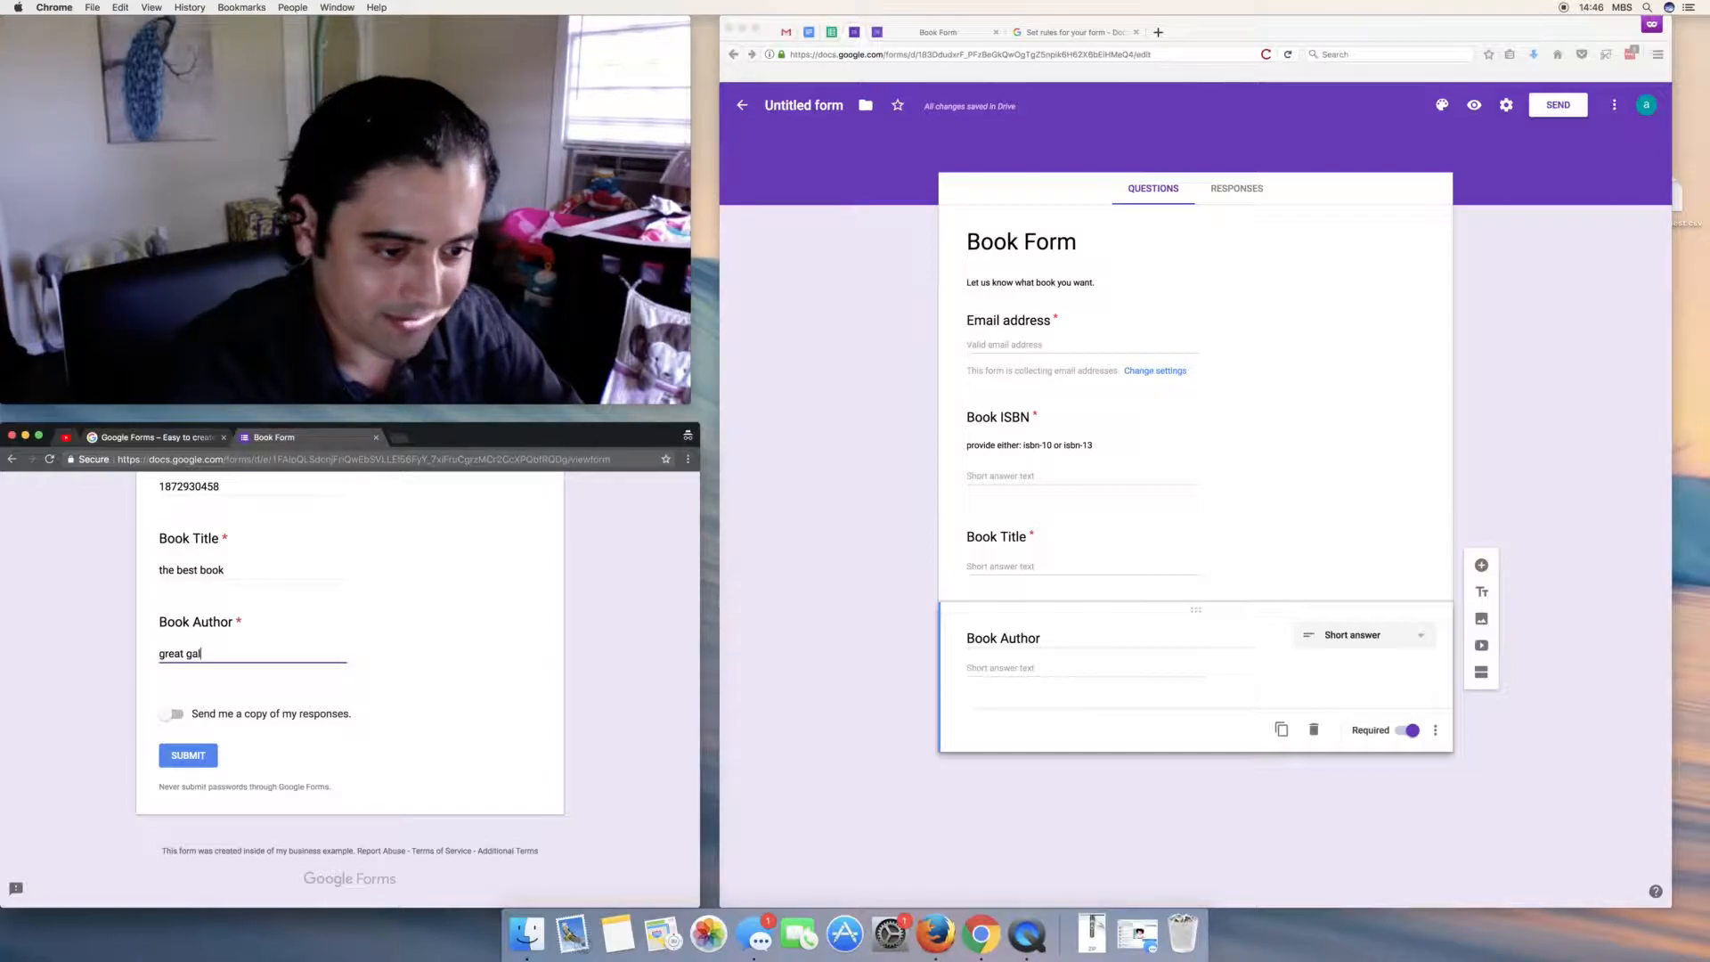
pyautogui.write('l')
pyautogui.click(58, 689)
# - Replace the email with a real address, request an emailed copy, and submit the response
pyautogui.scroll(4, 59, 688)
pyautogui.tripleClick(181, 562)
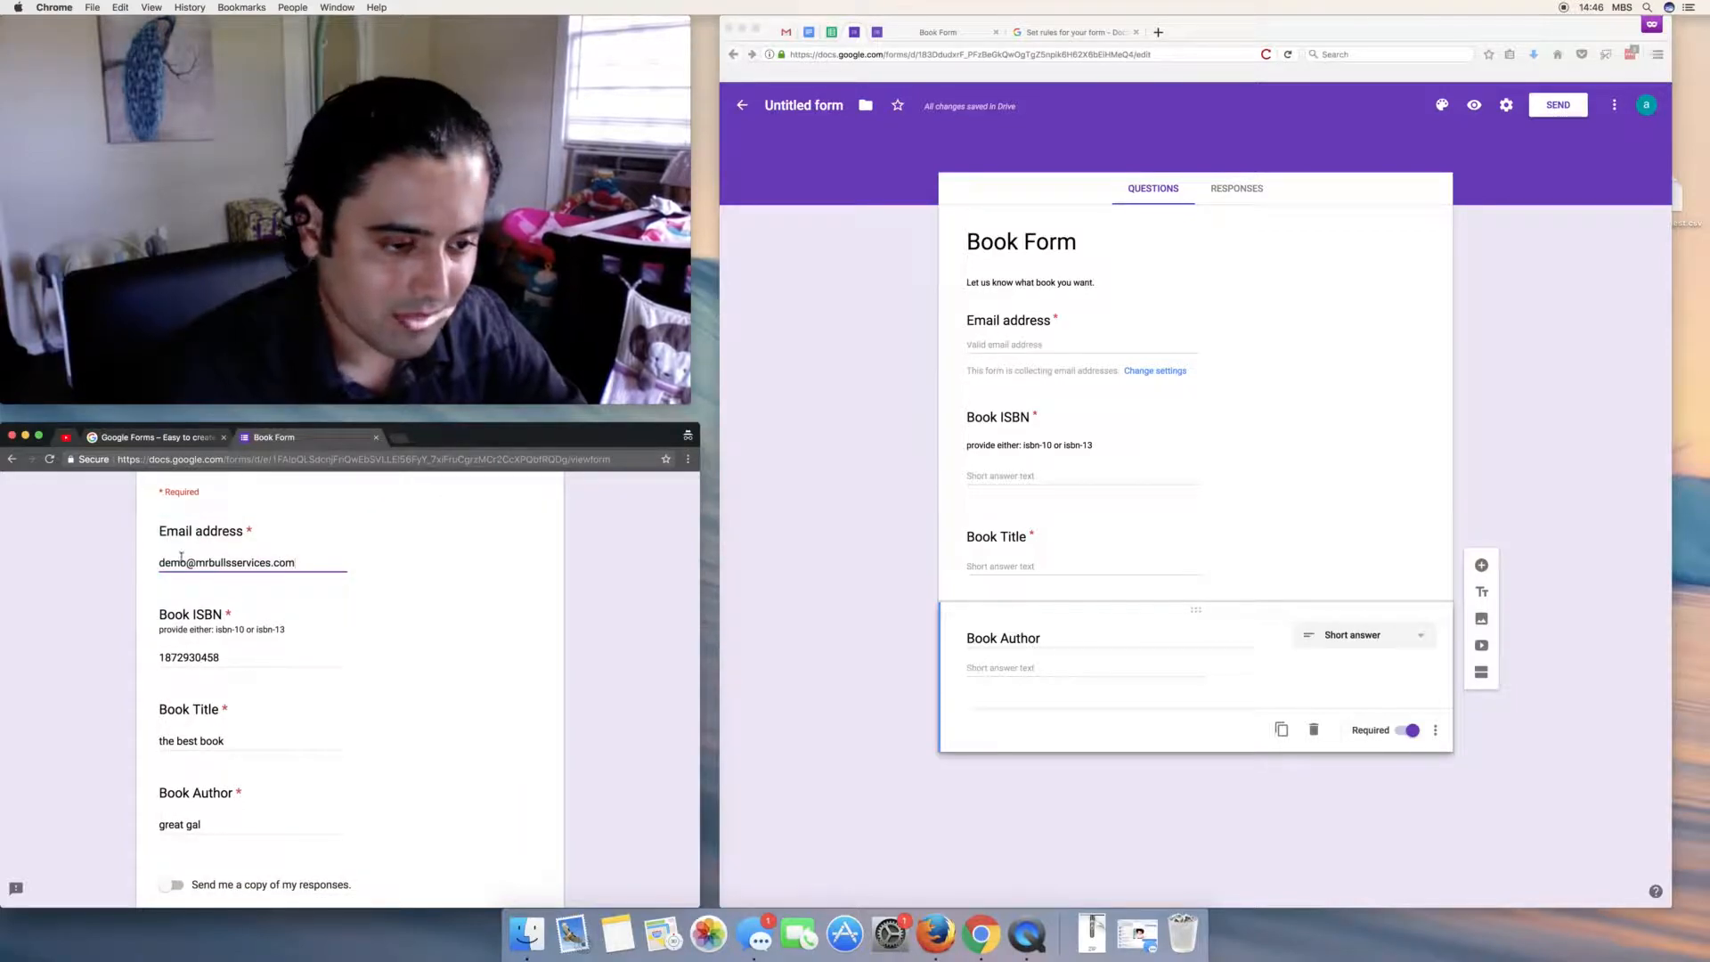
pyautogui.scroll(-4, 36, 793)
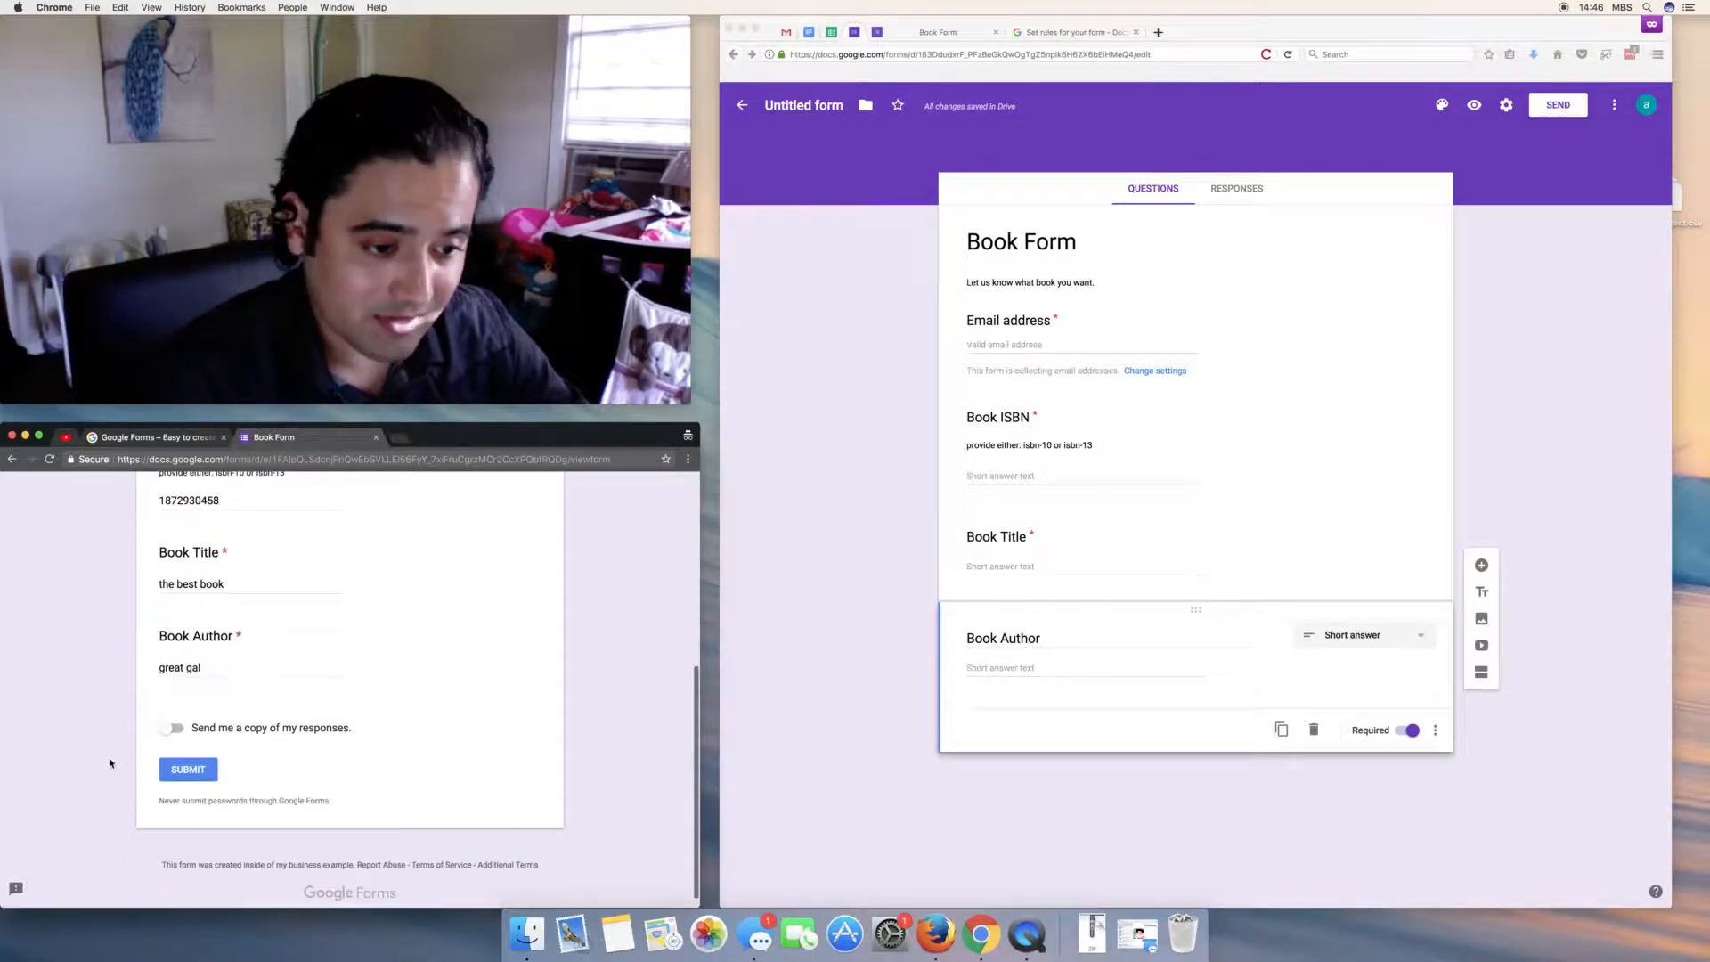
pyautogui.click(173, 730)
pyautogui.scroll(2, 134, 727)
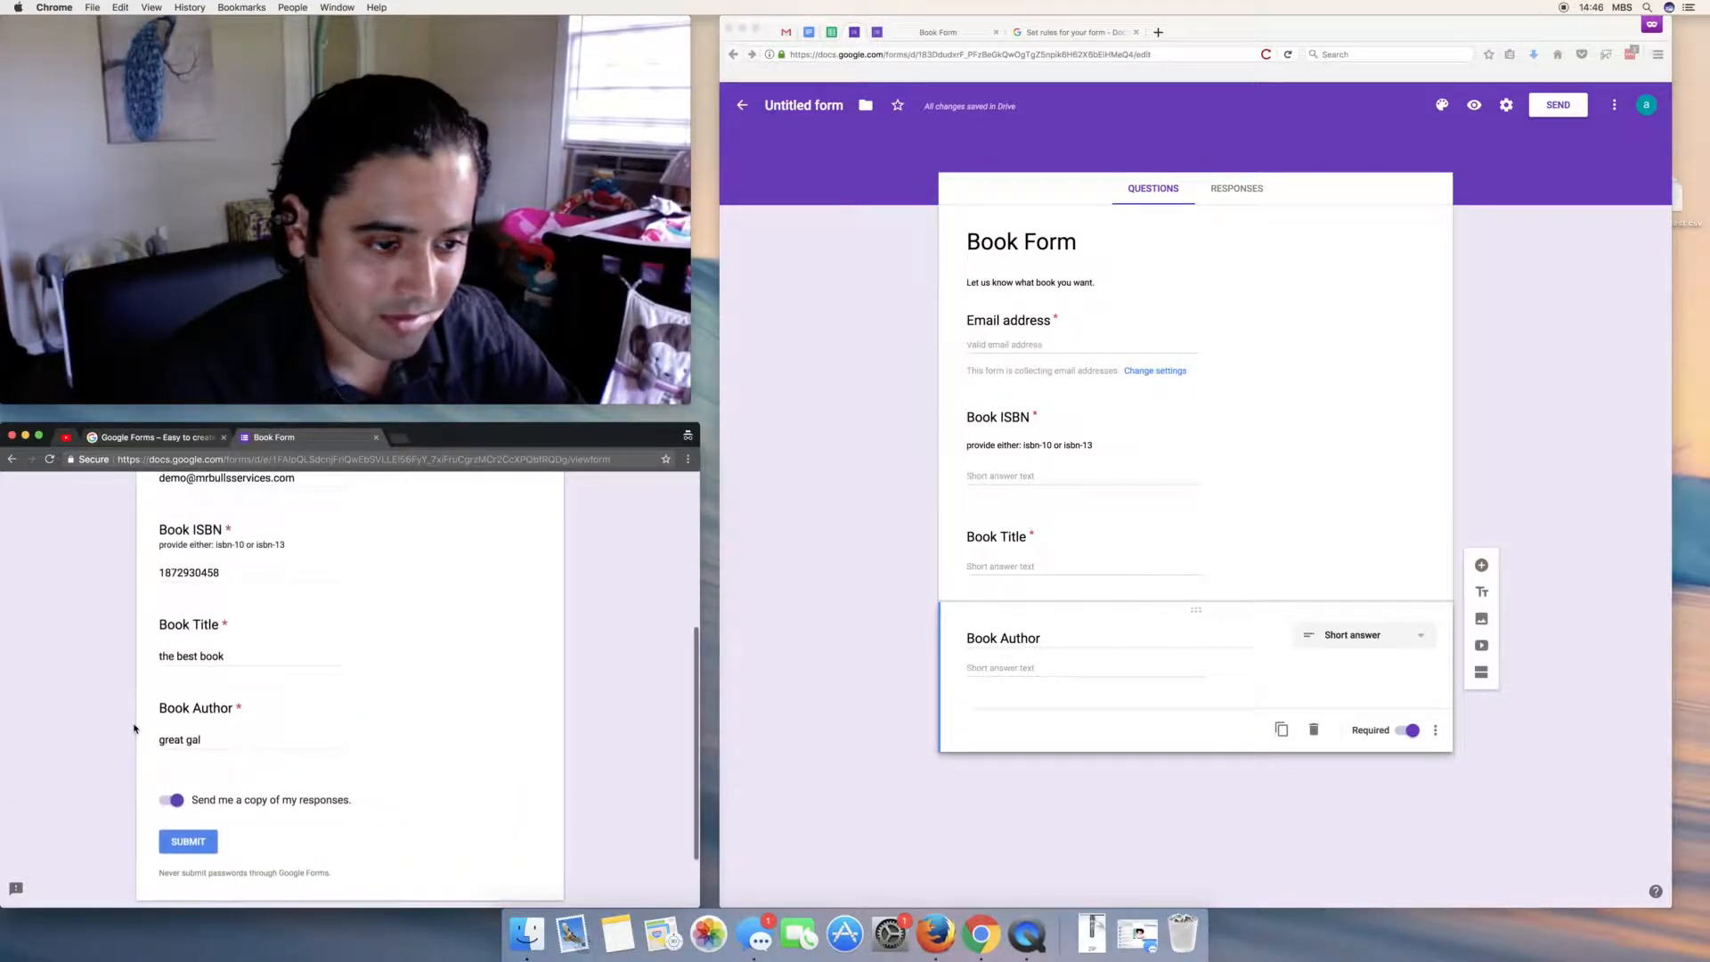
pyautogui.click(189, 842)
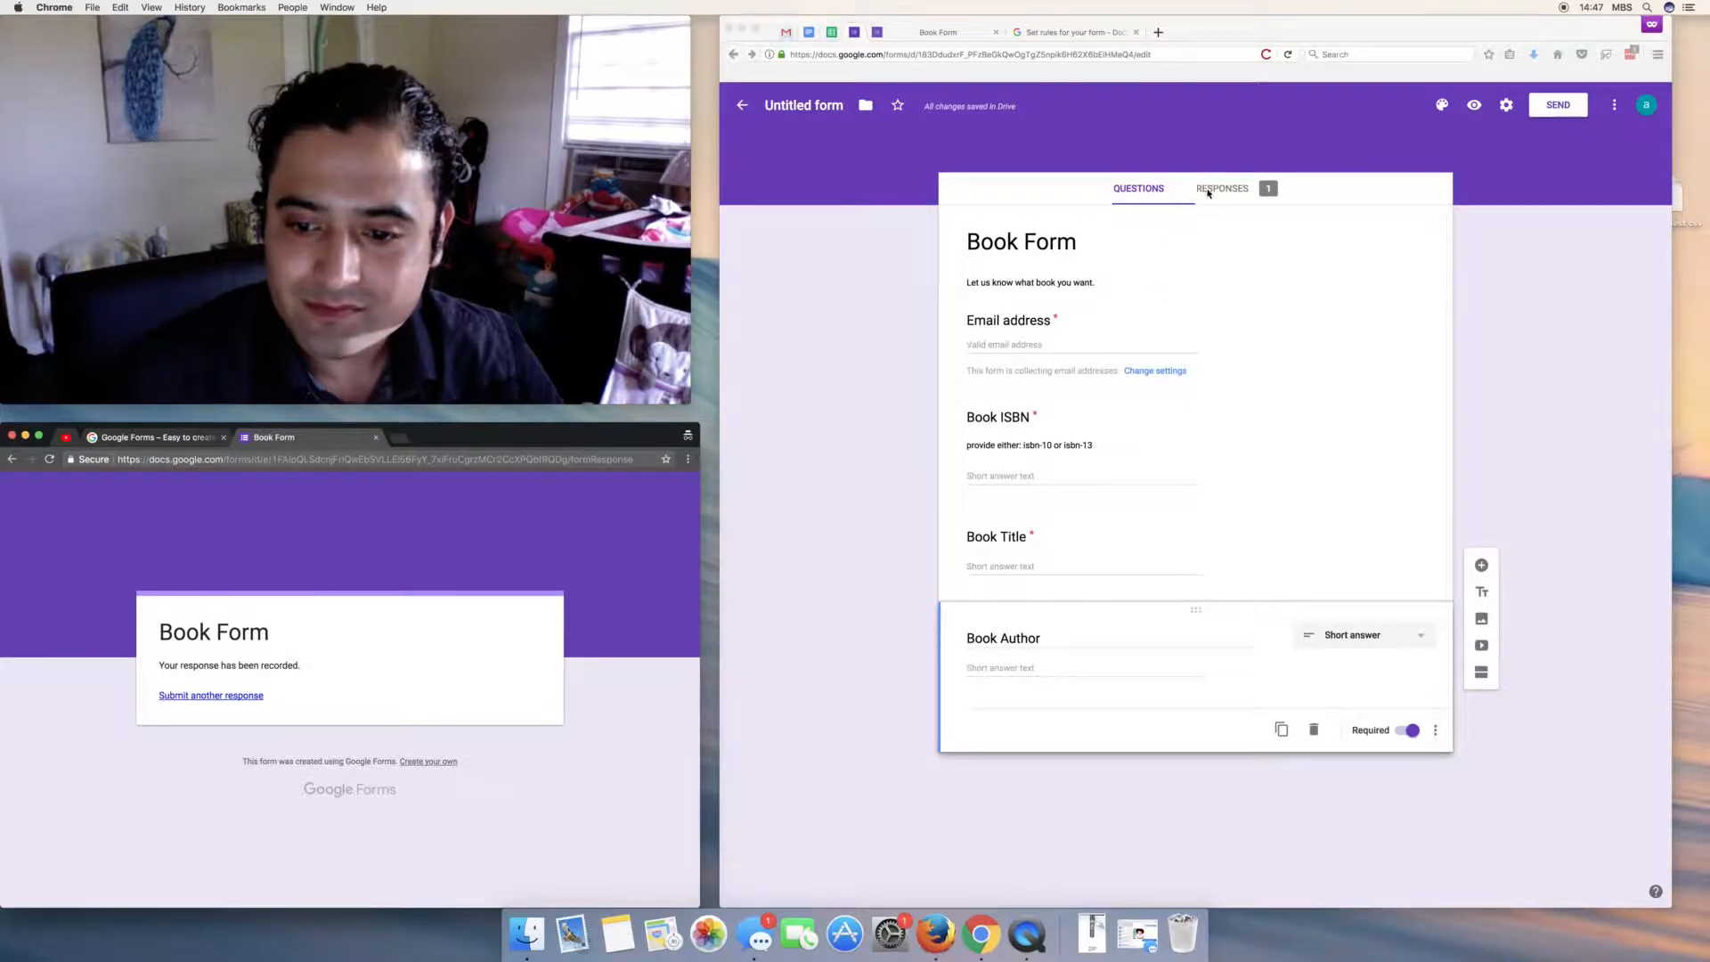
# - Return to the Book Form editor, which now counts 1 response
pyautogui.click(1101, 656)
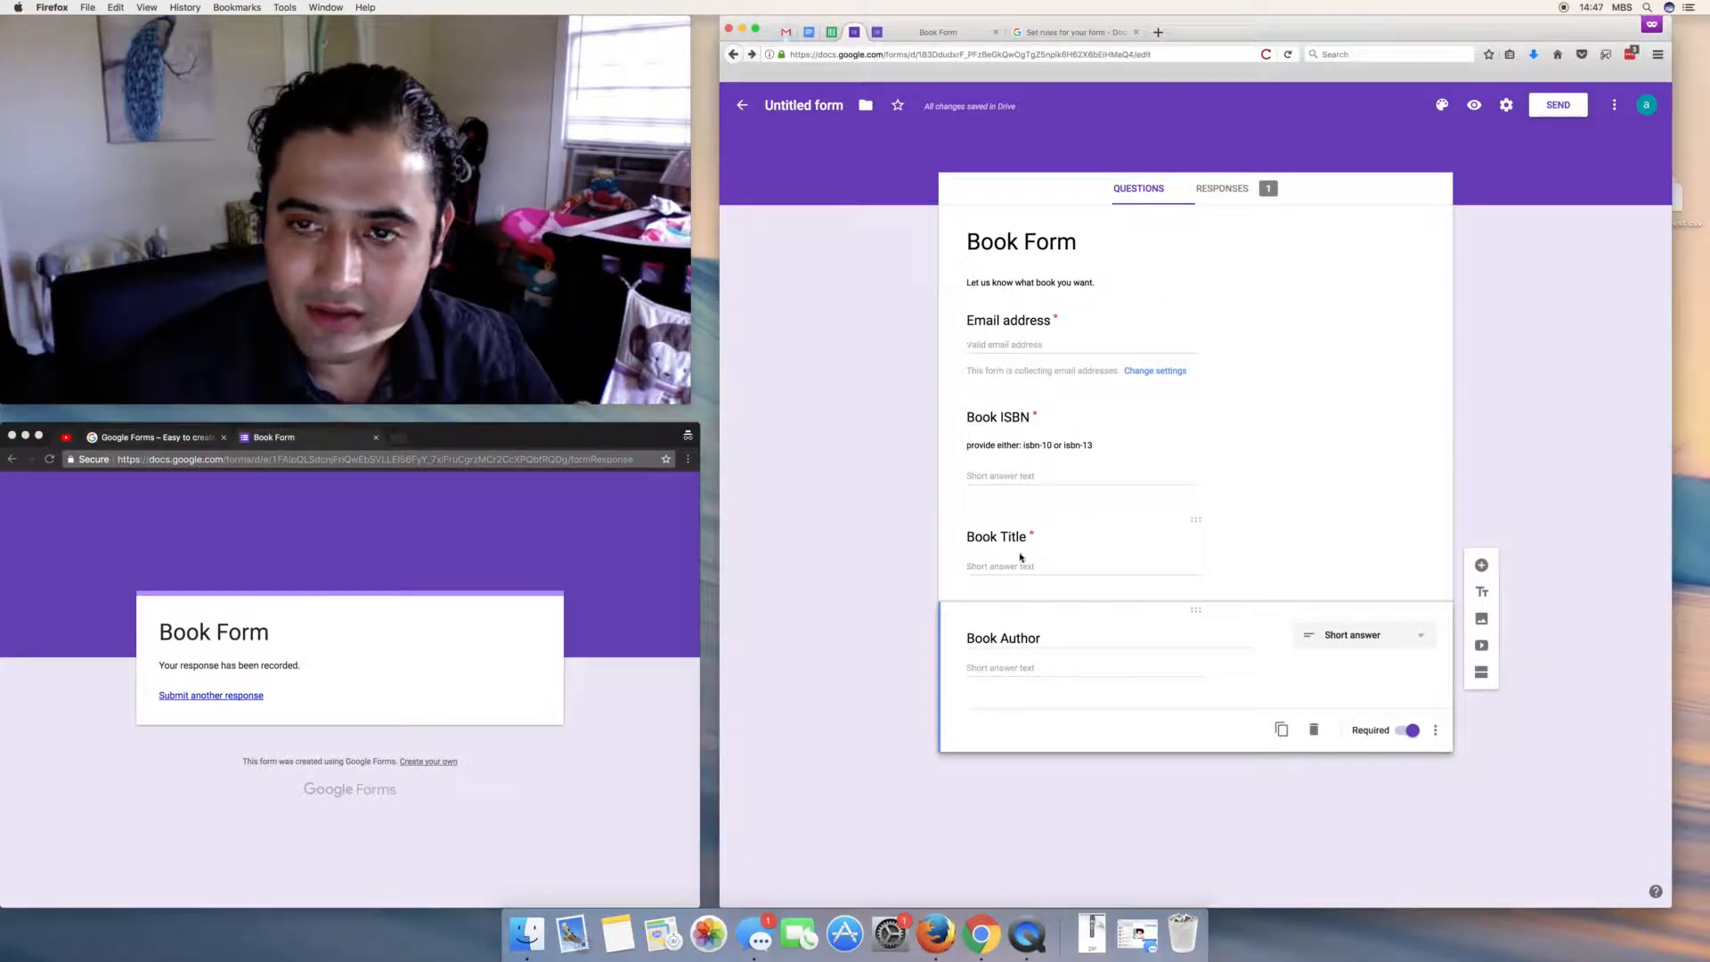
# - Read the Book Form receipt email in Gmail, follow its Google Forms link, then close that page
pyautogui.click(788, 41)
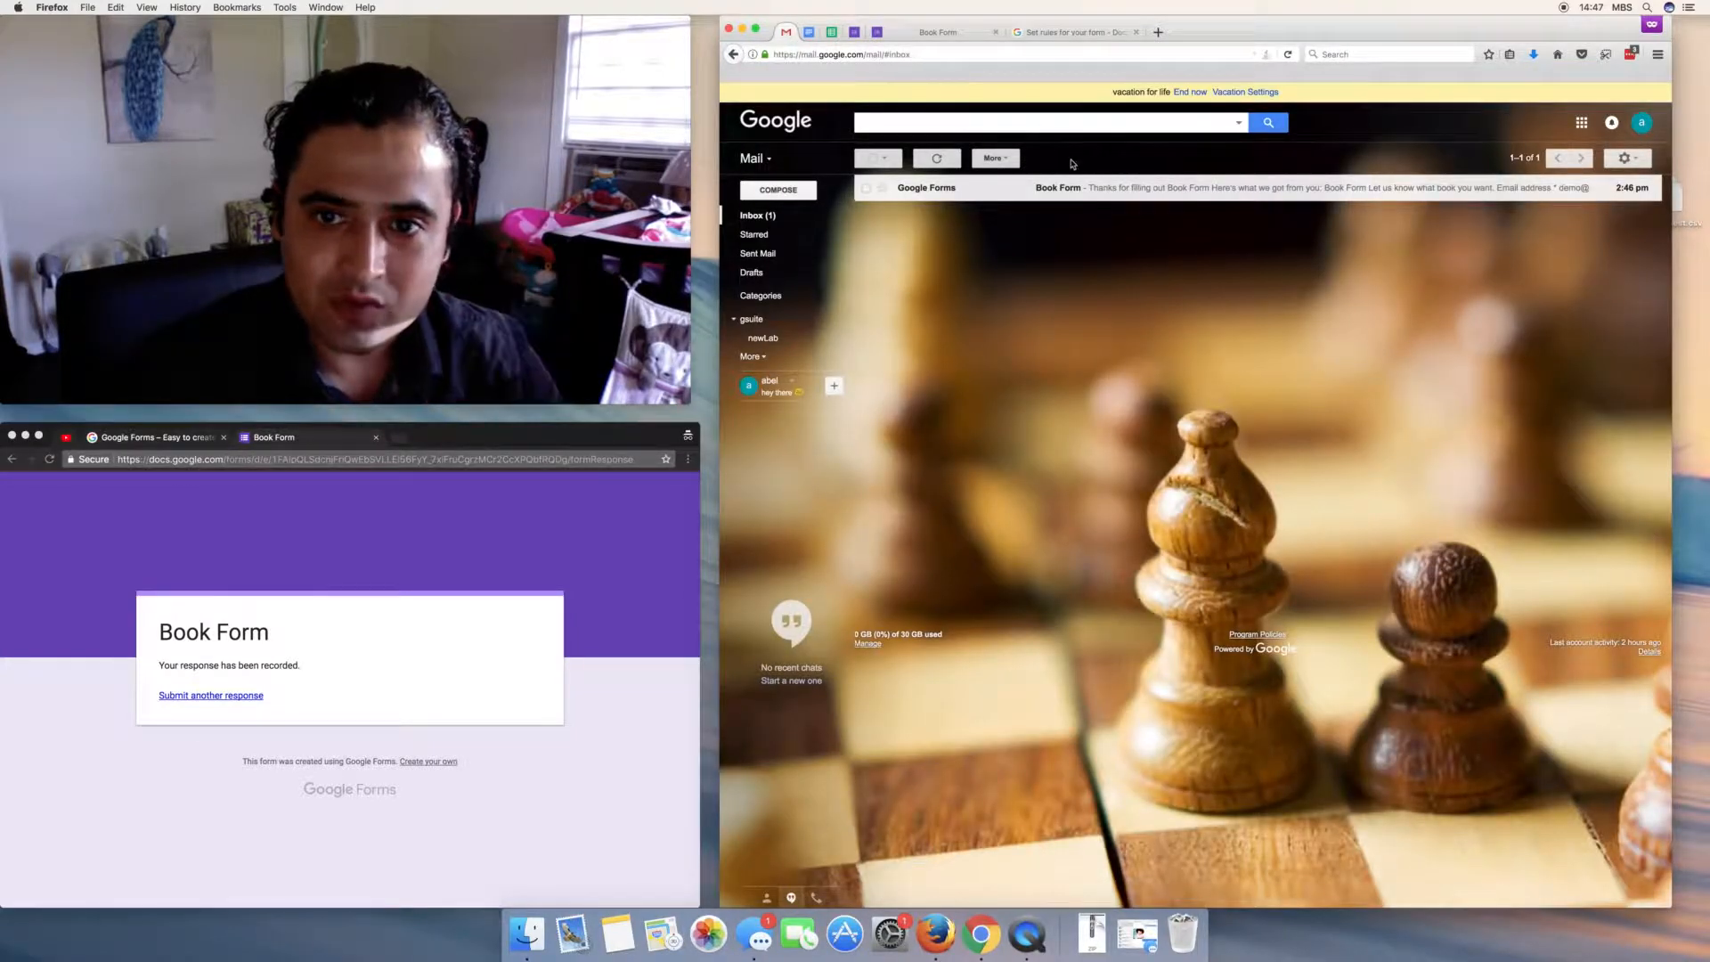
pyautogui.click(983, 193)
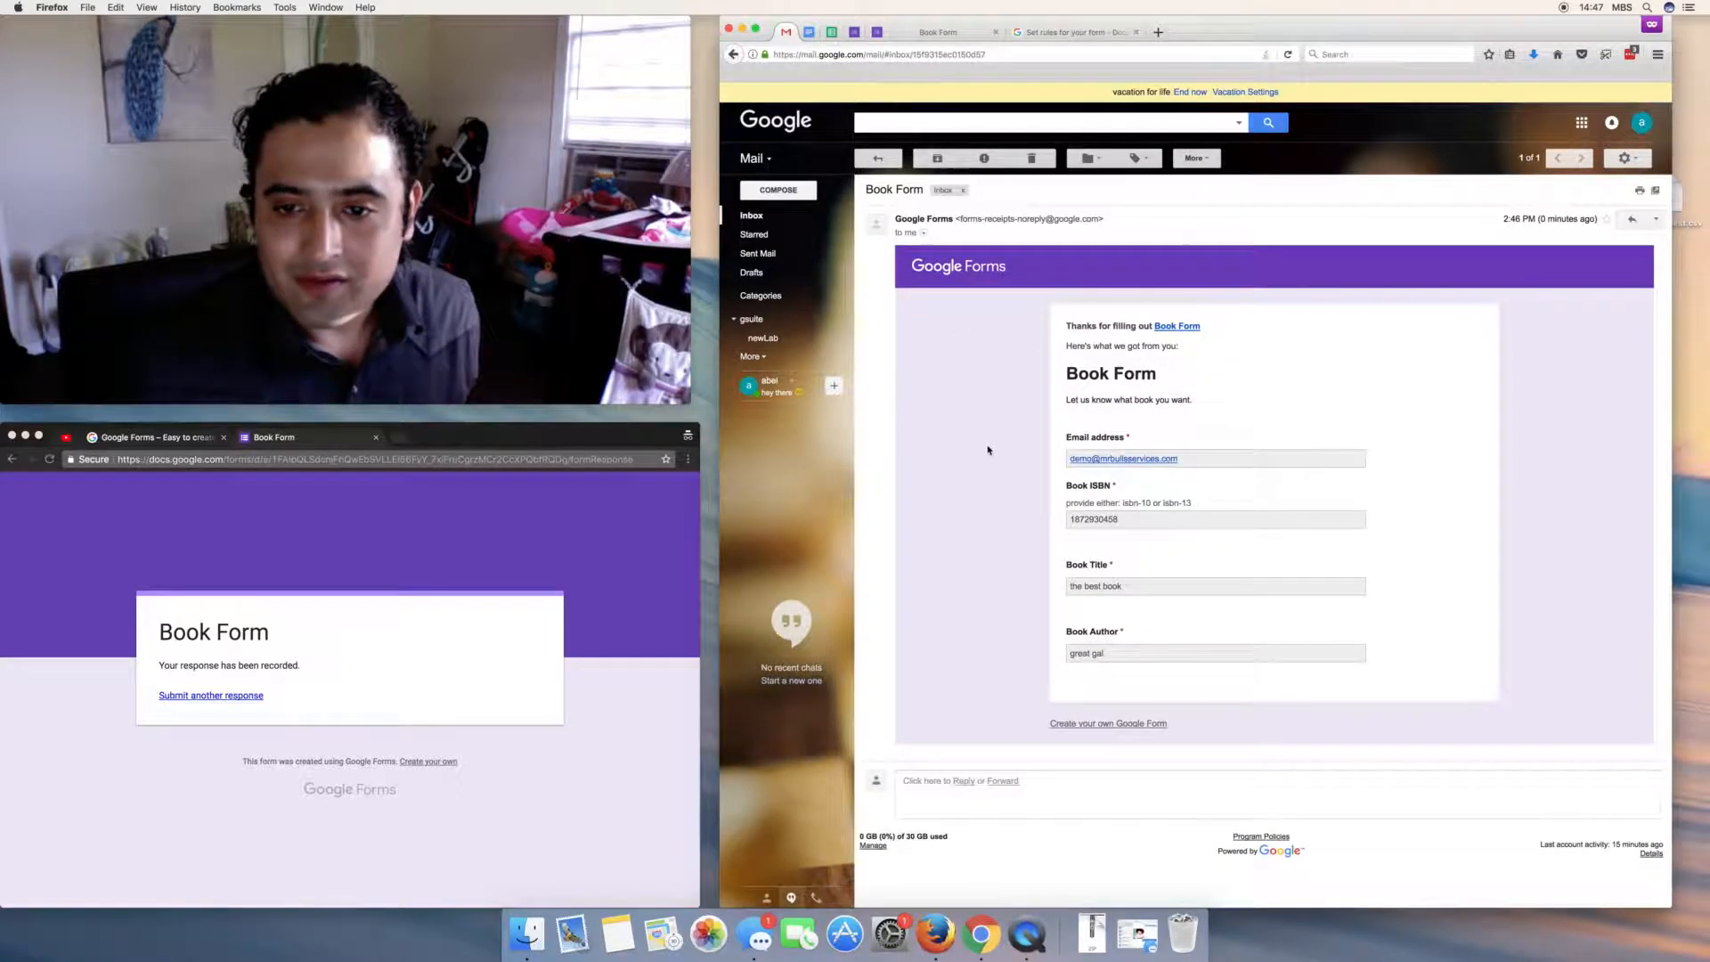
pyautogui.scroll(-2, 989, 454)
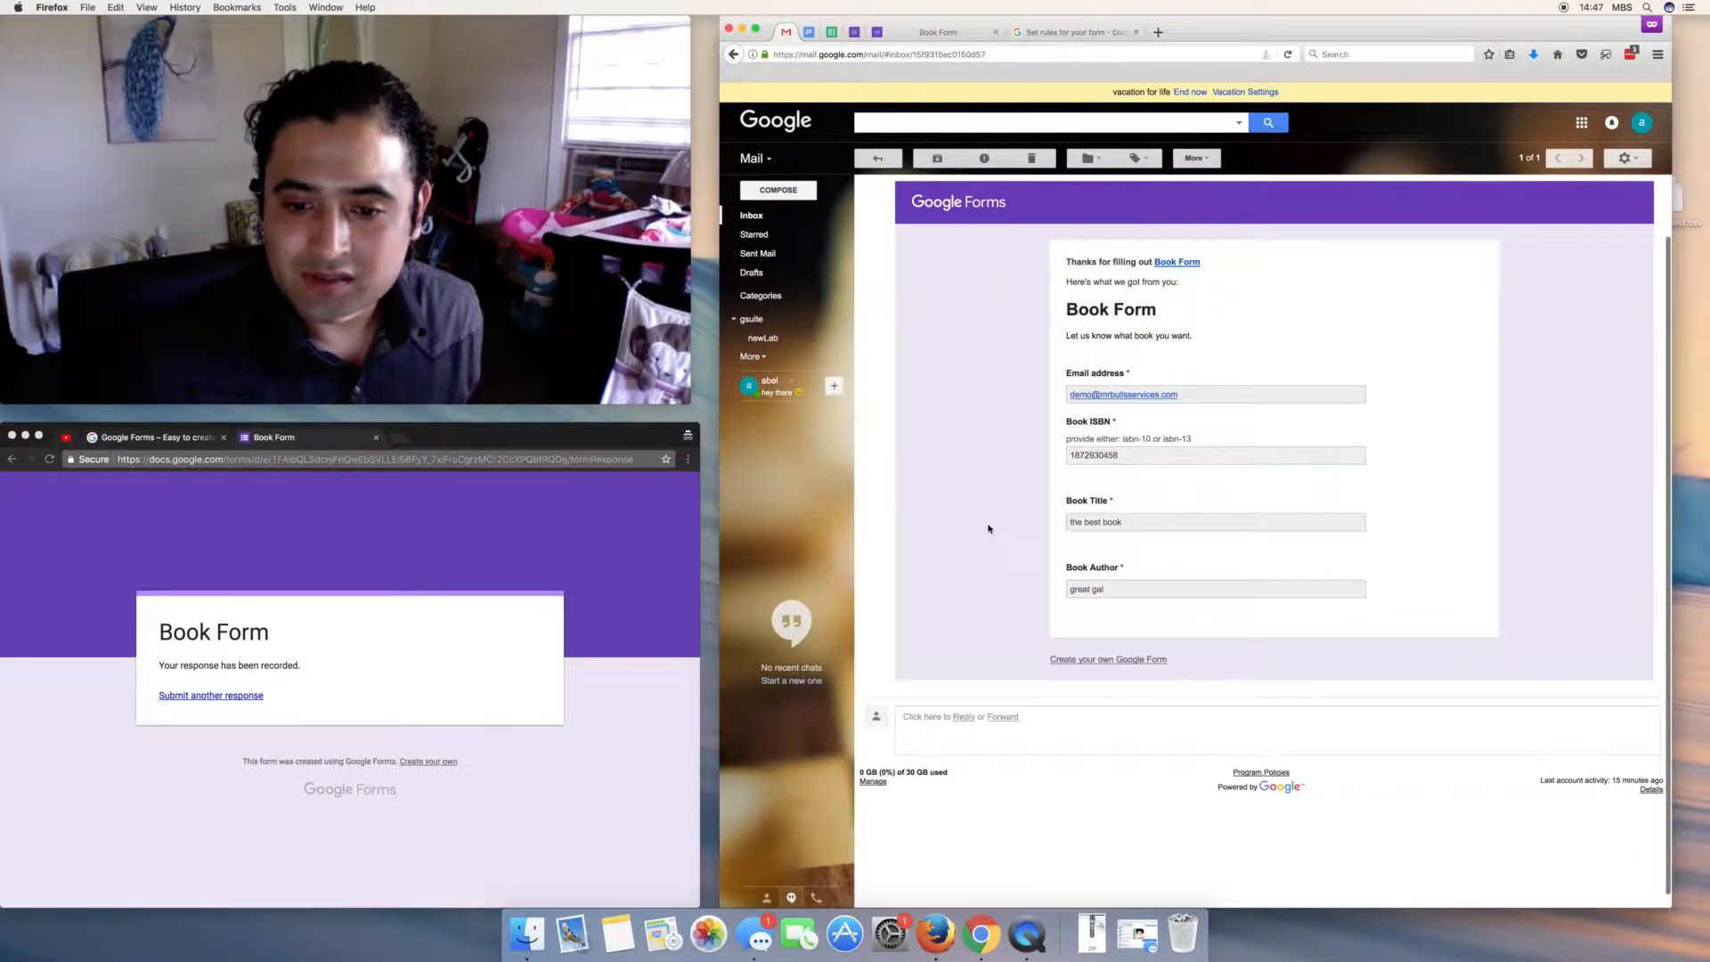
pyautogui.scroll(2, 986, 530)
pyautogui.click(1107, 723)
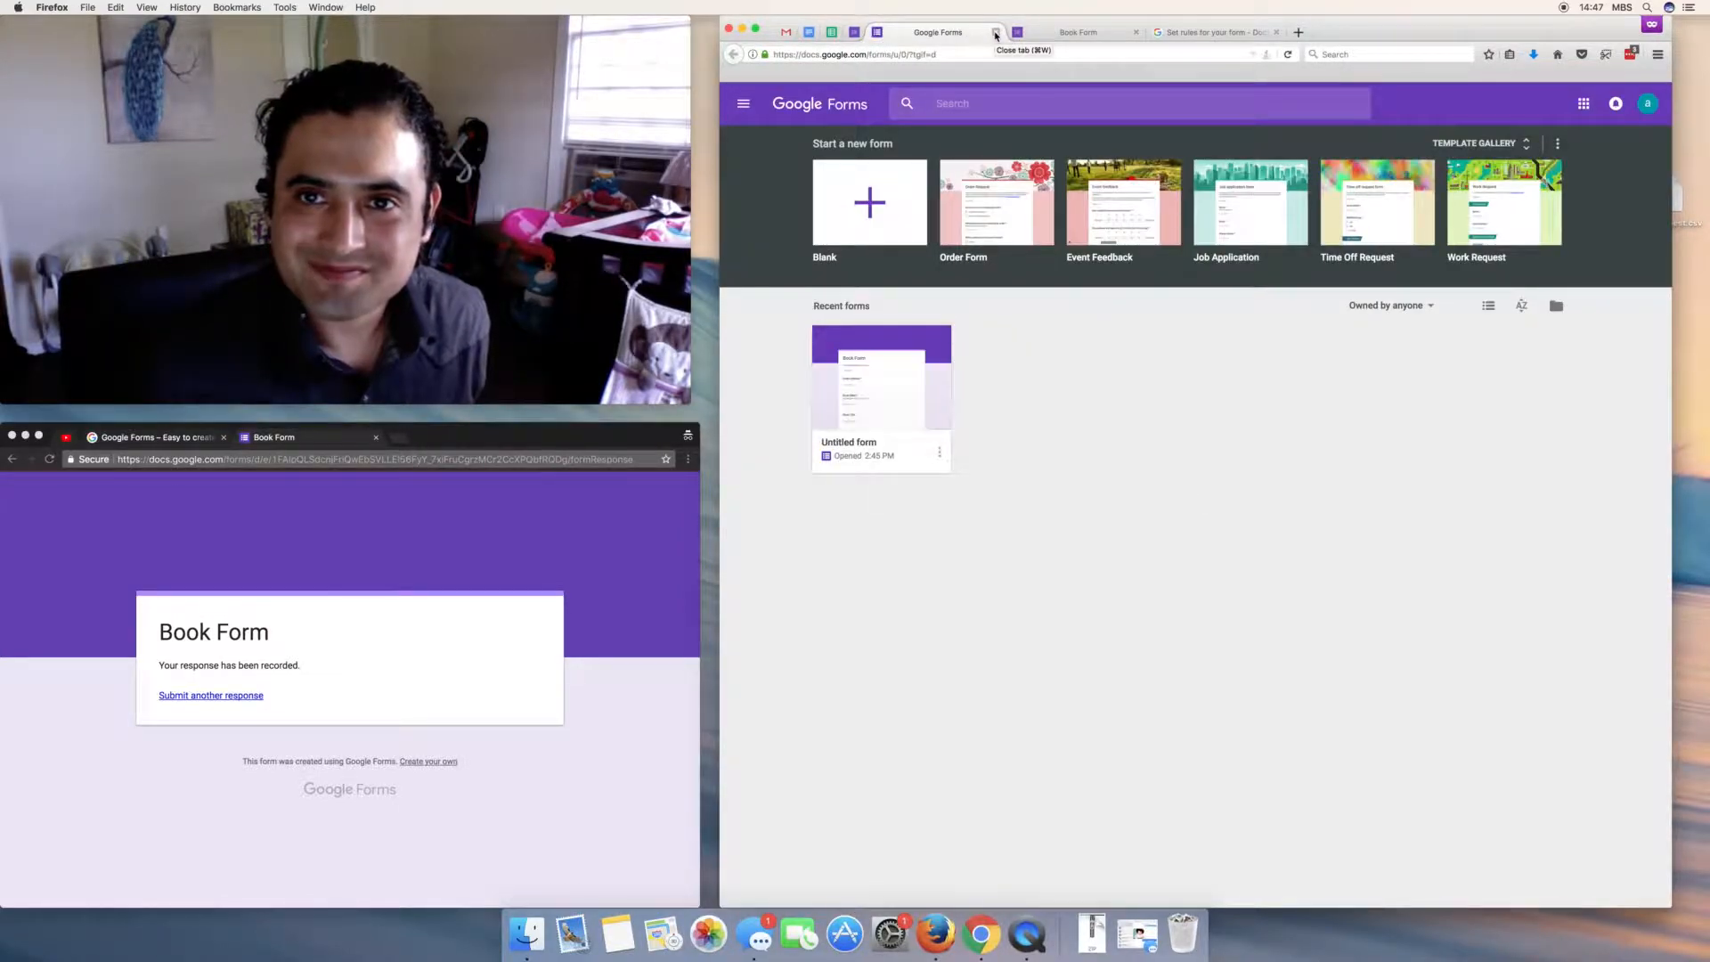
pyautogui.click(995, 33)
pyautogui.click(852, 36)
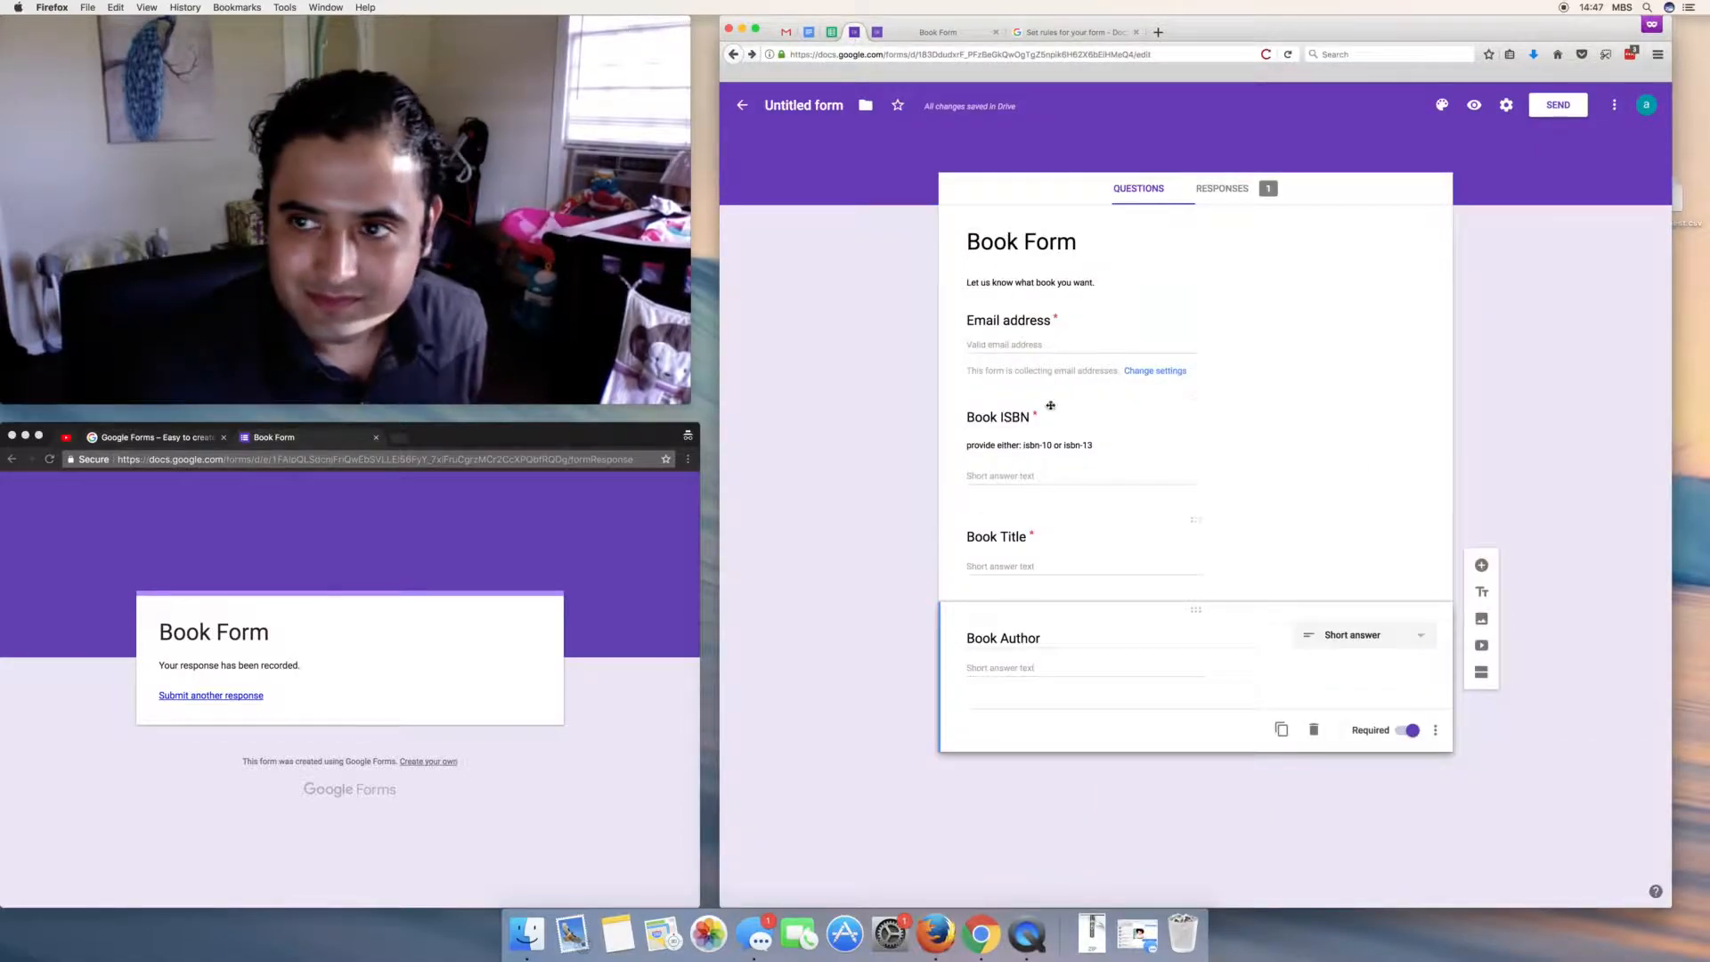
pyautogui.click(1474, 106)
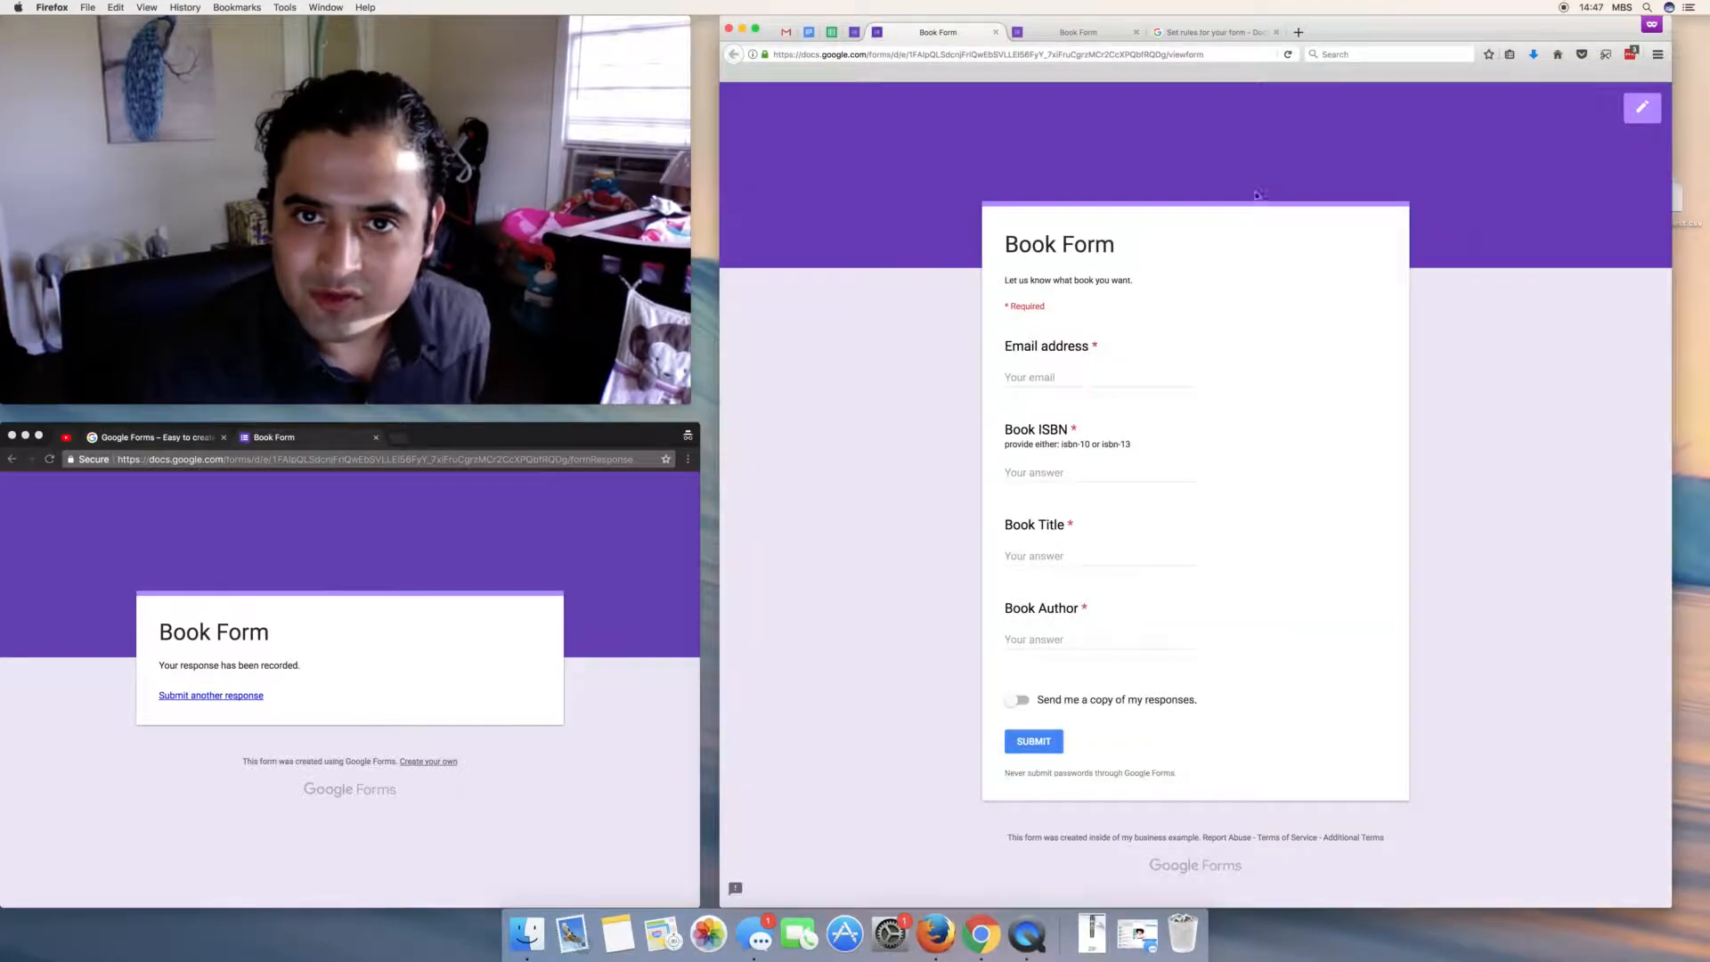
pyautogui.click(1037, 378)
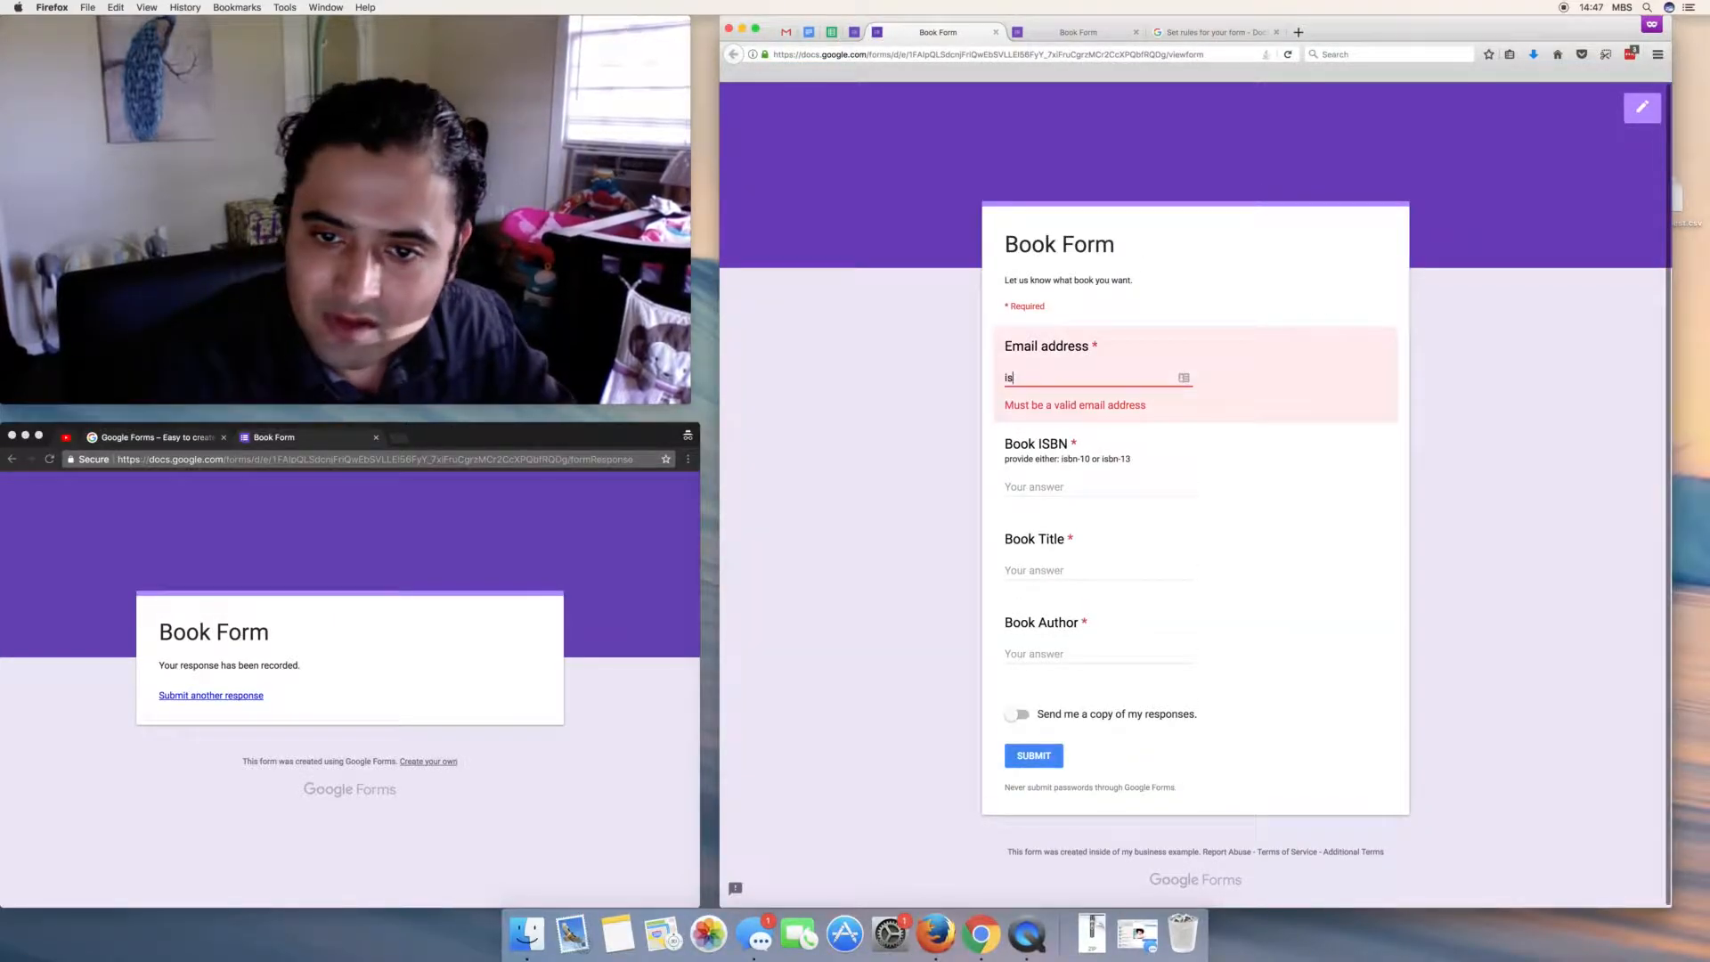
pyautogui.press('Tab')
pyautogui.write('1234567890')
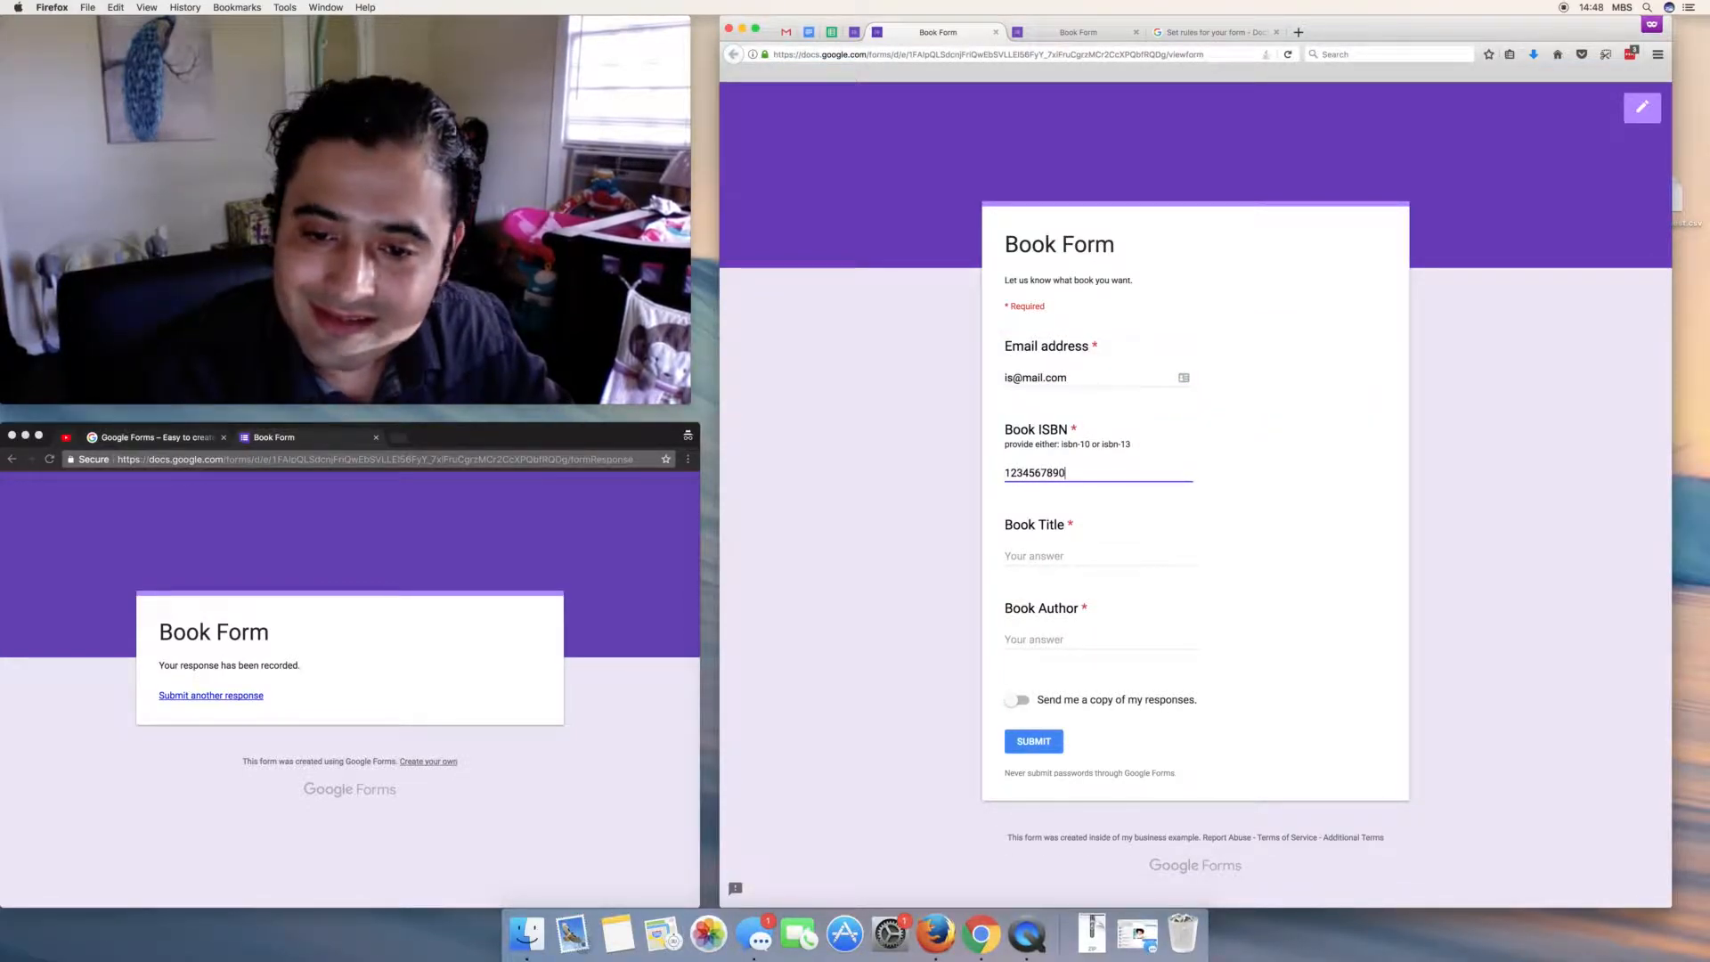
pyautogui.press('Tab')
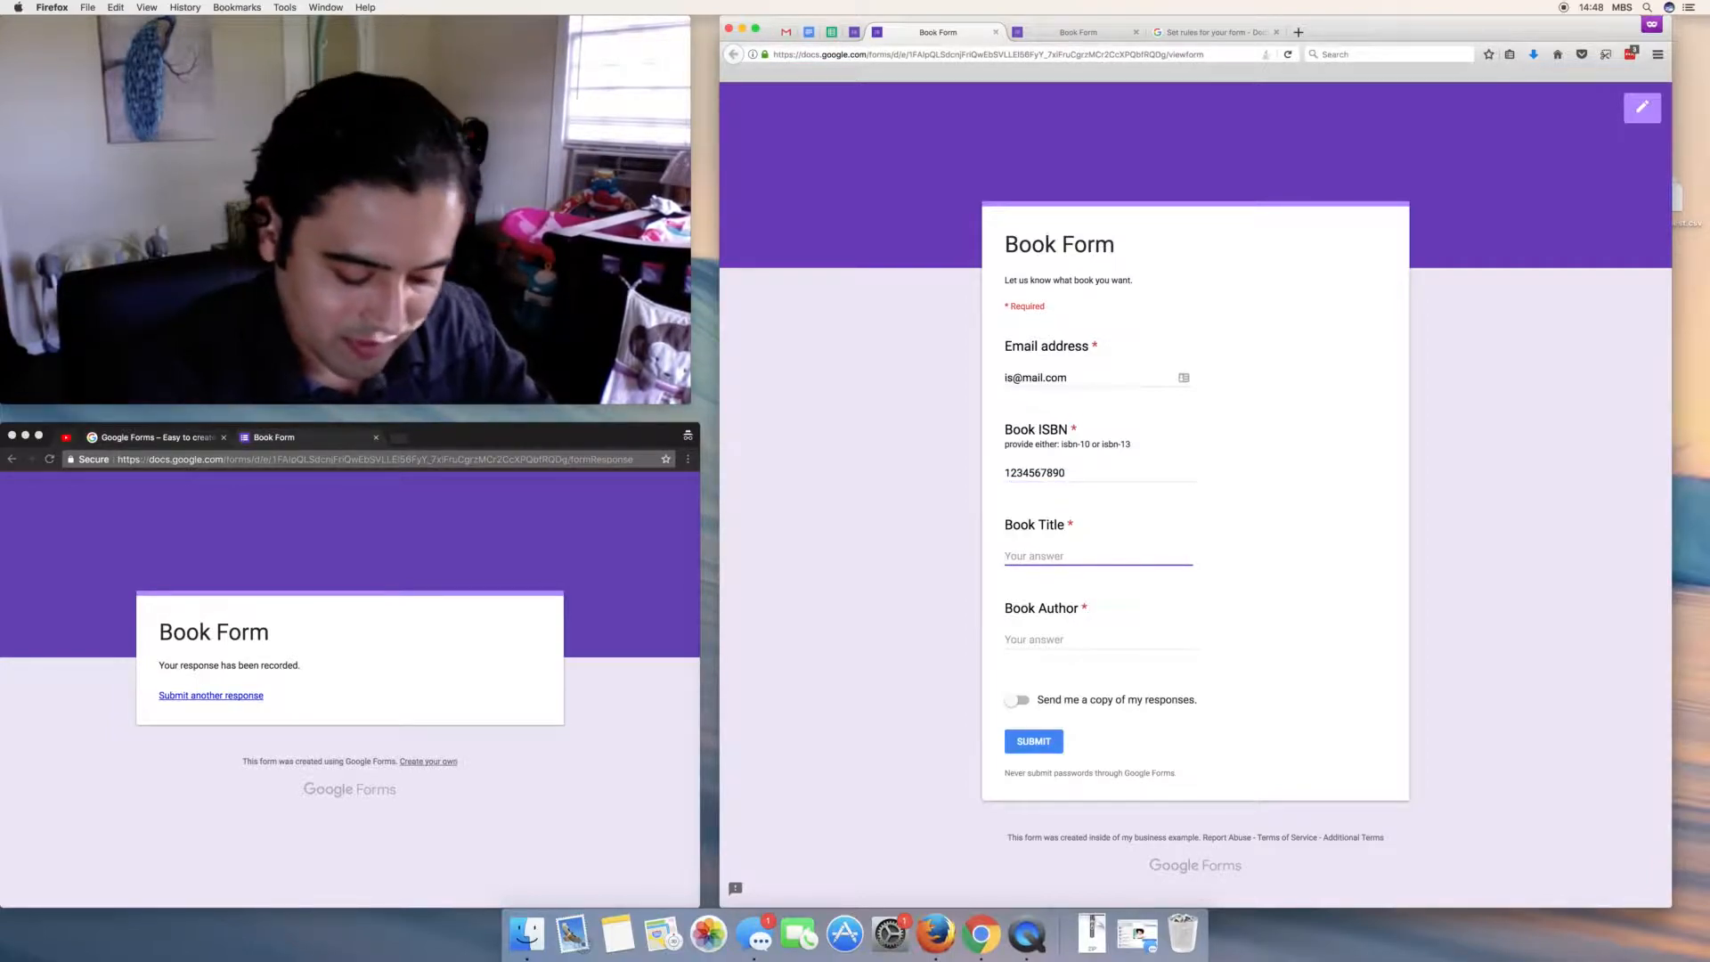
pyautogui.write('1984')
pyautogui.press('Tab')
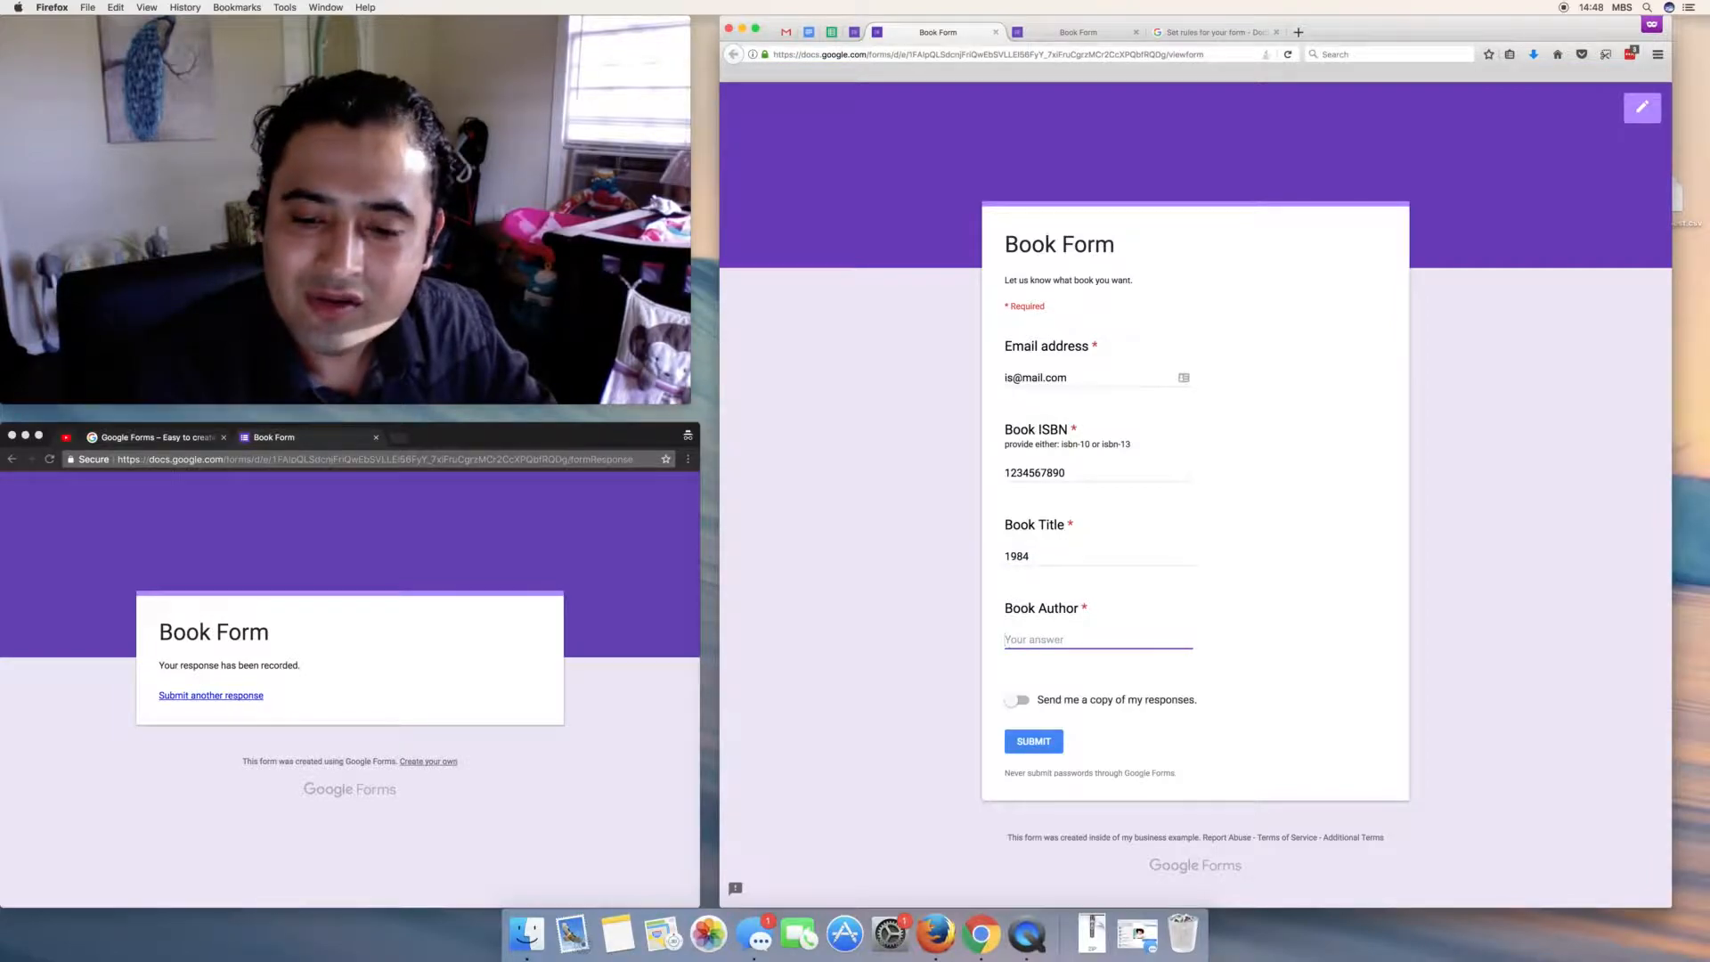
pyautogui.write('Oliver')
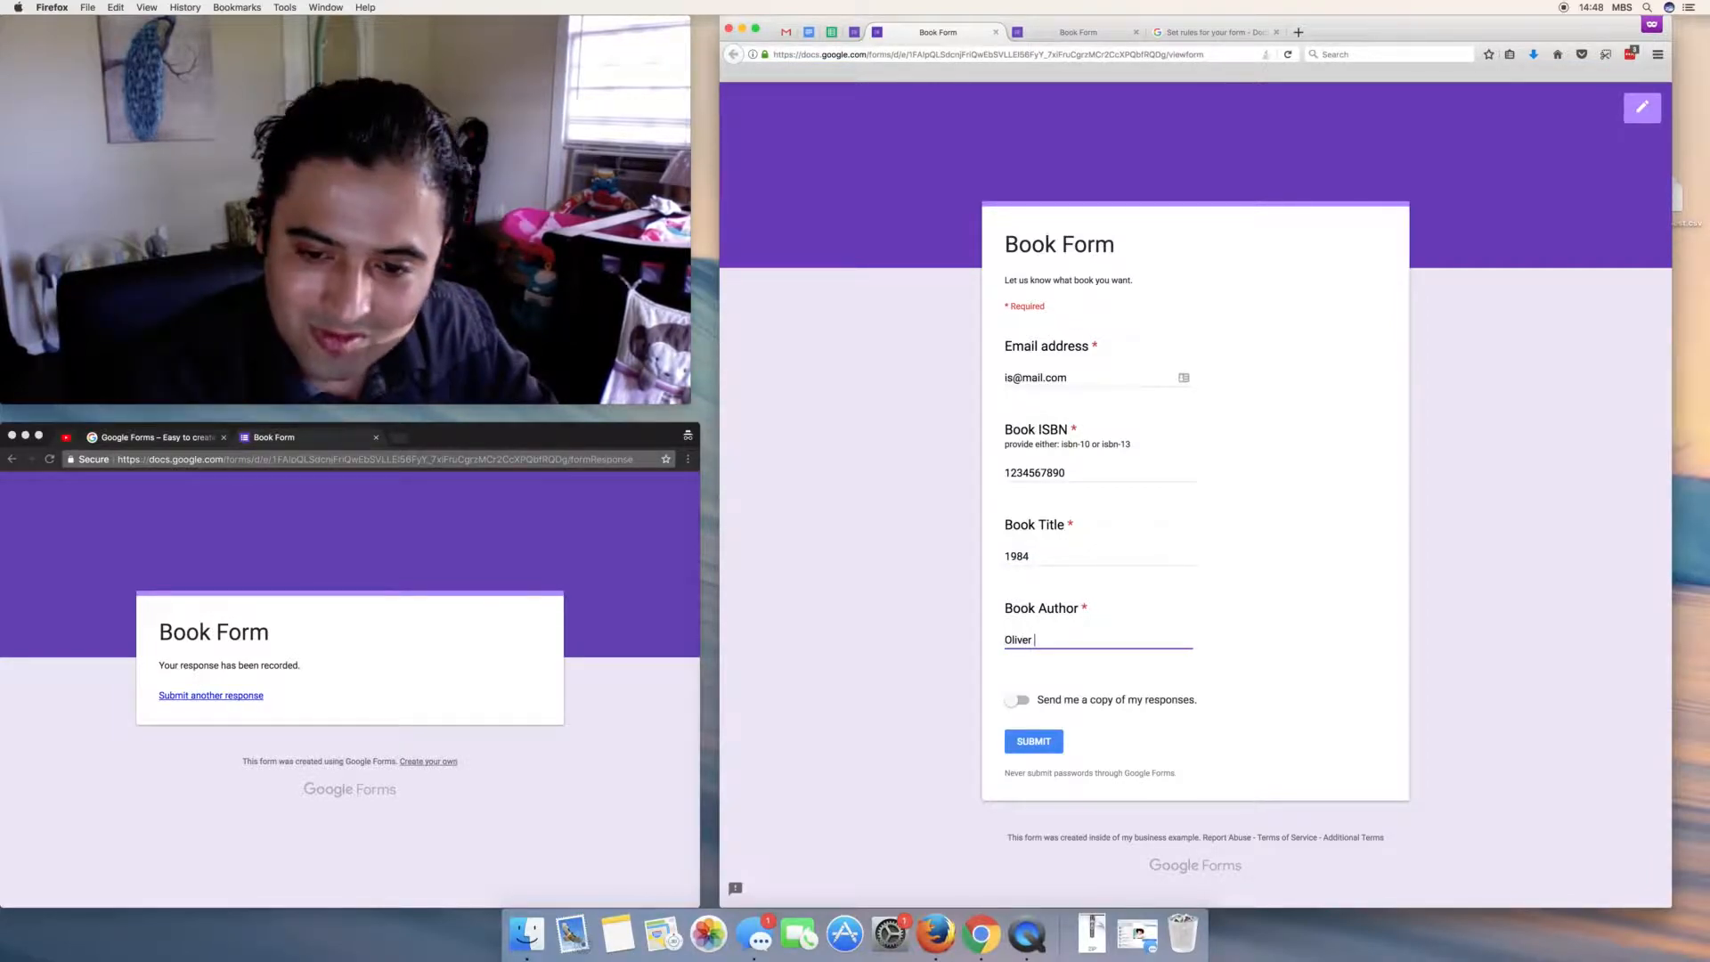
# - Search the web for '1984' in a new private tab
pyautogui.click(1310, 32)
pyautogui.write('1984')
pyautogui.press('Escape')
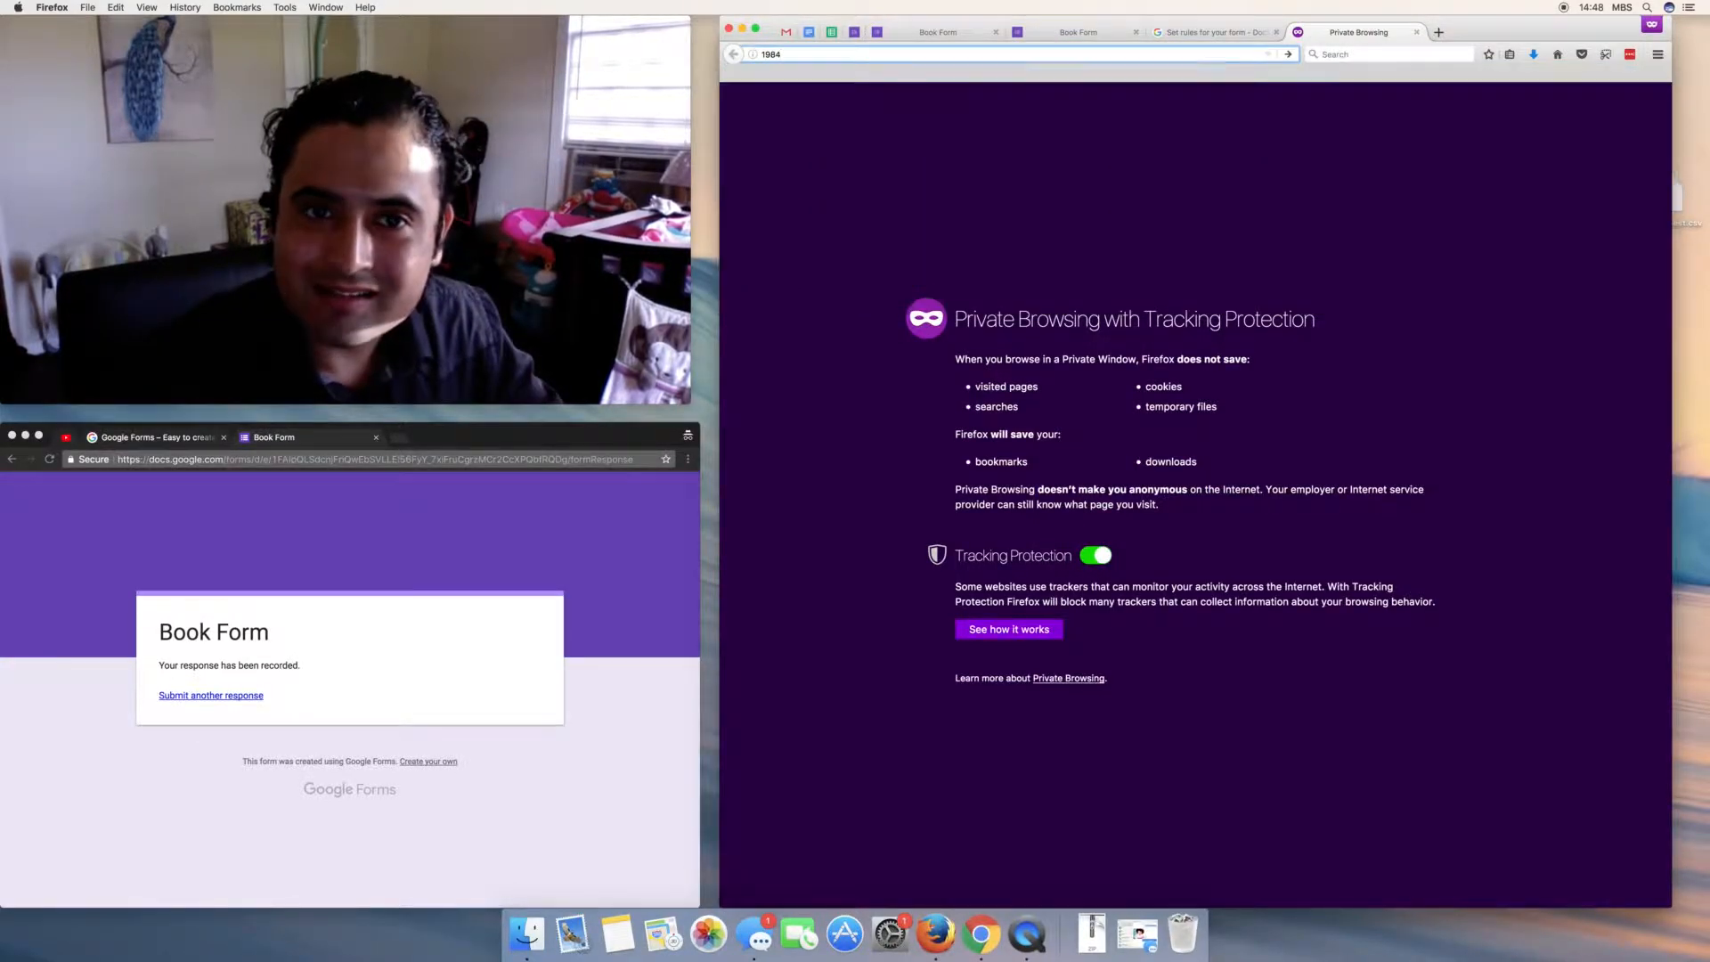
pyautogui.press('Return')
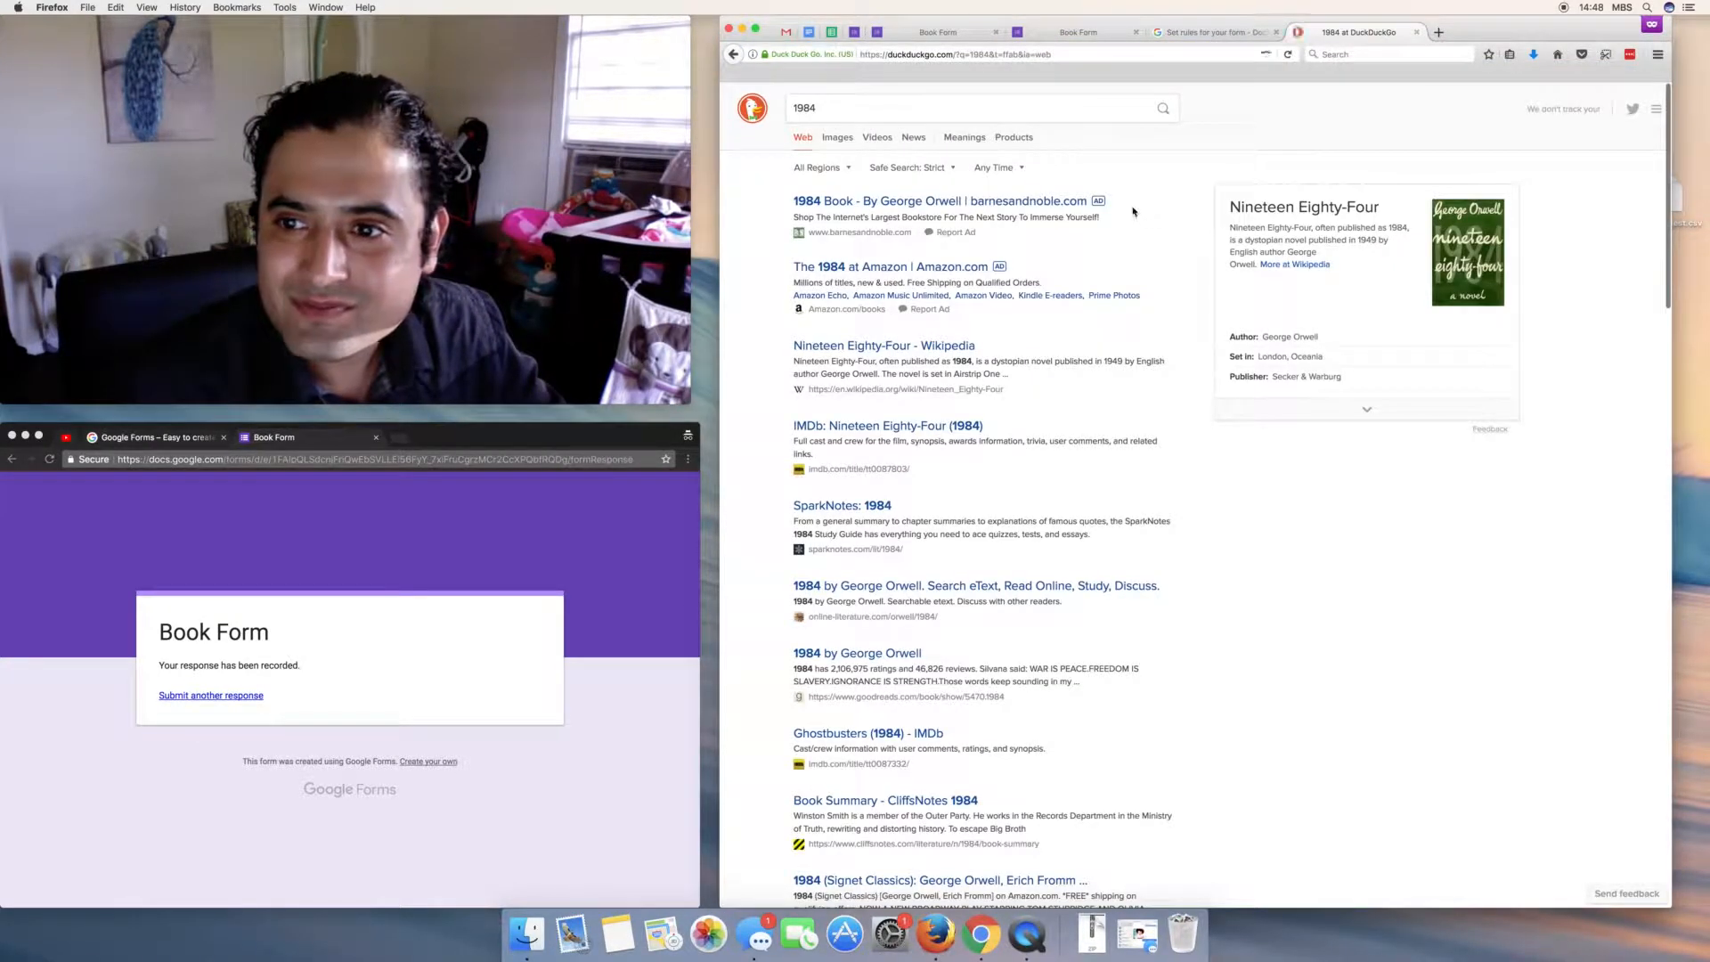
pyautogui.click(1054, 39)
# - Enter author 'George Orwell', submit the response, and start another response
pyautogui.click(972, 33)
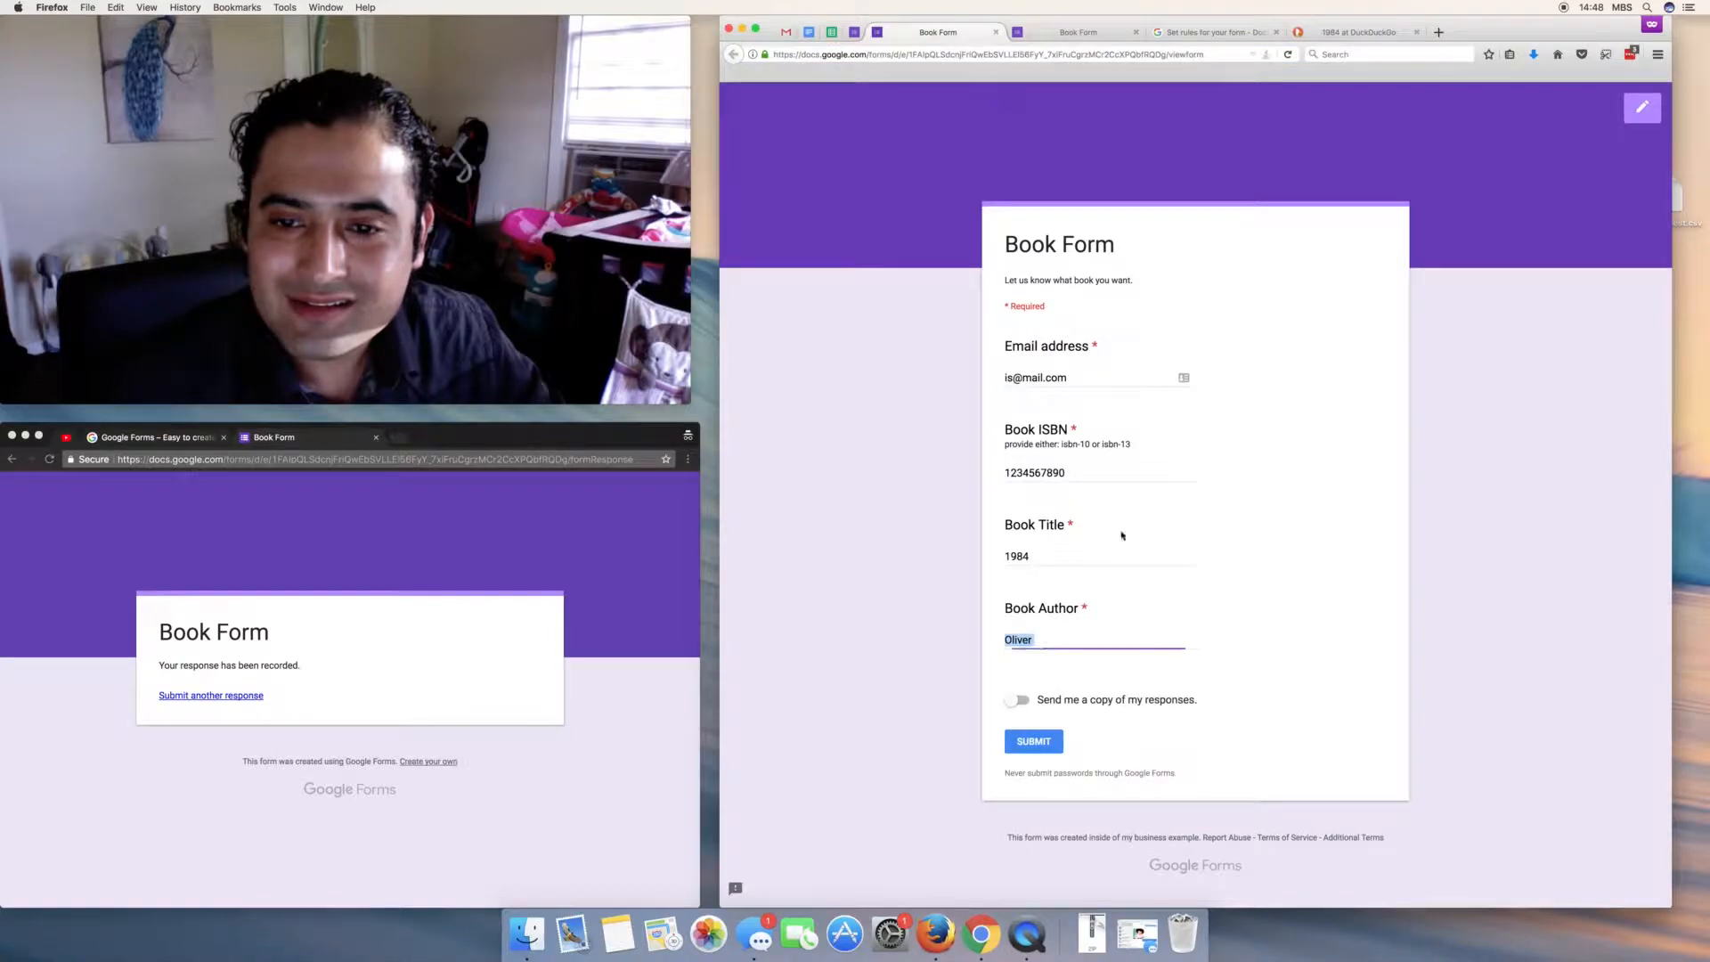
pyautogui.write('George ')
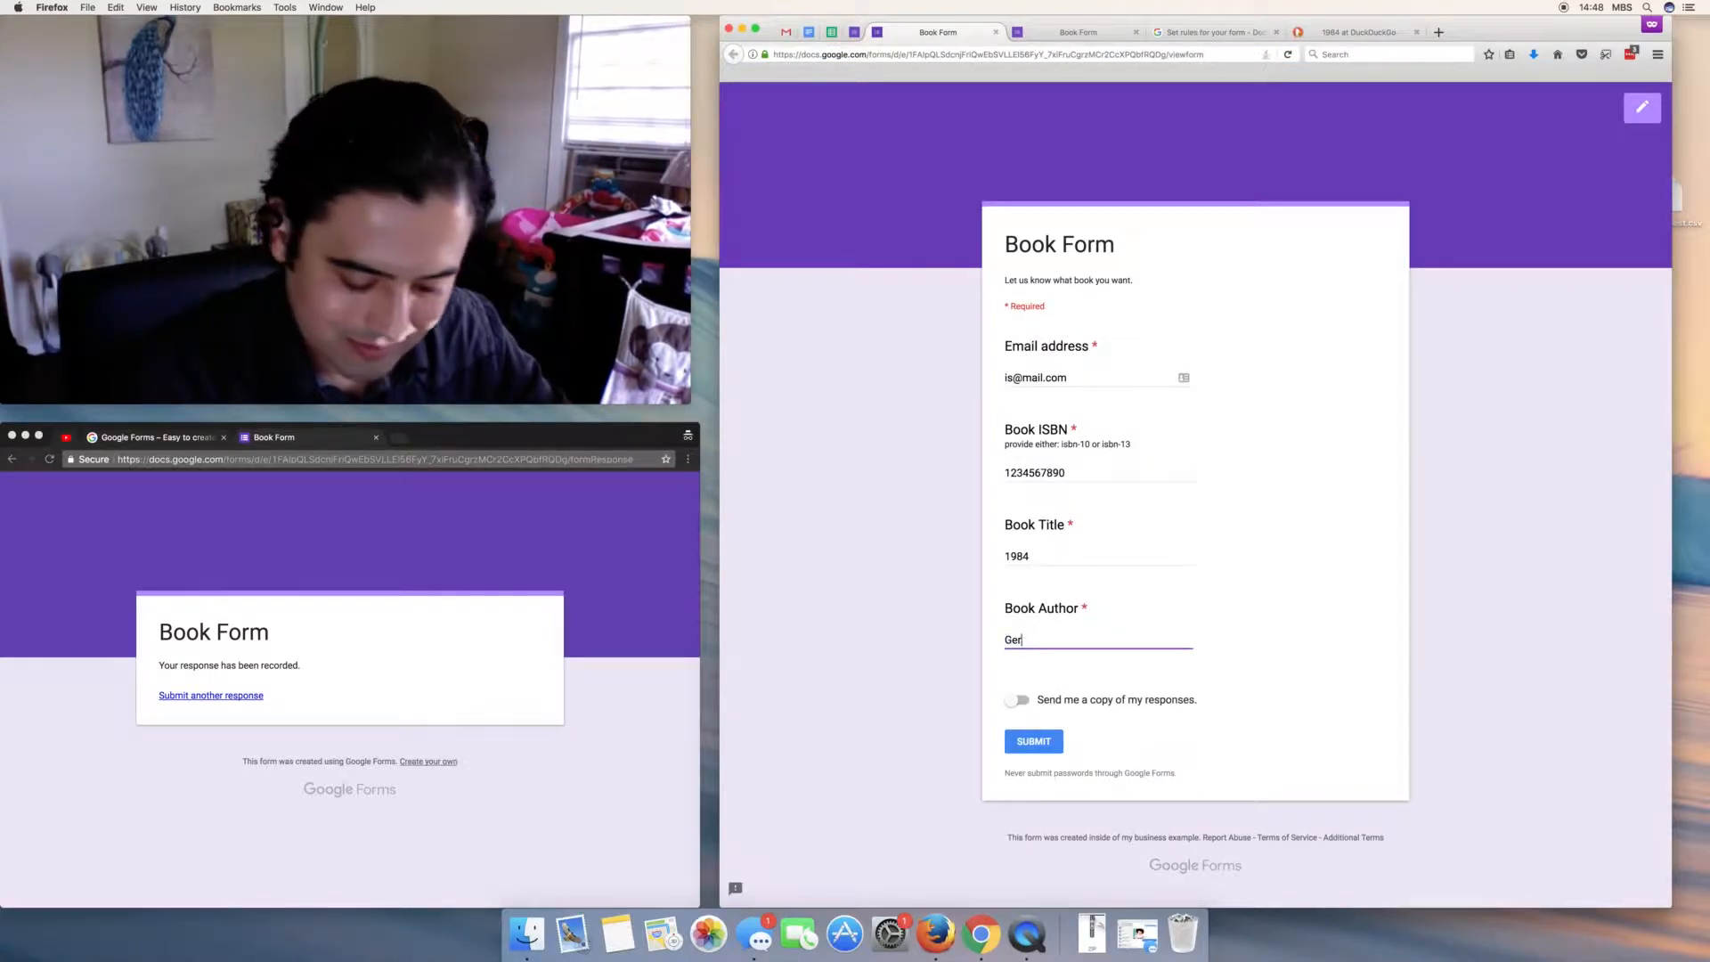
pyautogui.write('Orwell')
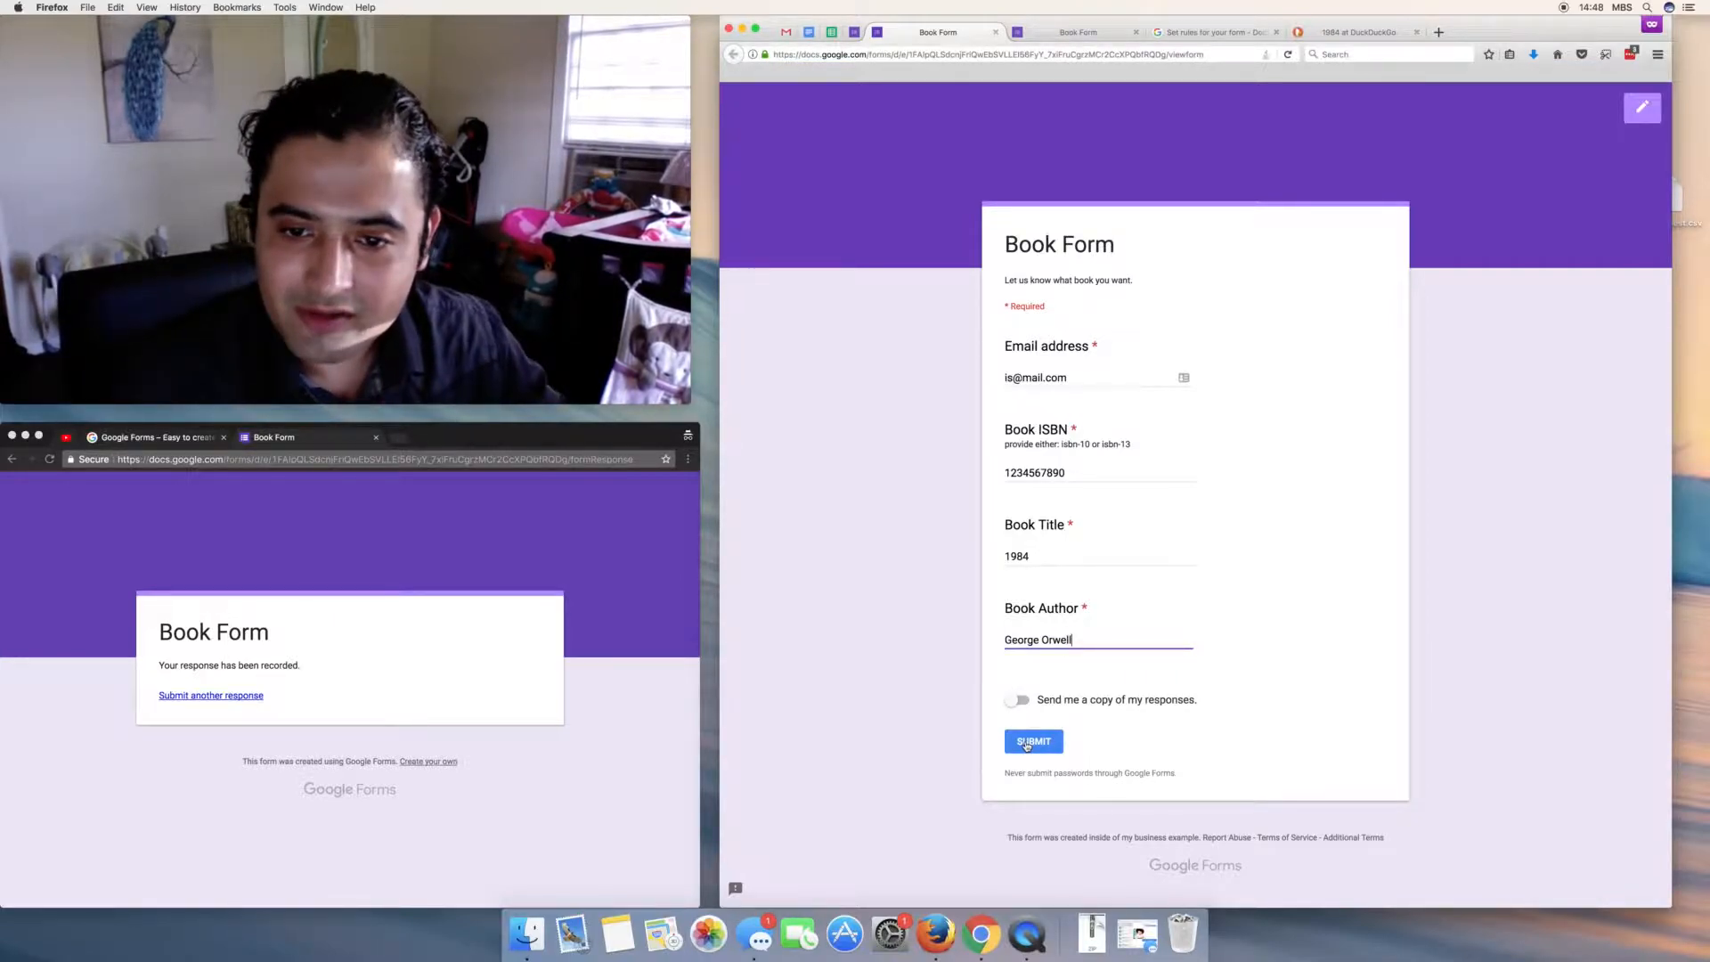
pyautogui.click(1027, 743)
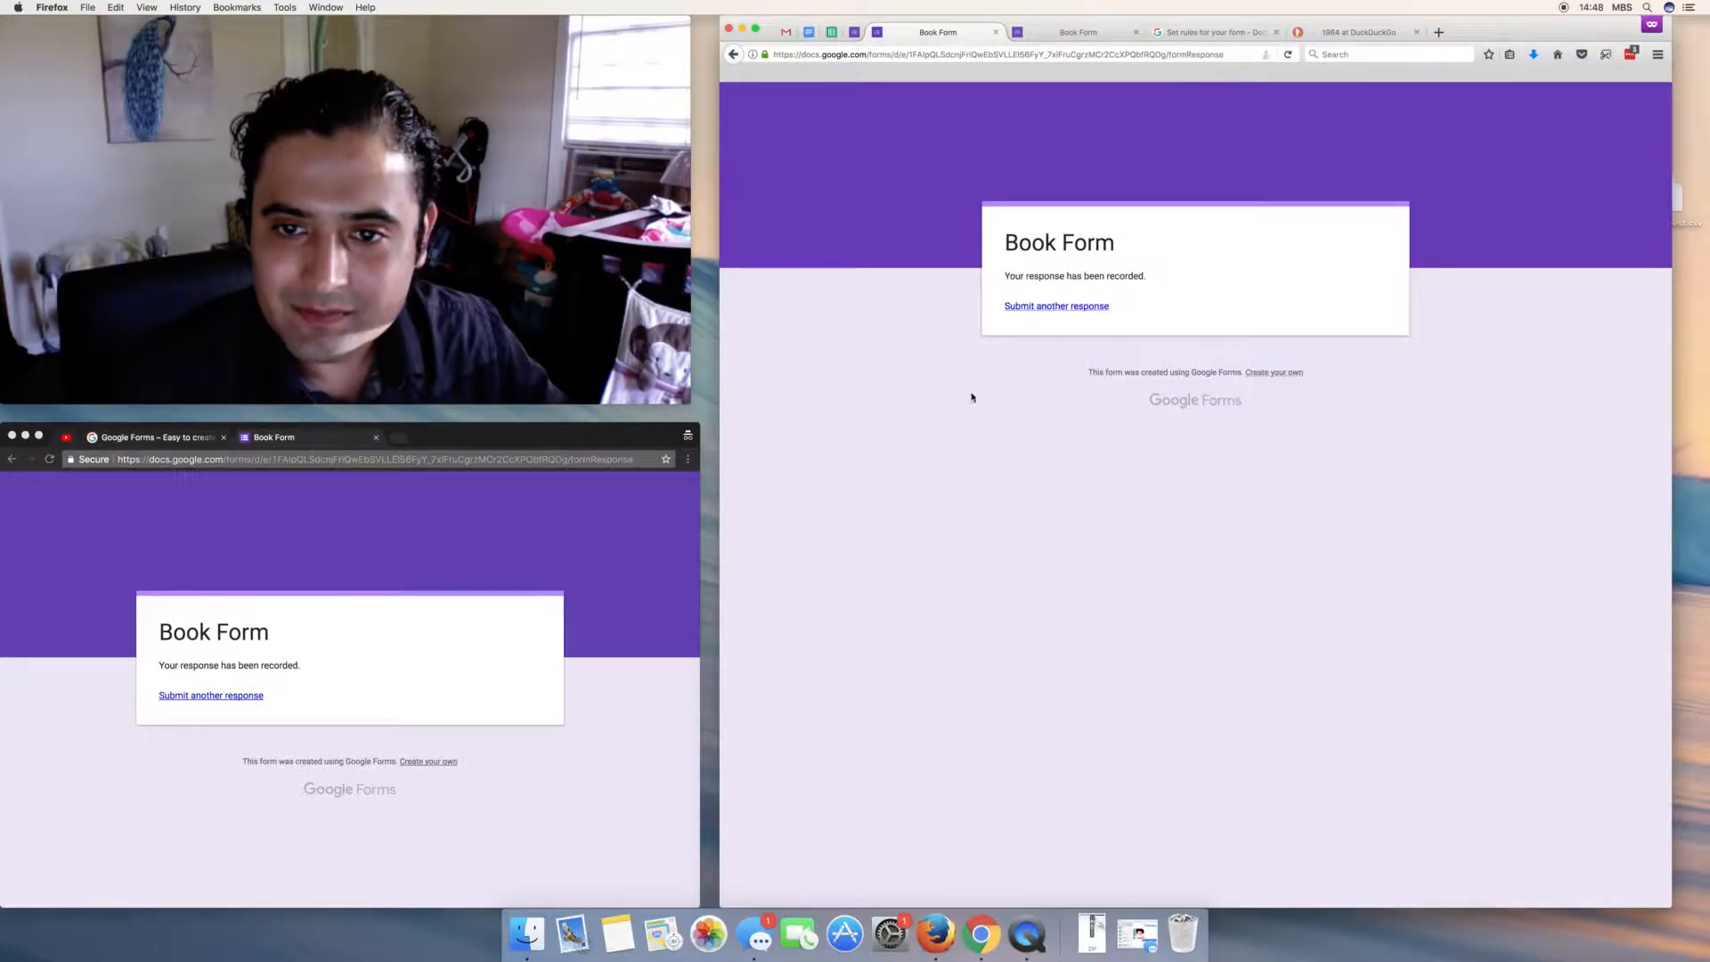
pyautogui.click(1048, 312)
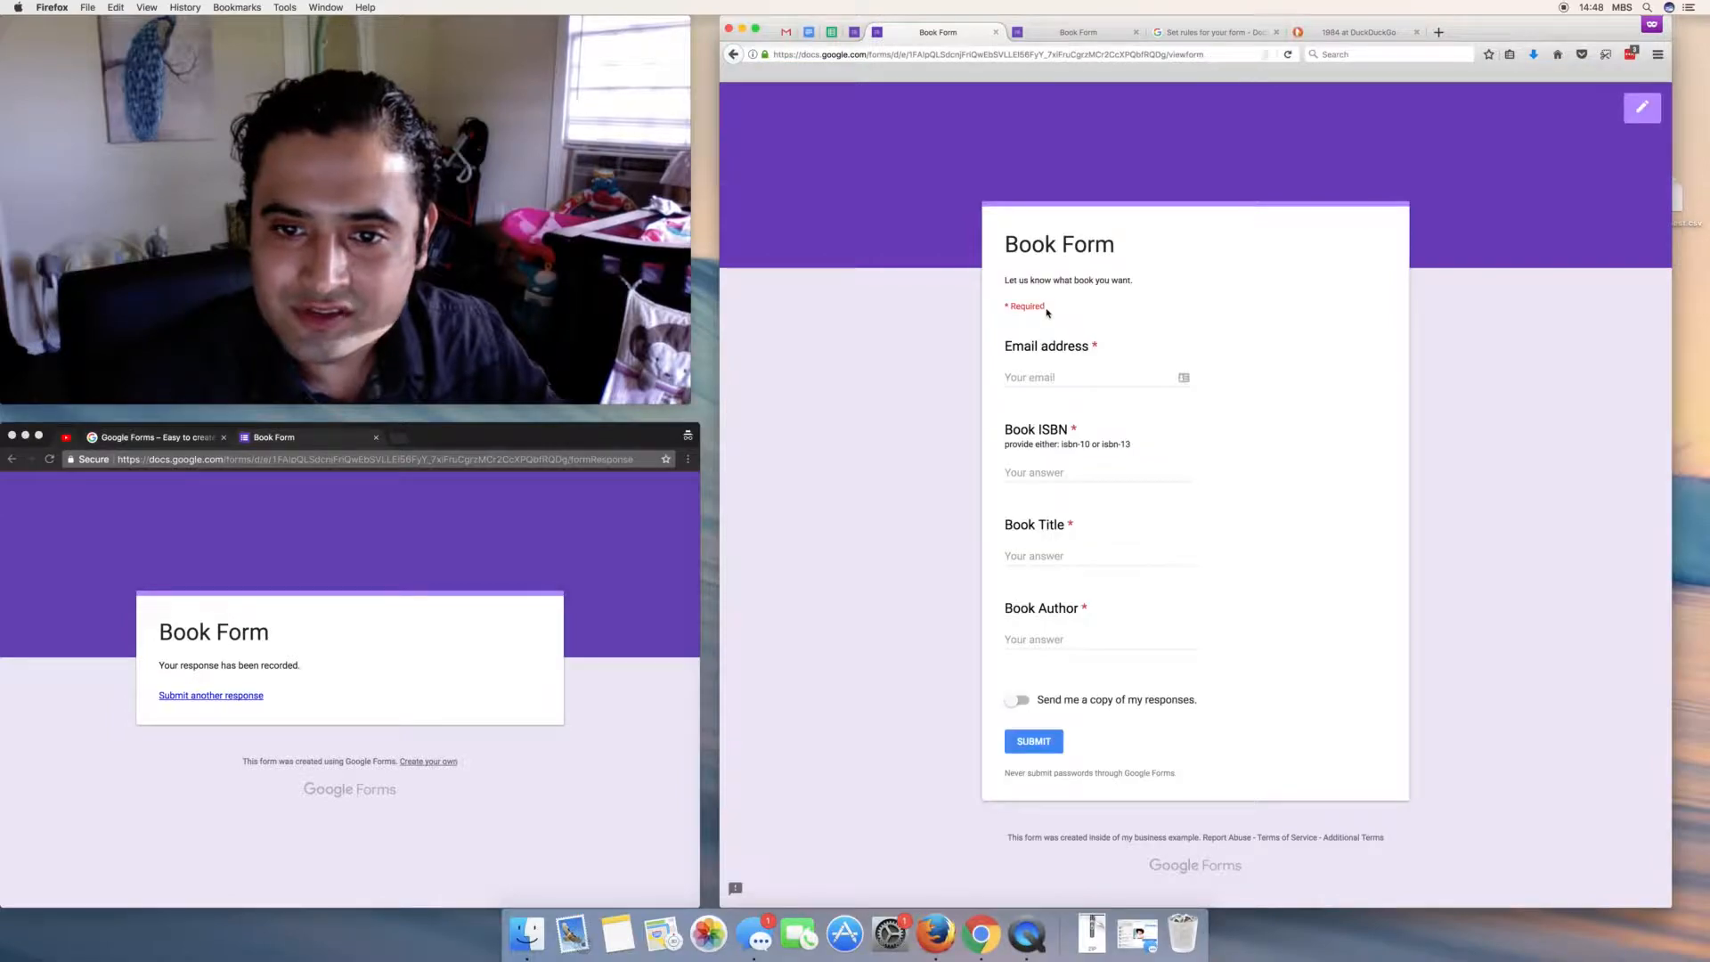
# - In the Book Form settings, tick 'Limit to 1 response' and save
pyautogui.click(859, 36)
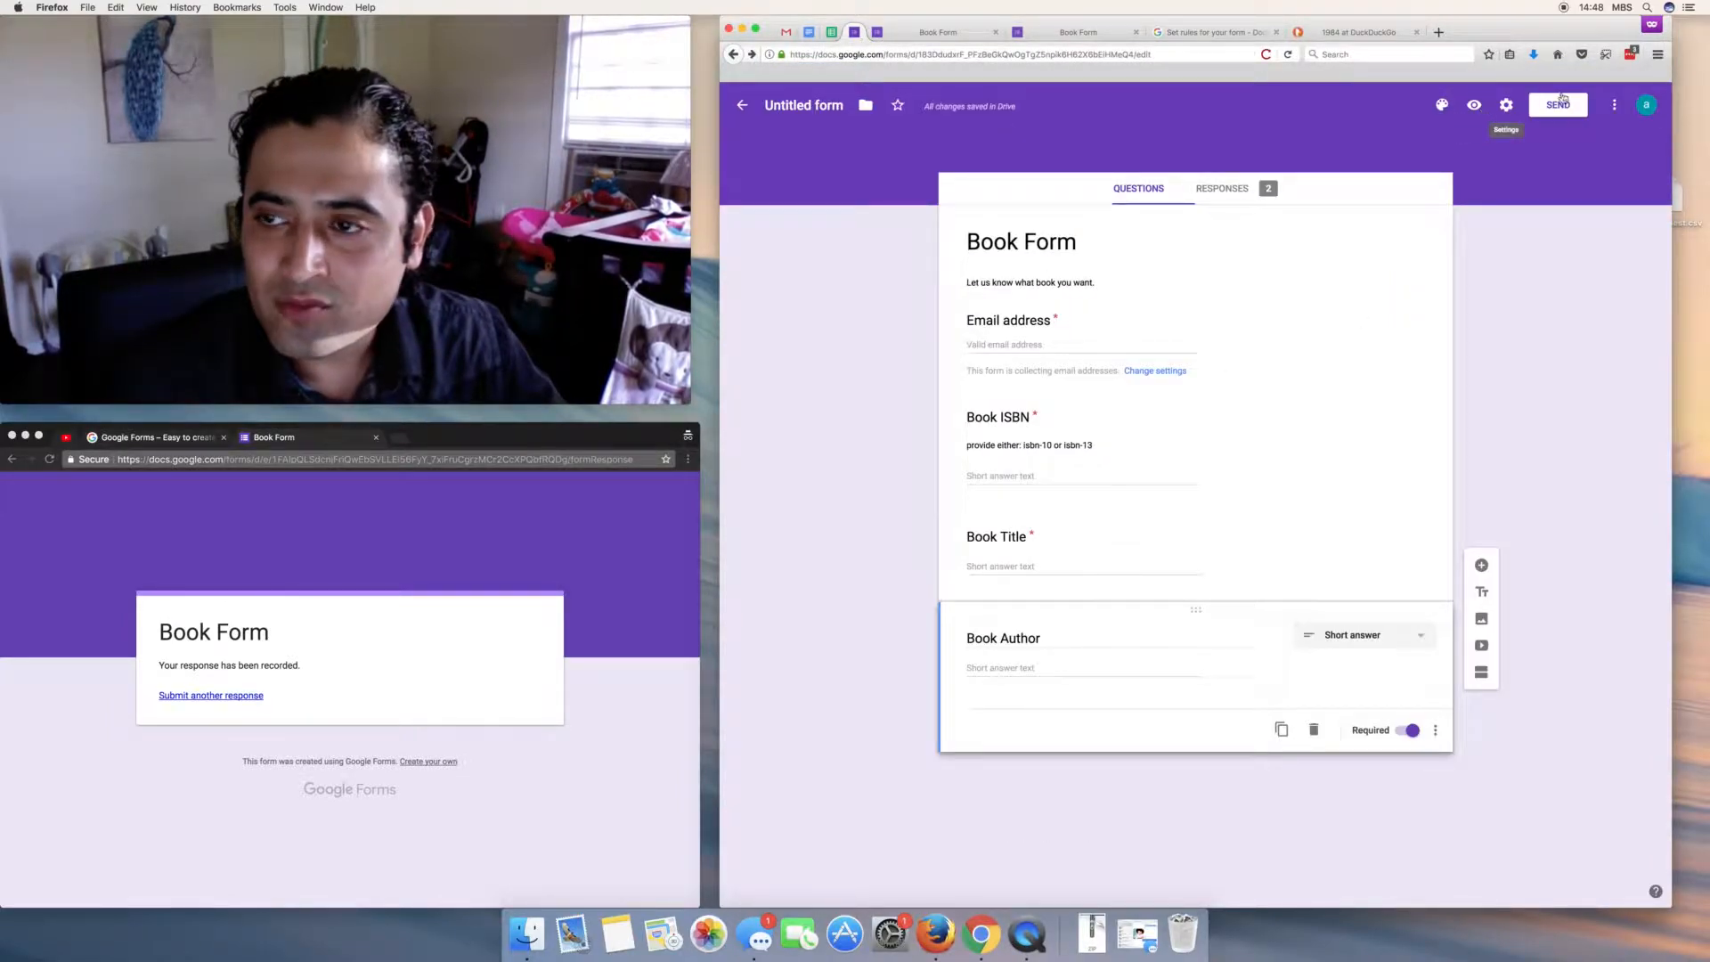
pyautogui.click(1505, 105)
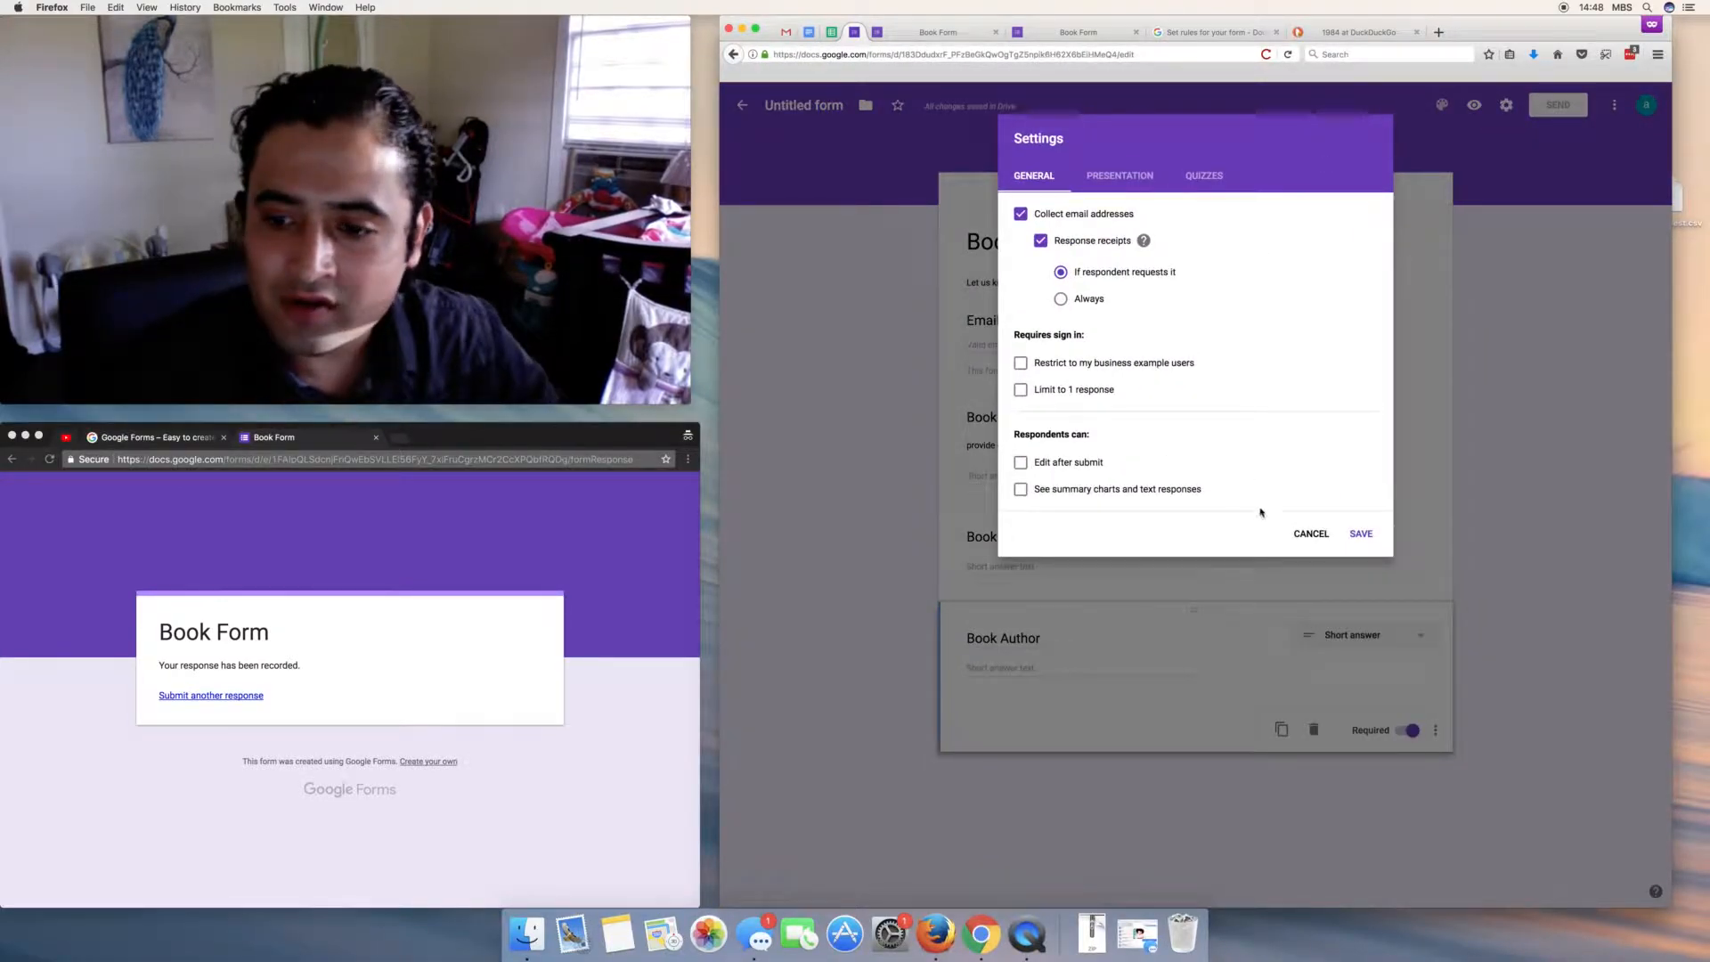
pyautogui.click(1311, 534)
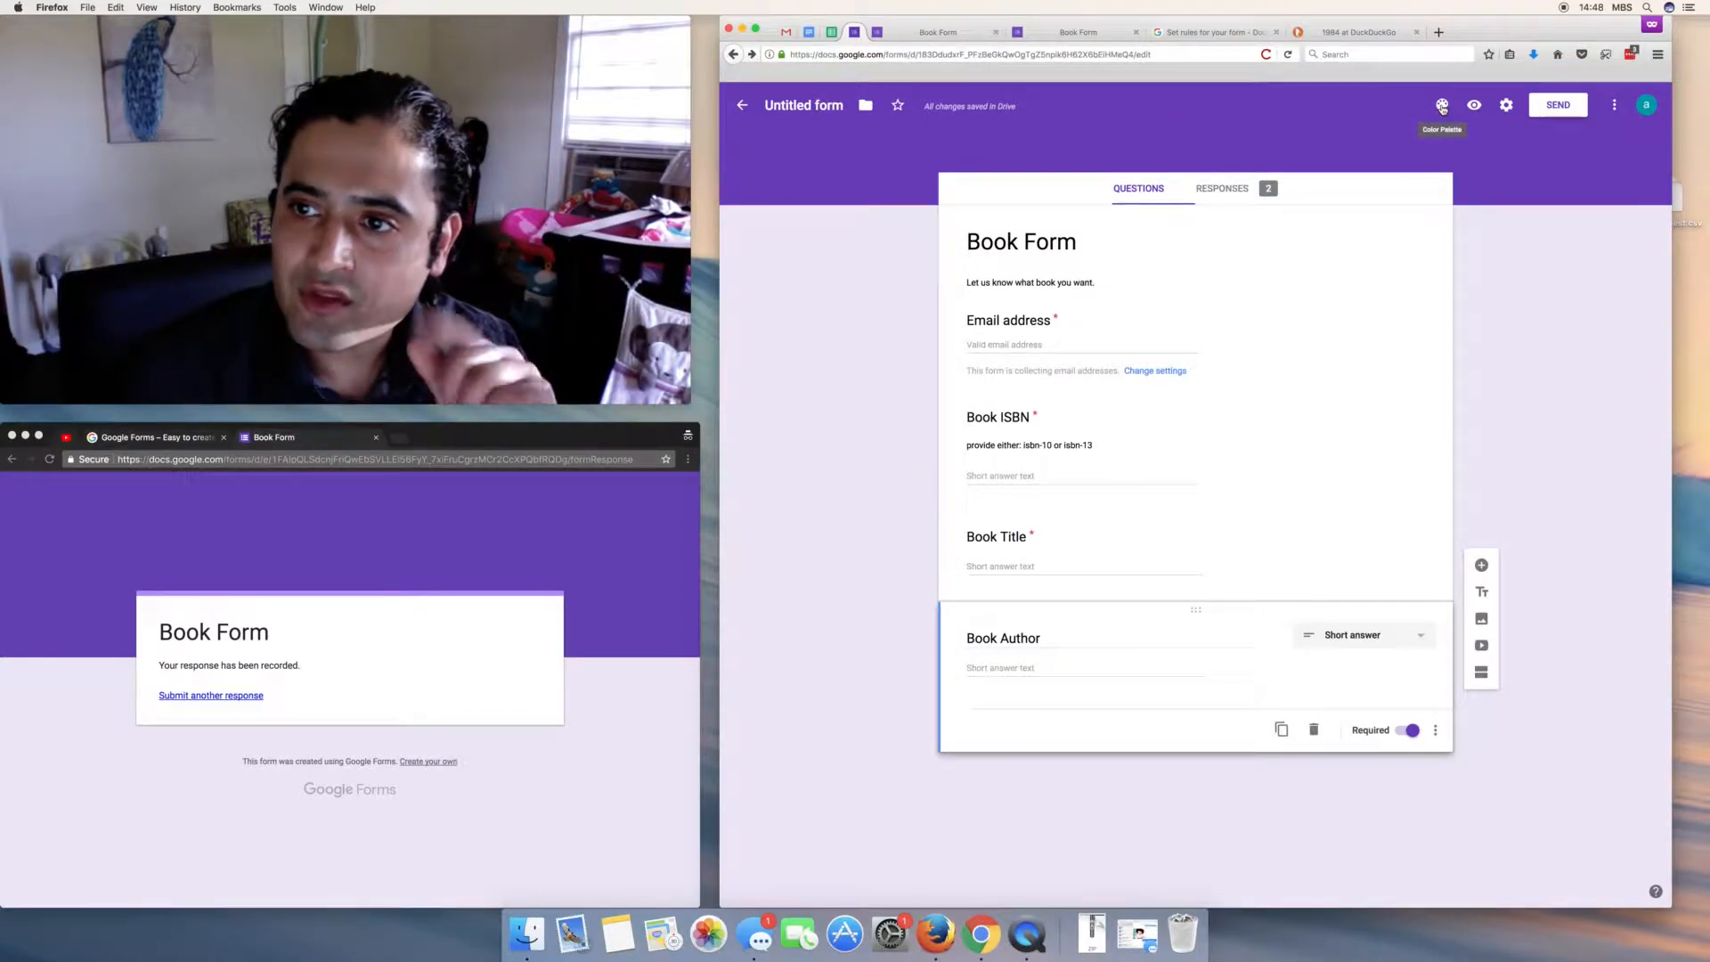
pyautogui.click(1506, 105)
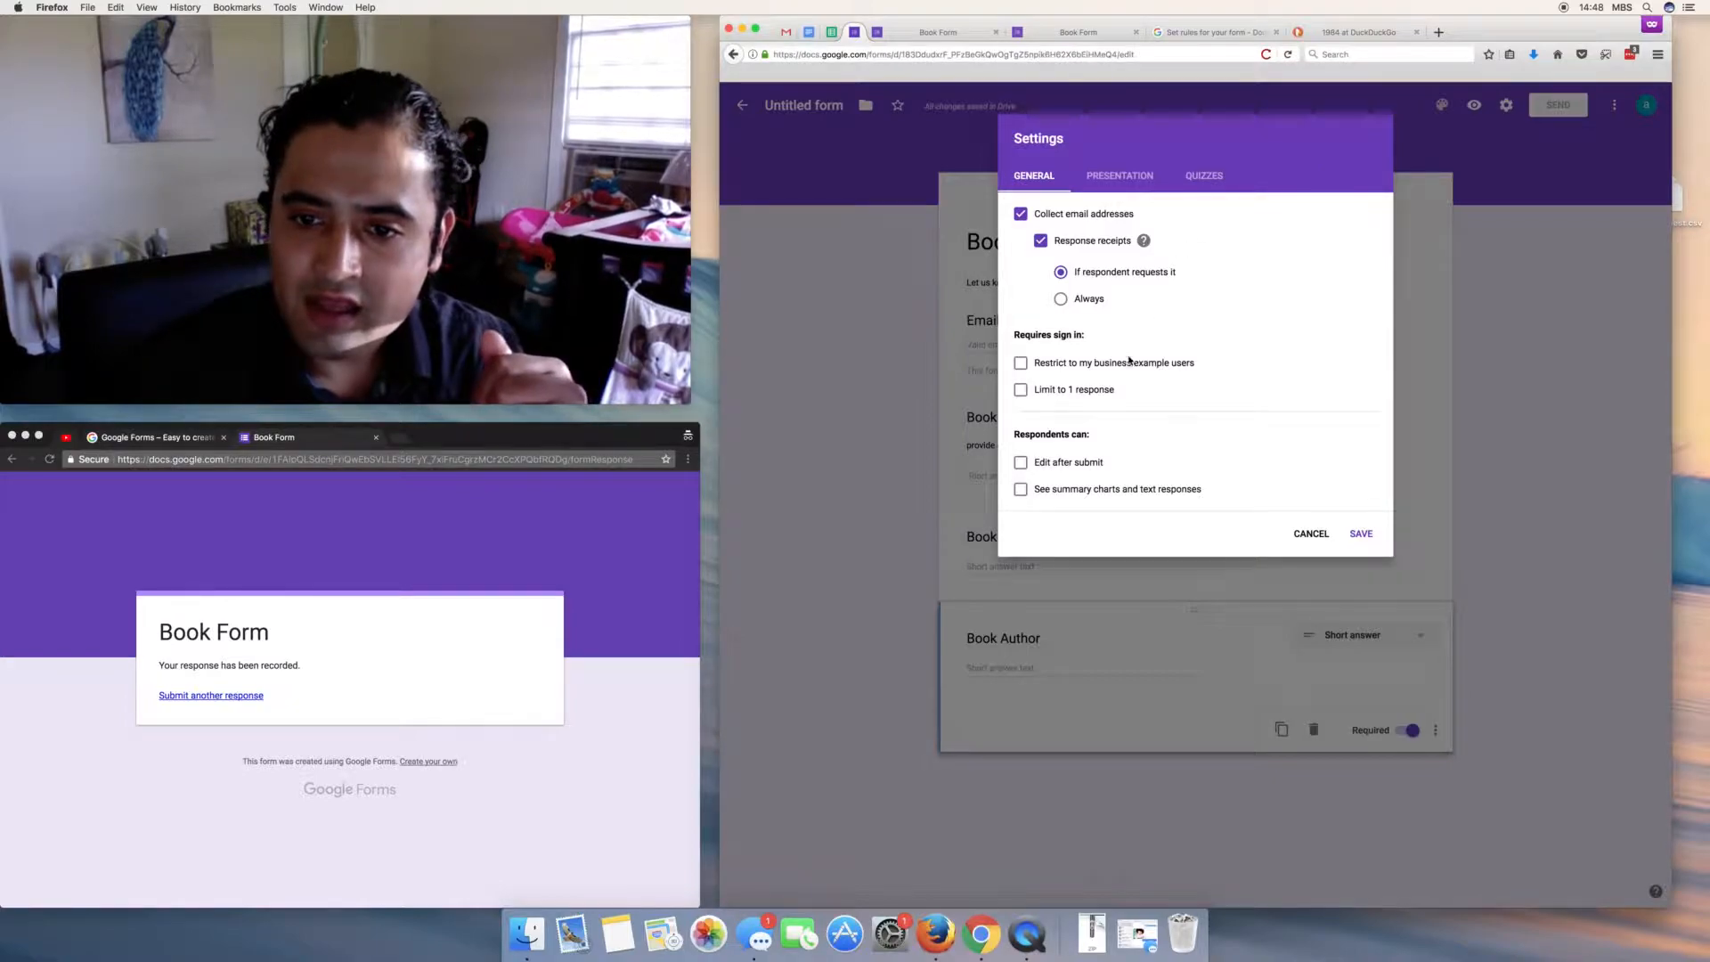
pyautogui.click(1023, 390)
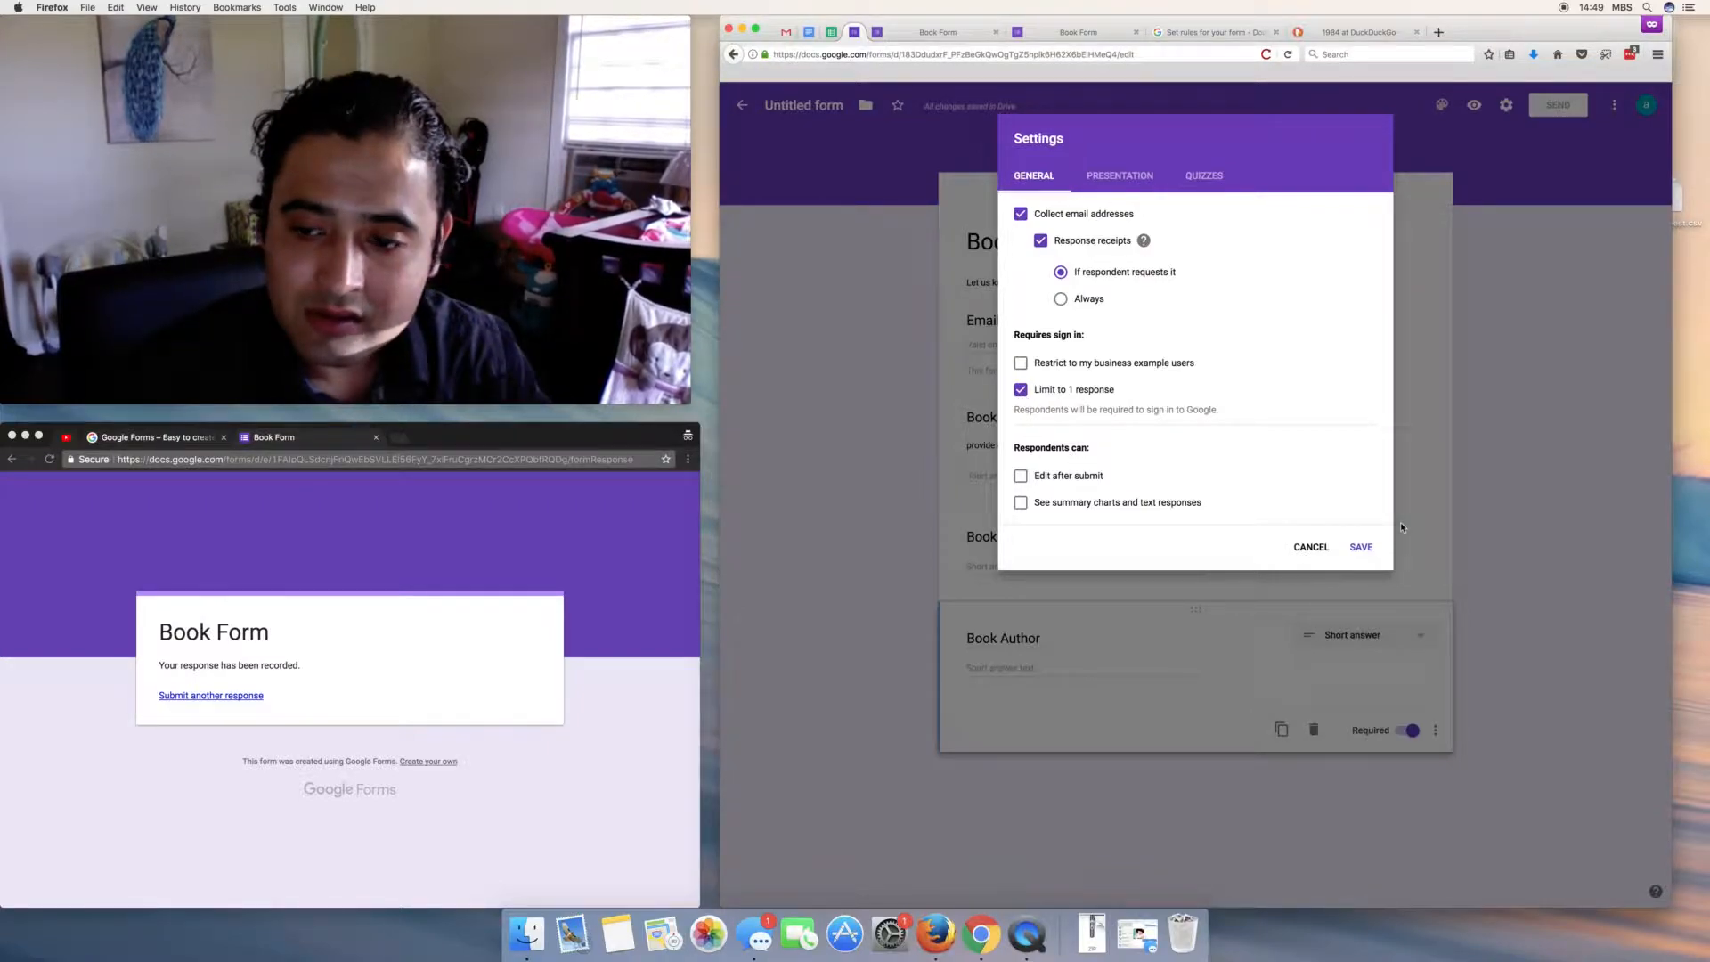
pyautogui.click(1359, 548)
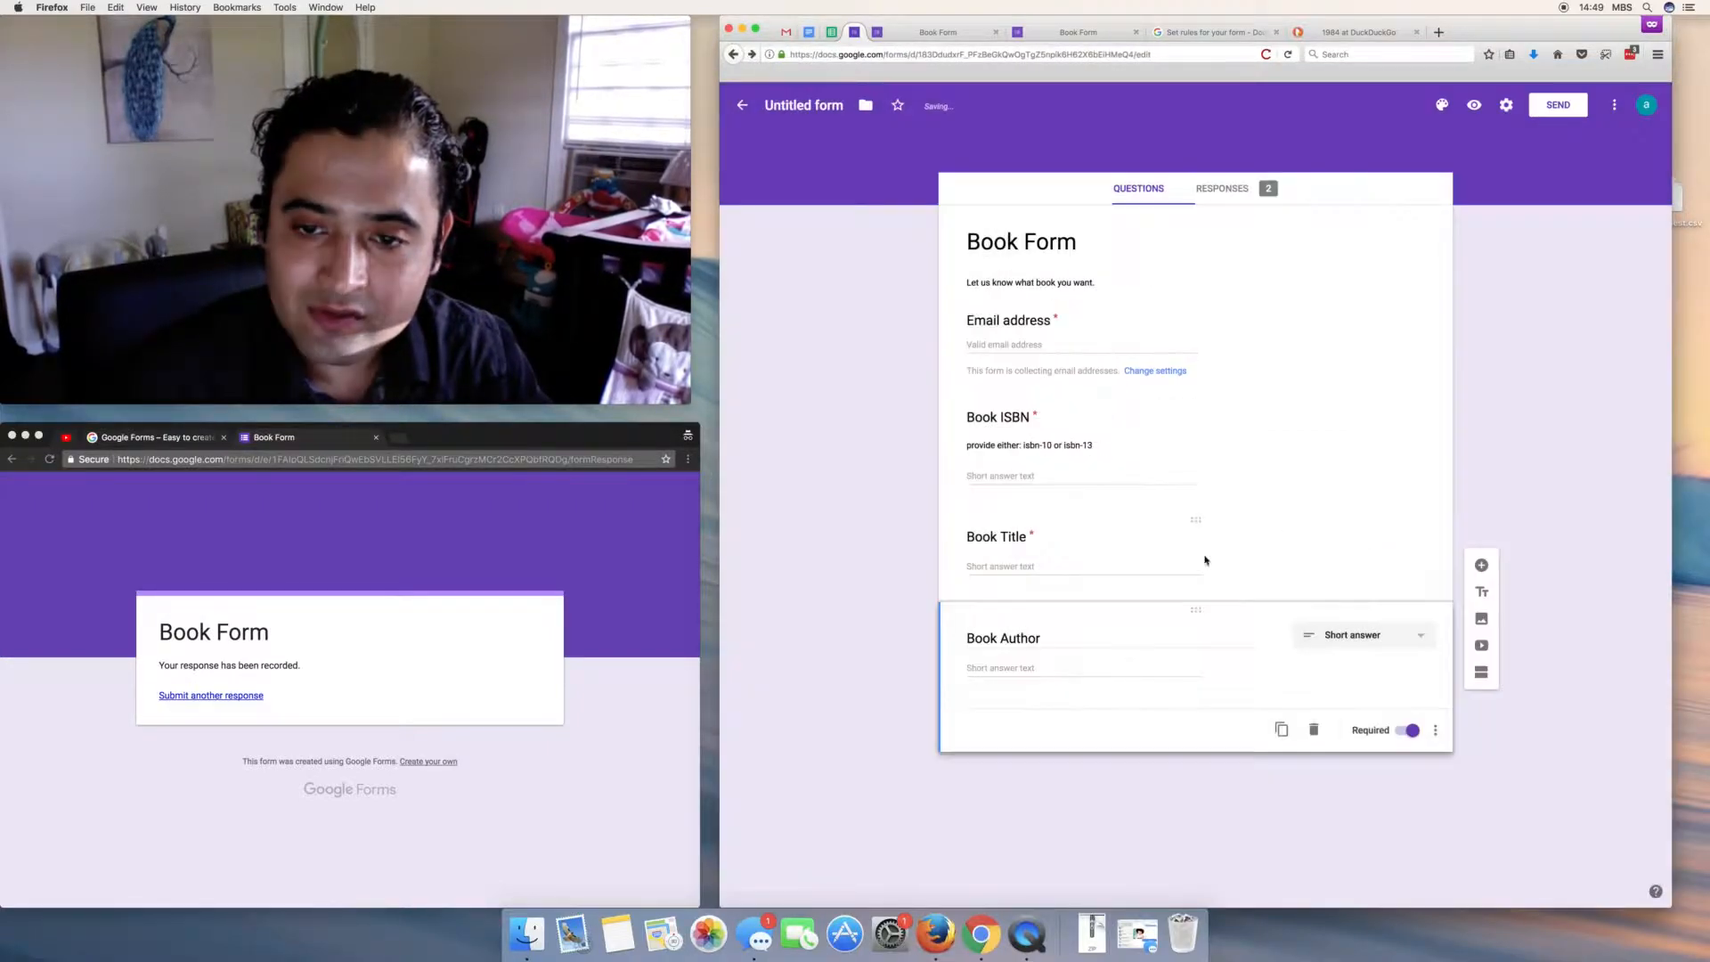
pyautogui.click(190, 700)
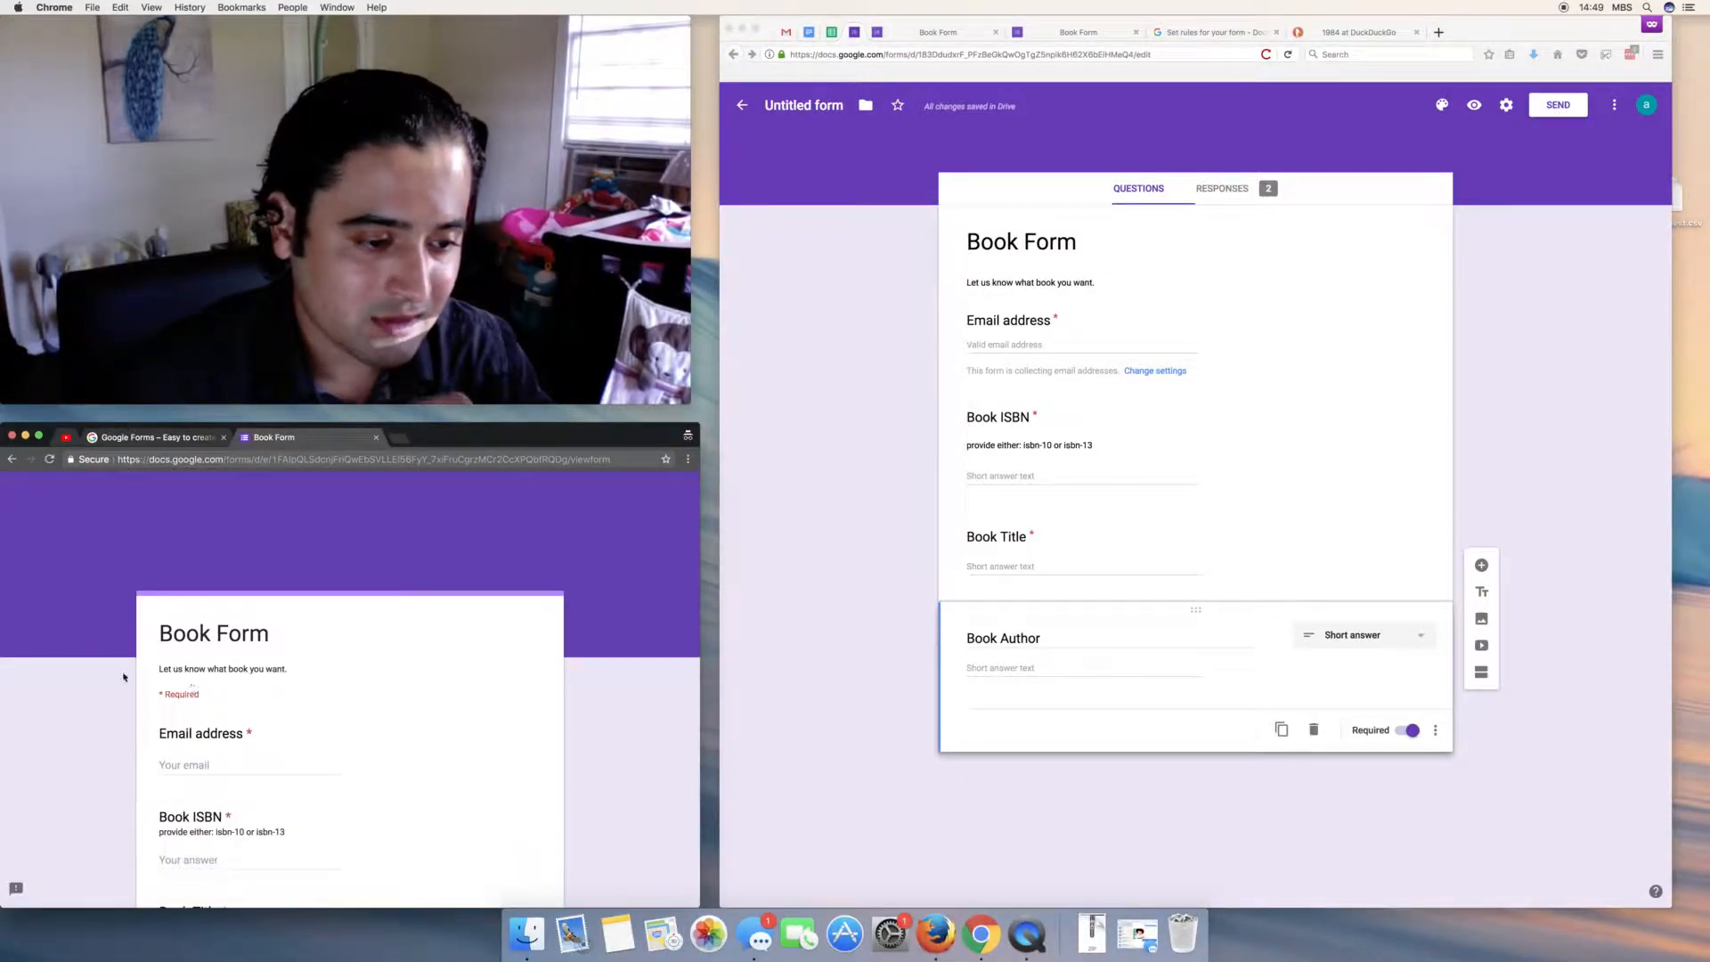
# - Submit a response with ISBN 192834857, 'title1' and 'author1', then reload the form URL
pyautogui.scroll(-4, 128, 675)
pyautogui.scroll(3, 126, 682)
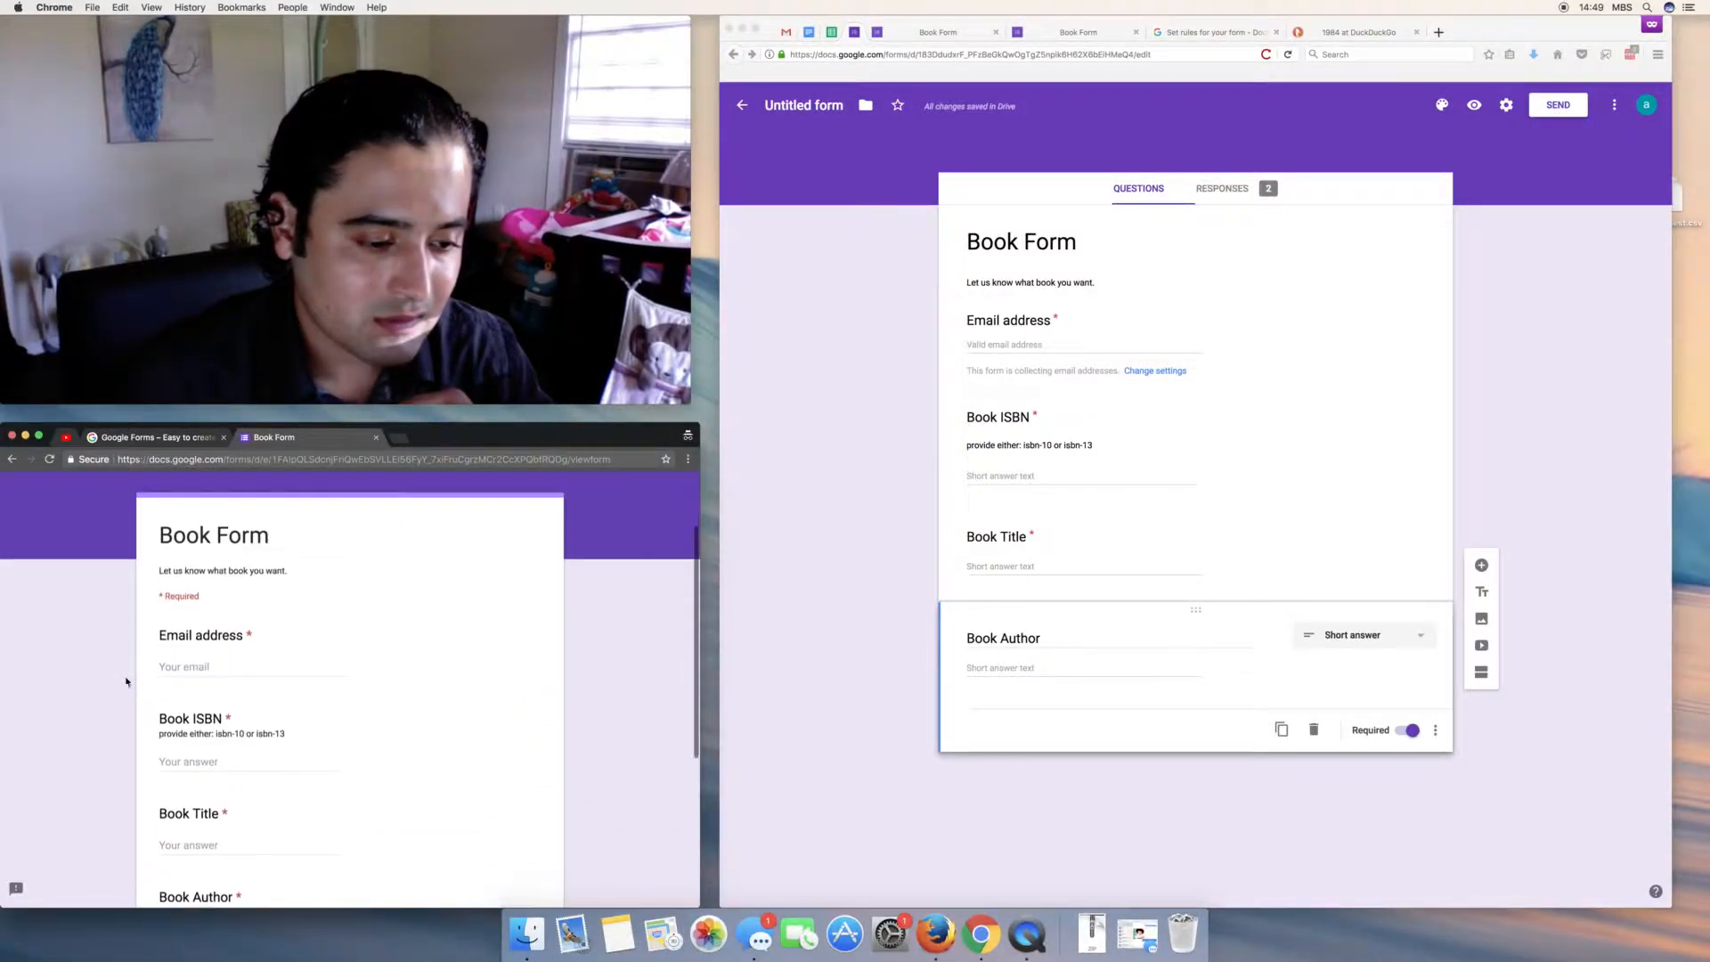
pyautogui.scroll(3, 126, 682)
pyautogui.click(183, 705)
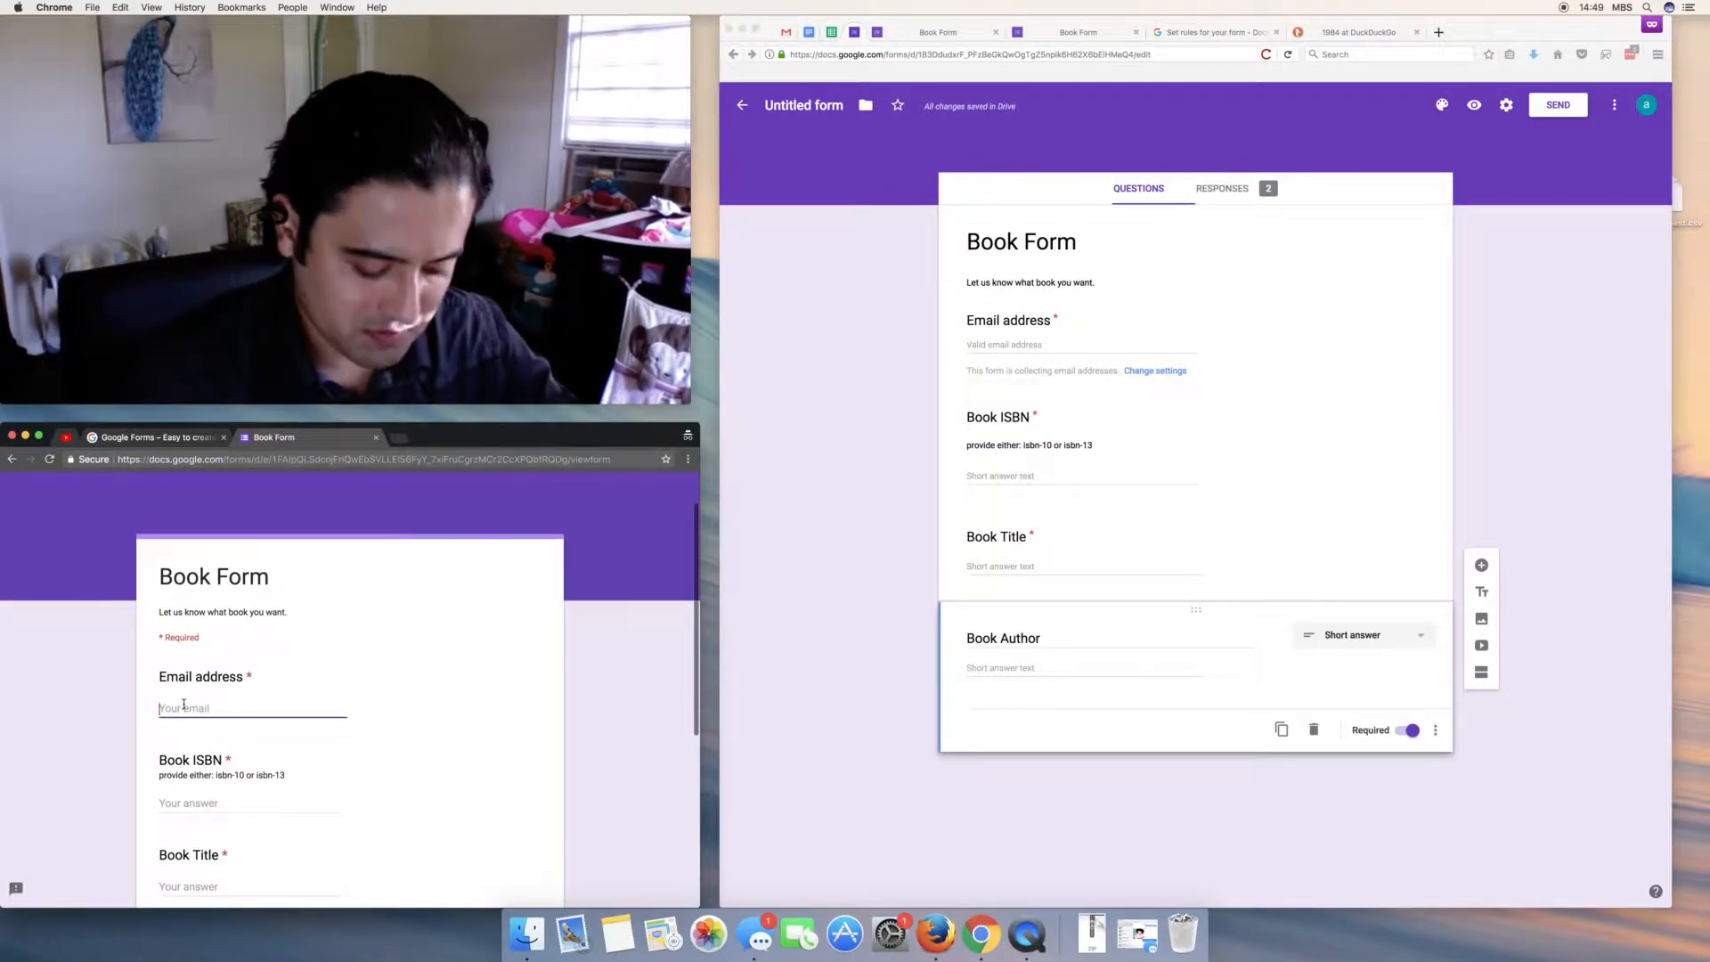
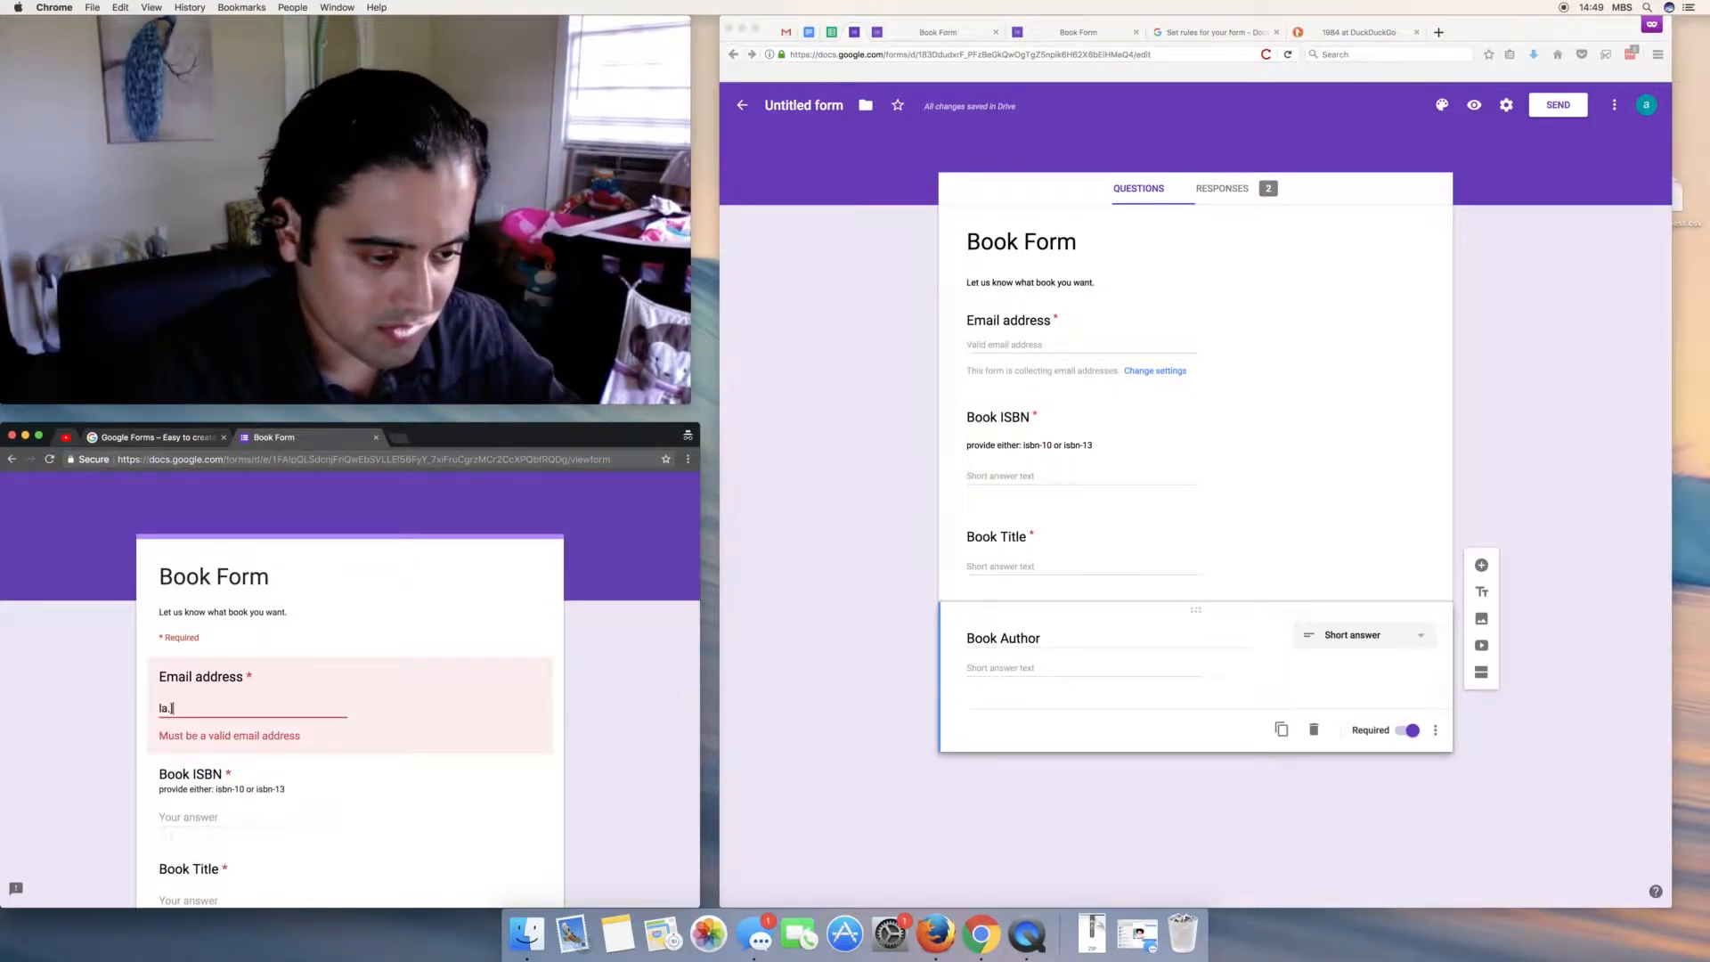
pyautogui.press('Tab')
pyautogui.write('1928')
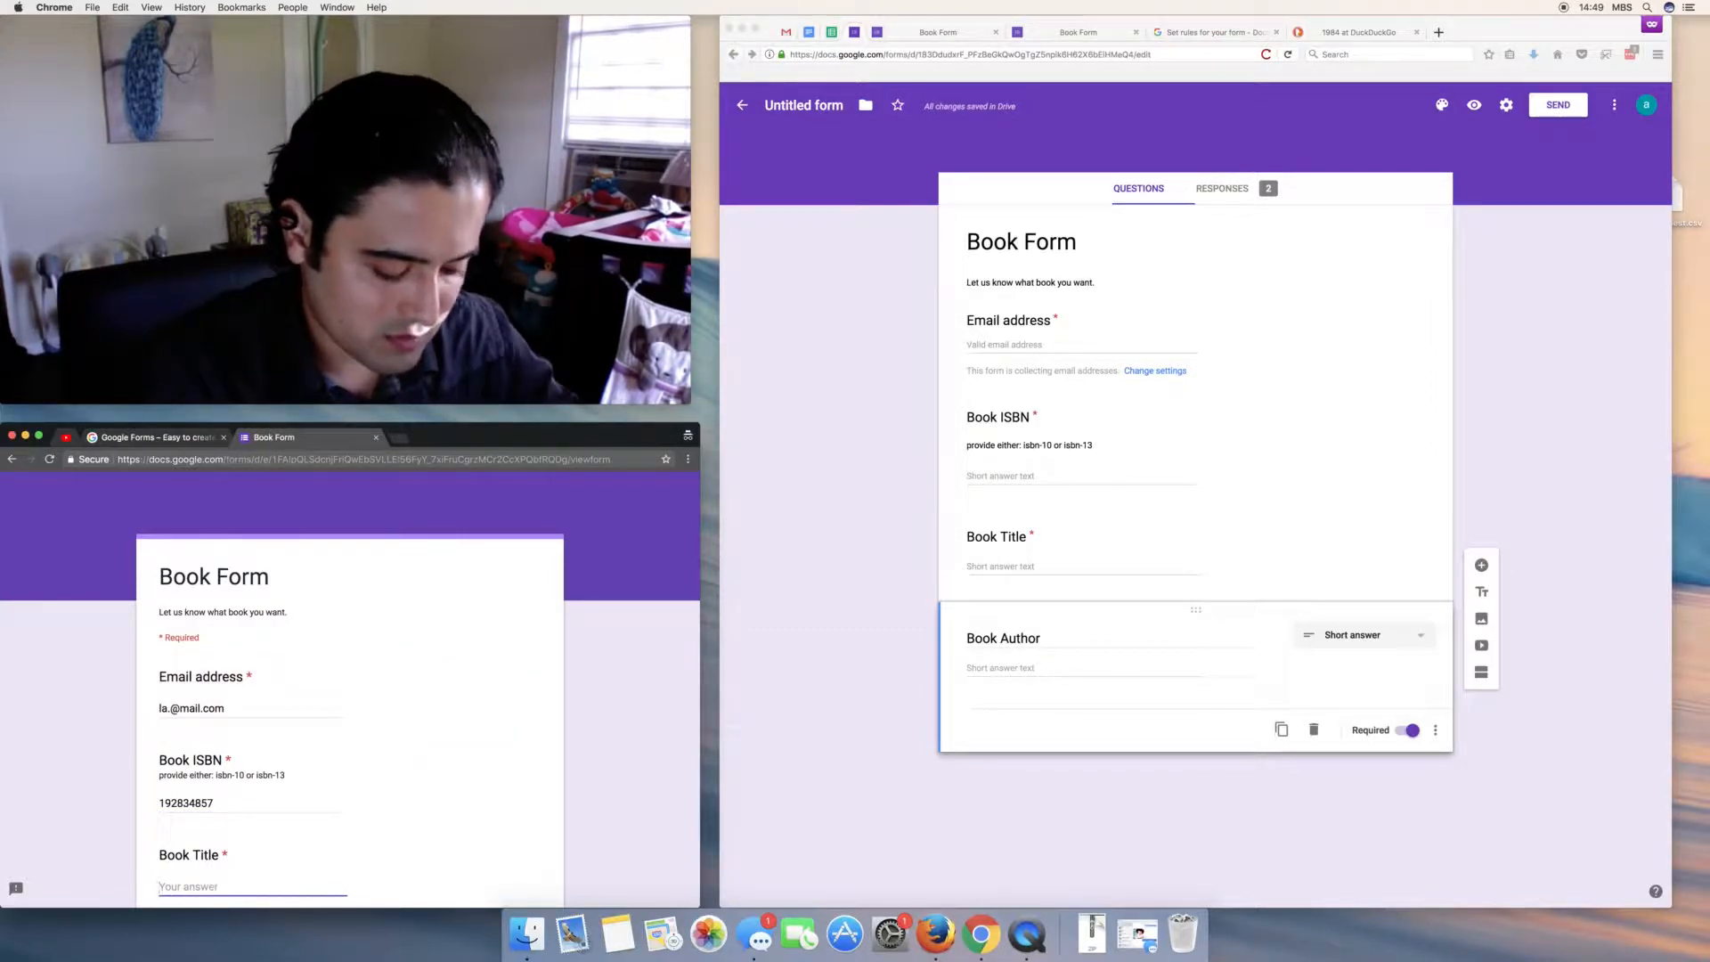
pyautogui.write('tile1')
pyautogui.press('Tab')
pyautogui.write('authr')
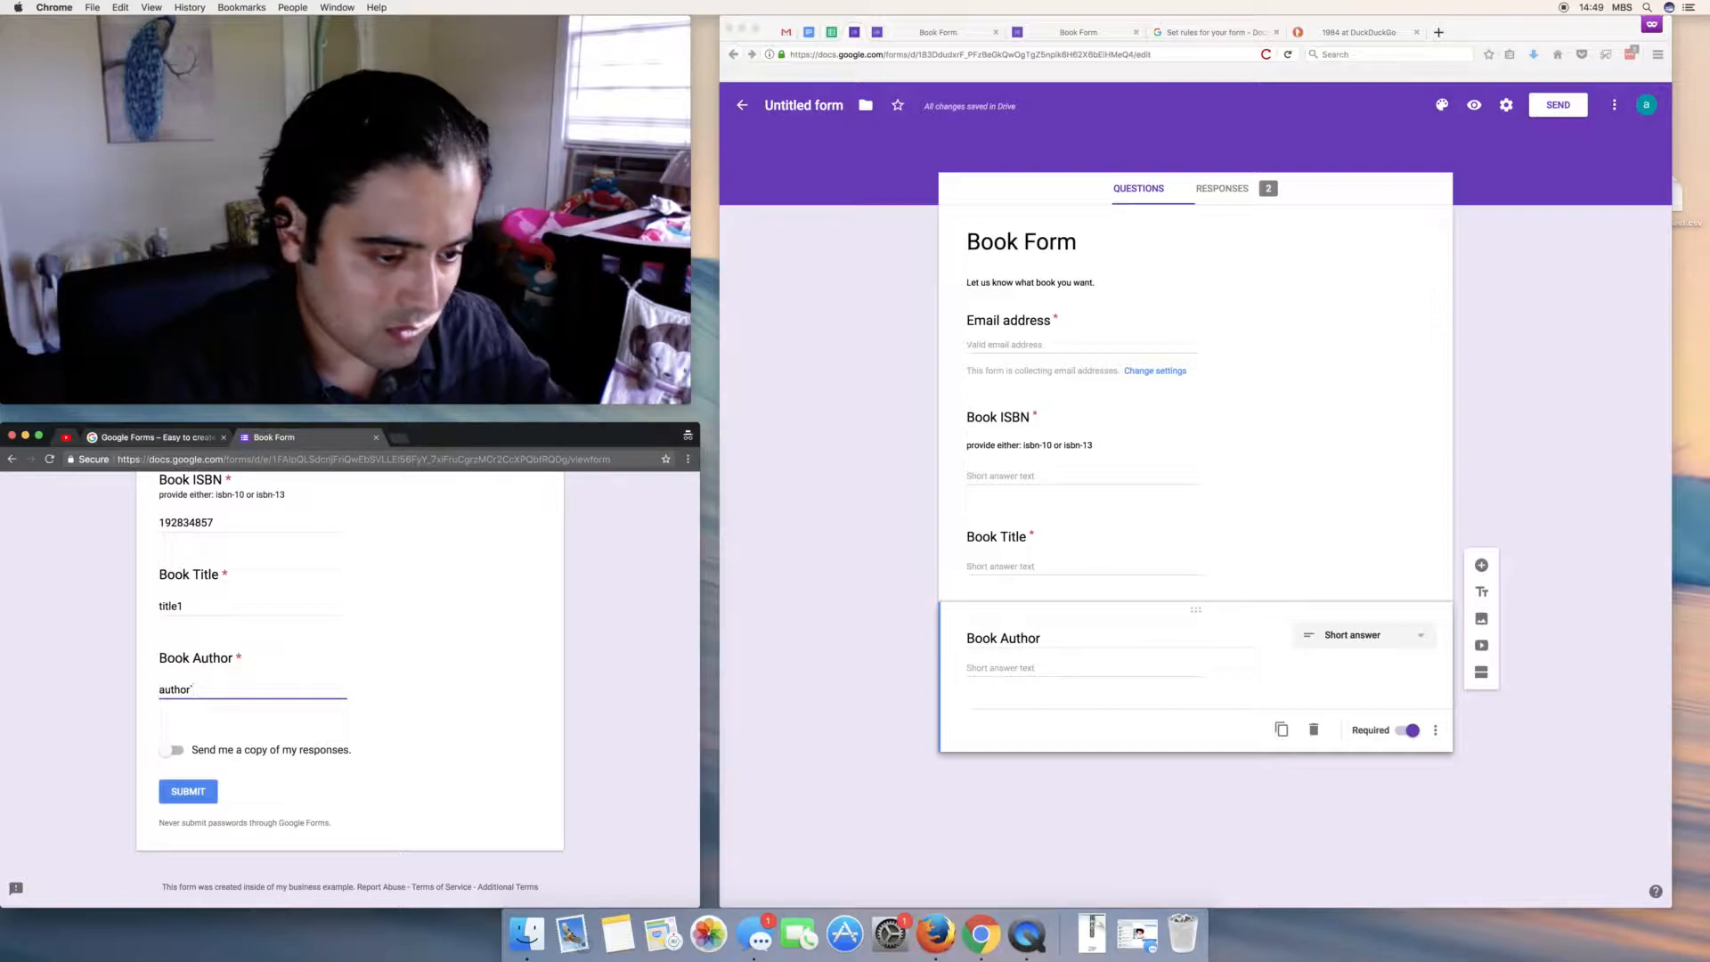
pyautogui.press('Tab')
pyautogui.click(165, 792)
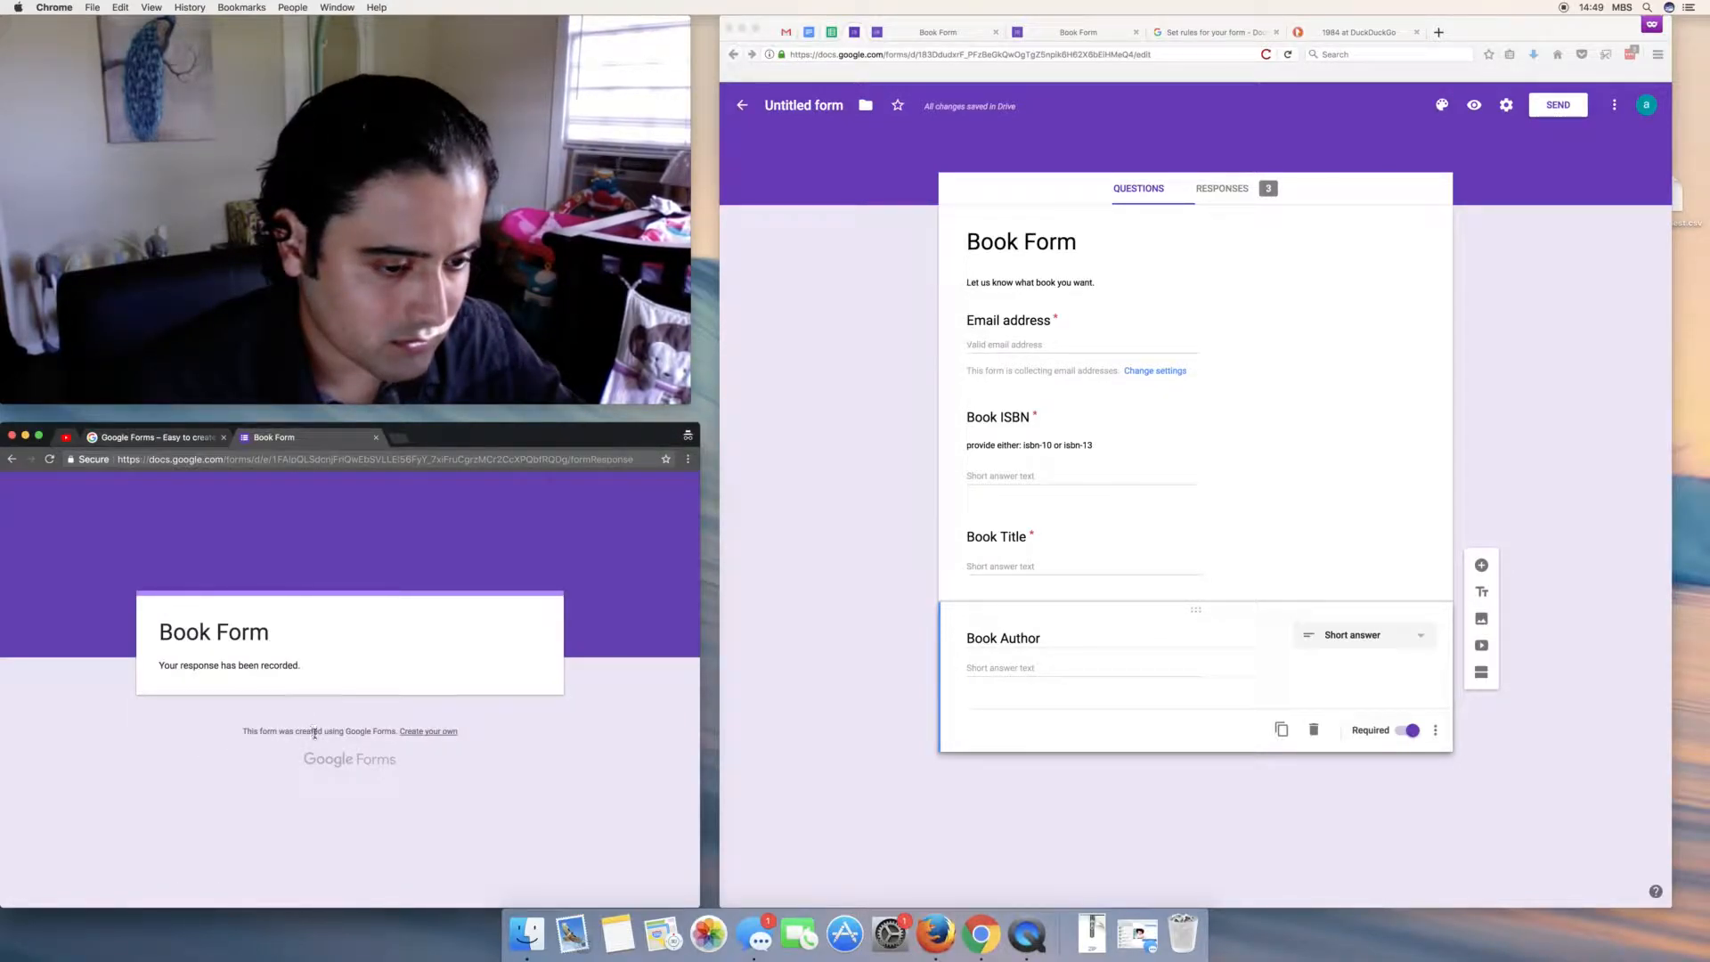
pyautogui.click(253, 460)
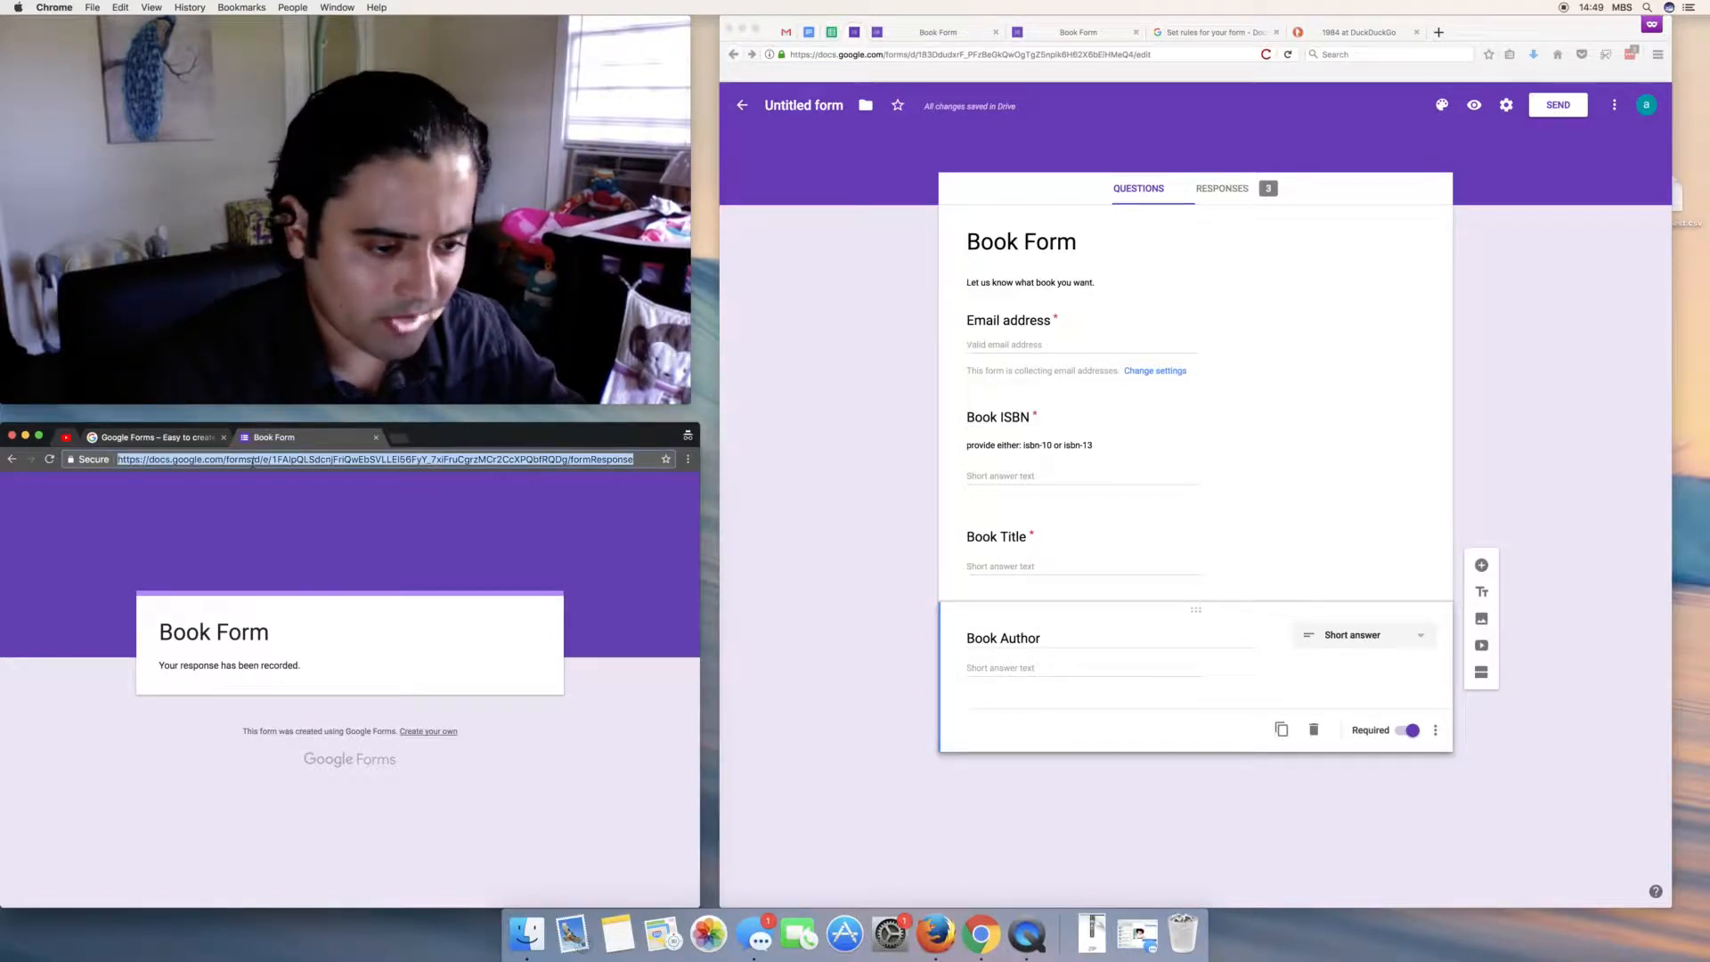
pyautogui.press('Return')
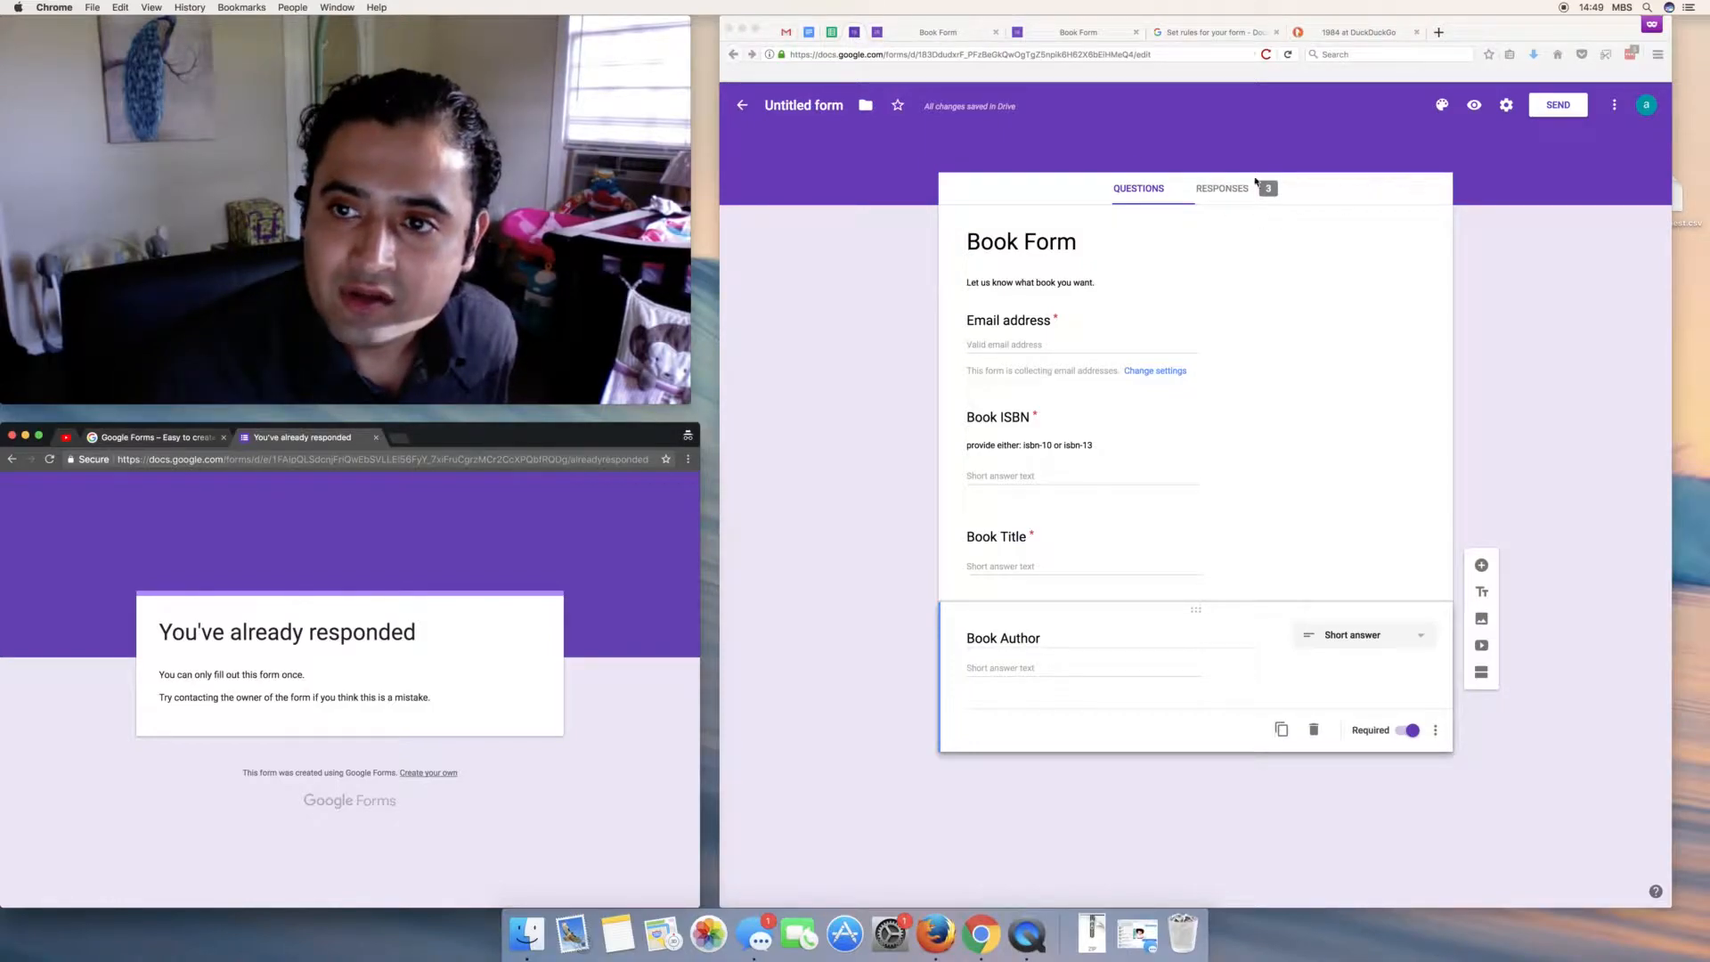
pyautogui.click(1505, 105)
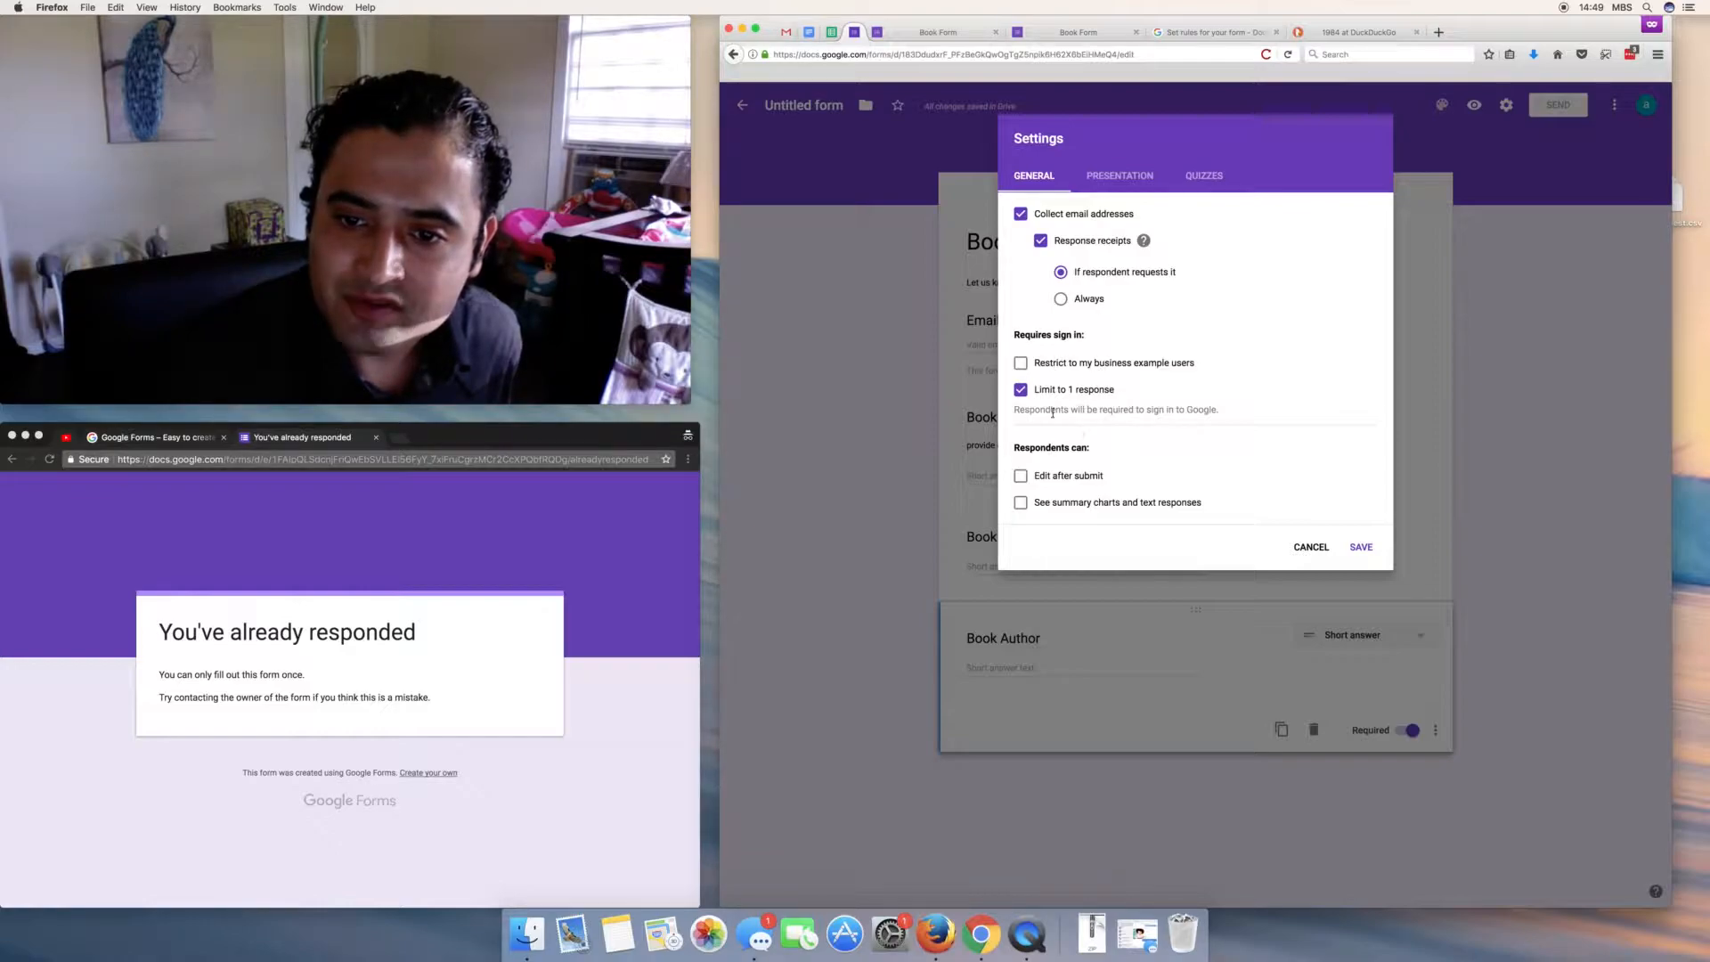
pyautogui.moveTo(1043, 409); pyautogui.dragTo(1226, 419)
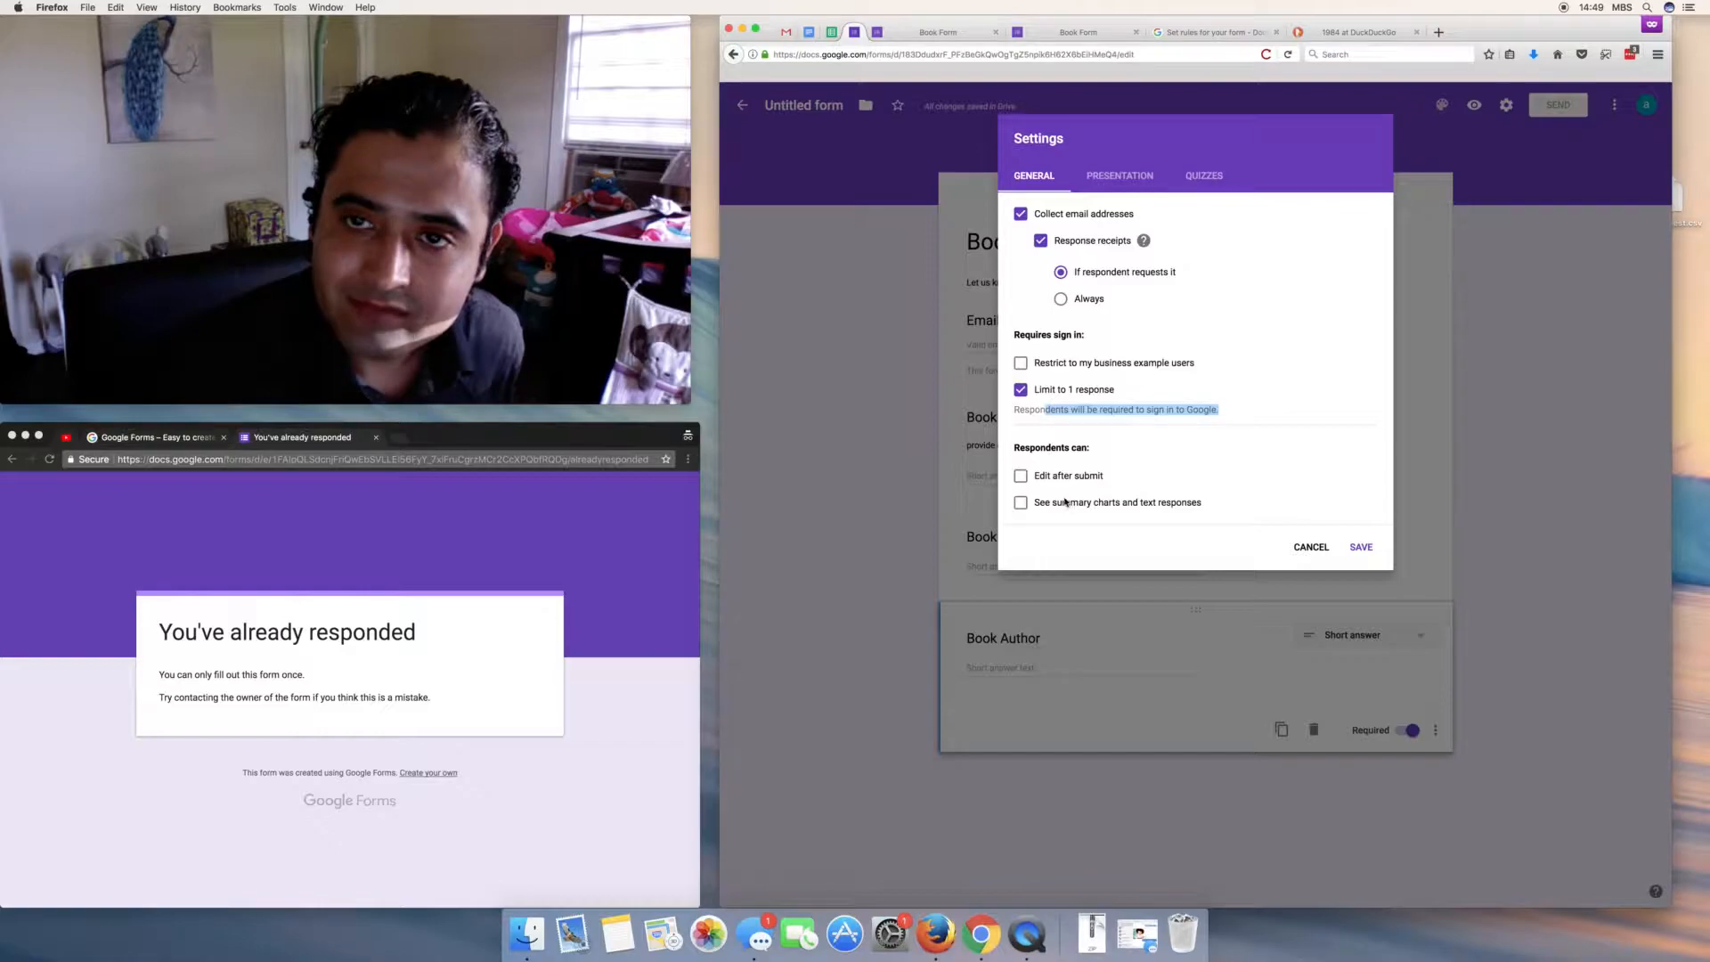
pyautogui.click(277, 441)
pyautogui.click(135, 439)
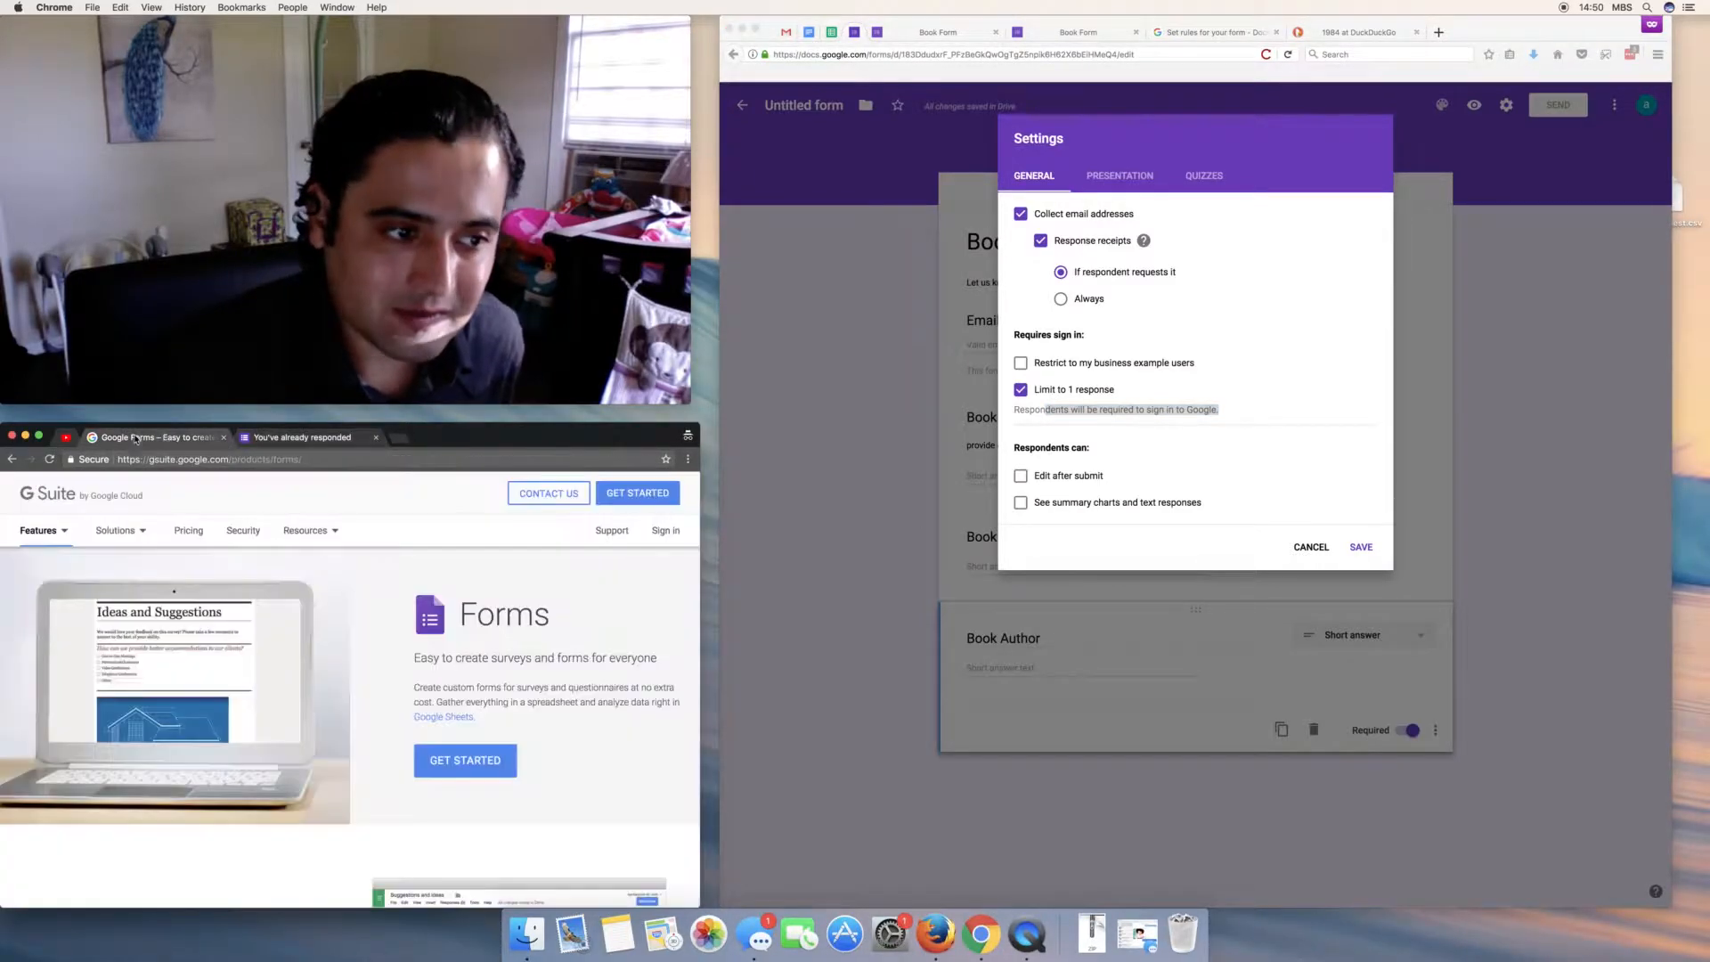
pyautogui.click(281, 440)
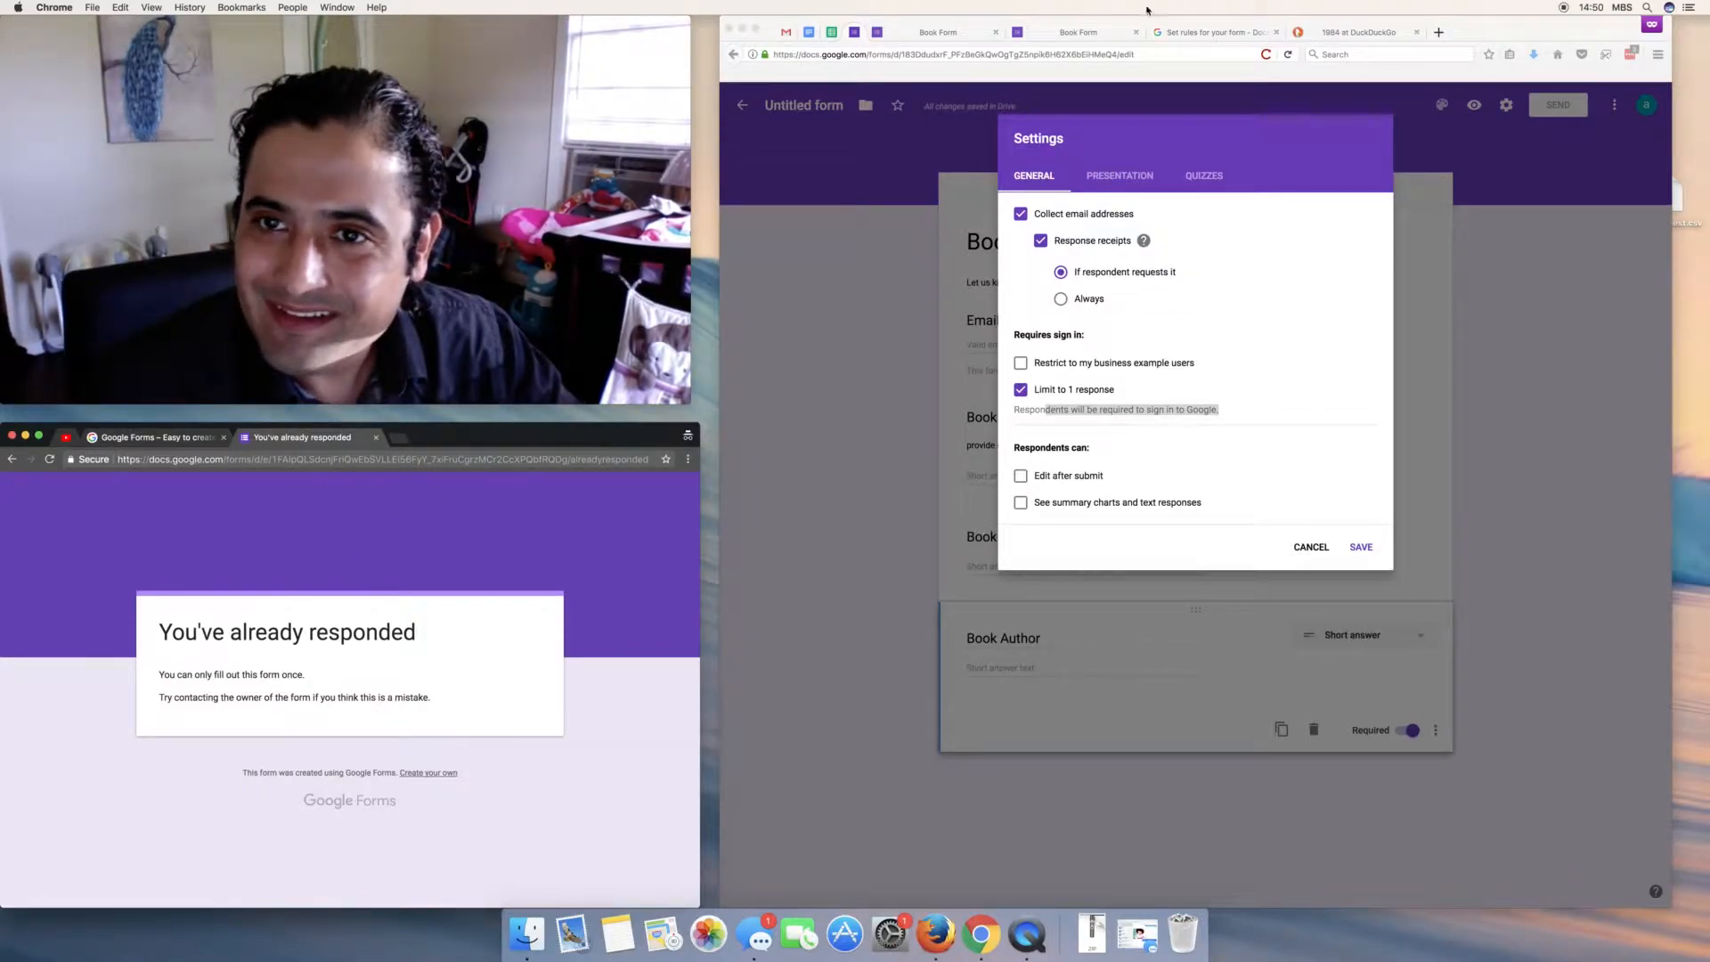
pyautogui.click(1302, 548)
pyautogui.click(1302, 548)
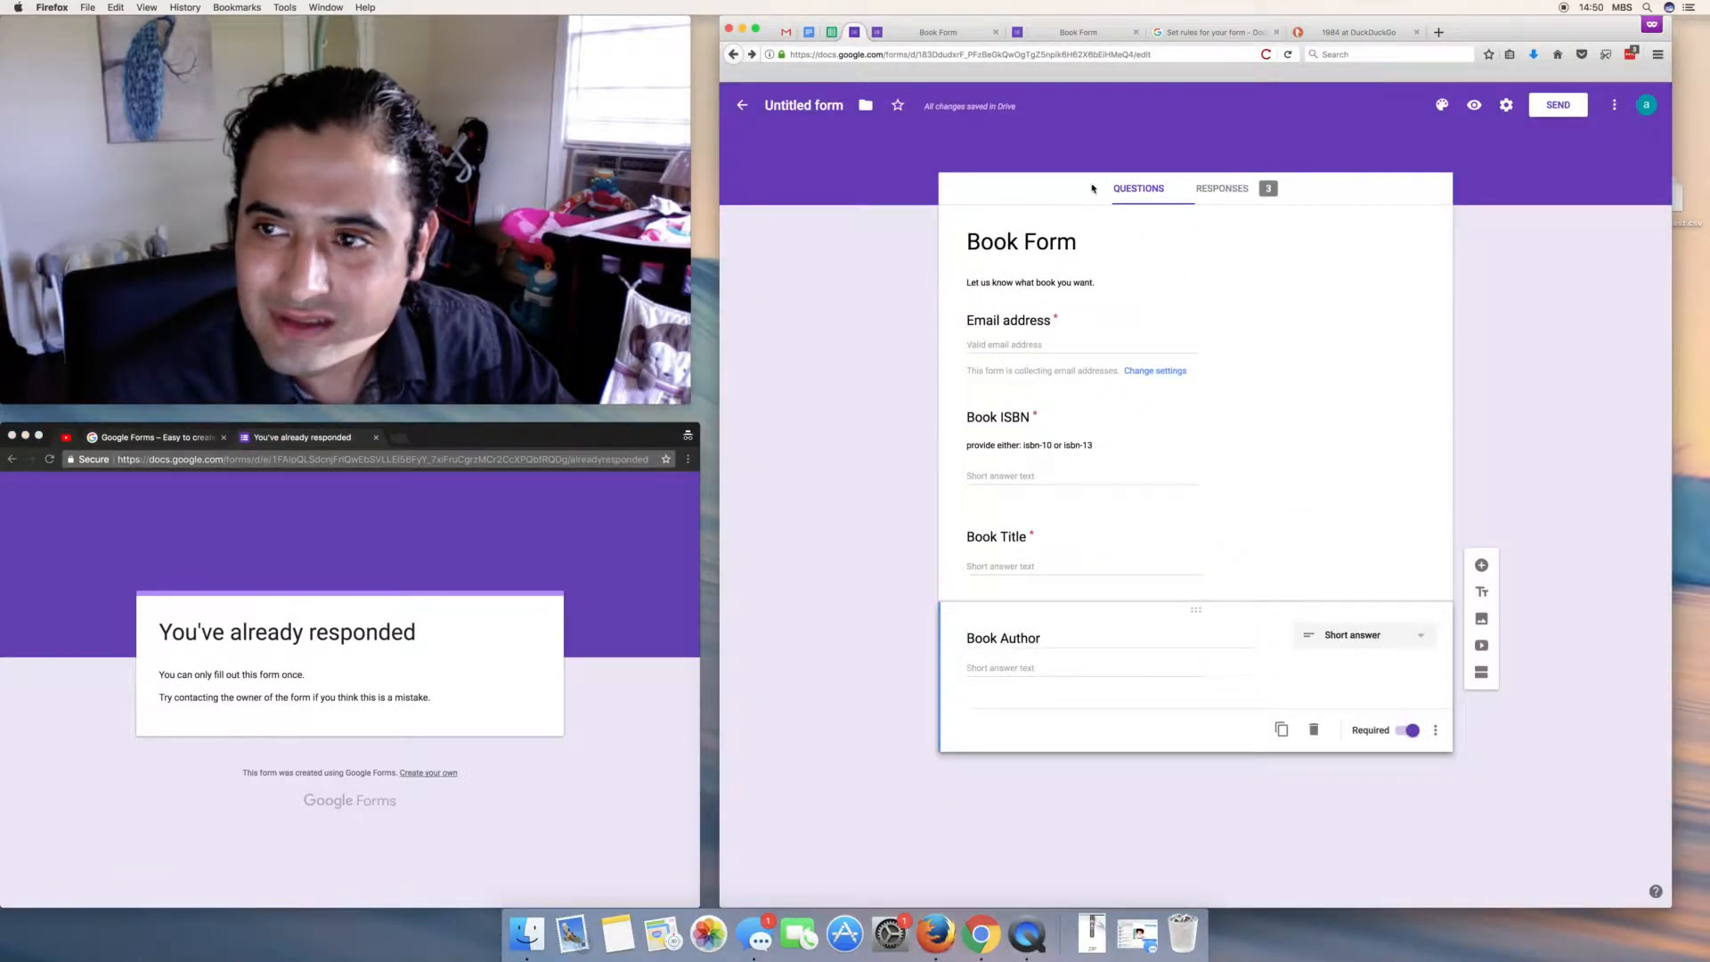
pyautogui.click(1224, 200)
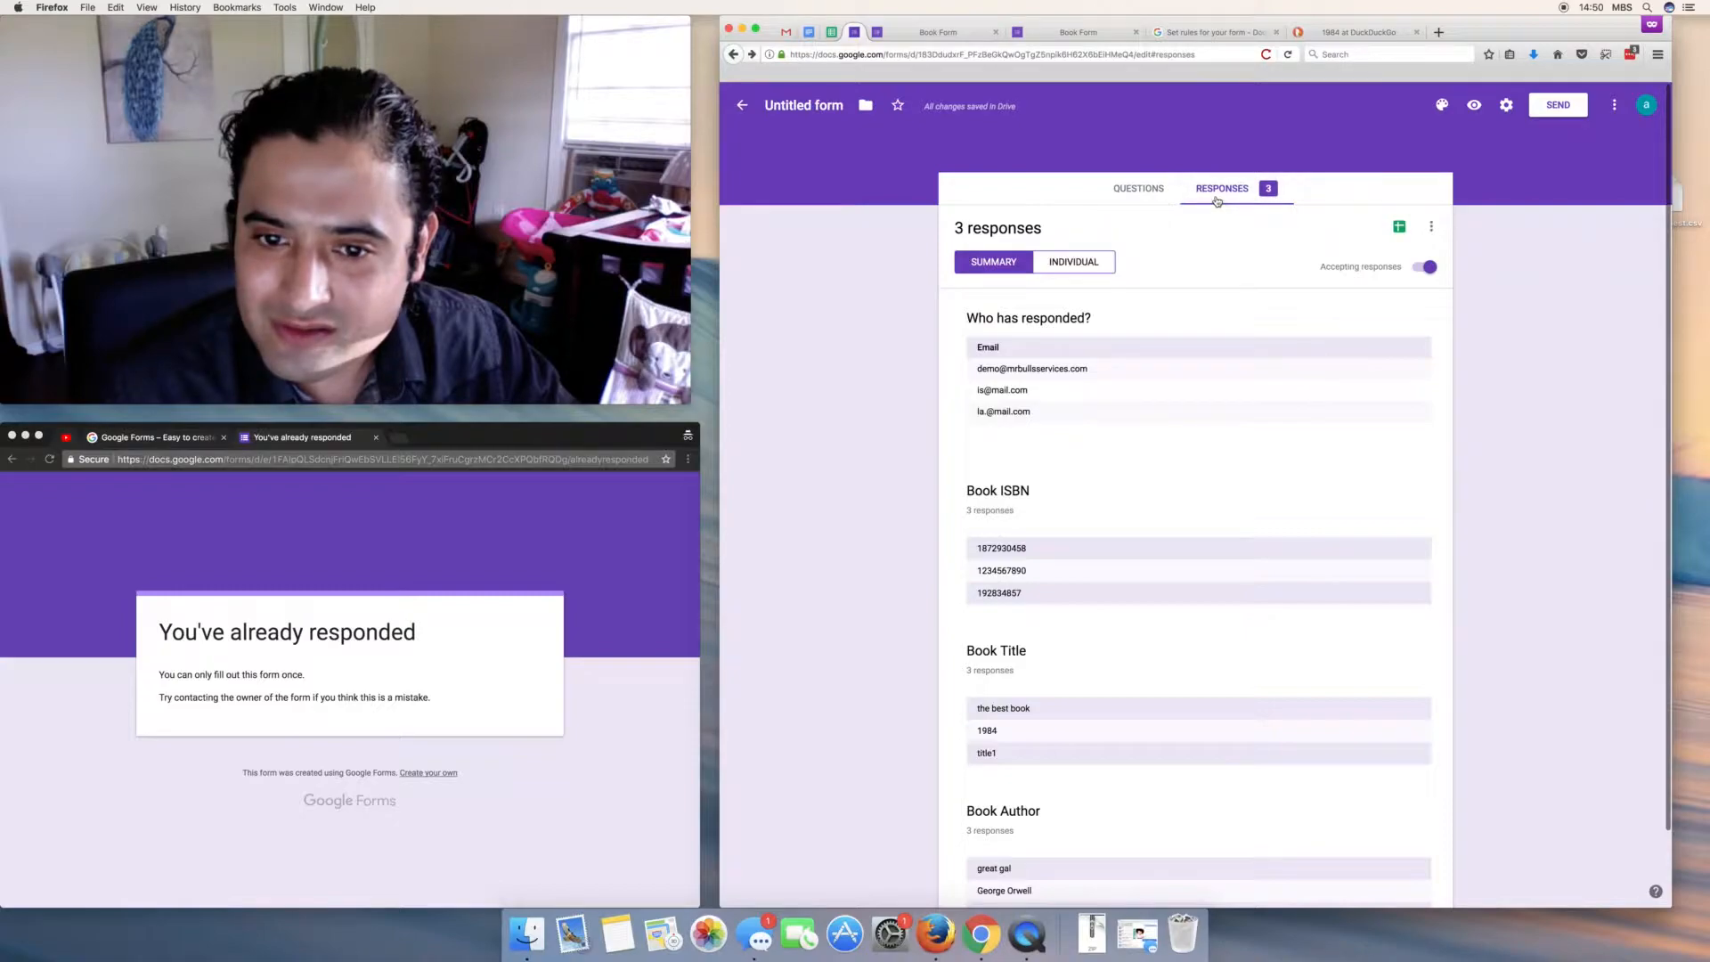
# - Scroll through the 3-response summary, then begin renaming the form to 'Book Form'
pyautogui.scroll(-3, 1156, 457)
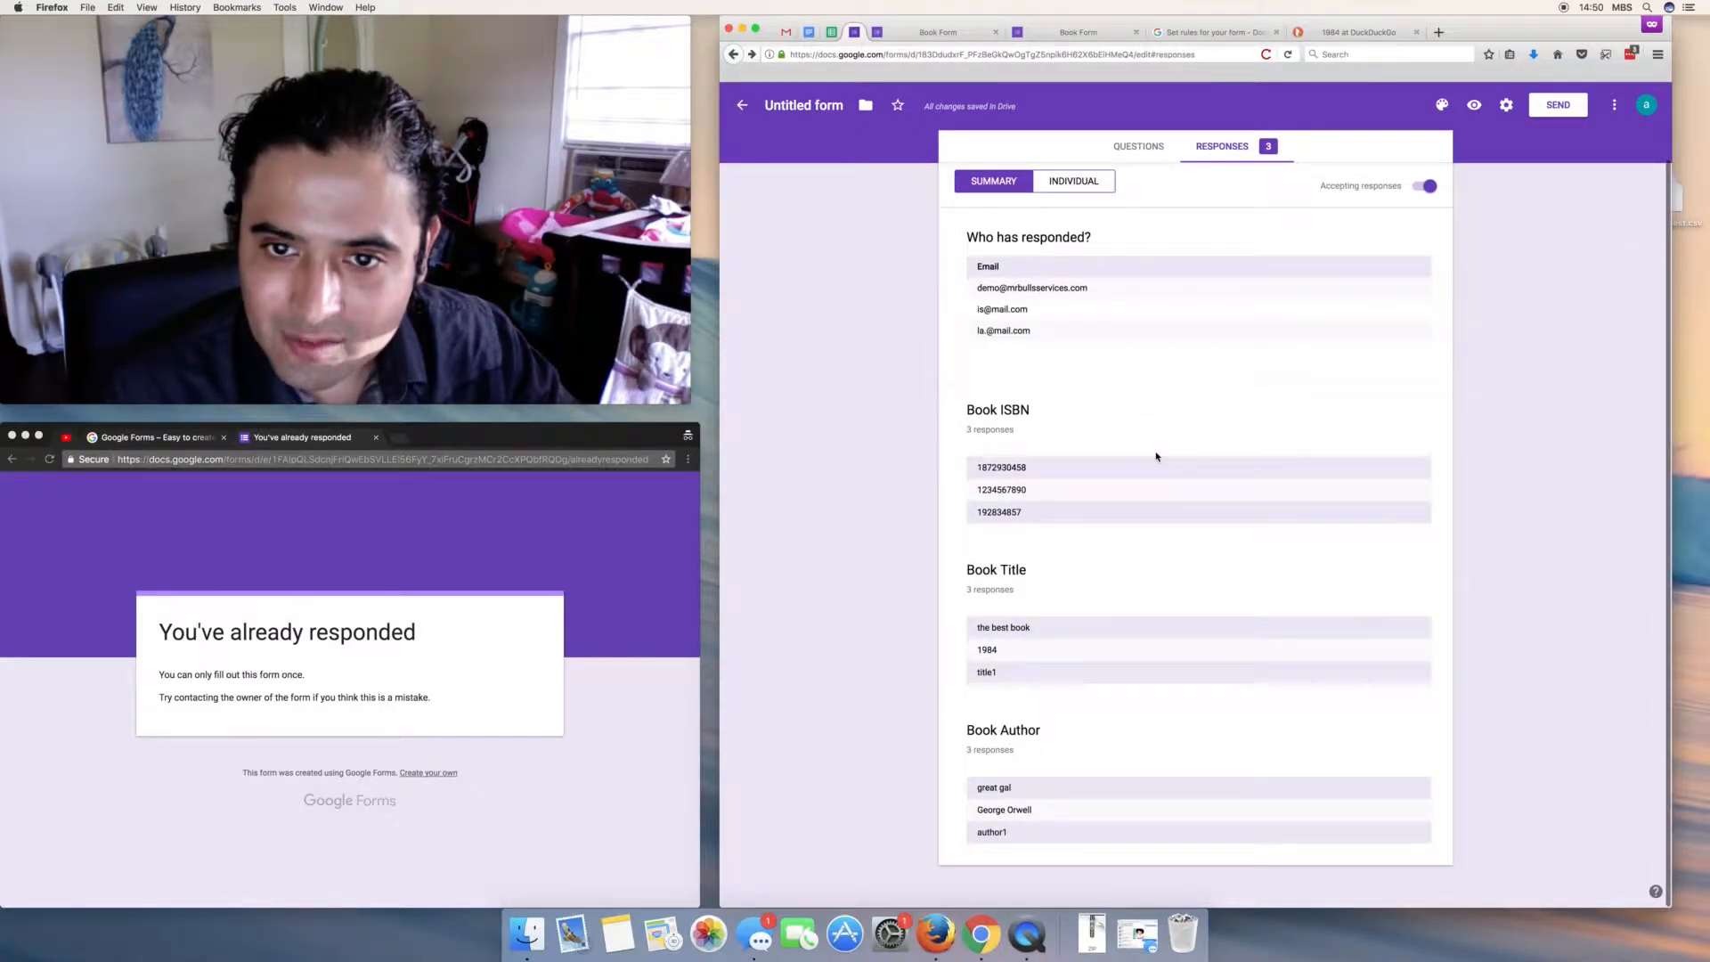
pyautogui.scroll(1, 1156, 457)
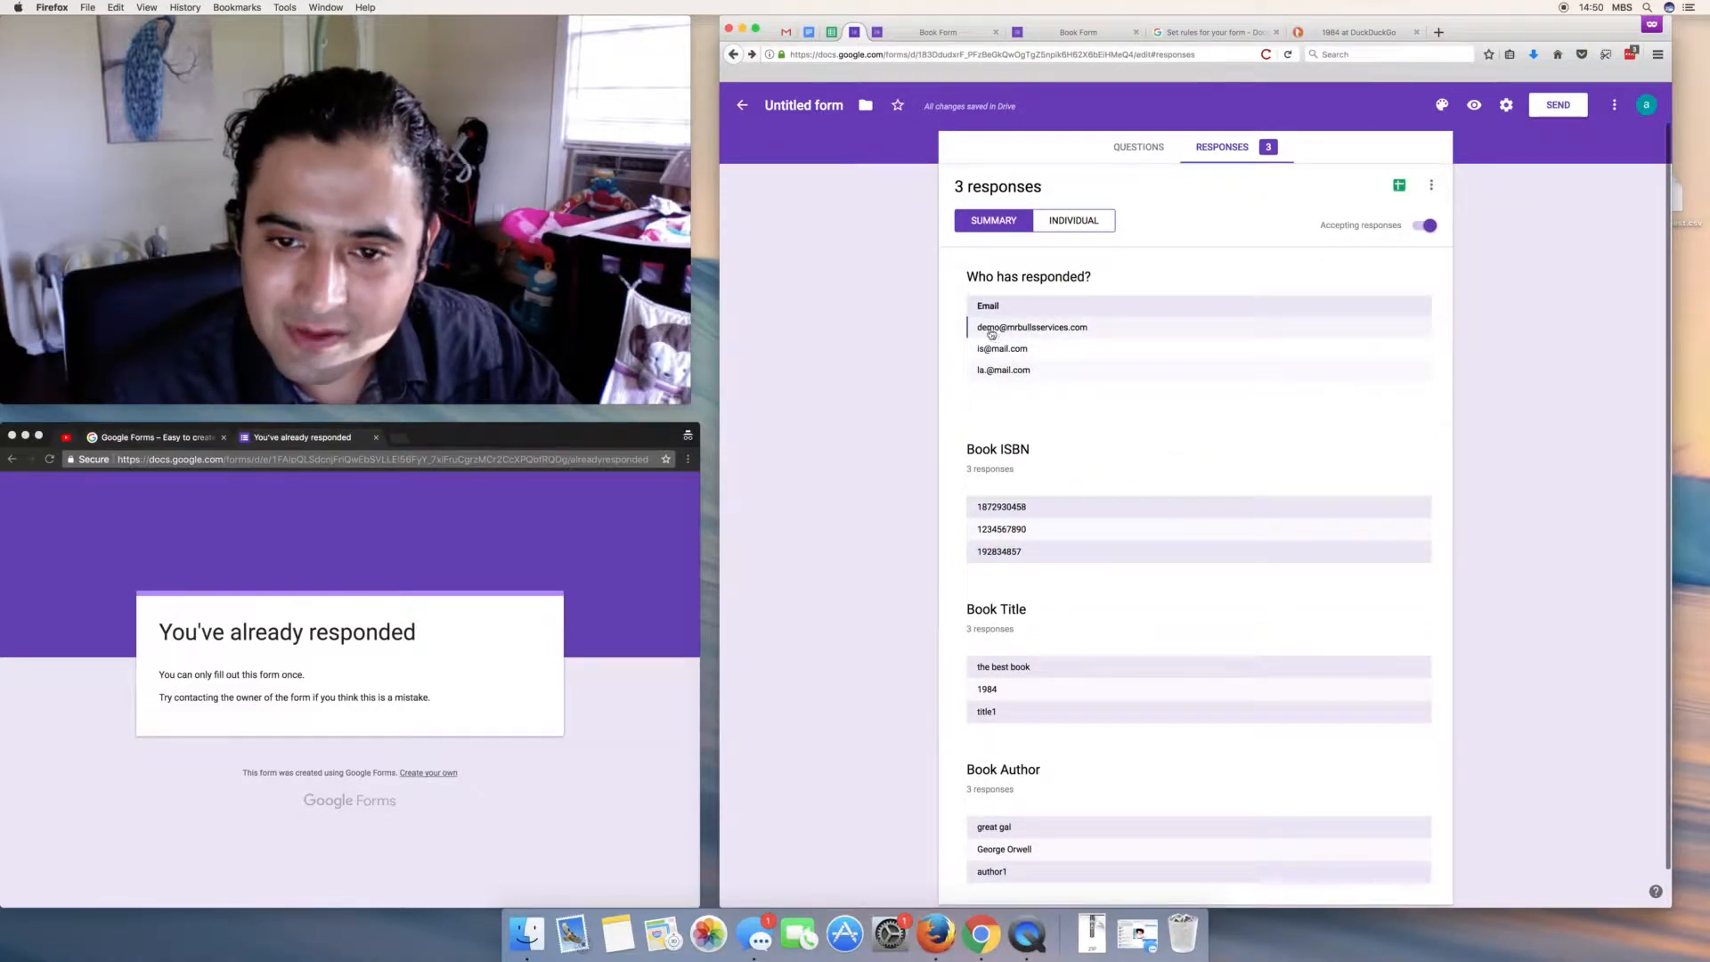
pyautogui.scroll(1, 1024, 334)
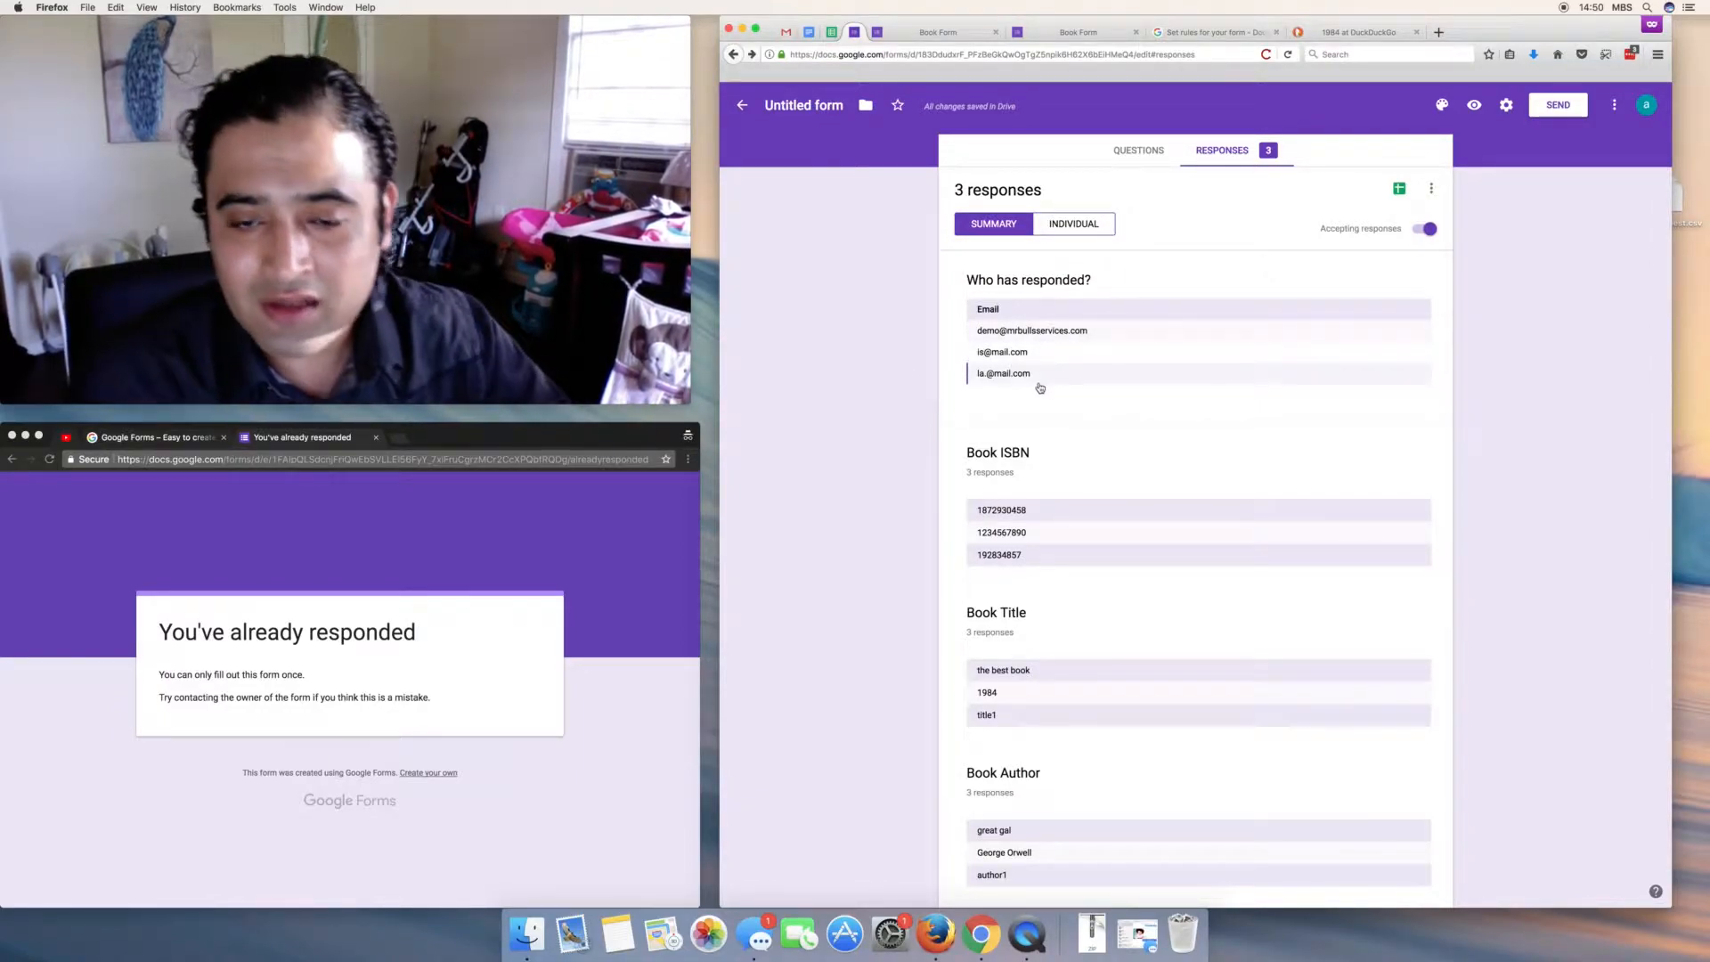
pyautogui.scroll(-1, 1034, 418)
pyautogui.scroll(2, 1070, 412)
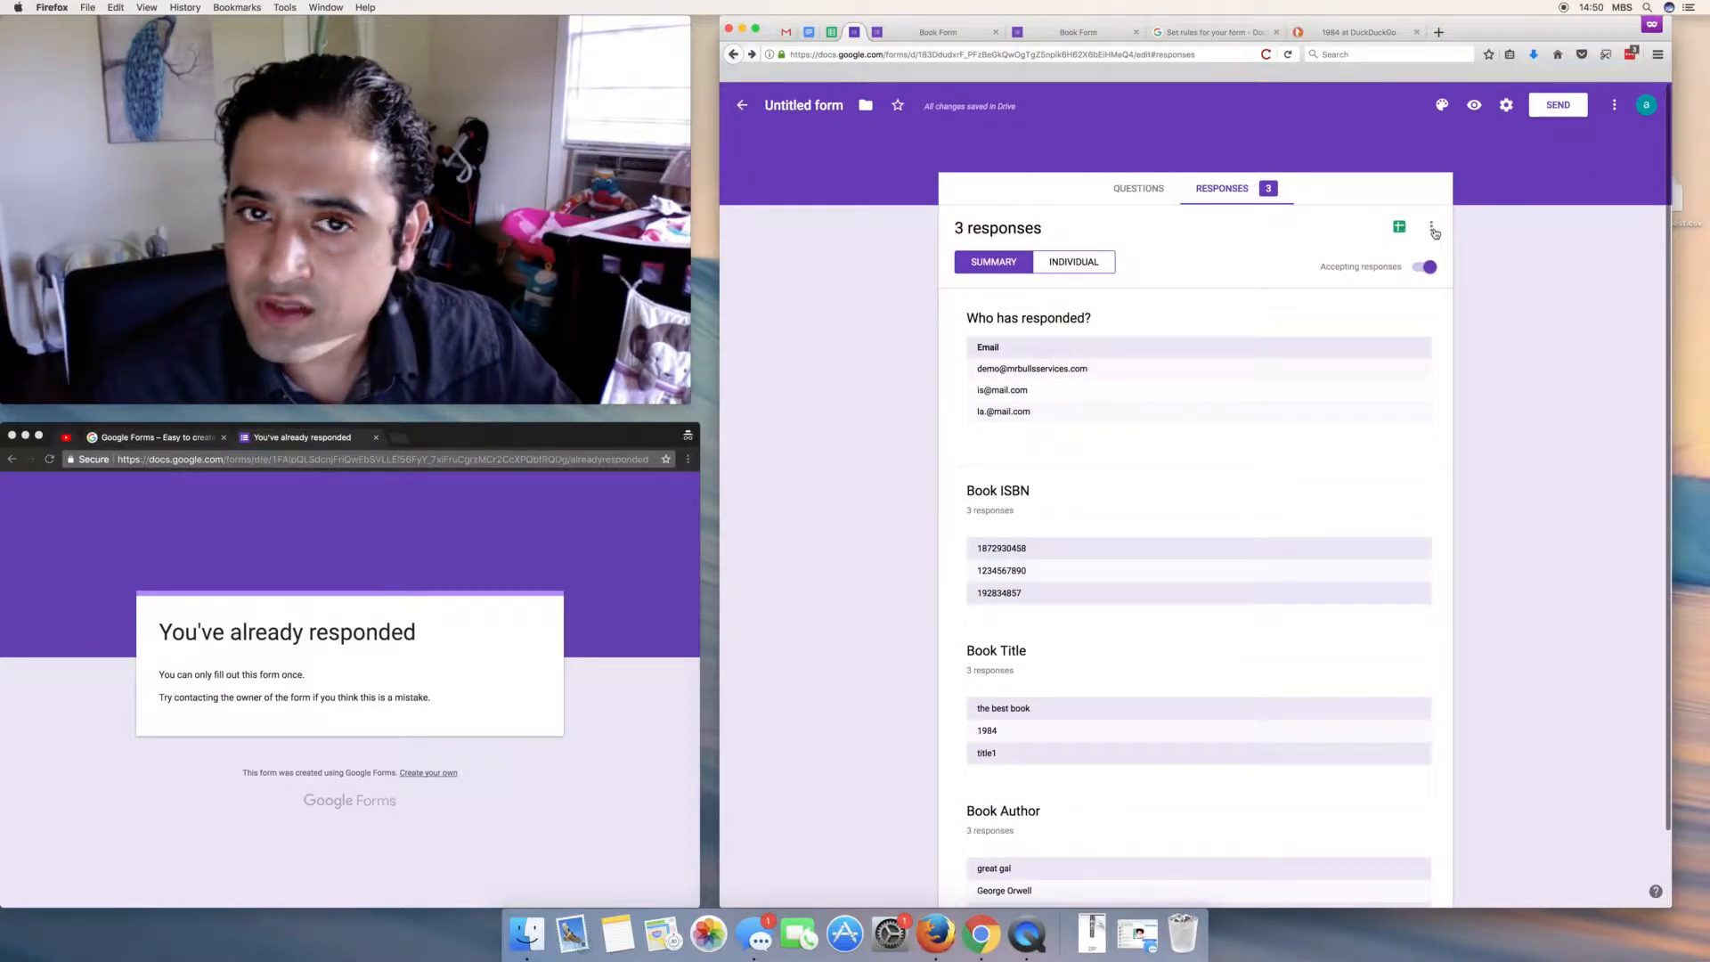
pyautogui.doubleClick(801, 107)
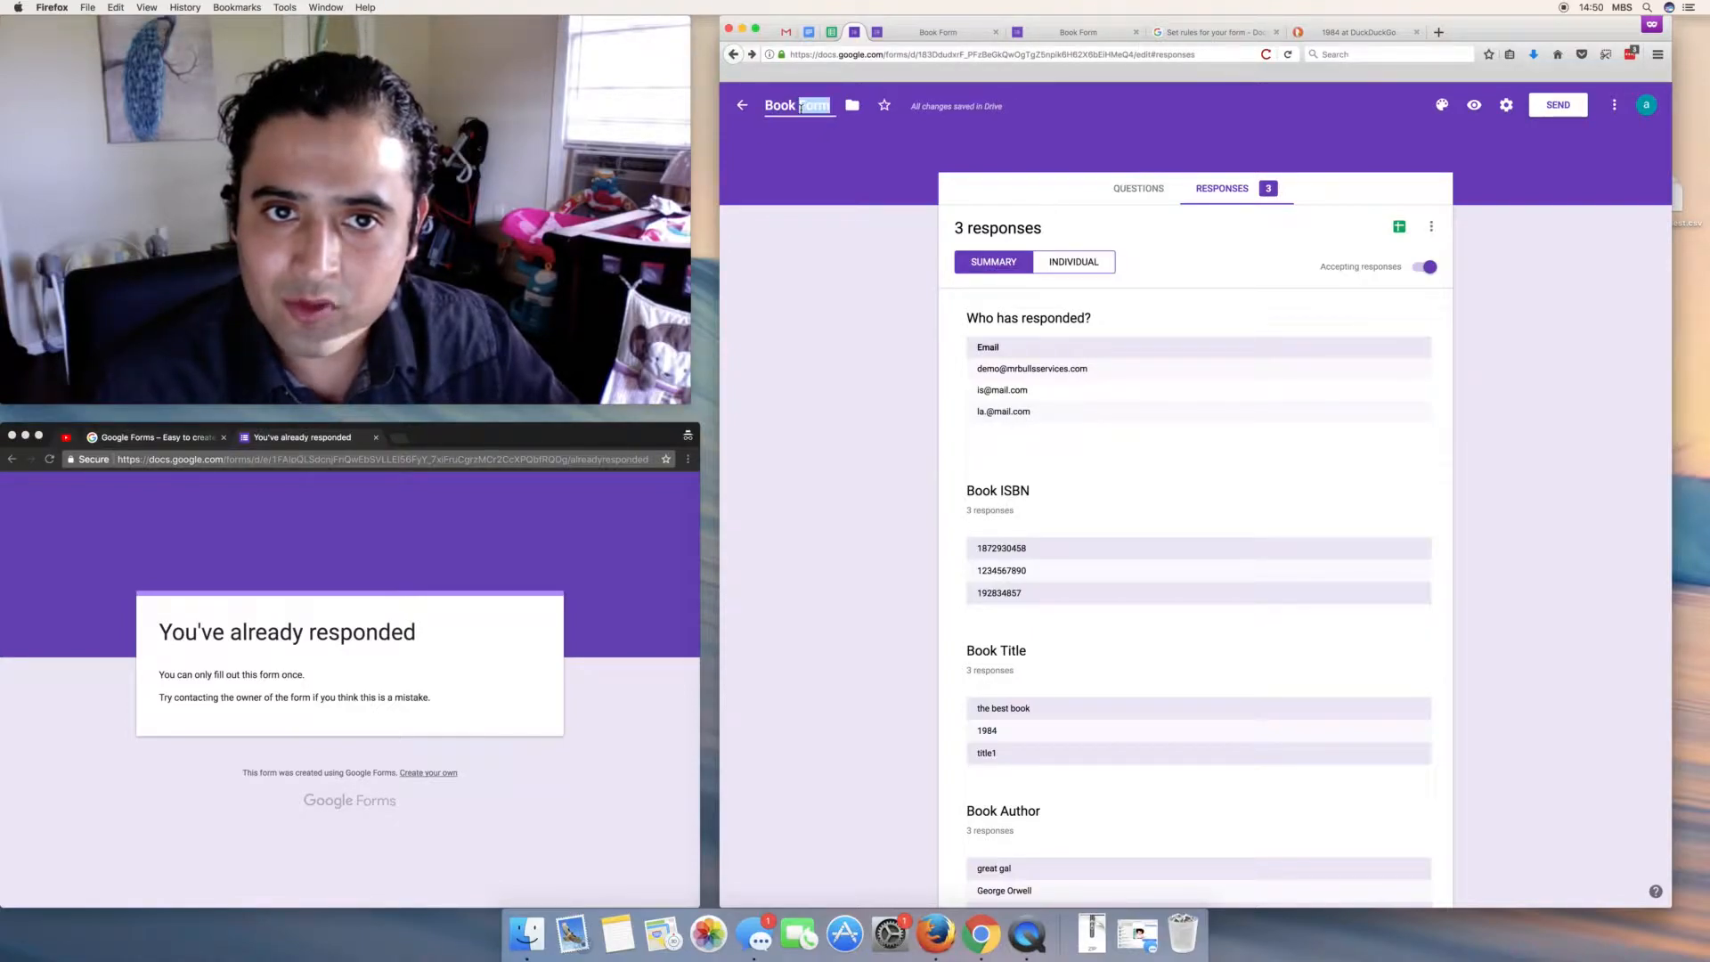
# - Finish editing the form name 'Book Form'
pyautogui.click(795, 108)
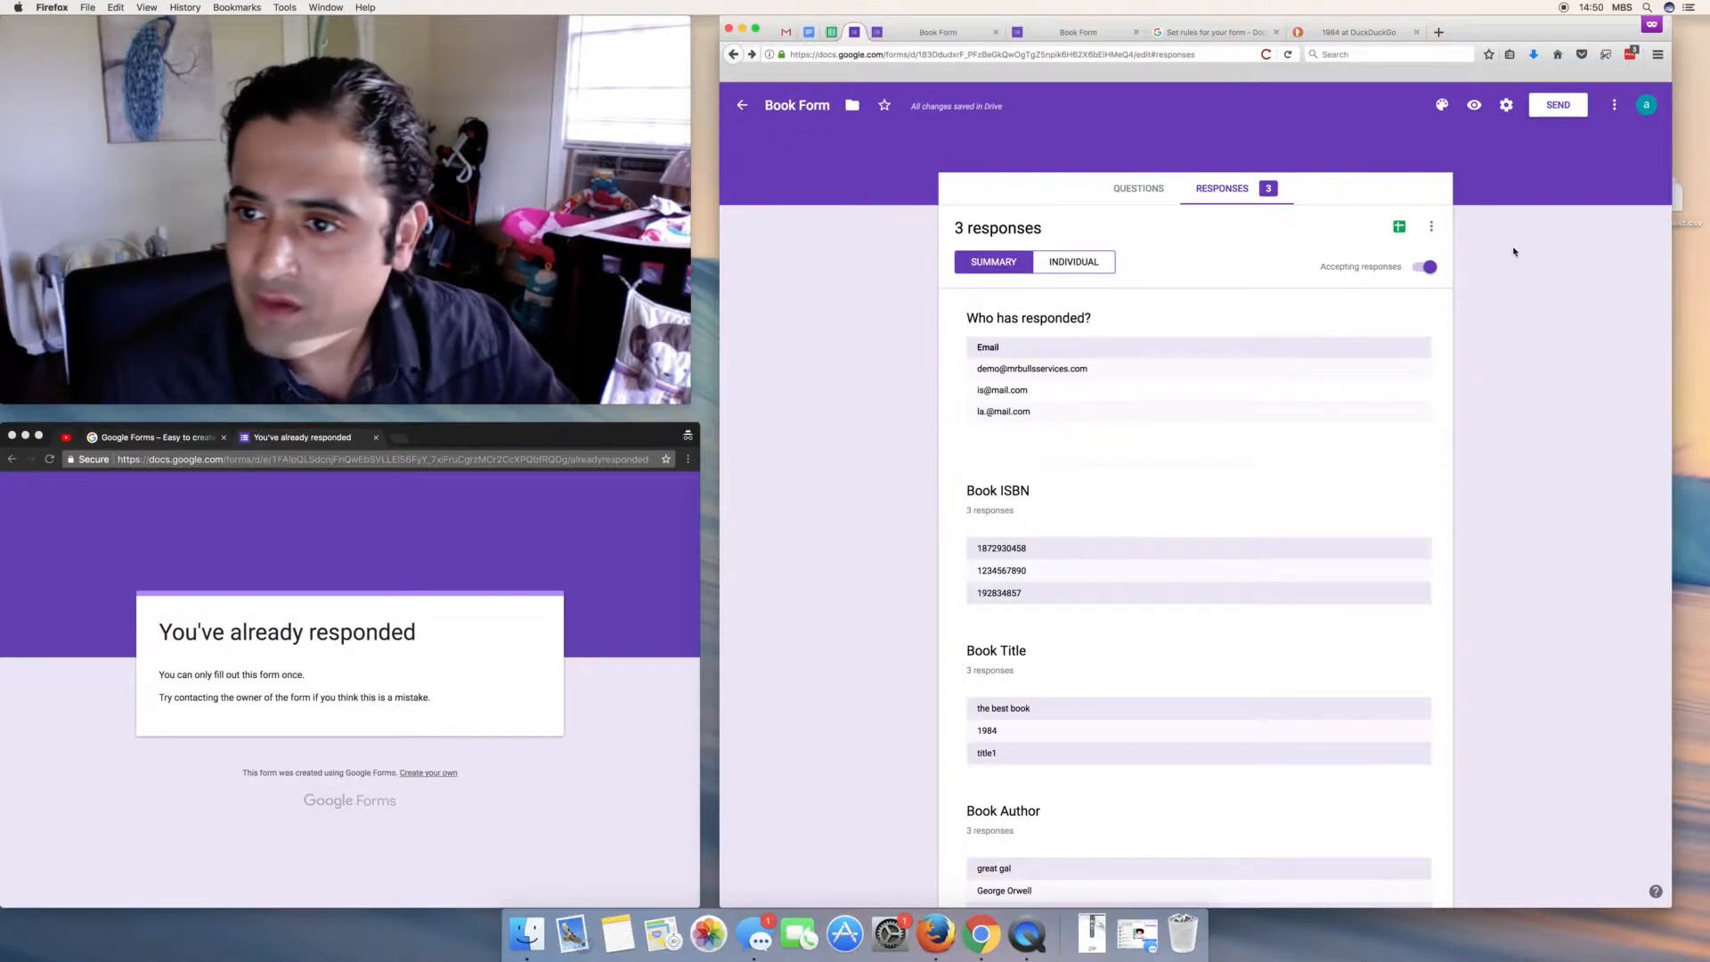
pyautogui.click(790, 105)
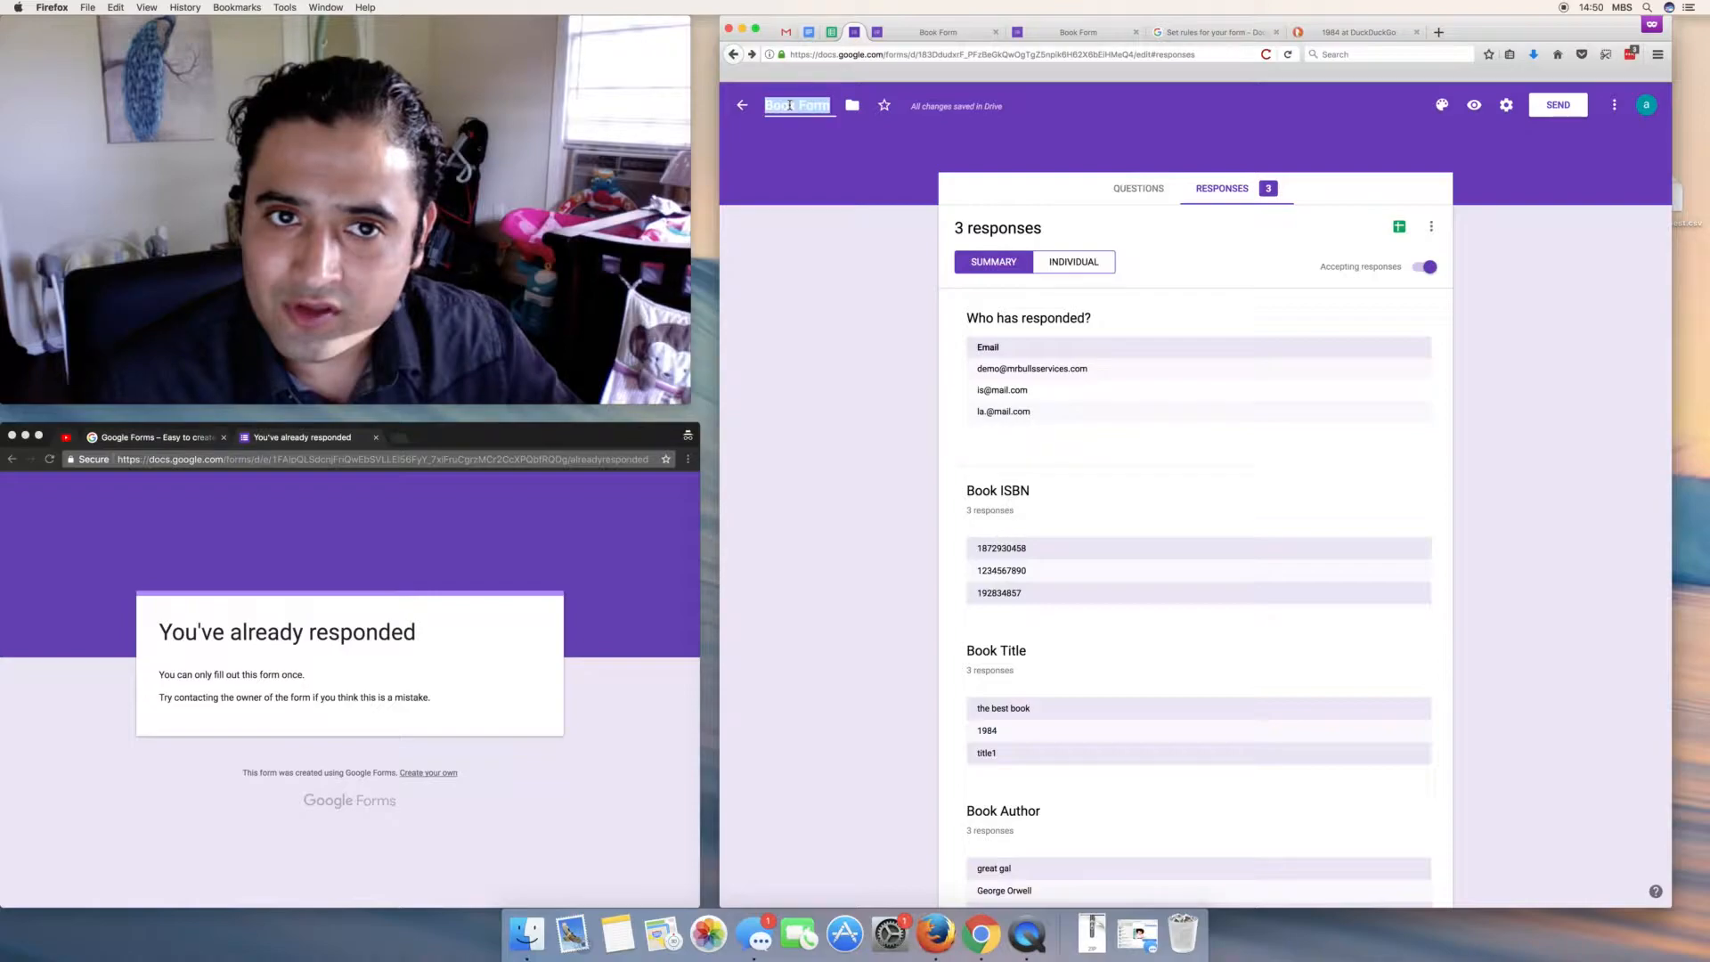
pyautogui.click(818, 221)
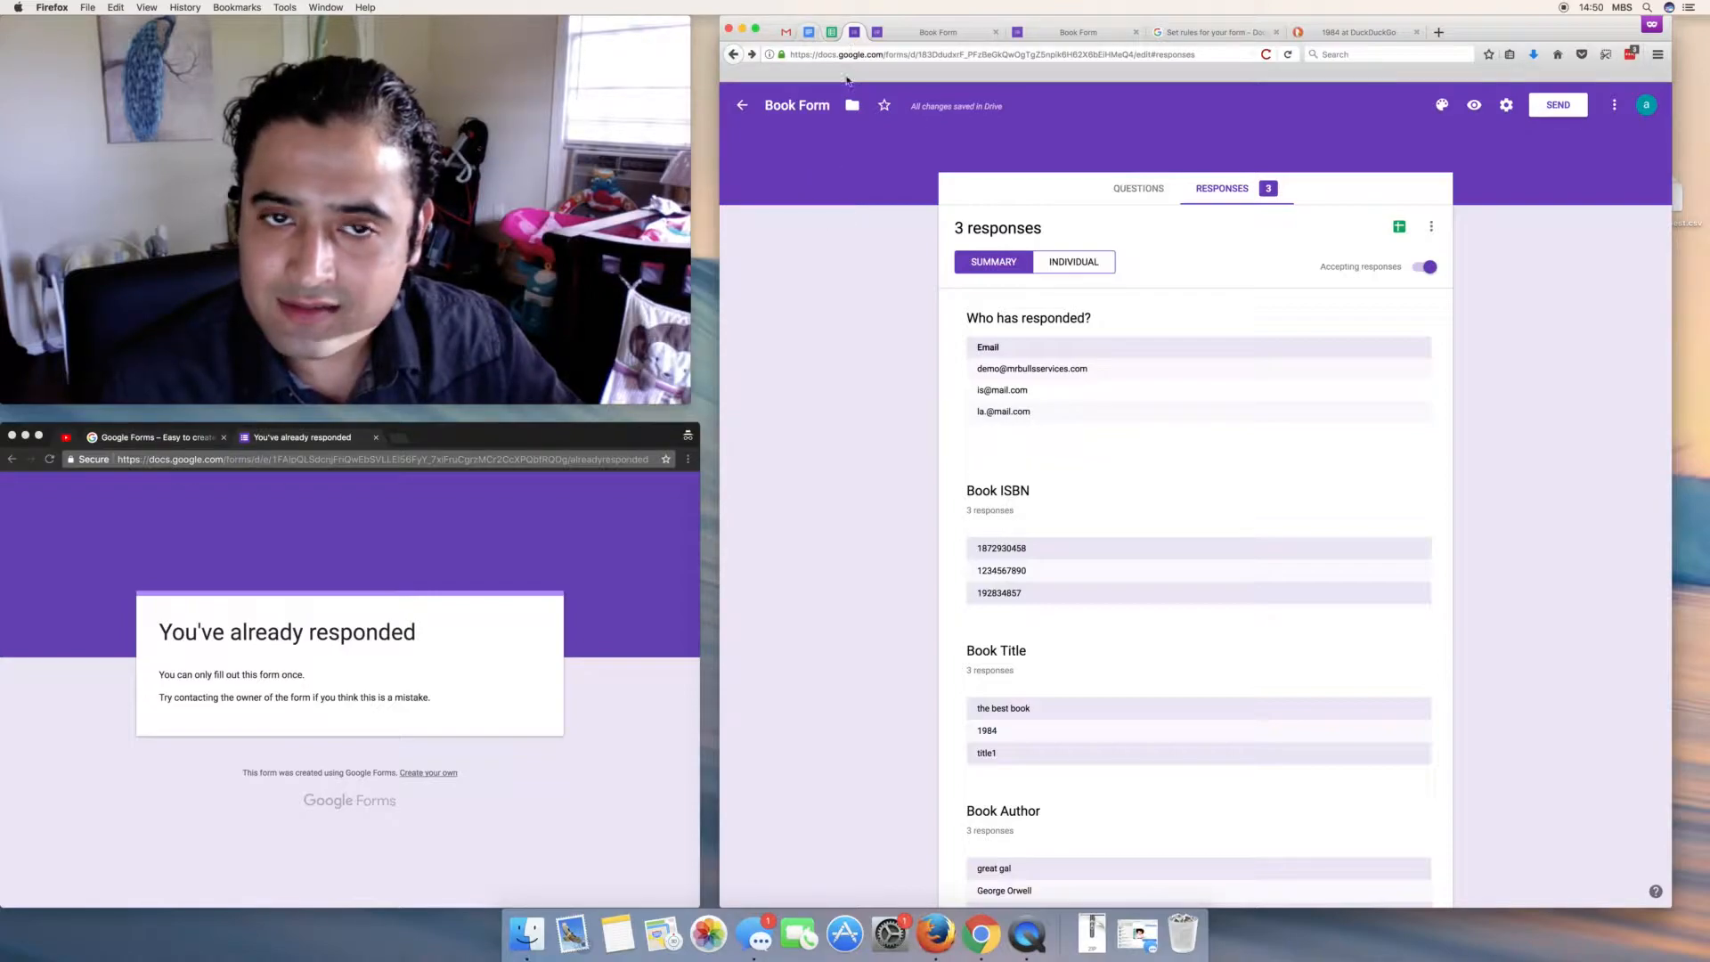
# - Link responses to a new spreadsheet 'Book Form (Responses)' and open it
pyautogui.click(1399, 228)
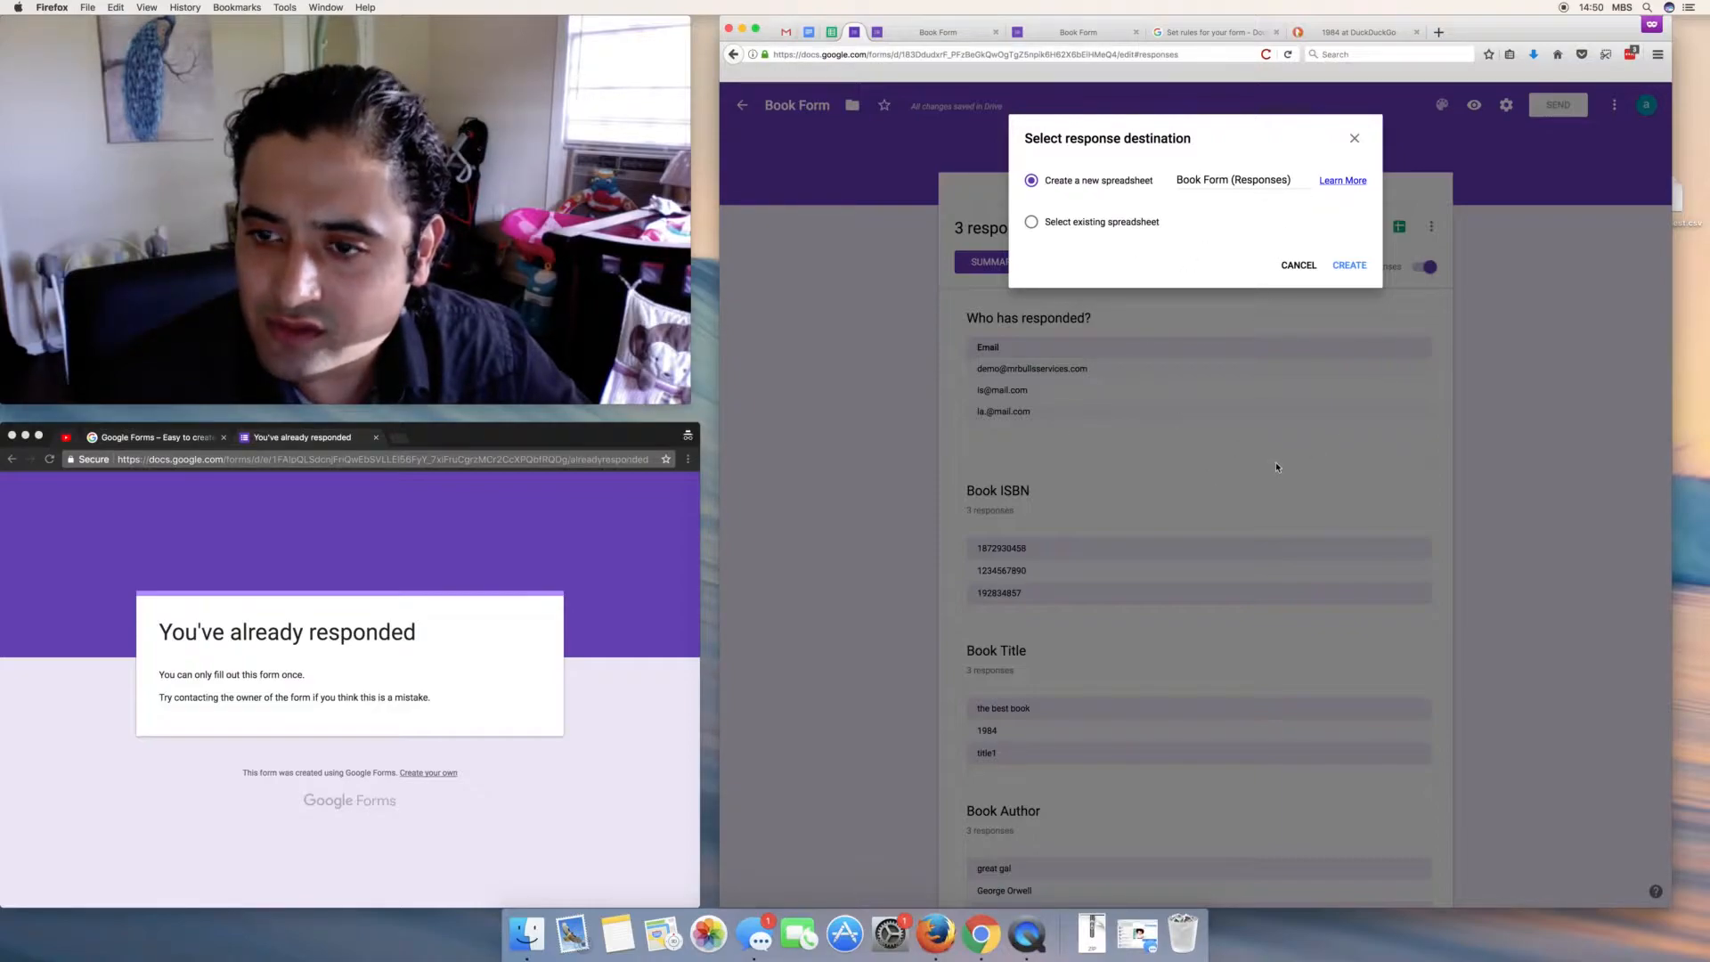
pyautogui.click(1349, 266)
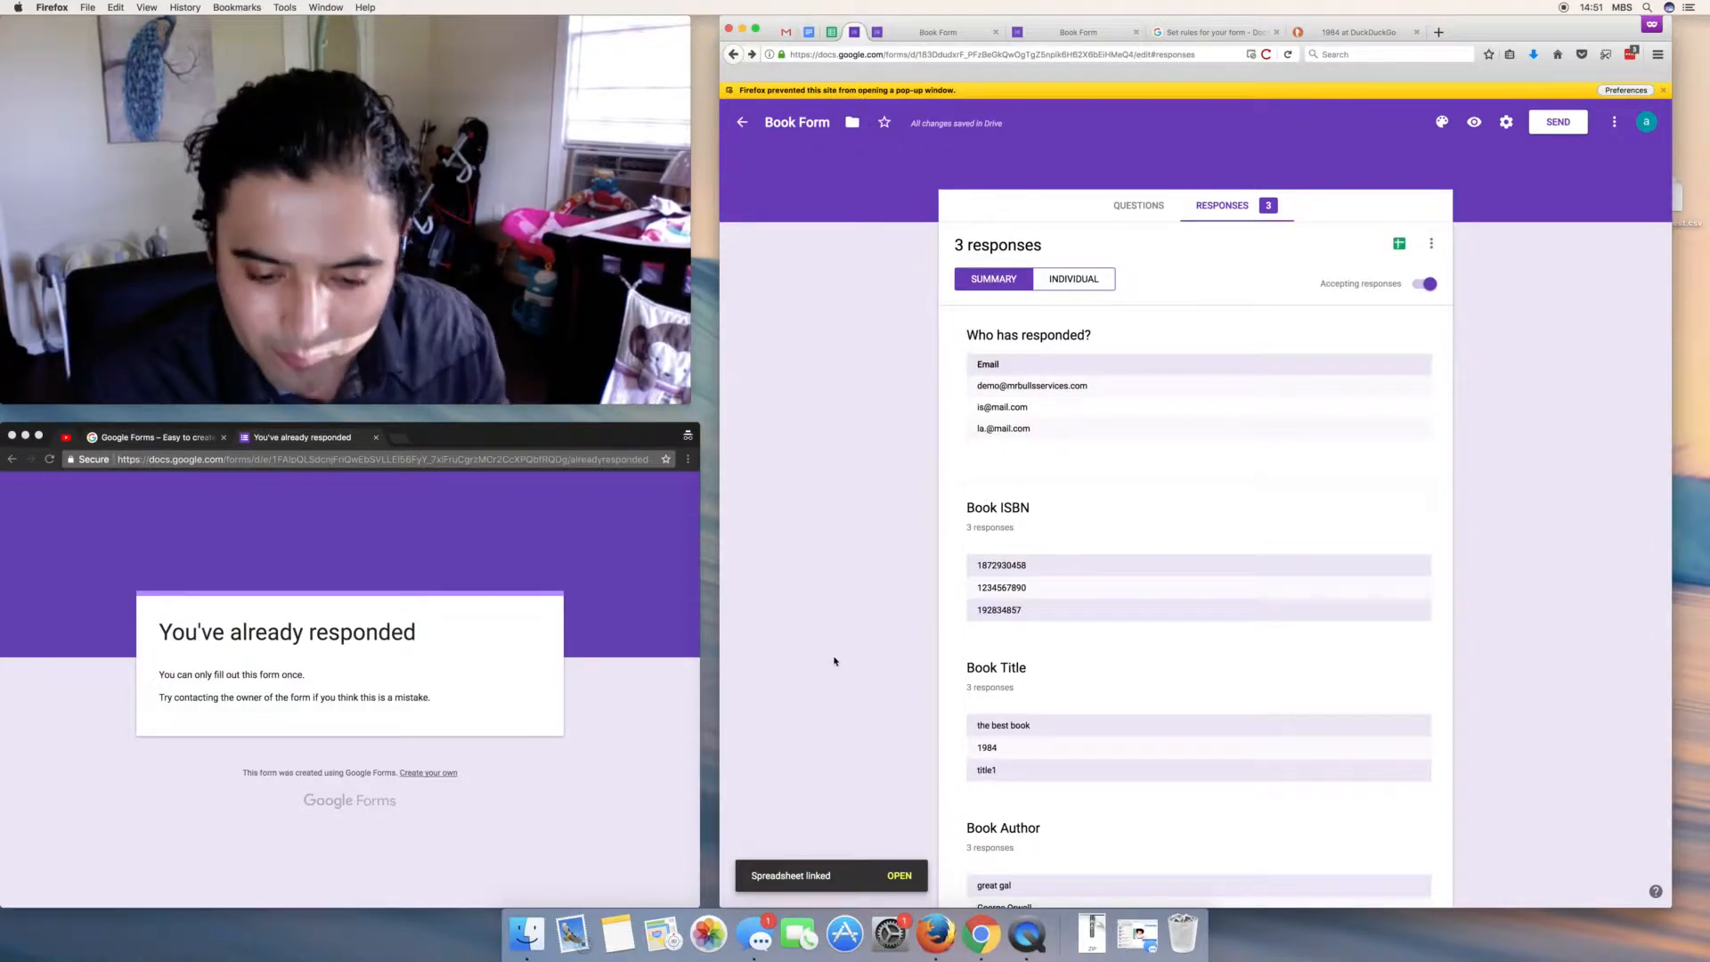
pyautogui.click(902, 877)
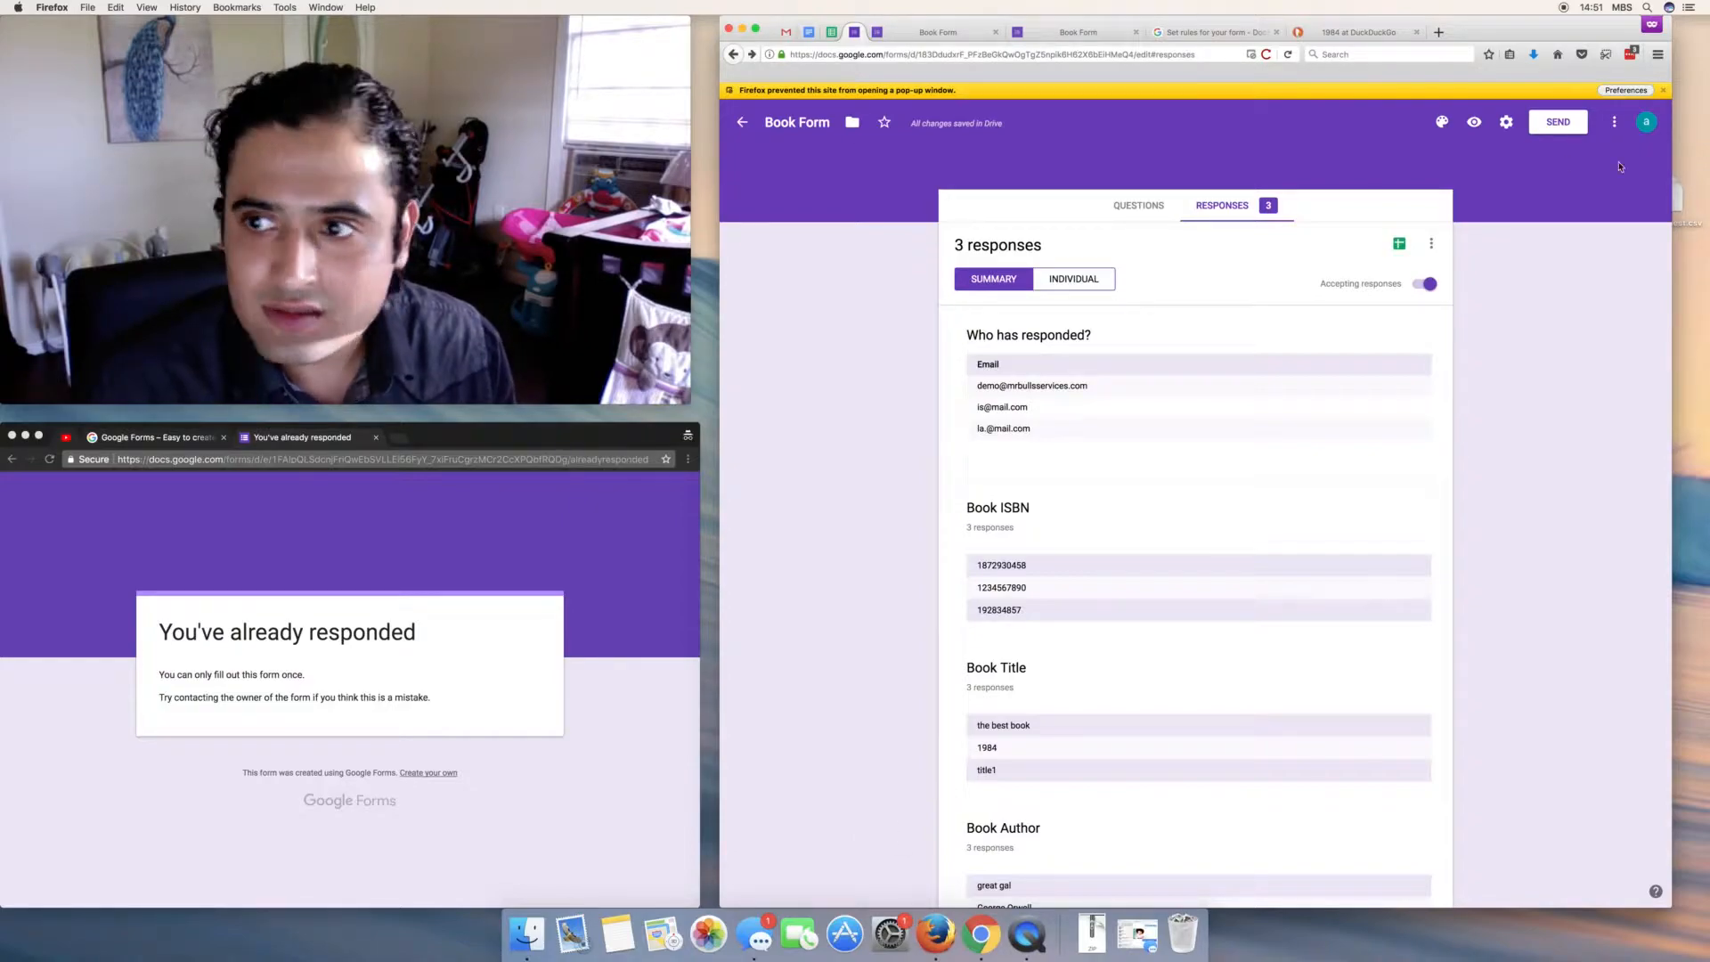
# - Open Book Form (Responses) from the Sheets home and auto-fit columns A to E
pyautogui.click(831, 32)
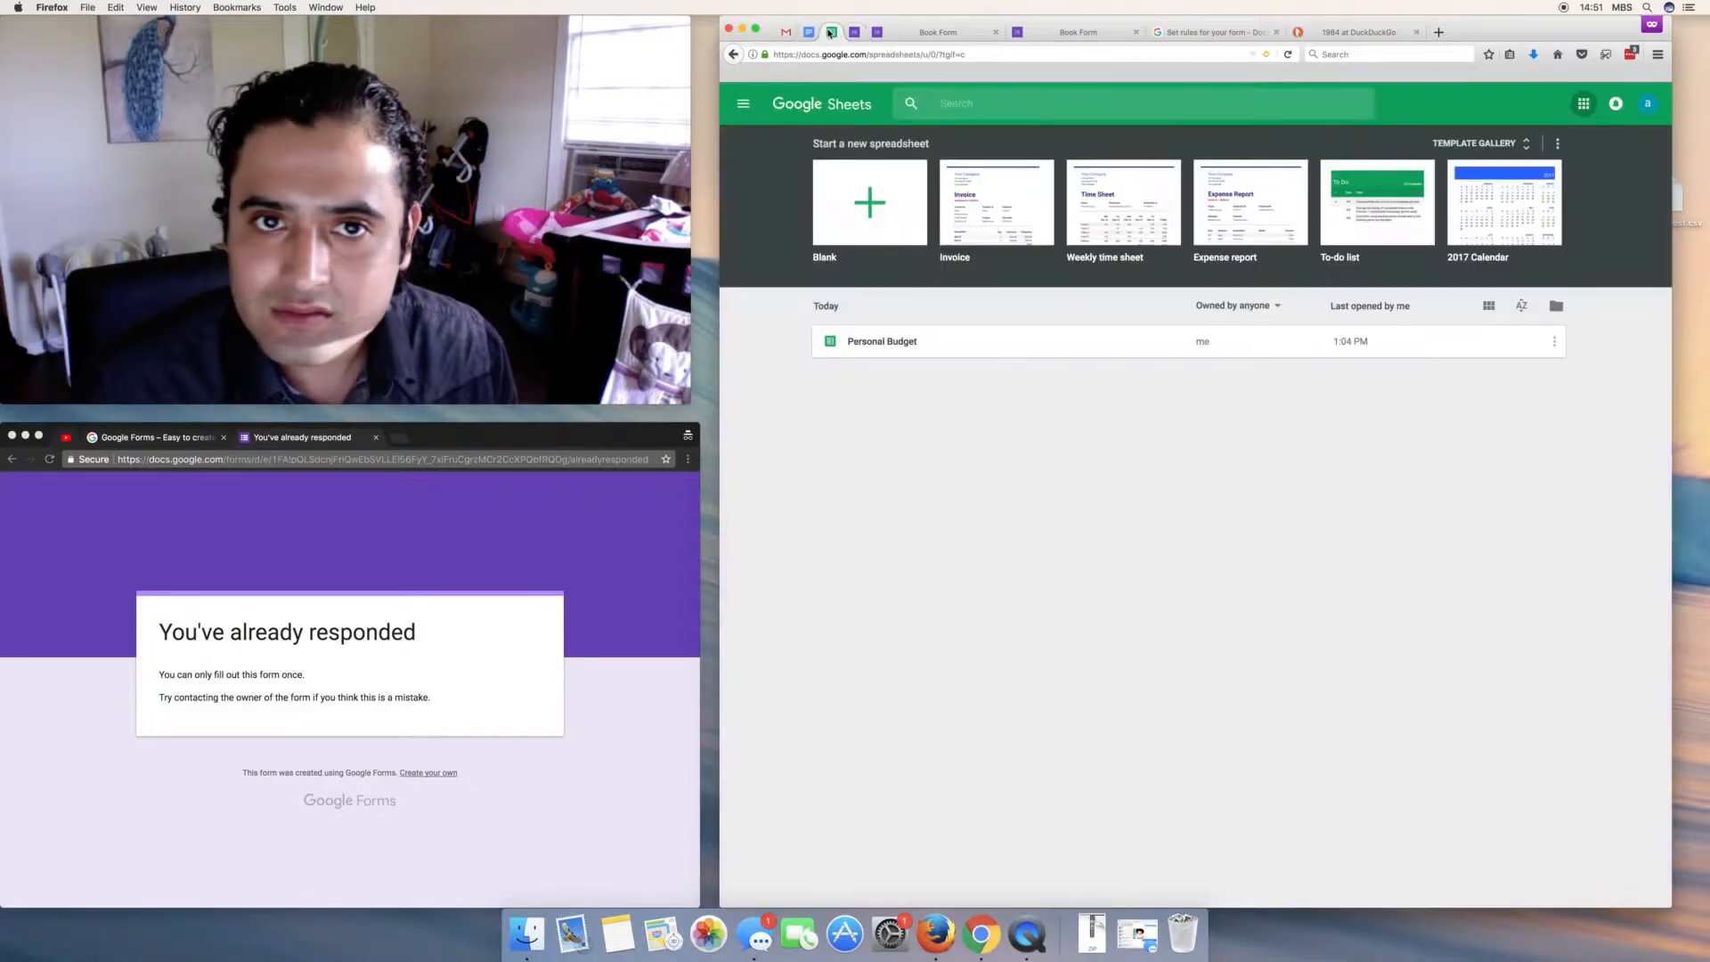
pyautogui.click(1288, 55)
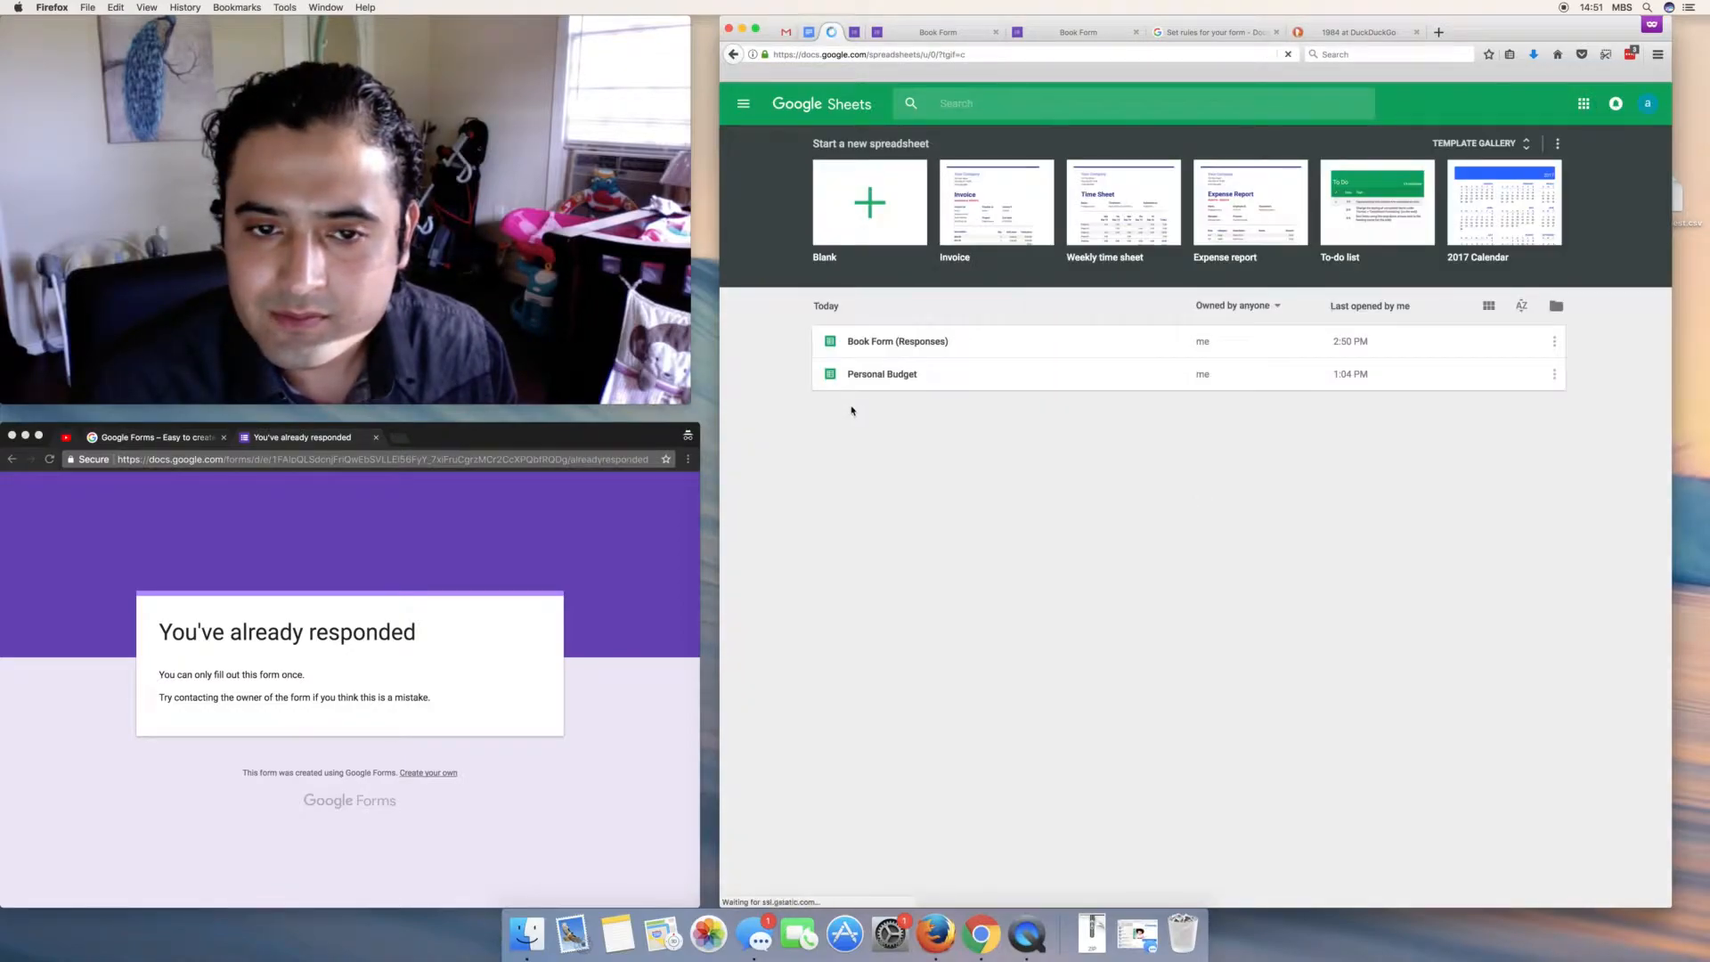
pyautogui.click(864, 344)
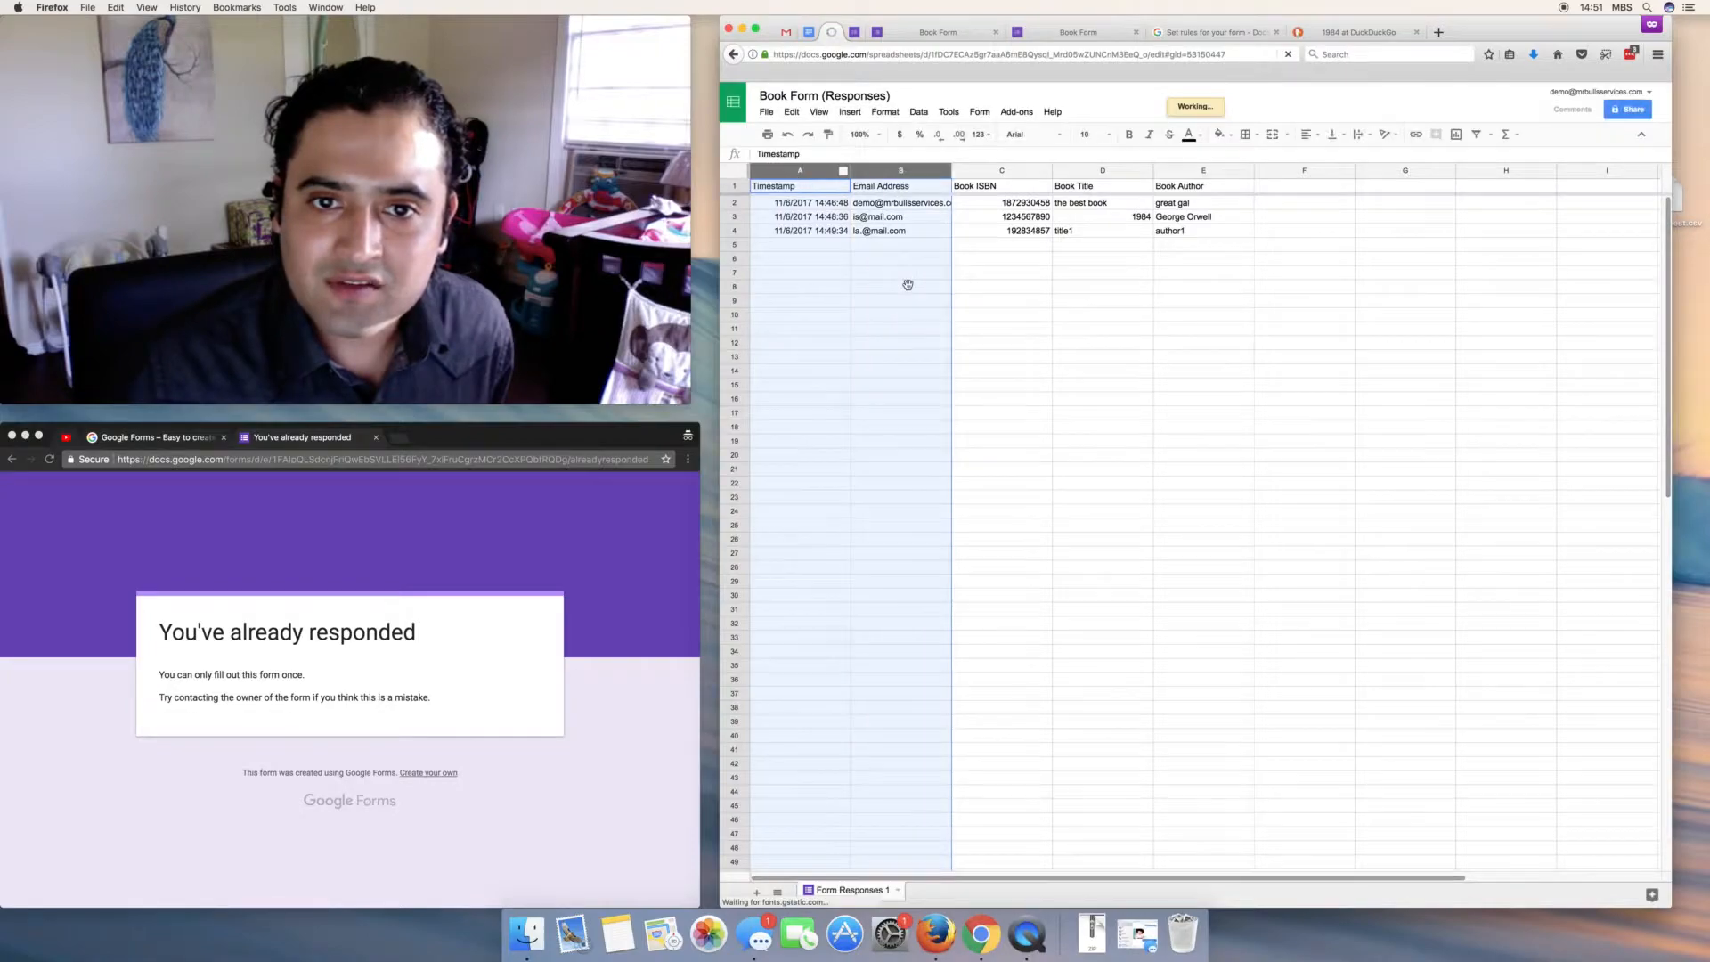
pyautogui.moveTo(801, 173); pyautogui.dragTo(850, 170)
pyautogui.click(1257, 175)
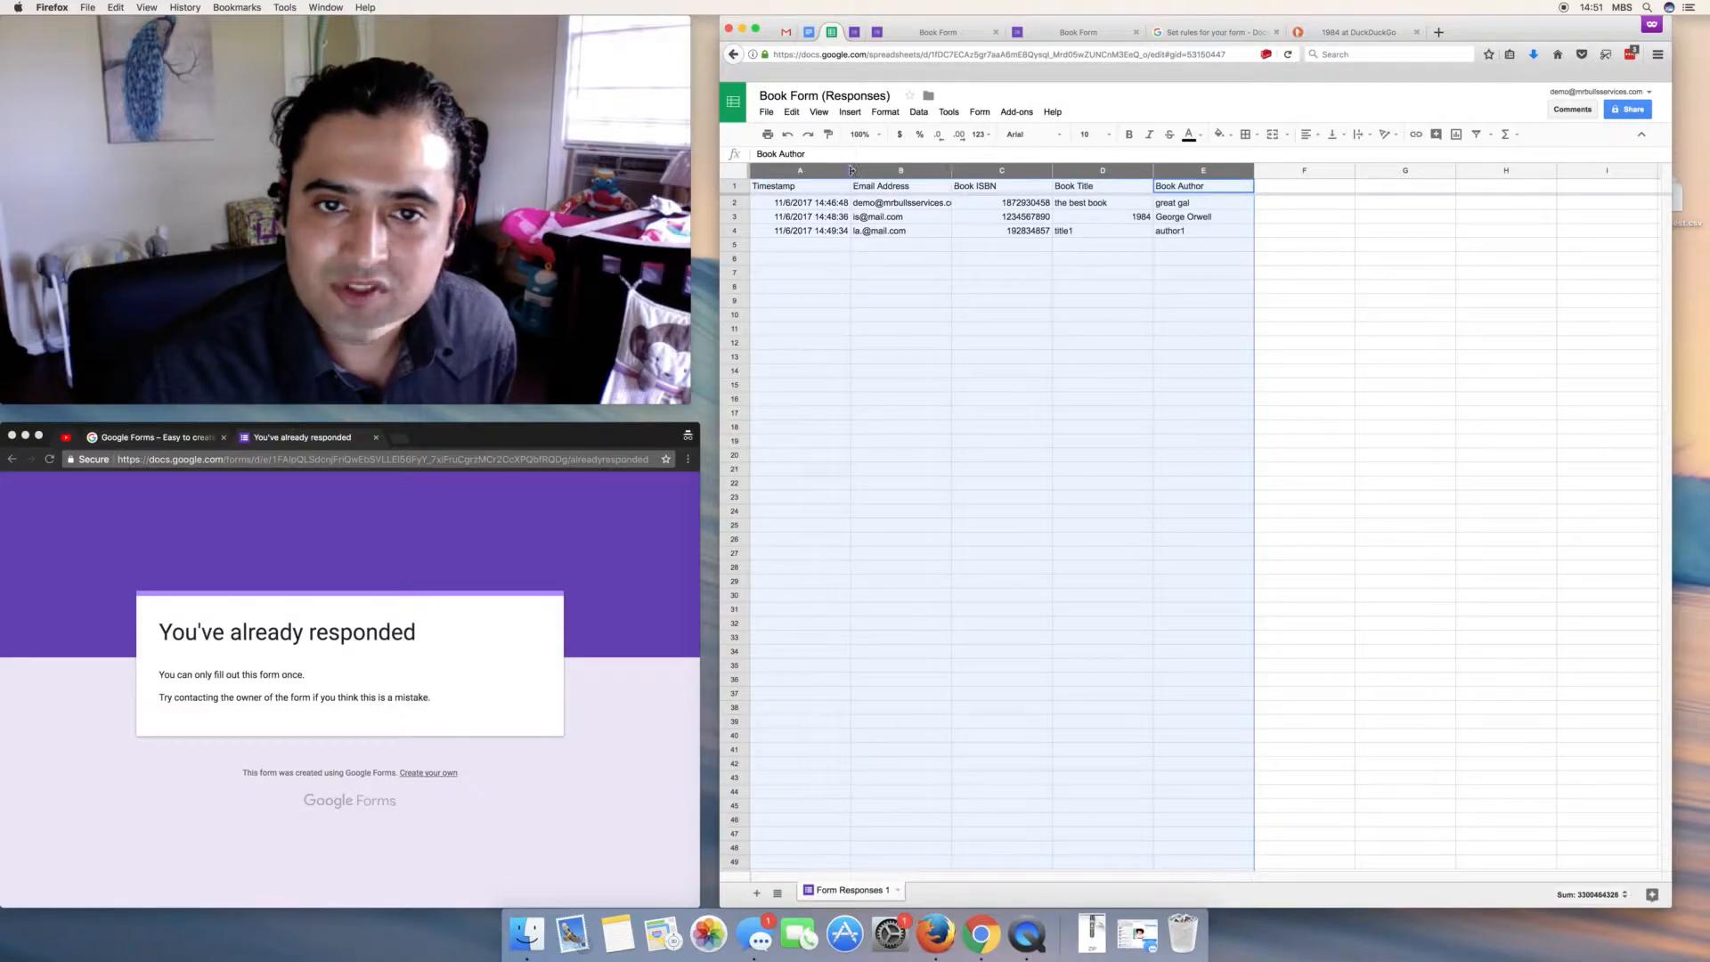
pyautogui.doubleClick(852, 170)
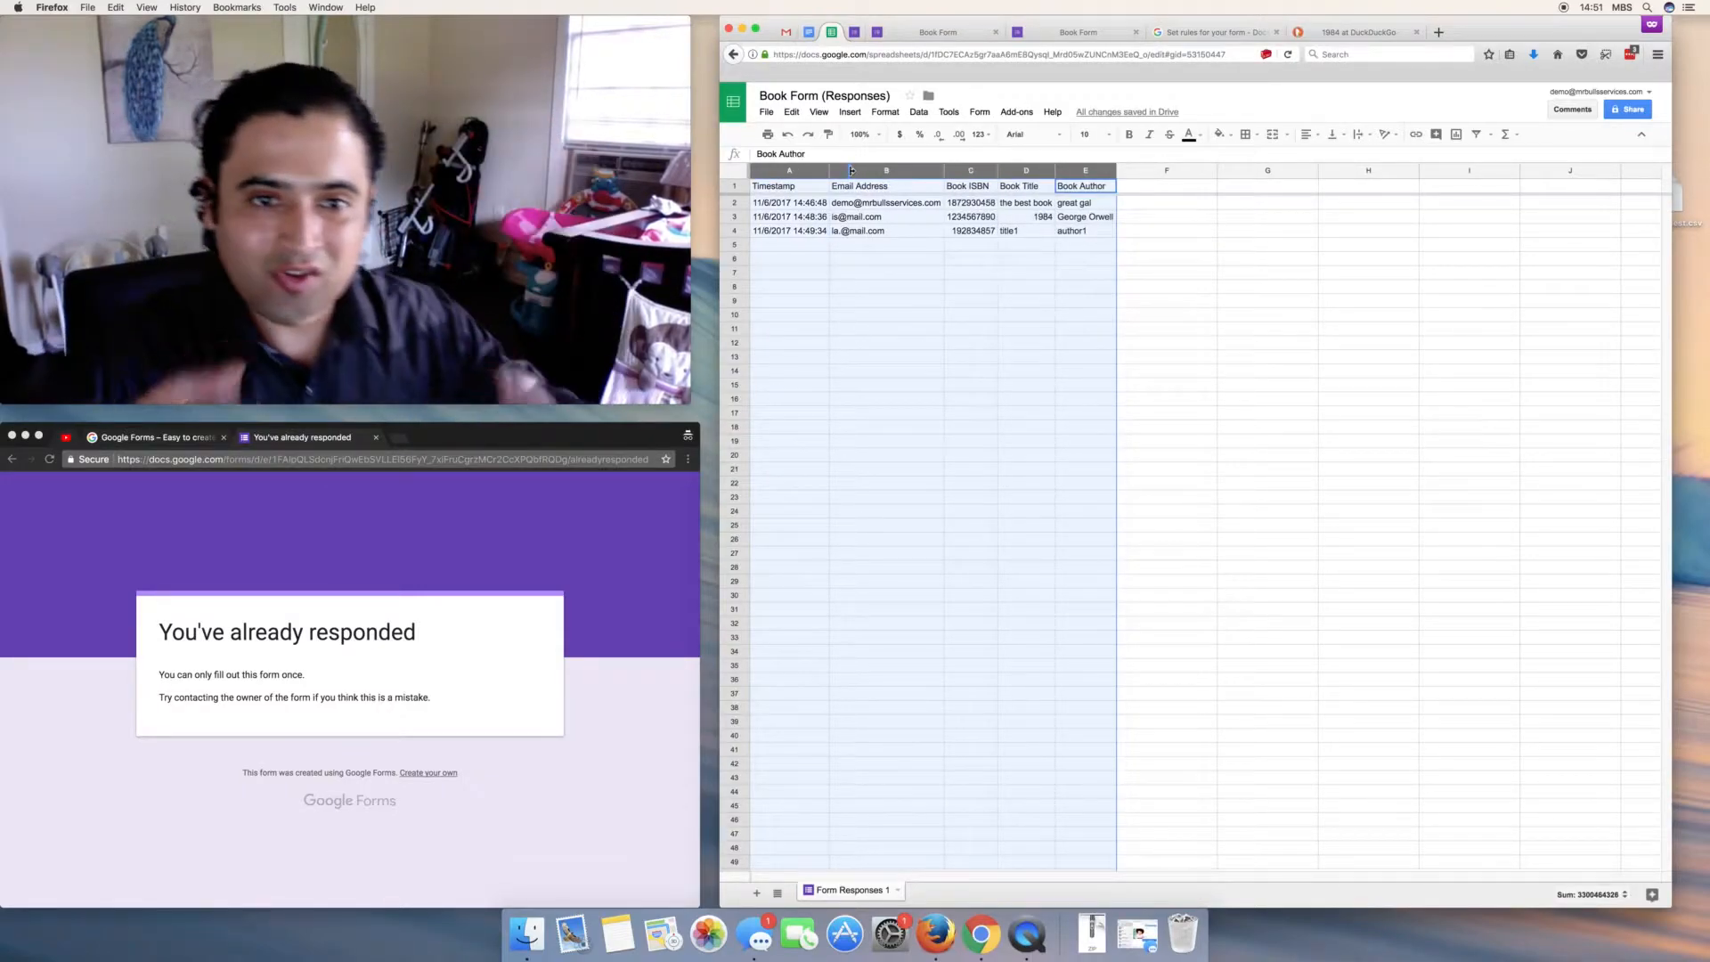
pyautogui.click(809, 32)
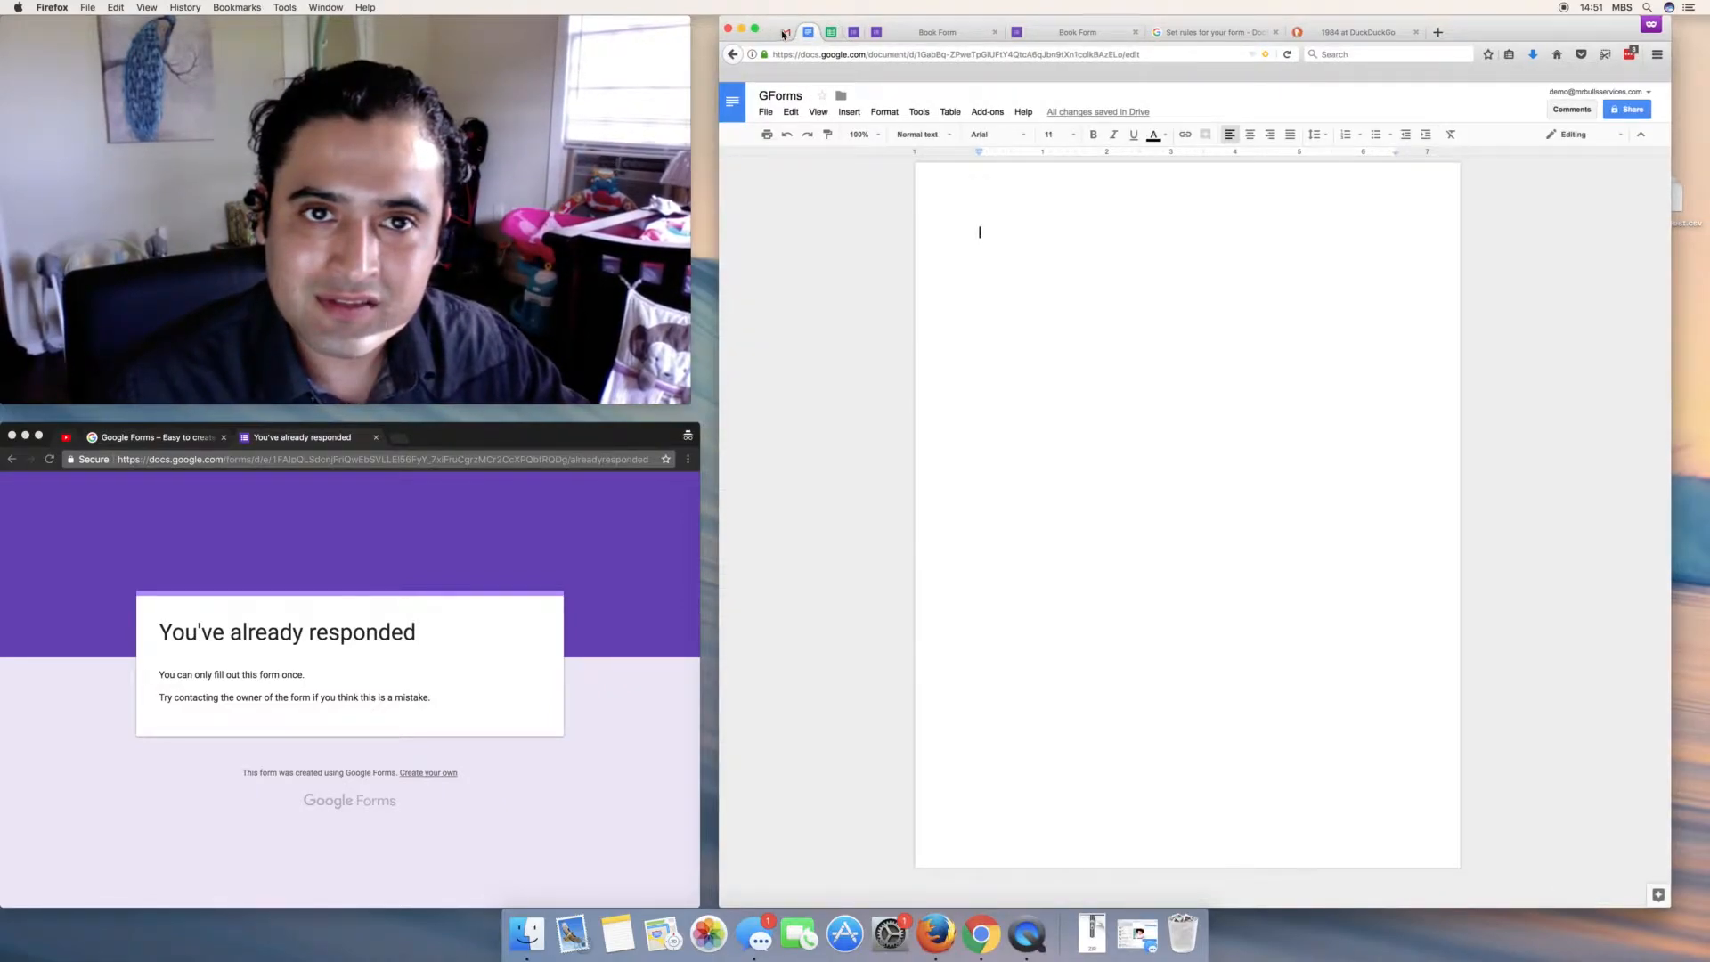
# - Cycle through the Gmail, Docs and Sheets tabs, ending on the 3-response summary
pyautogui.click(786, 32)
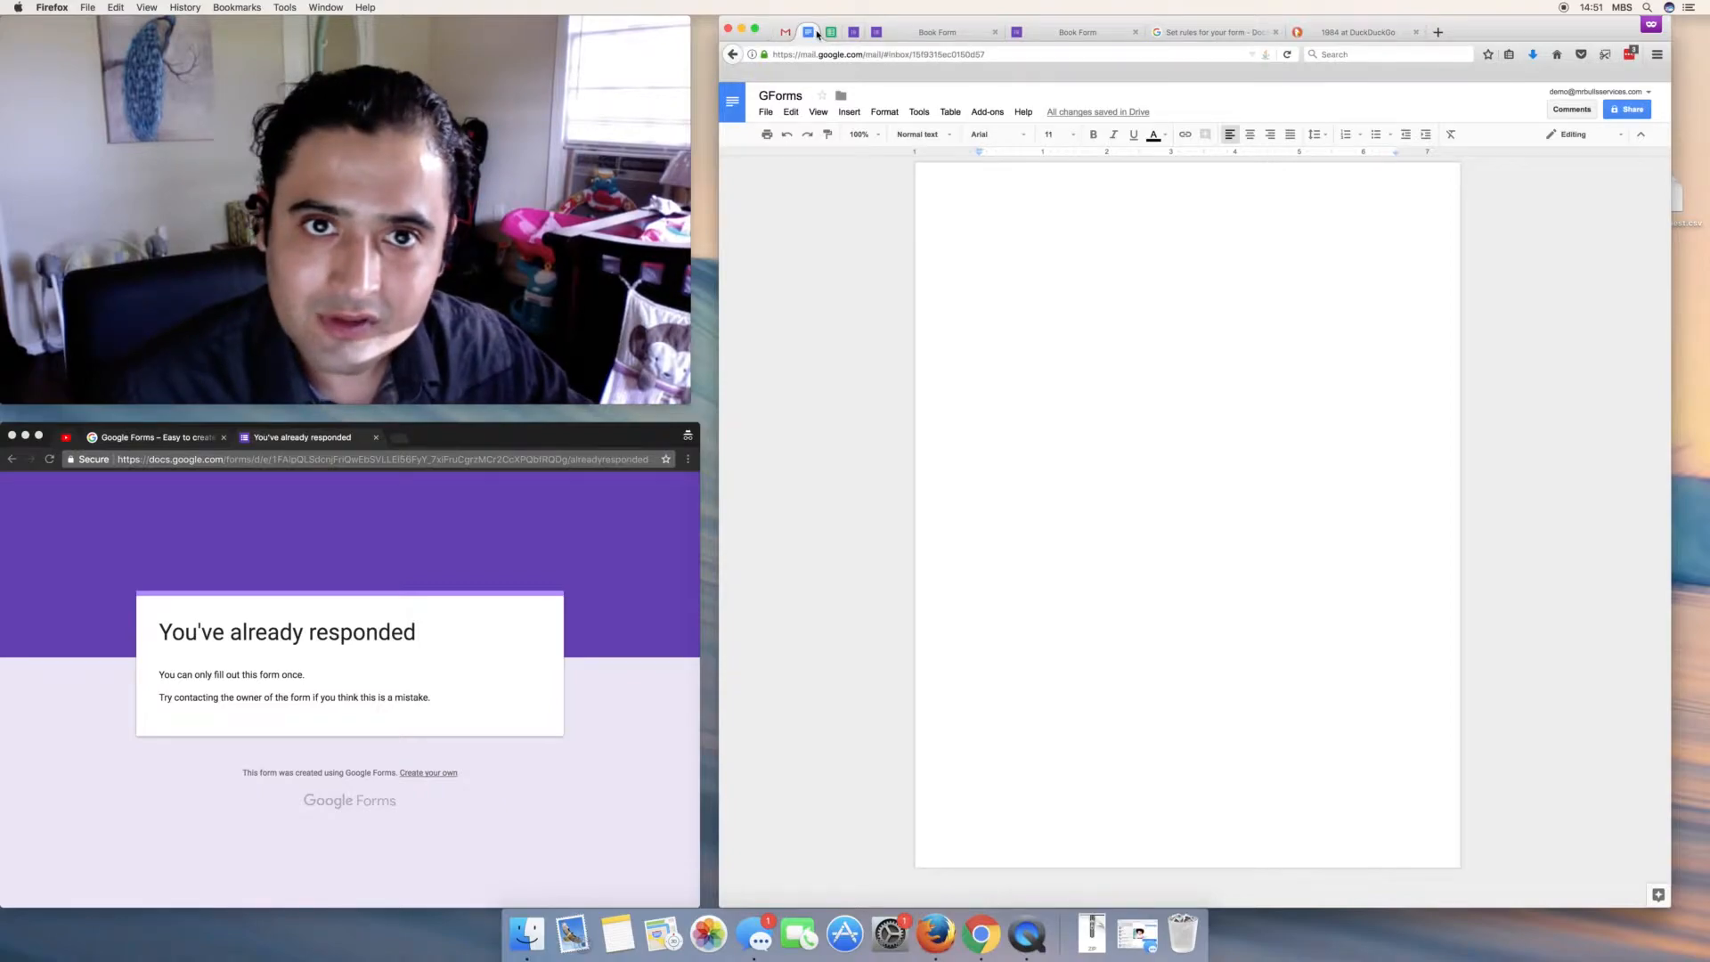
pyautogui.click(811, 33)
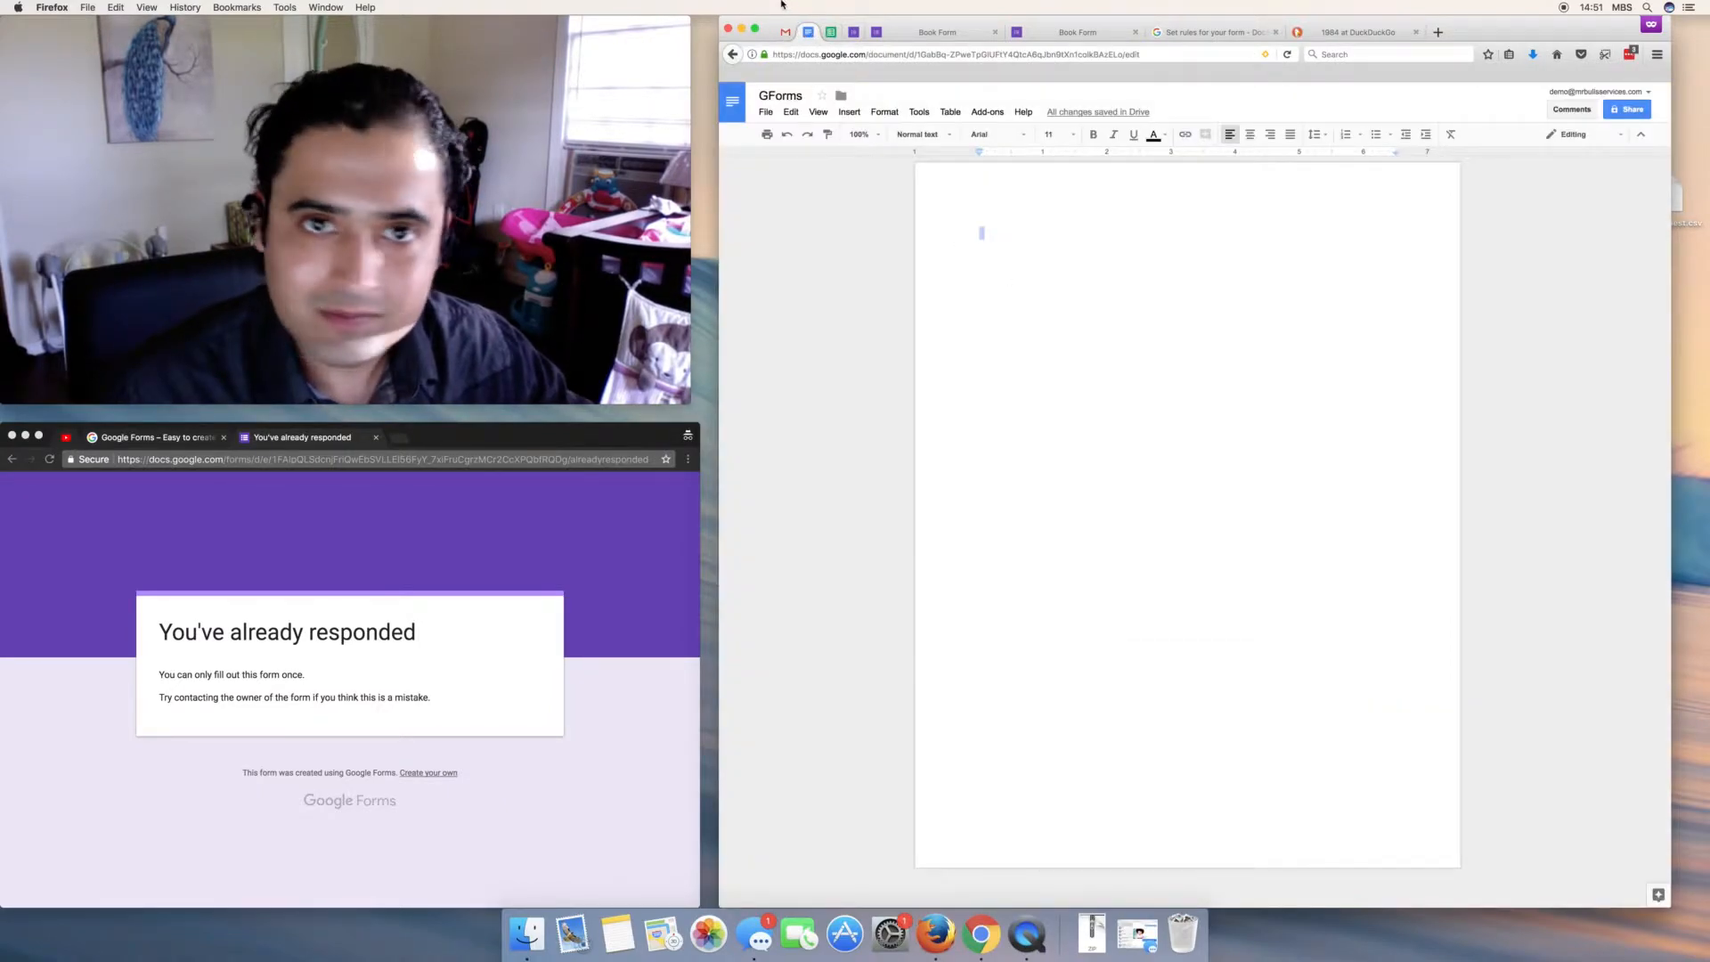
pyautogui.click(831, 32)
pyautogui.click(854, 32)
pyautogui.click(831, 32)
pyautogui.click(854, 32)
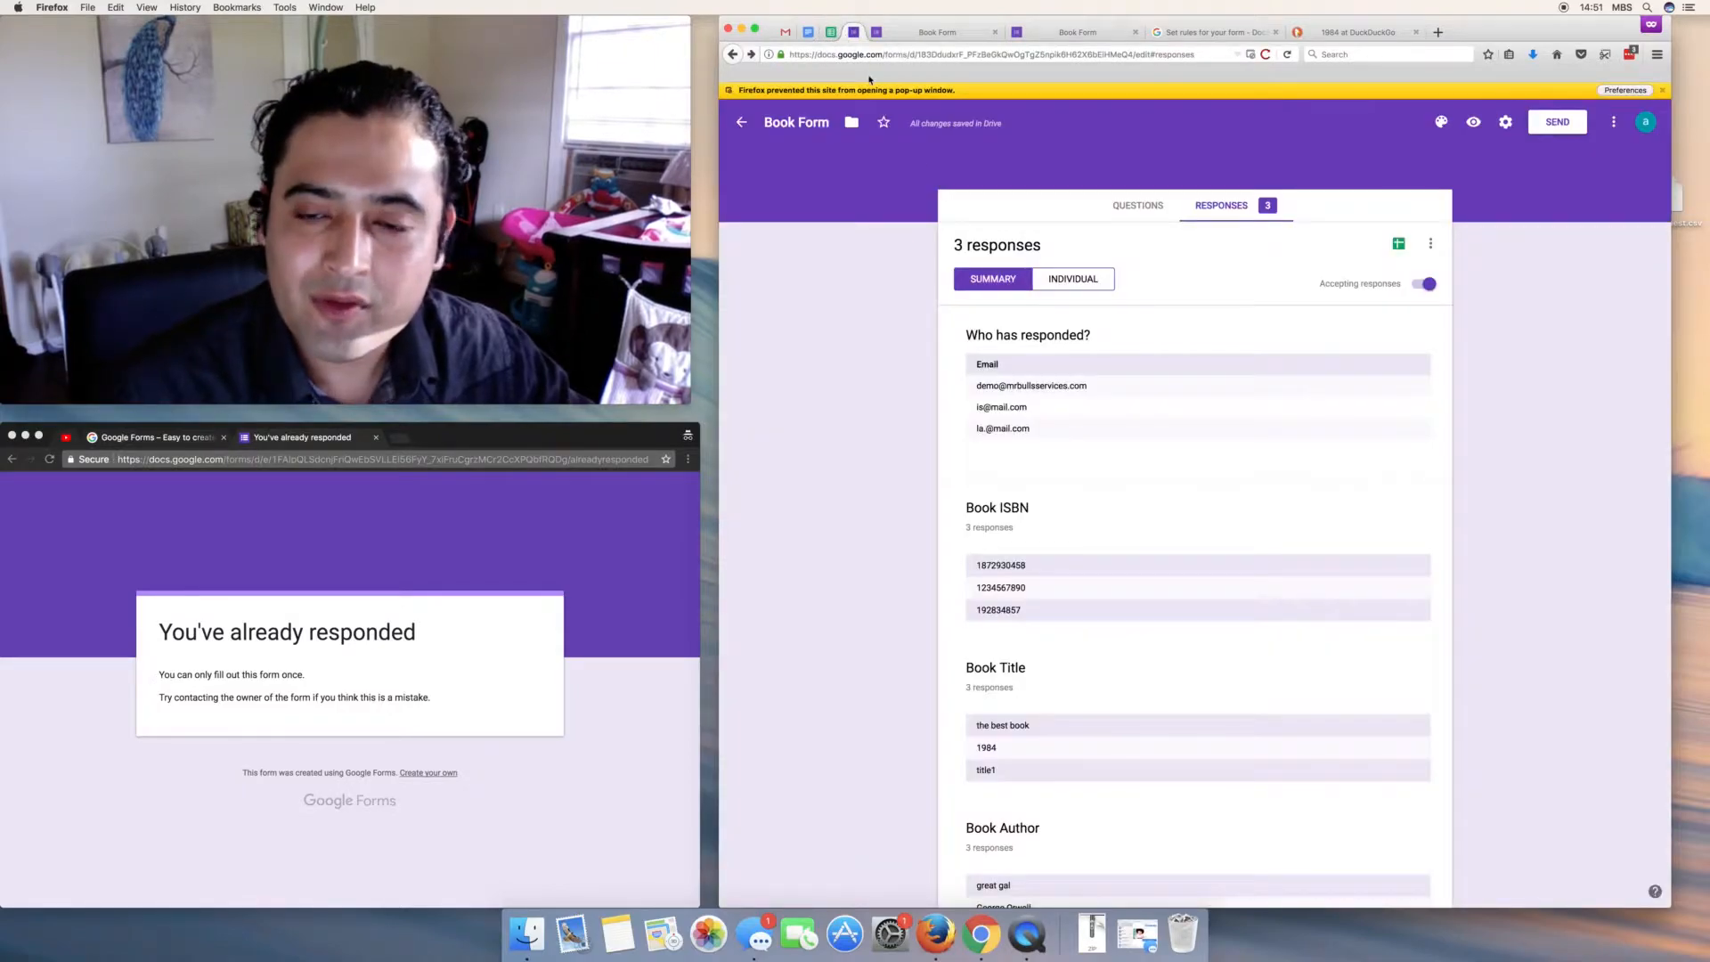
# - In the responses sheet, select the three collected email addresses in B2:B4, then switch to the live Book Form
pyautogui.scroll(-1, 895, 425)
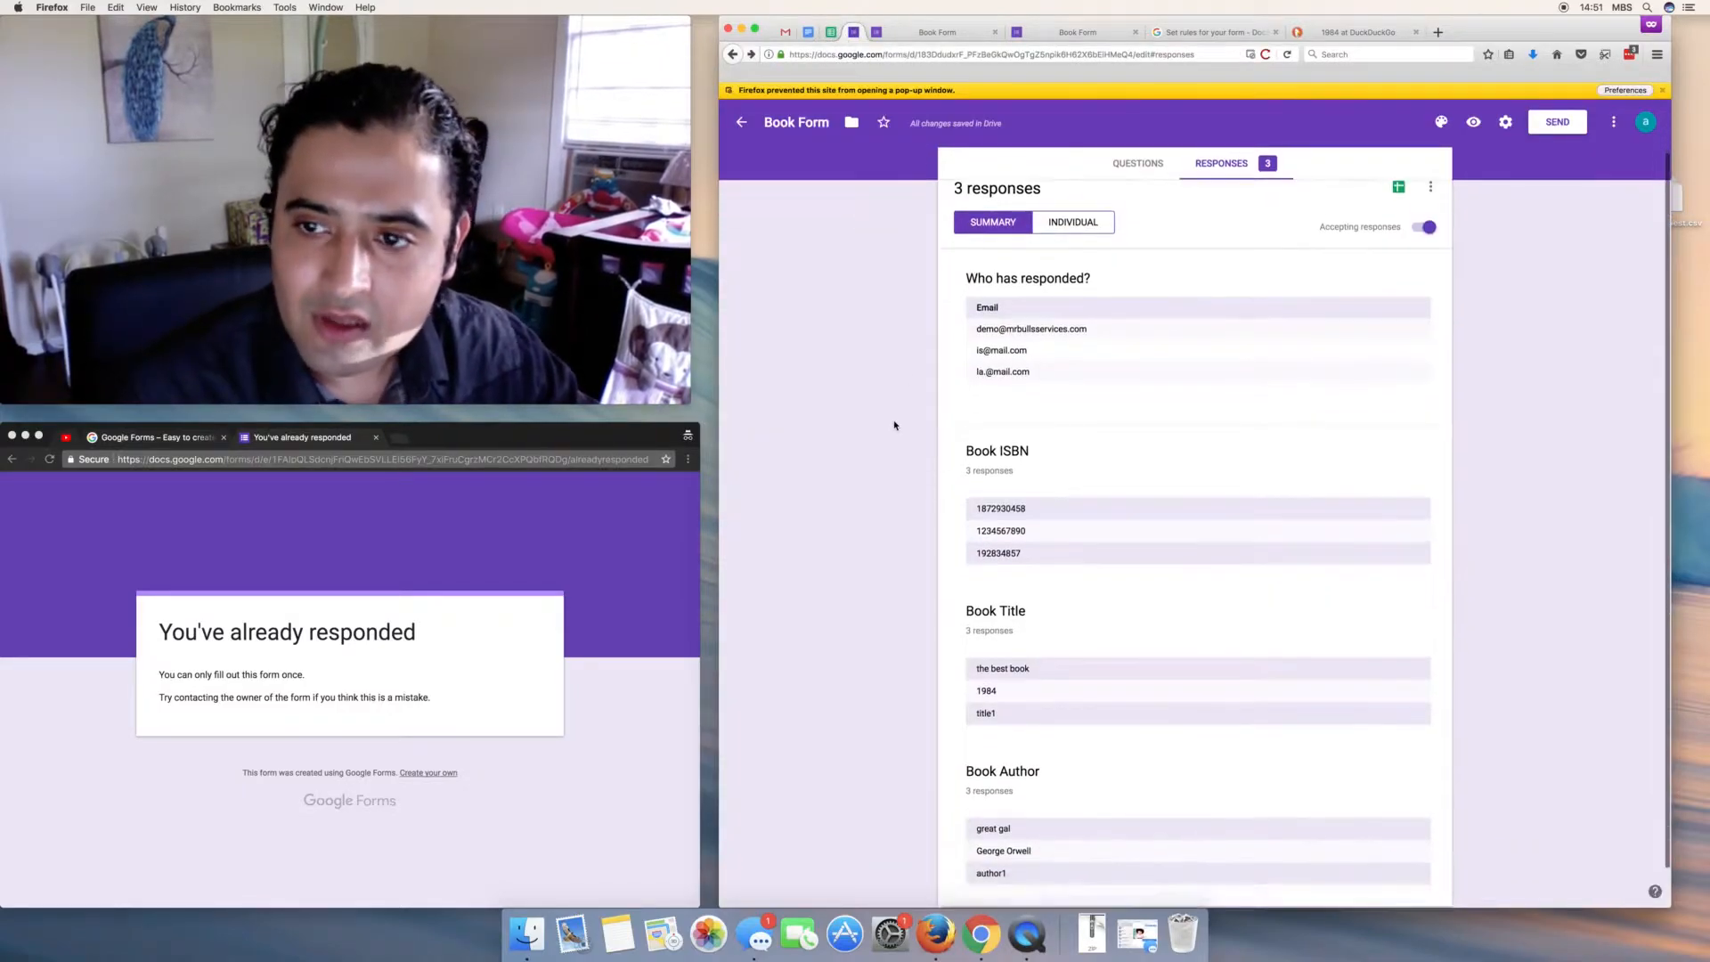
pyautogui.scroll(-1, 895, 425)
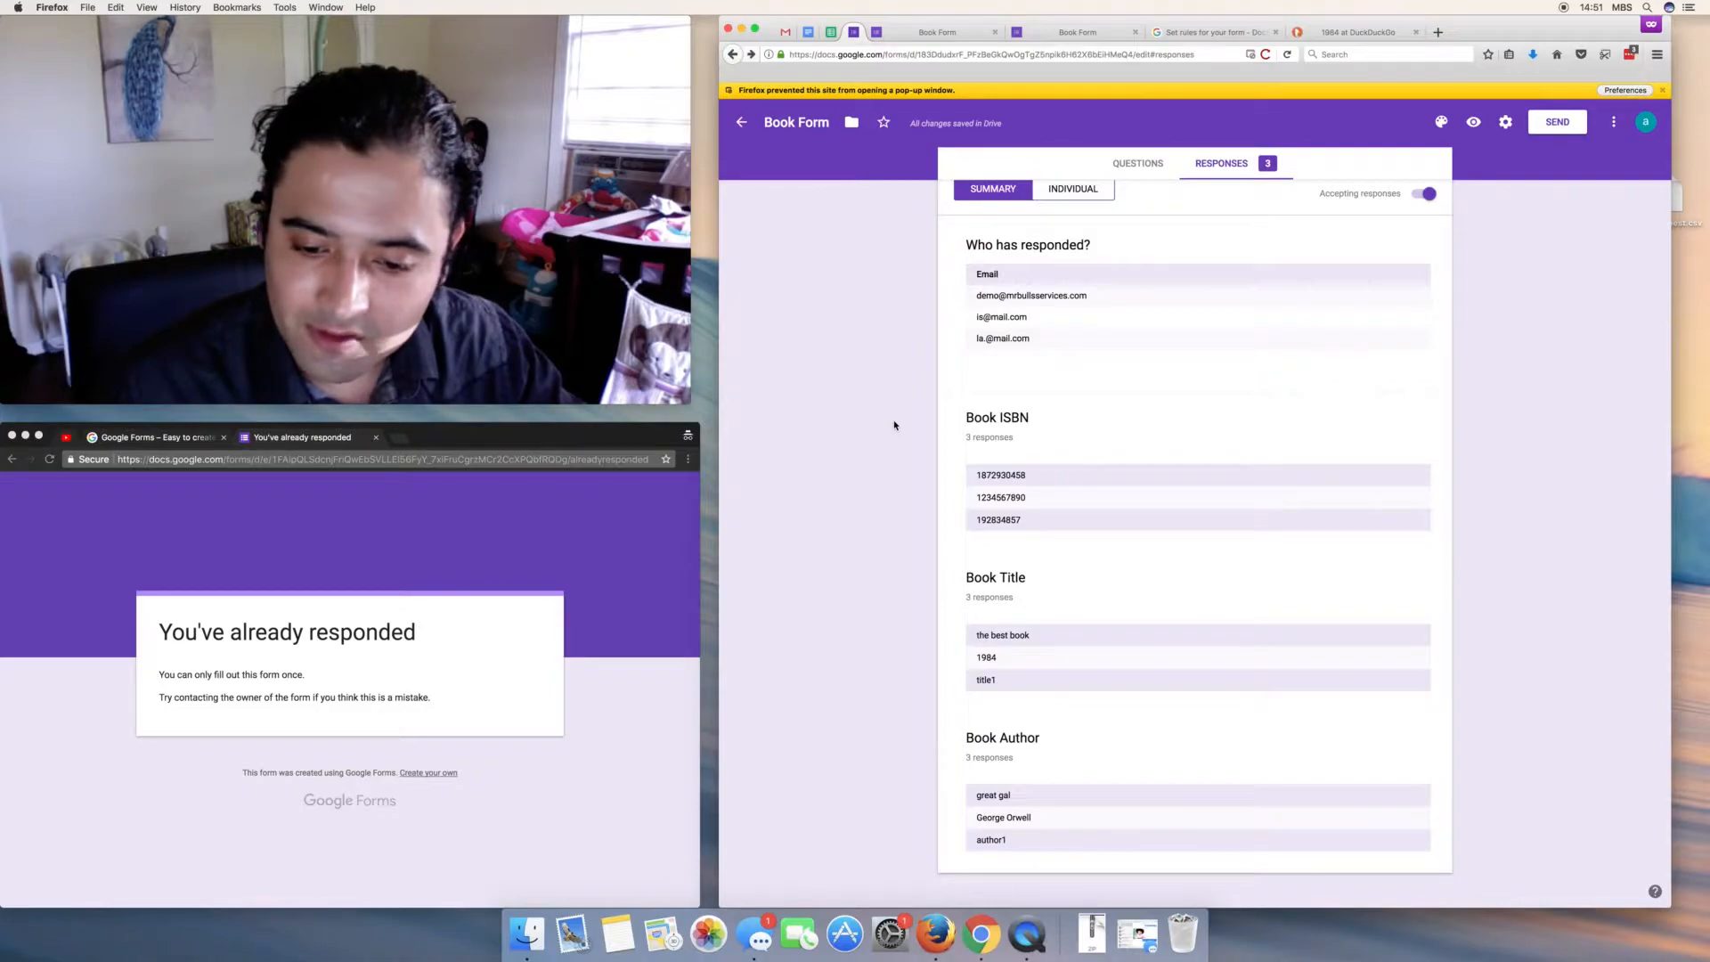
pyautogui.scroll(2, 895, 425)
pyautogui.click(828, 33)
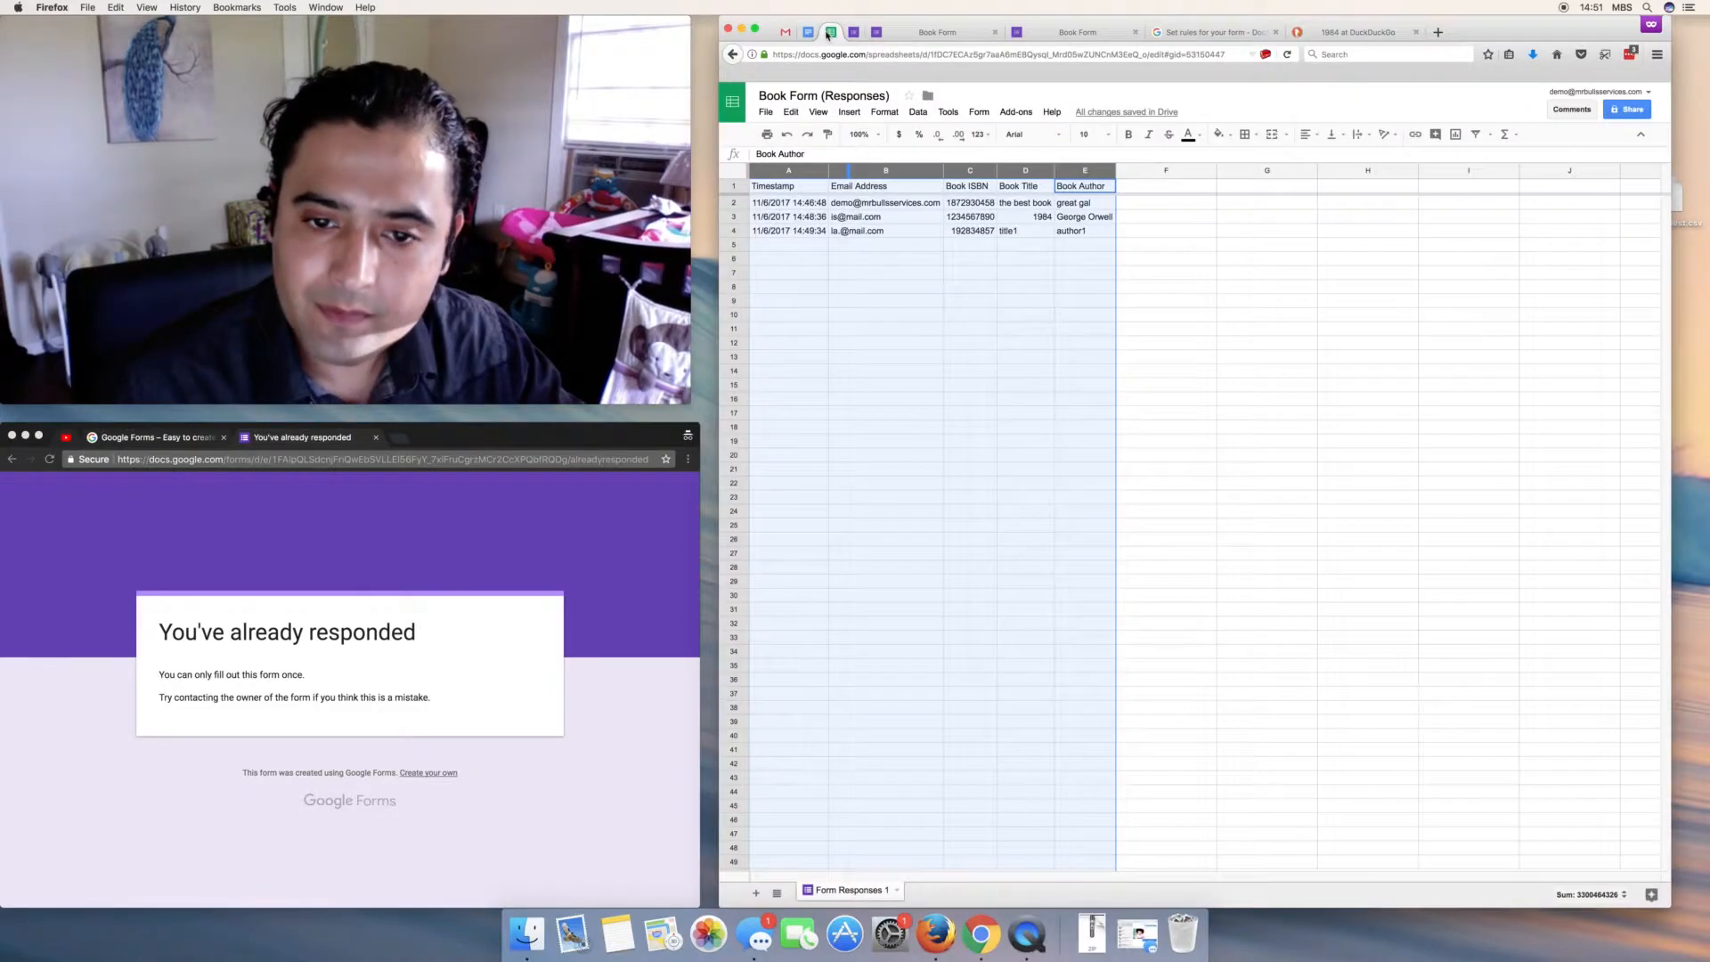
pyautogui.click(928, 313)
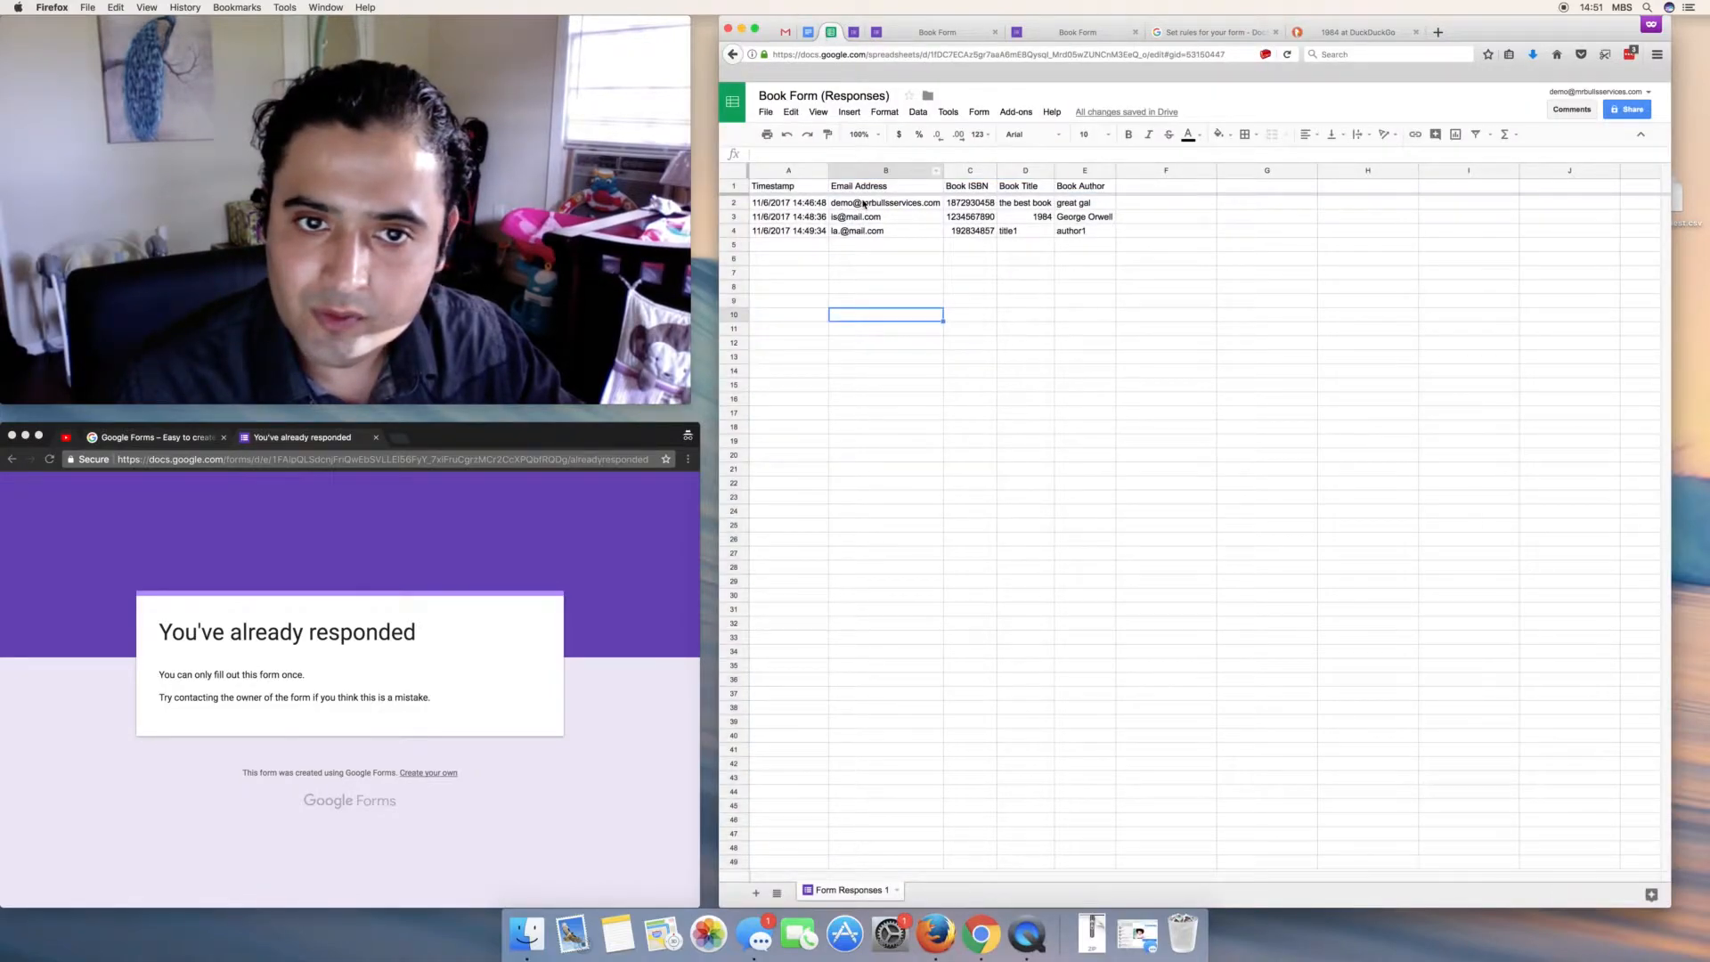
pyautogui.moveTo(863, 204); pyautogui.dragTo(882, 231)
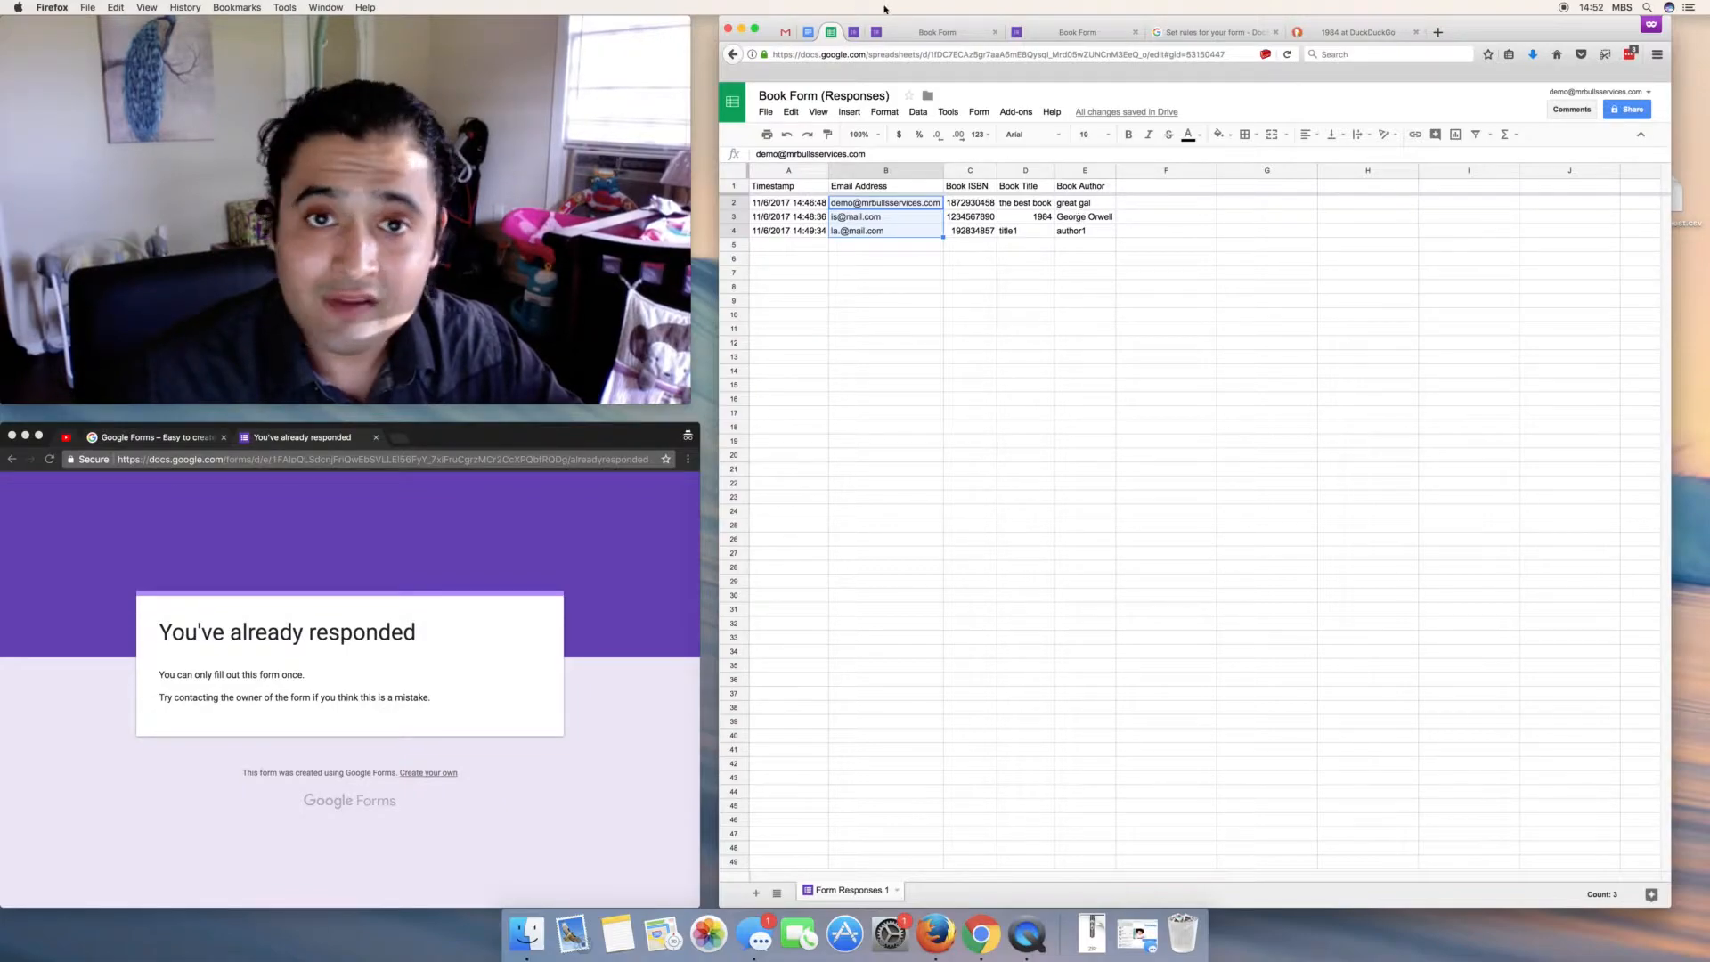
pyautogui.click(921, 34)
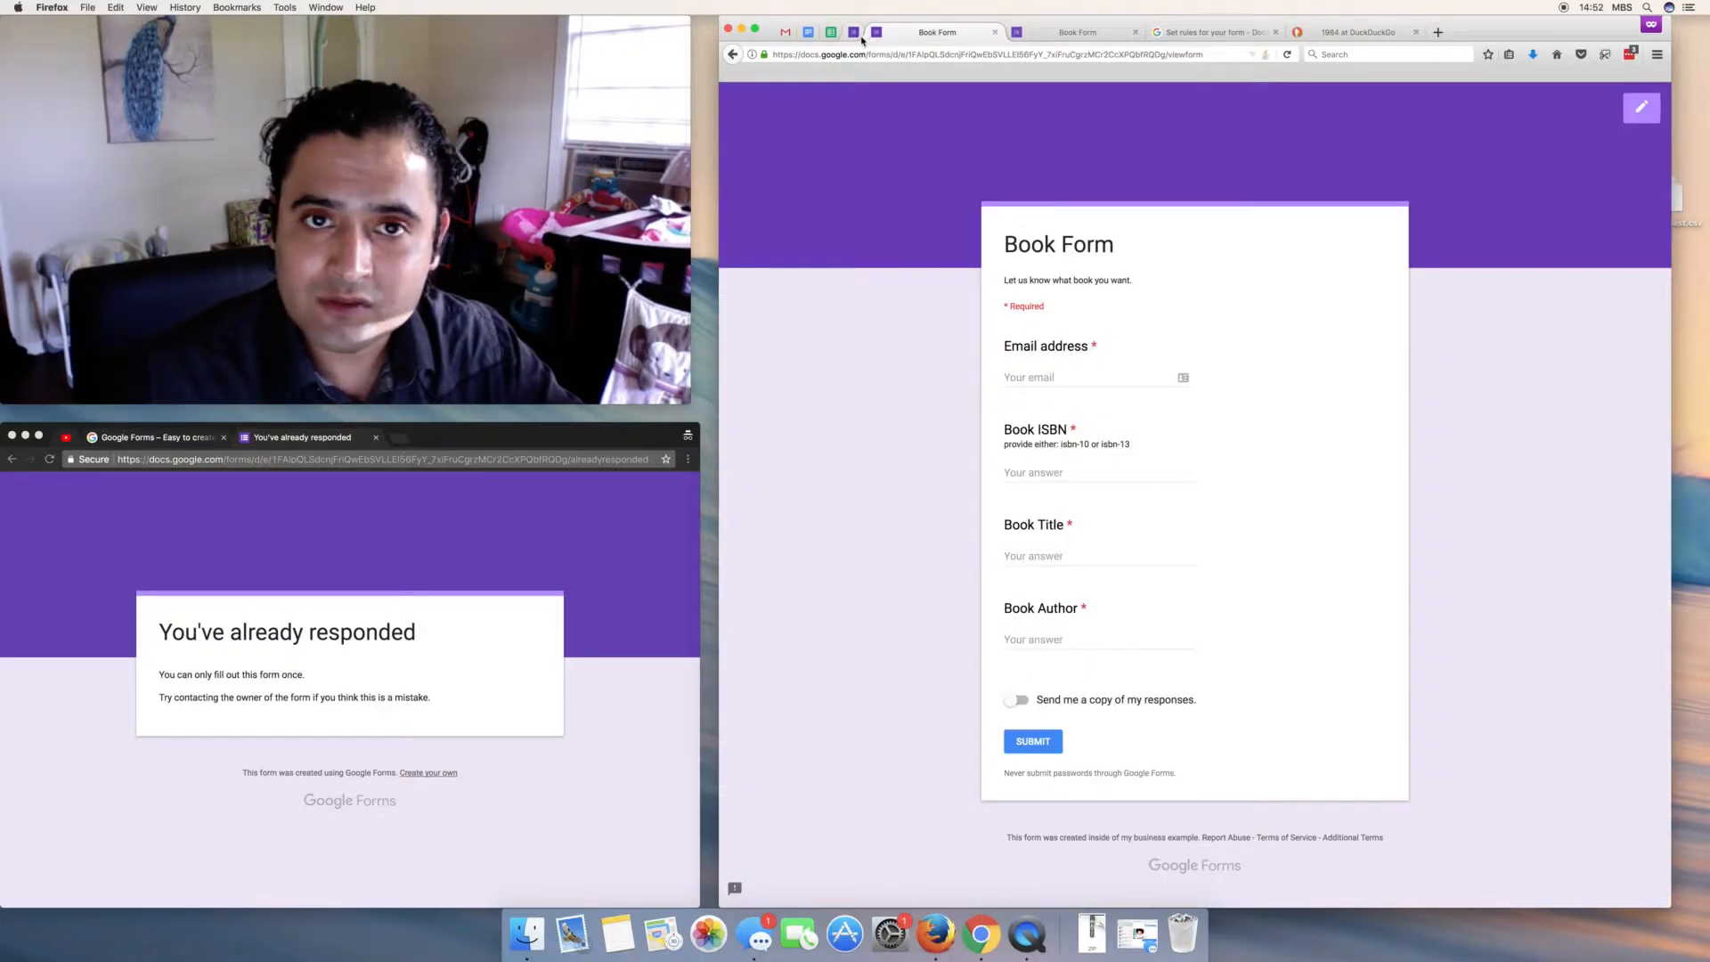
# - Back in the form editor, try a blue theme colour and dismiss the blocked pop-up notice
pyautogui.click(858, 36)
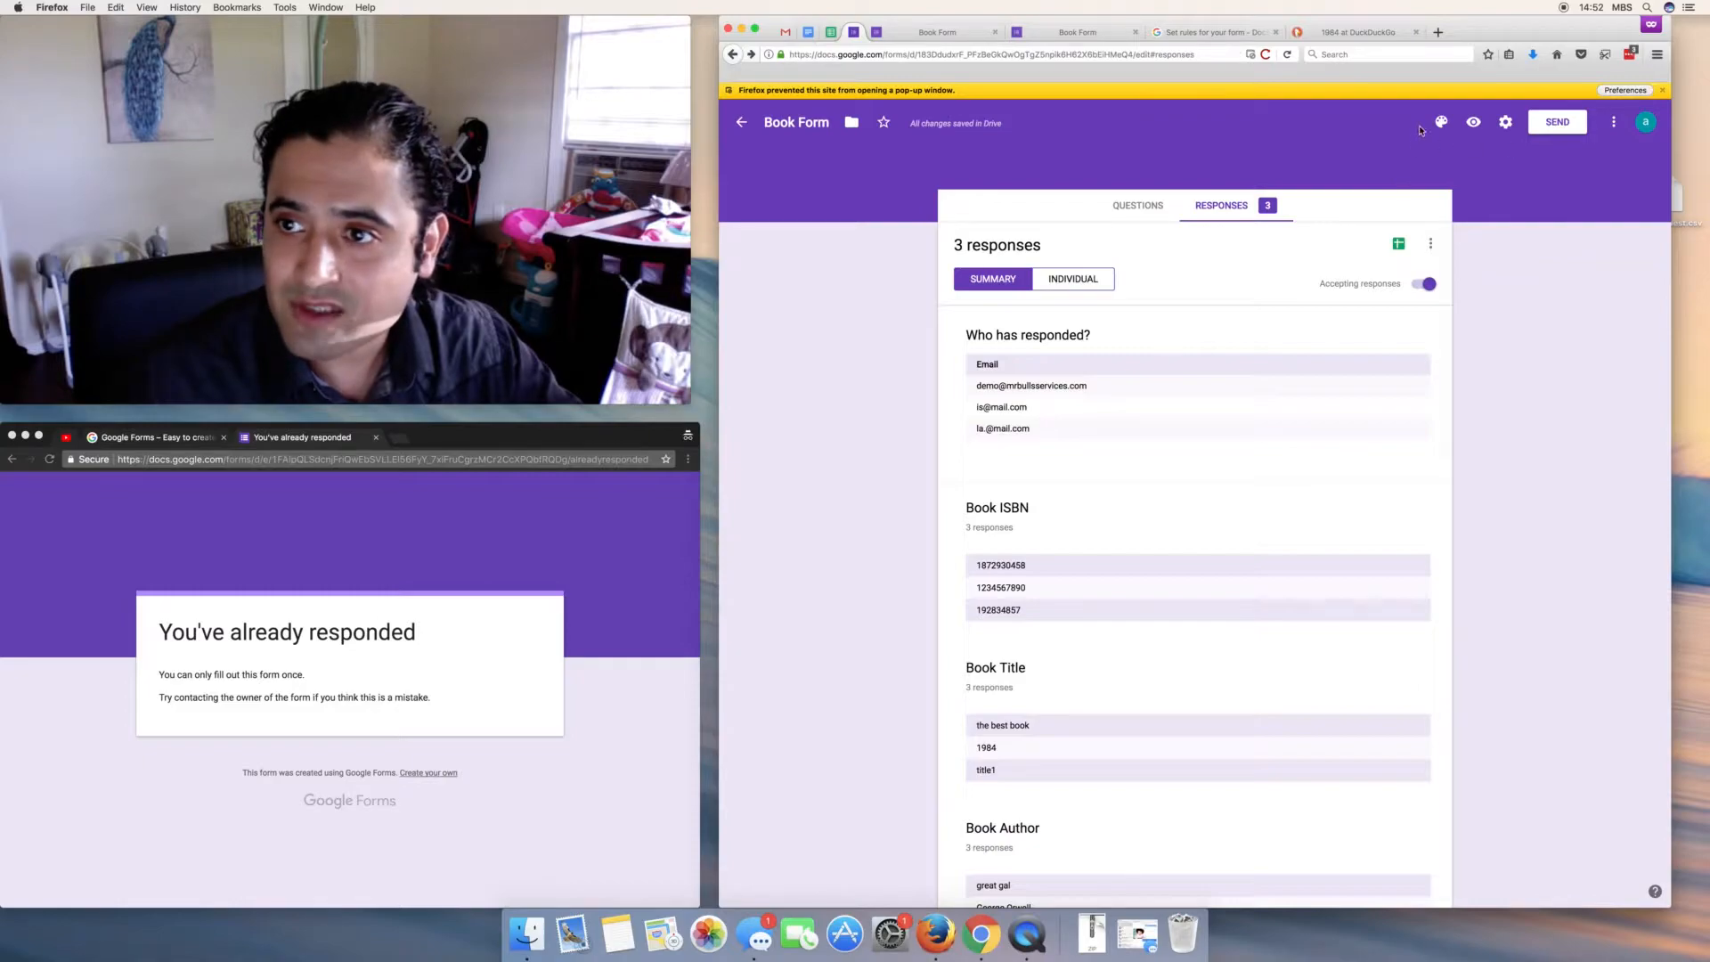
pyautogui.click(1441, 122)
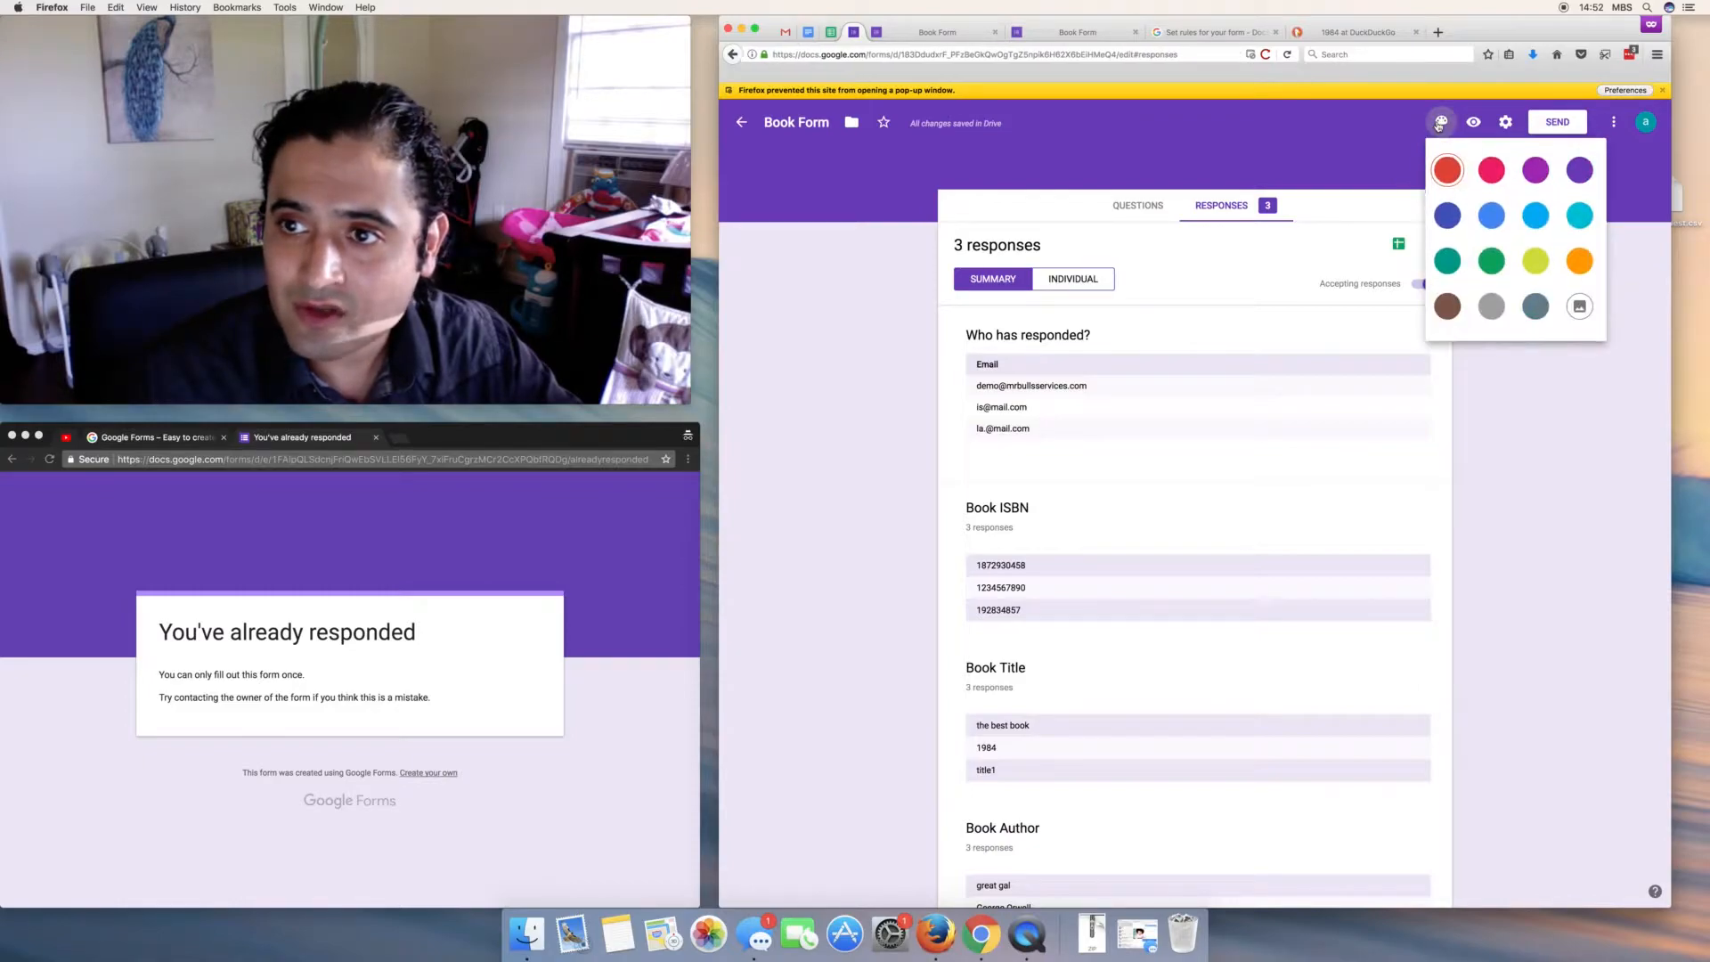
pyautogui.click(1489, 228)
pyautogui.click(1441, 122)
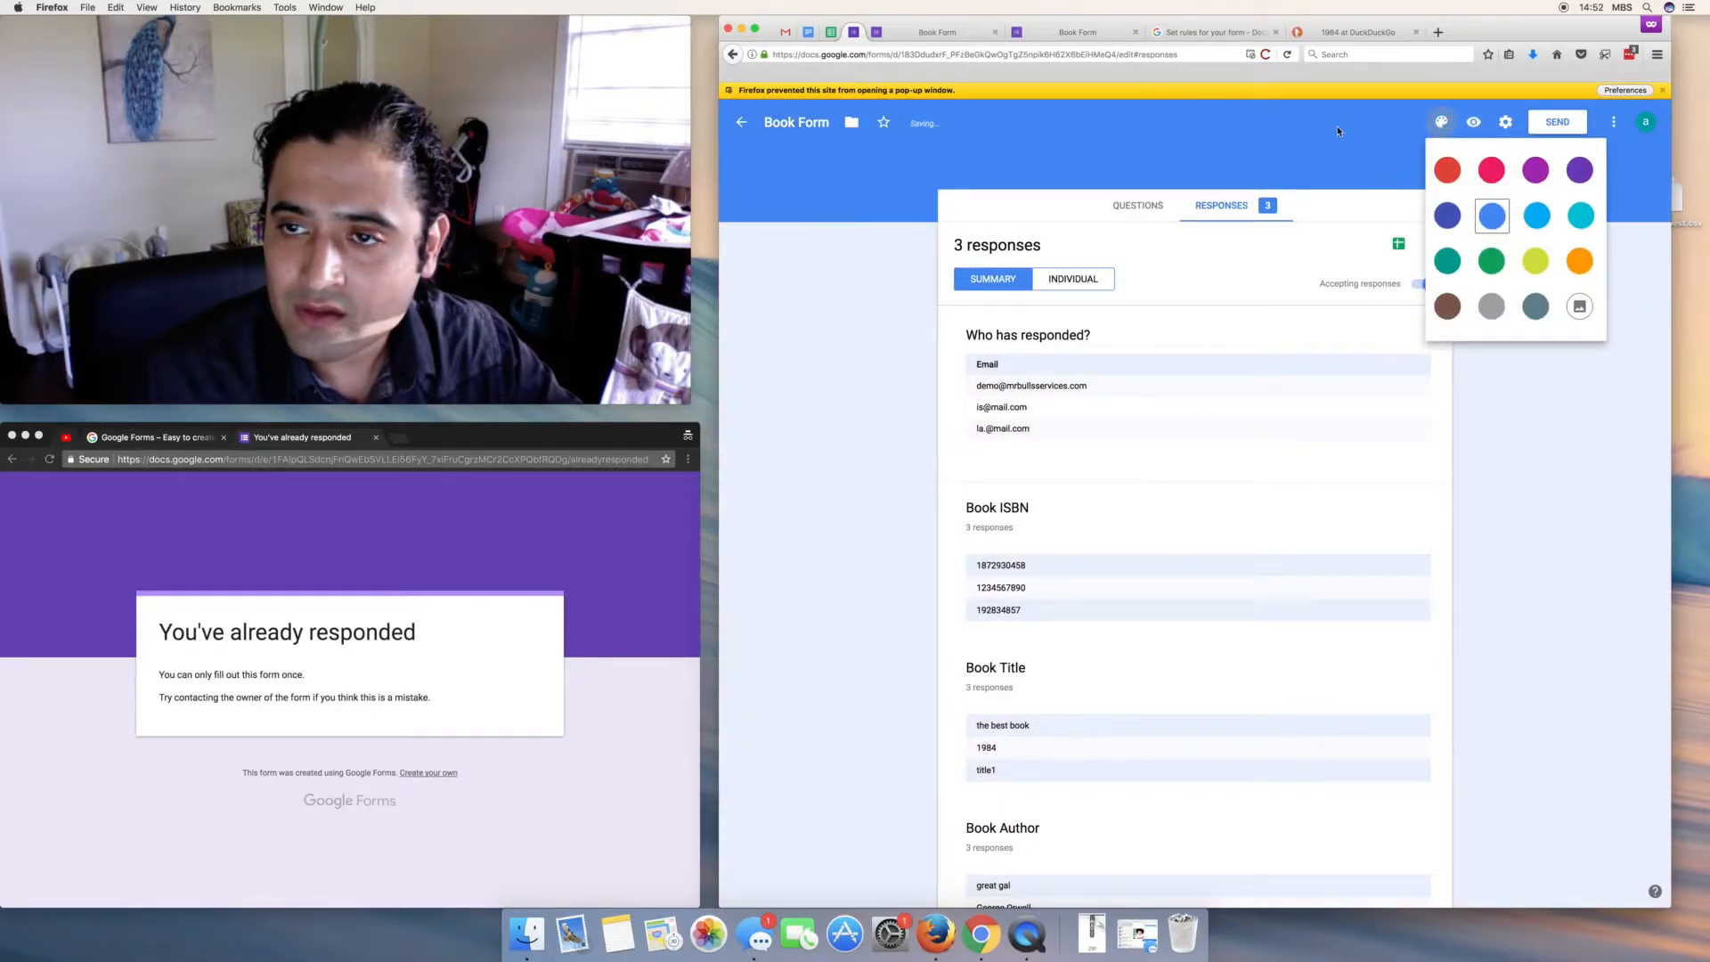
pyautogui.click(1662, 90)
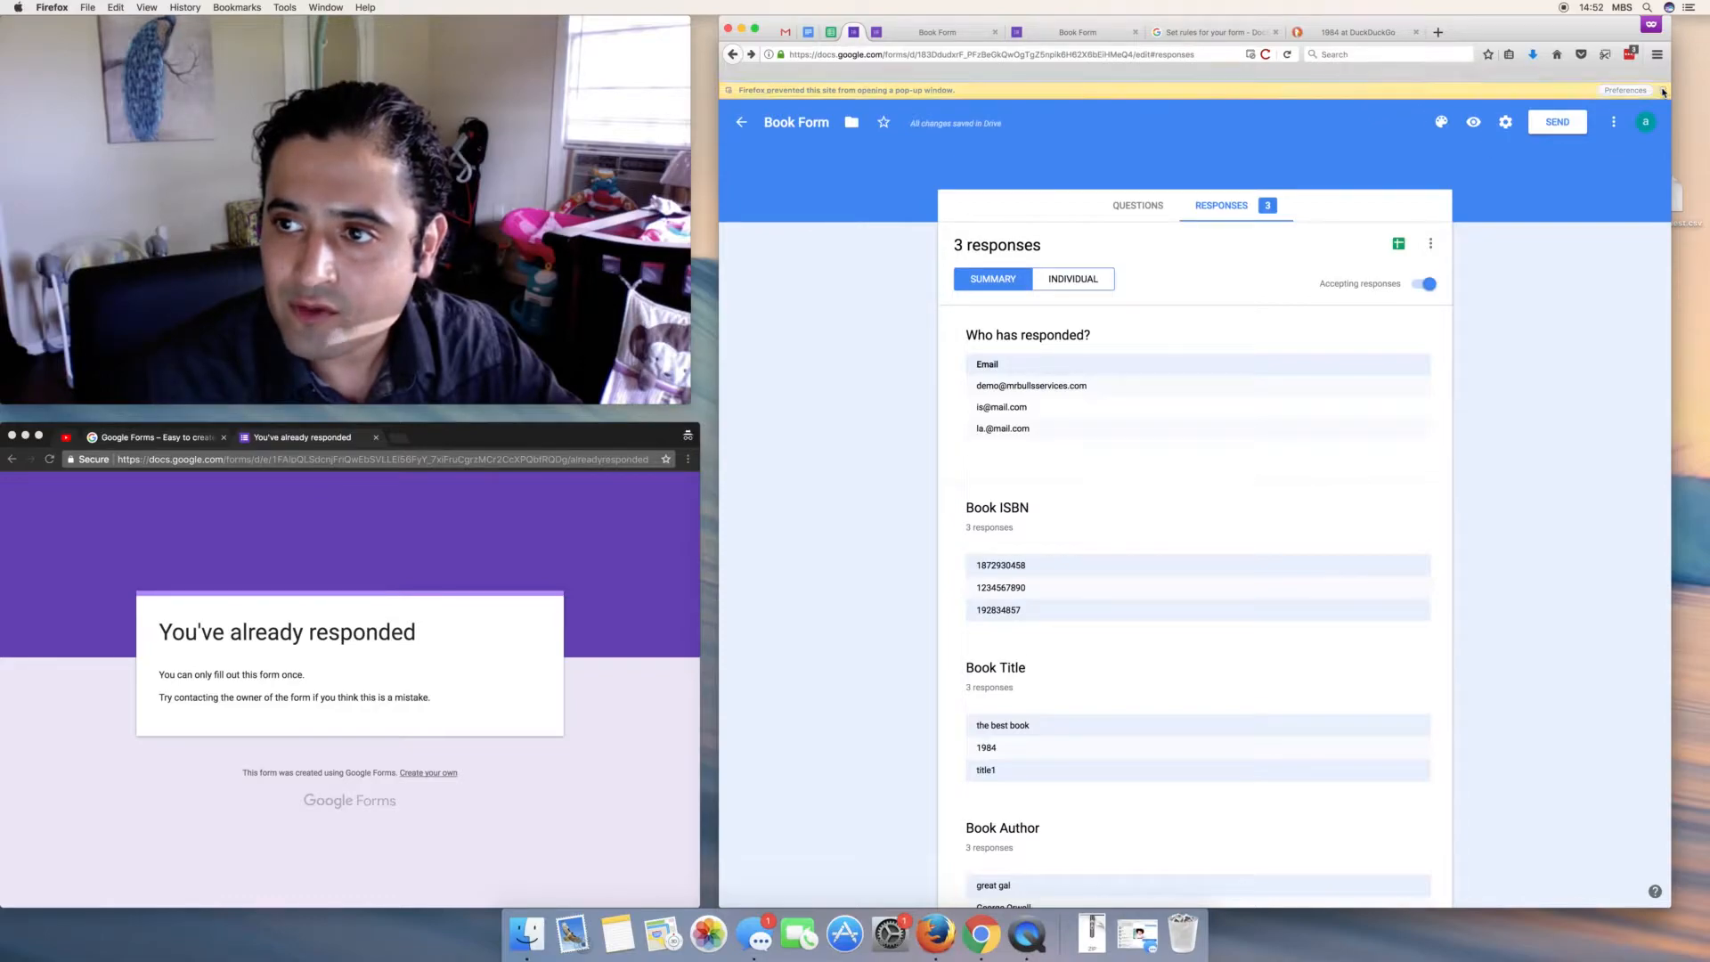
# - Apply the guitar header image with a blue-grey theme colour and preview the live form
pyautogui.click(1443, 105)
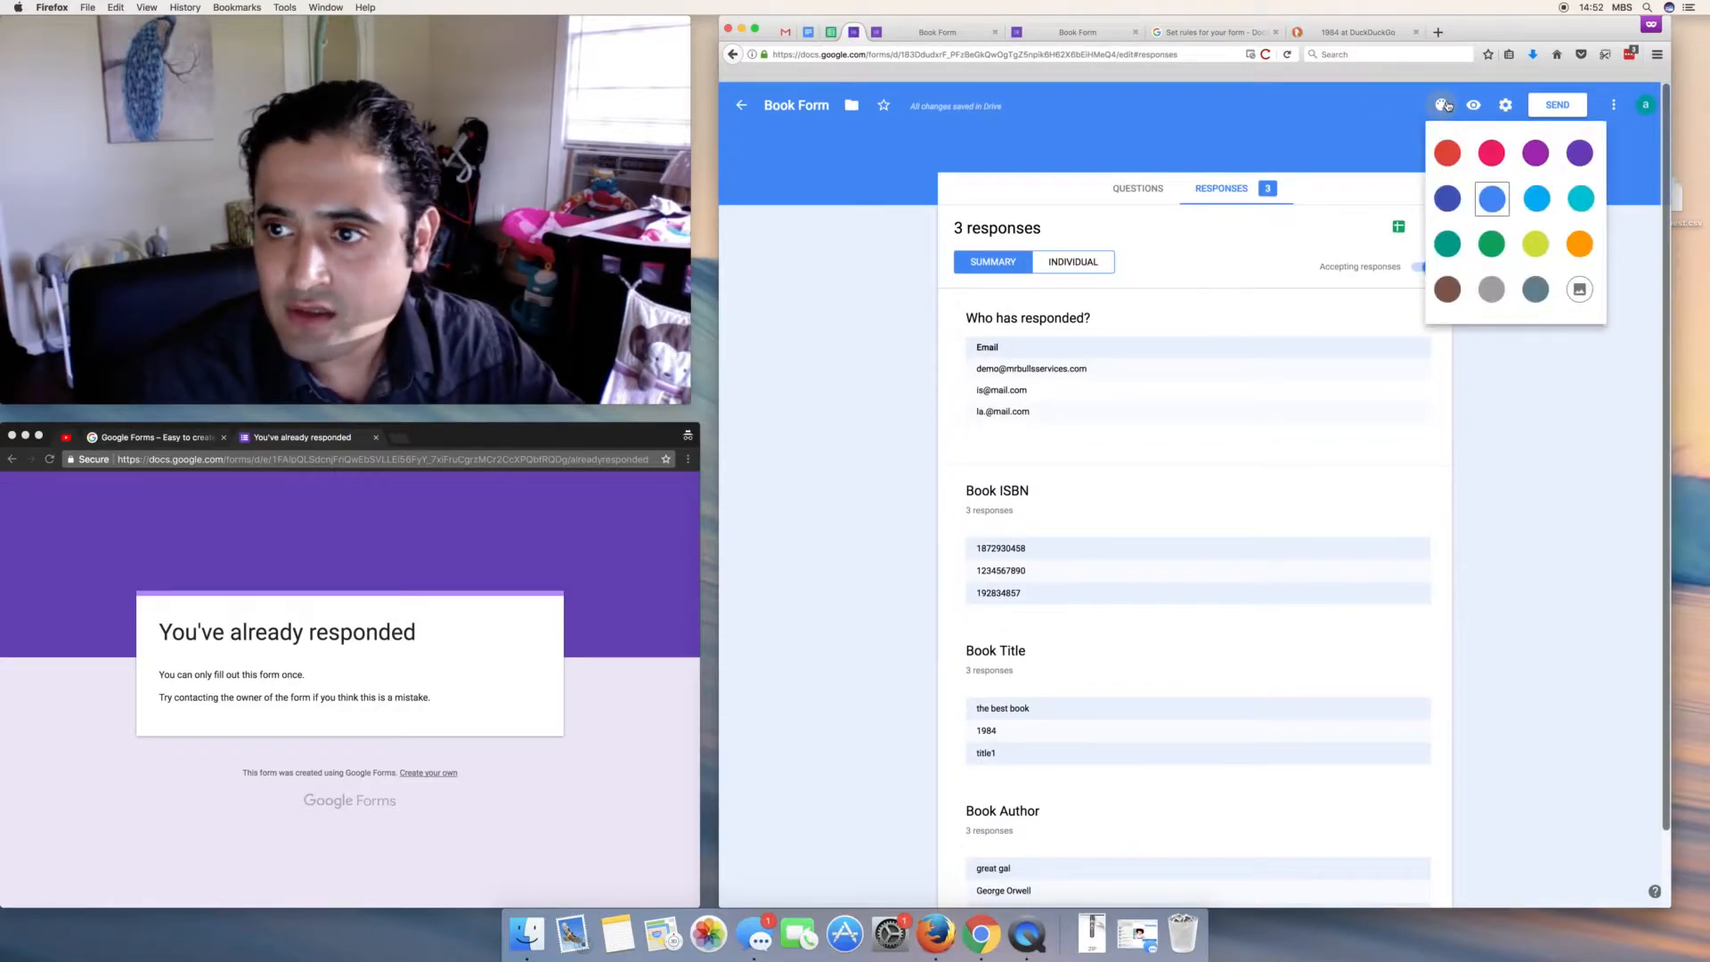
pyautogui.click(1581, 290)
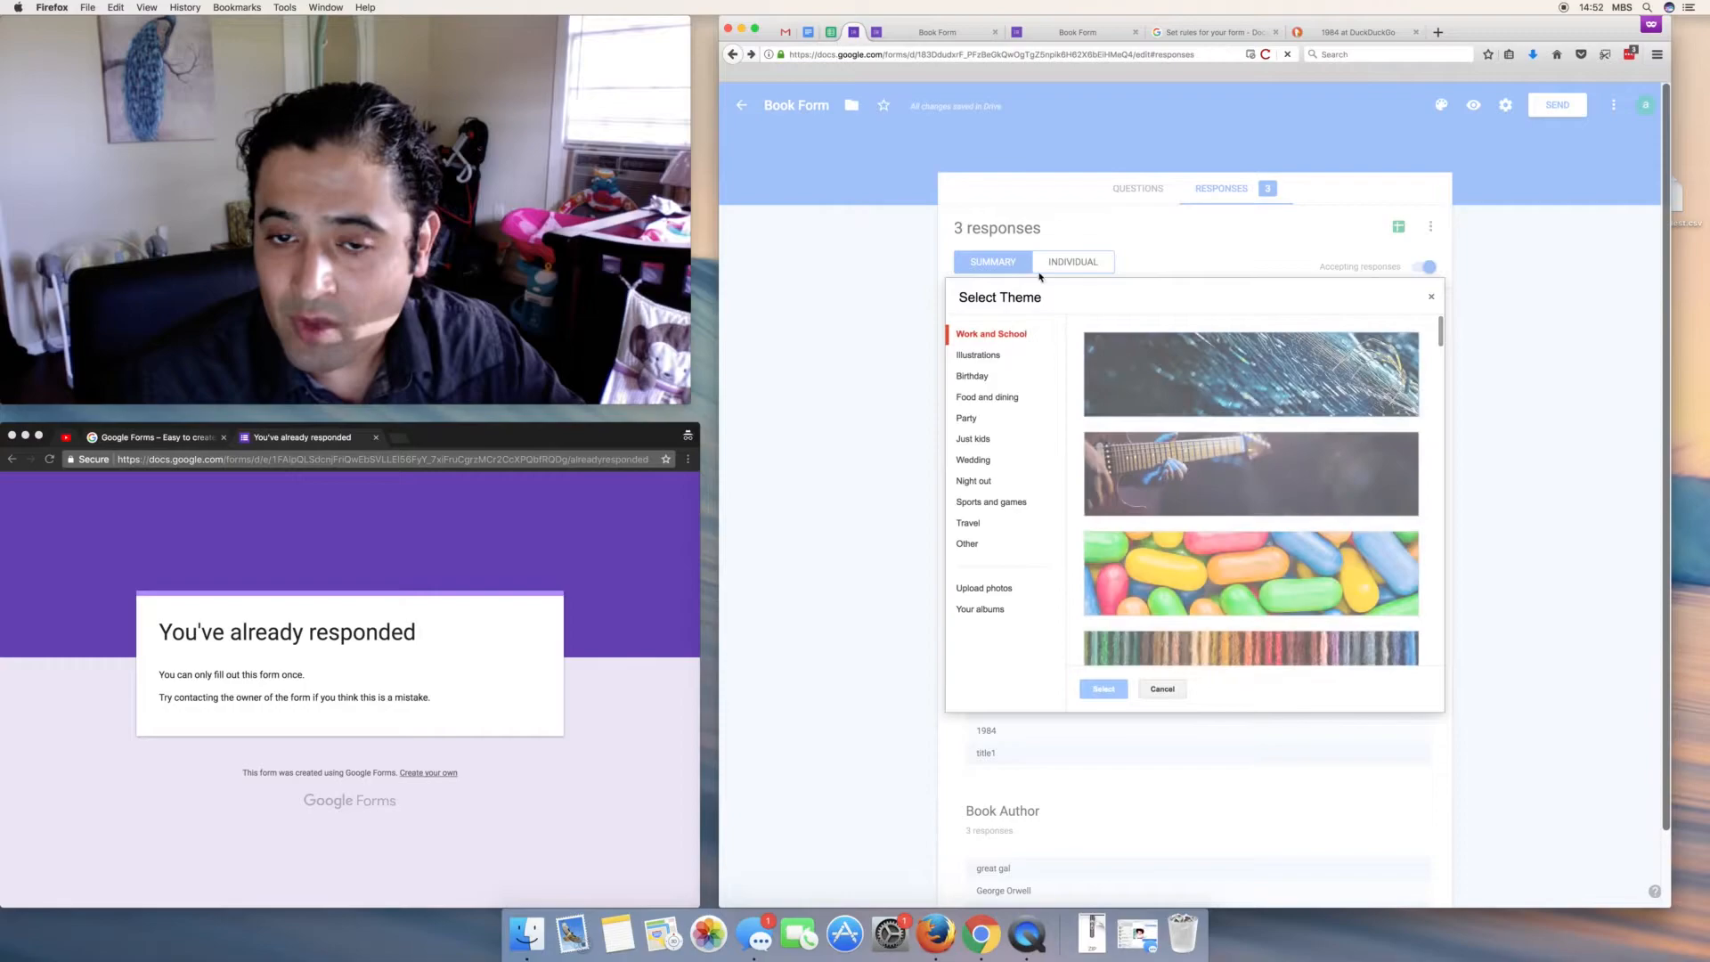
pyautogui.click(1170, 472)
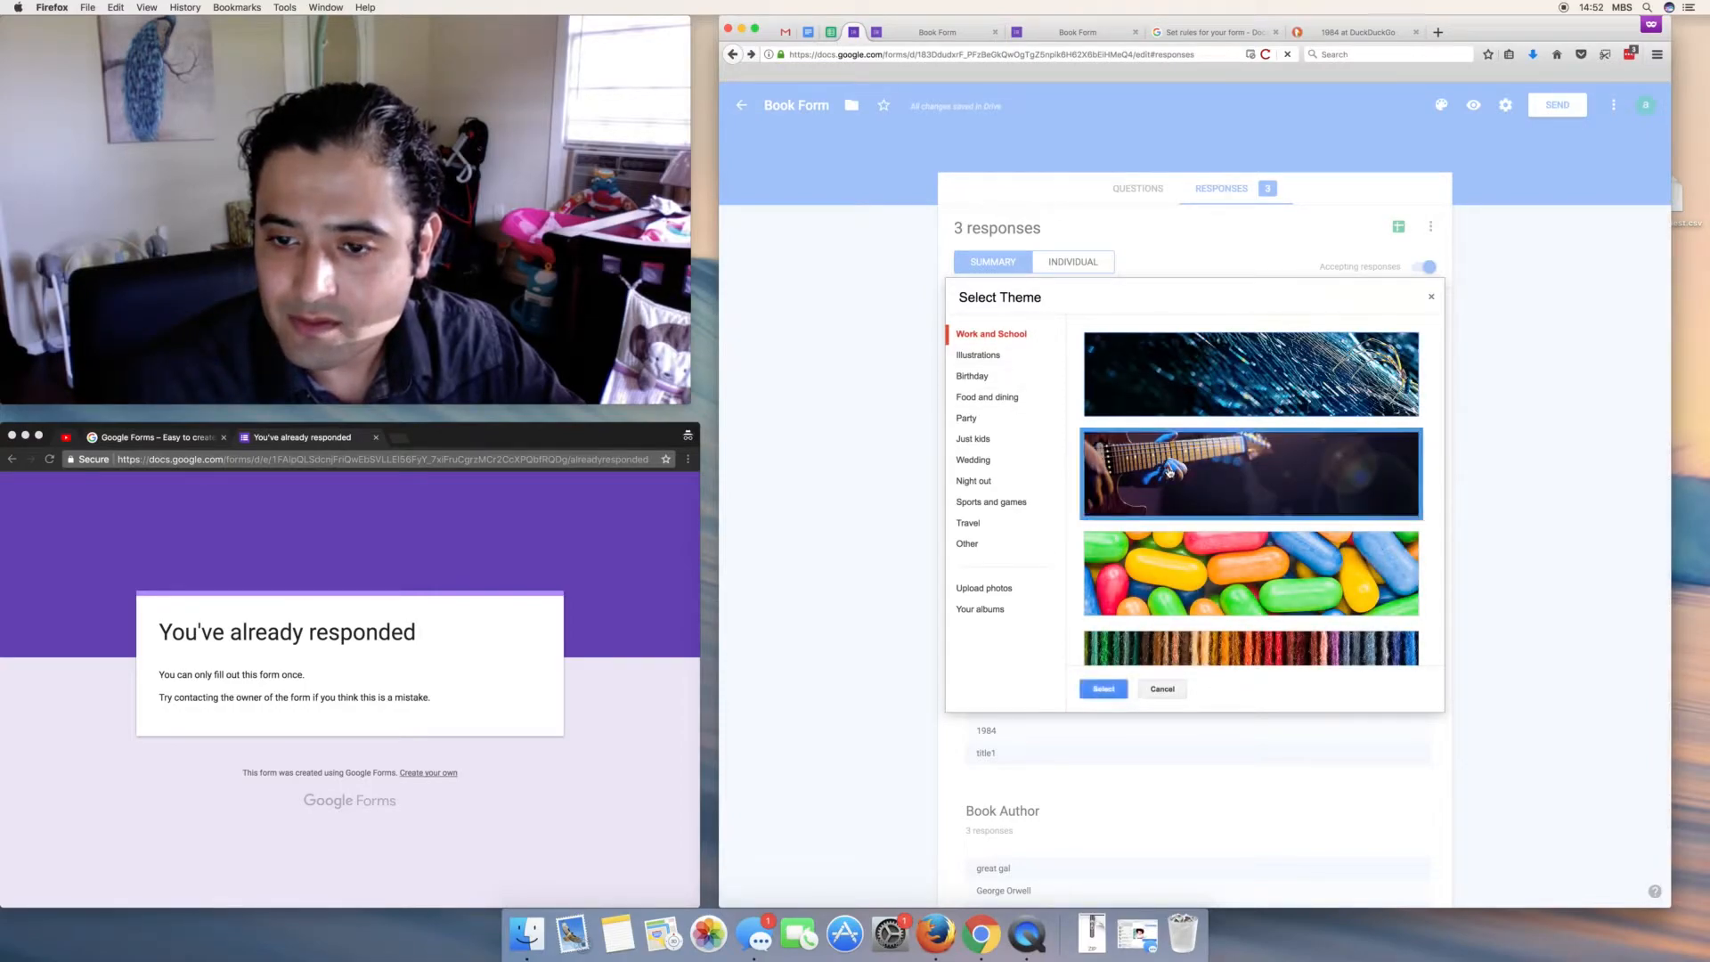
pyautogui.click(1103, 689)
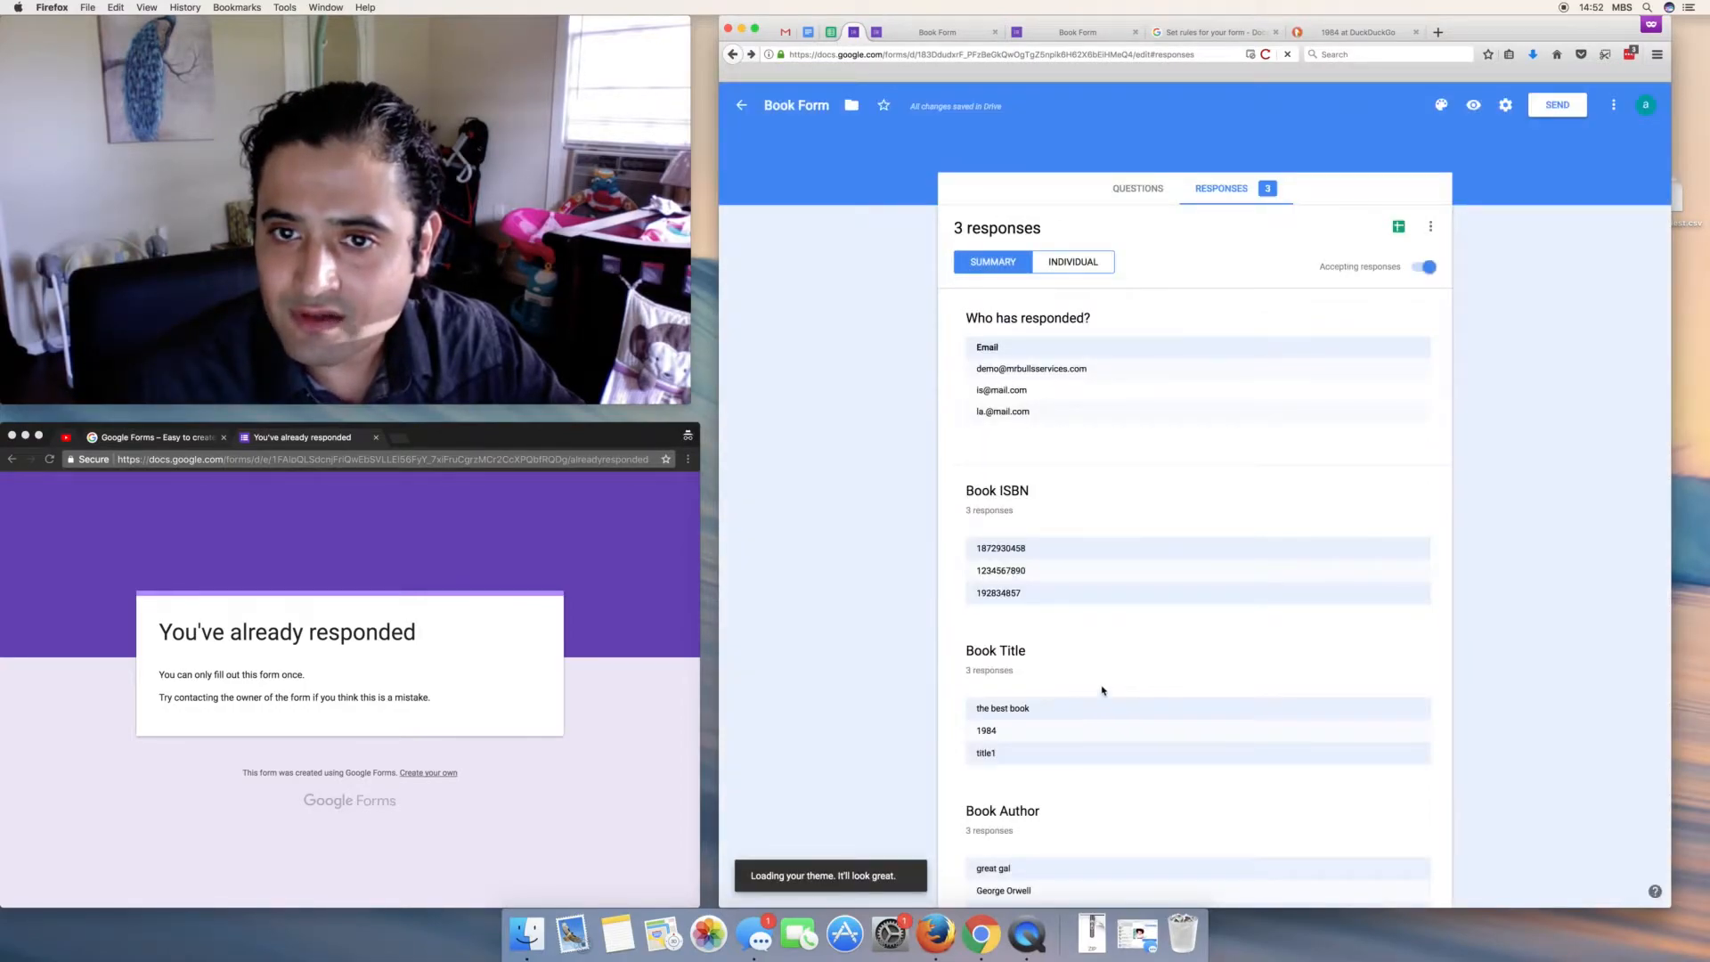
pyautogui.click(1441, 104)
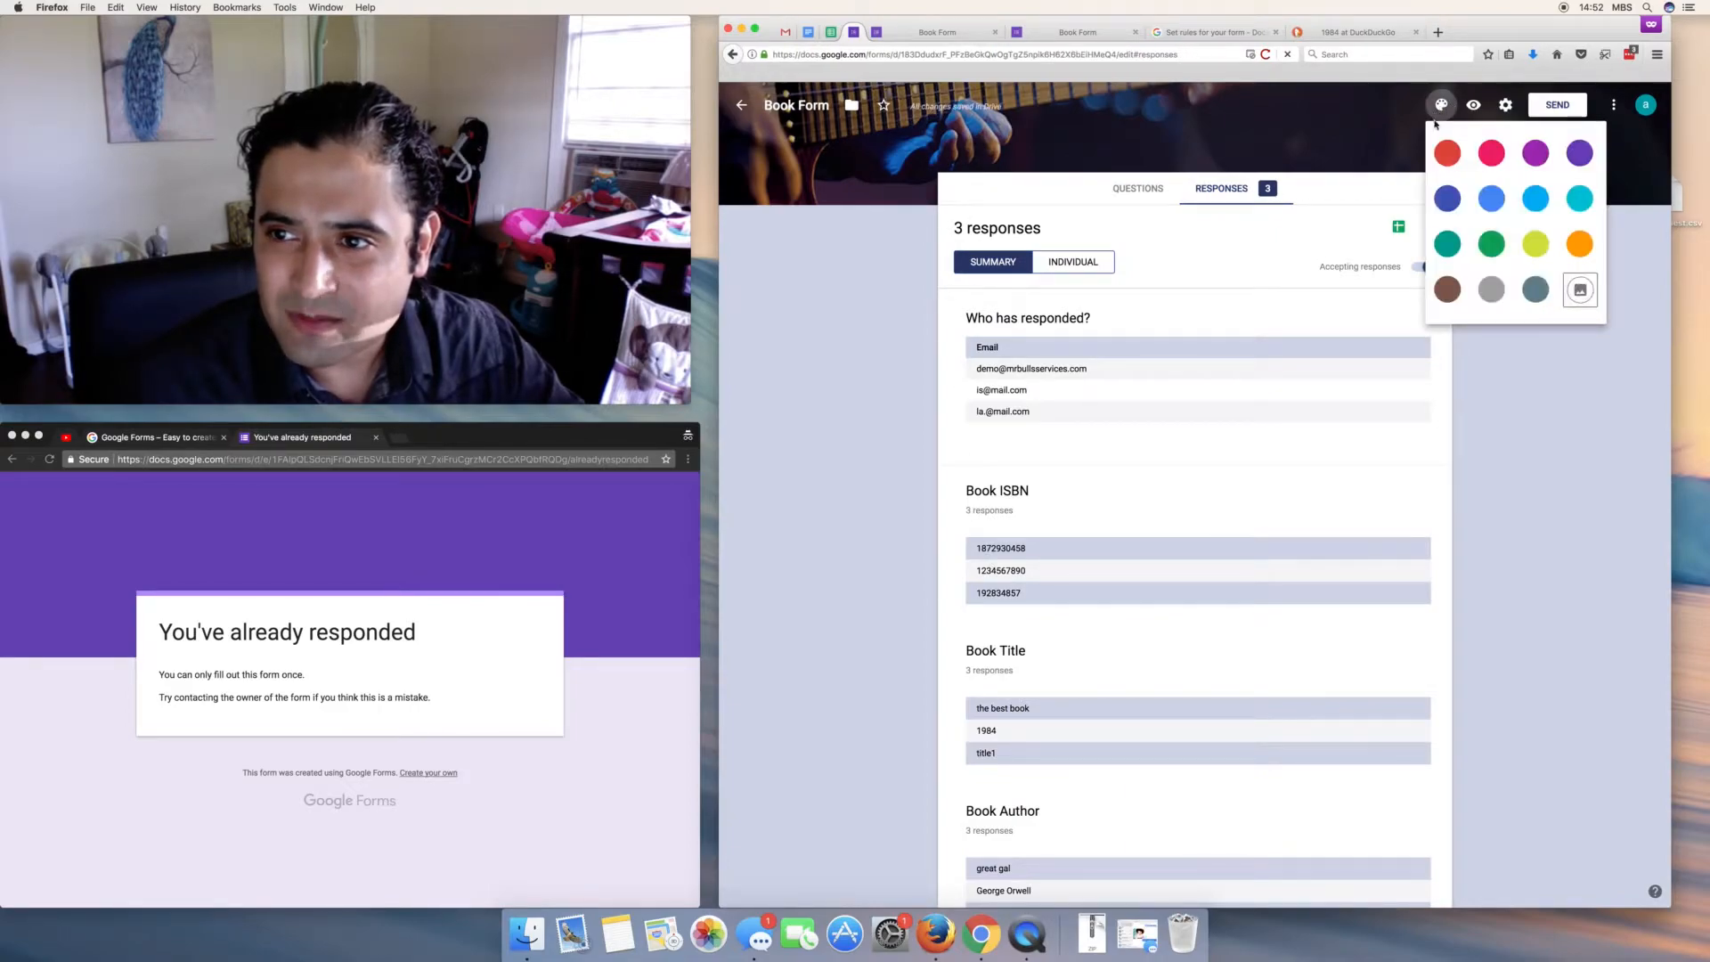
pyautogui.click(1534, 289)
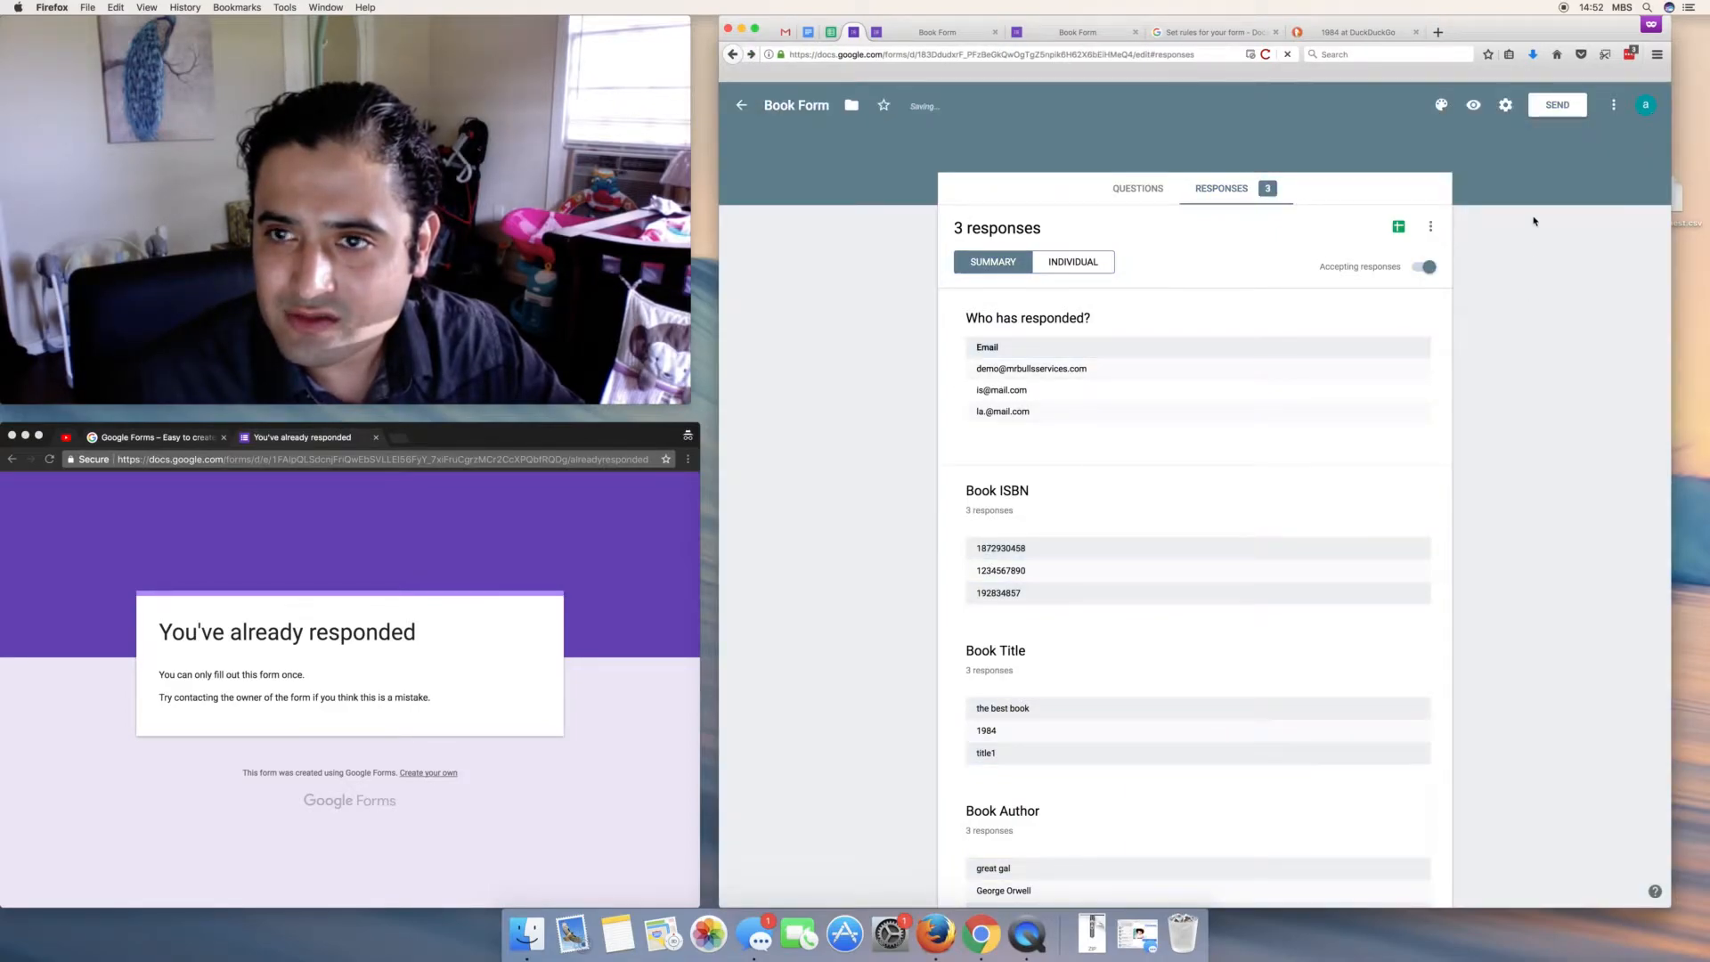
pyautogui.click(1473, 105)
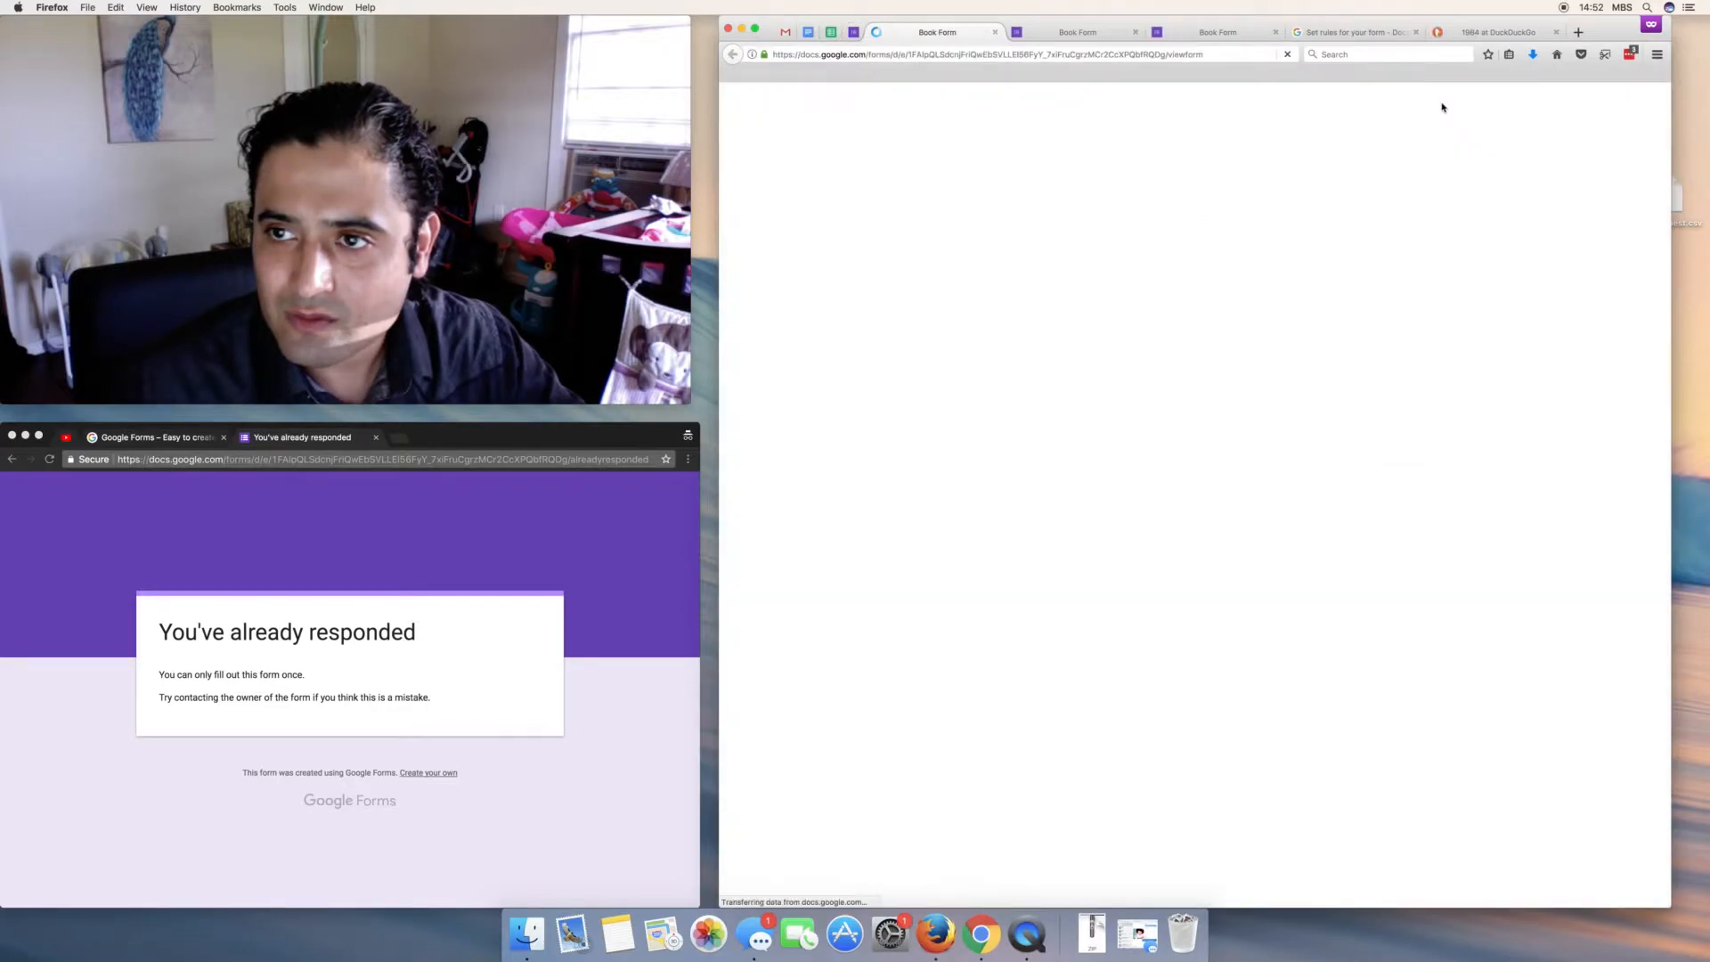
pyautogui.click(850, 33)
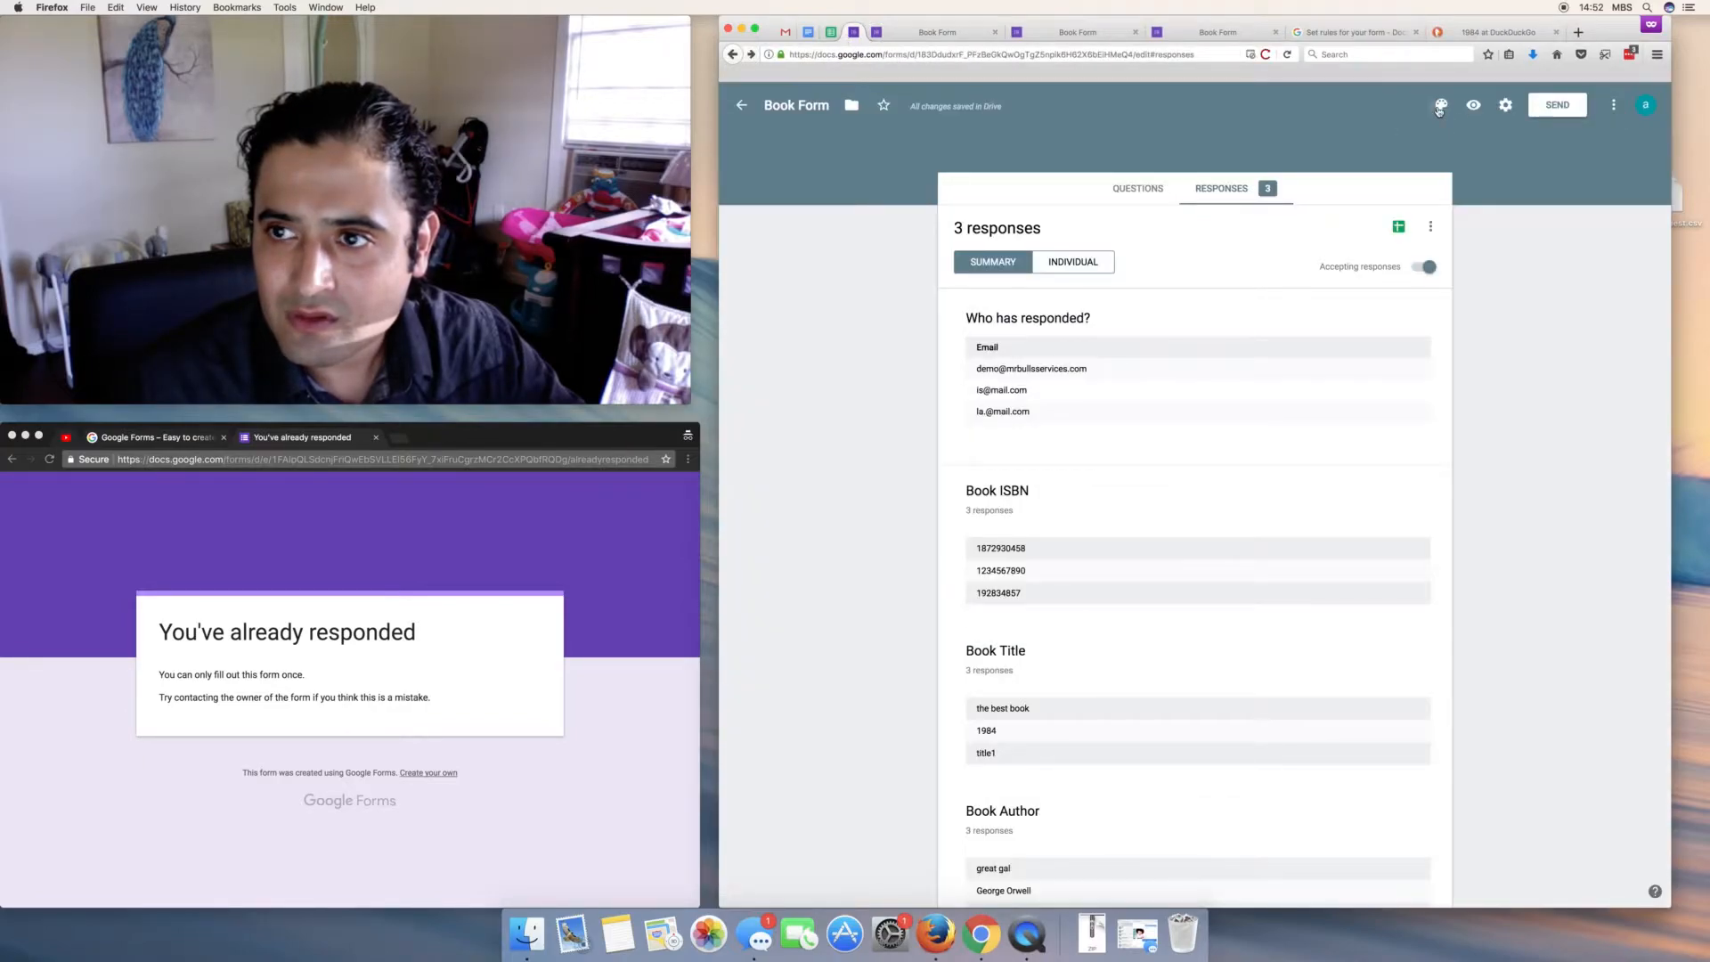
# - Reapply the guitar-player header image and preview the live form with the new theme
pyautogui.click(1440, 106)
pyautogui.click(1573, 287)
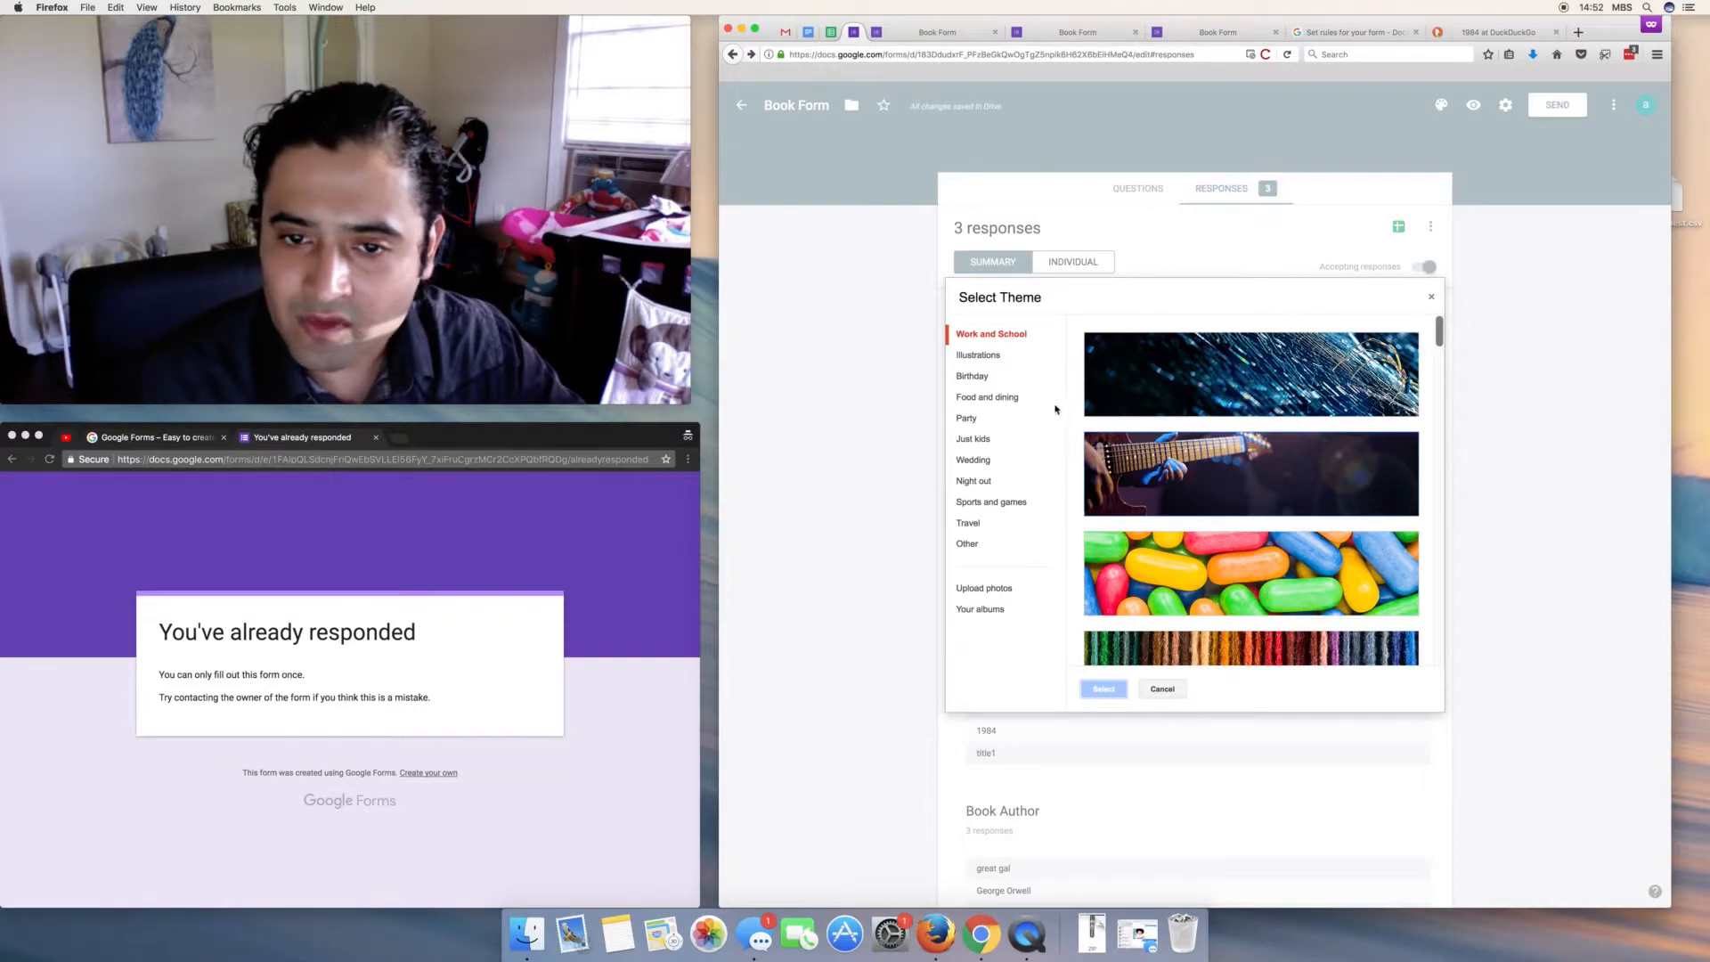
pyautogui.click(1200, 476)
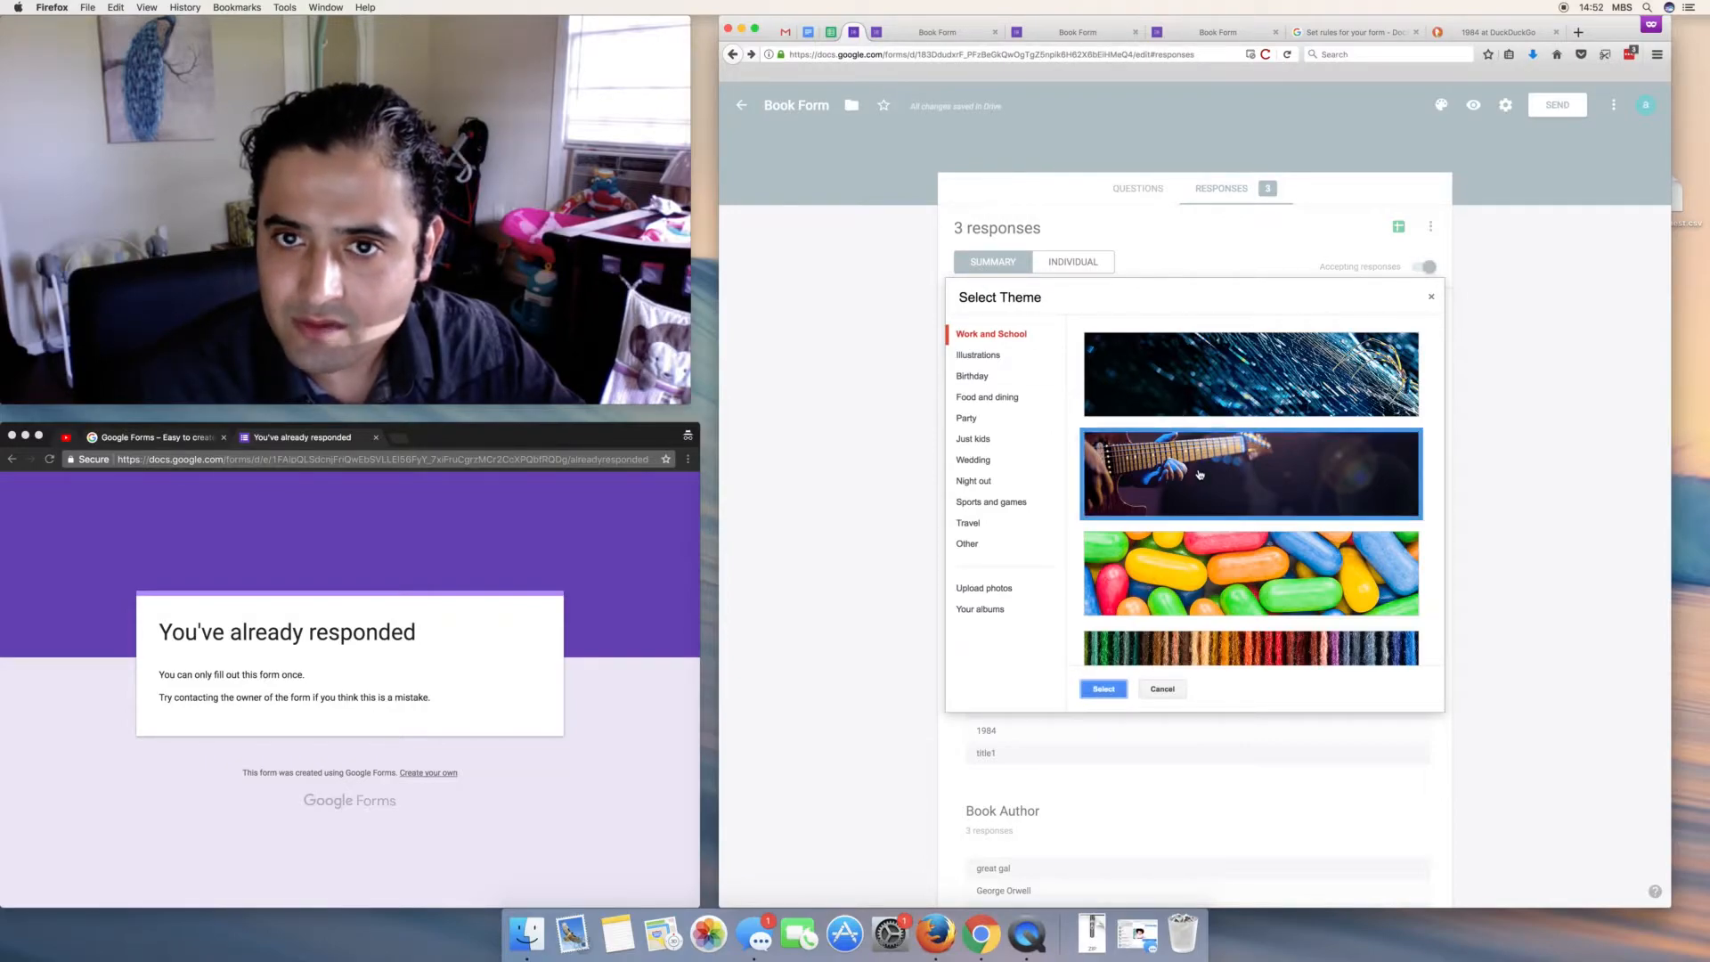
pyautogui.click(1104, 691)
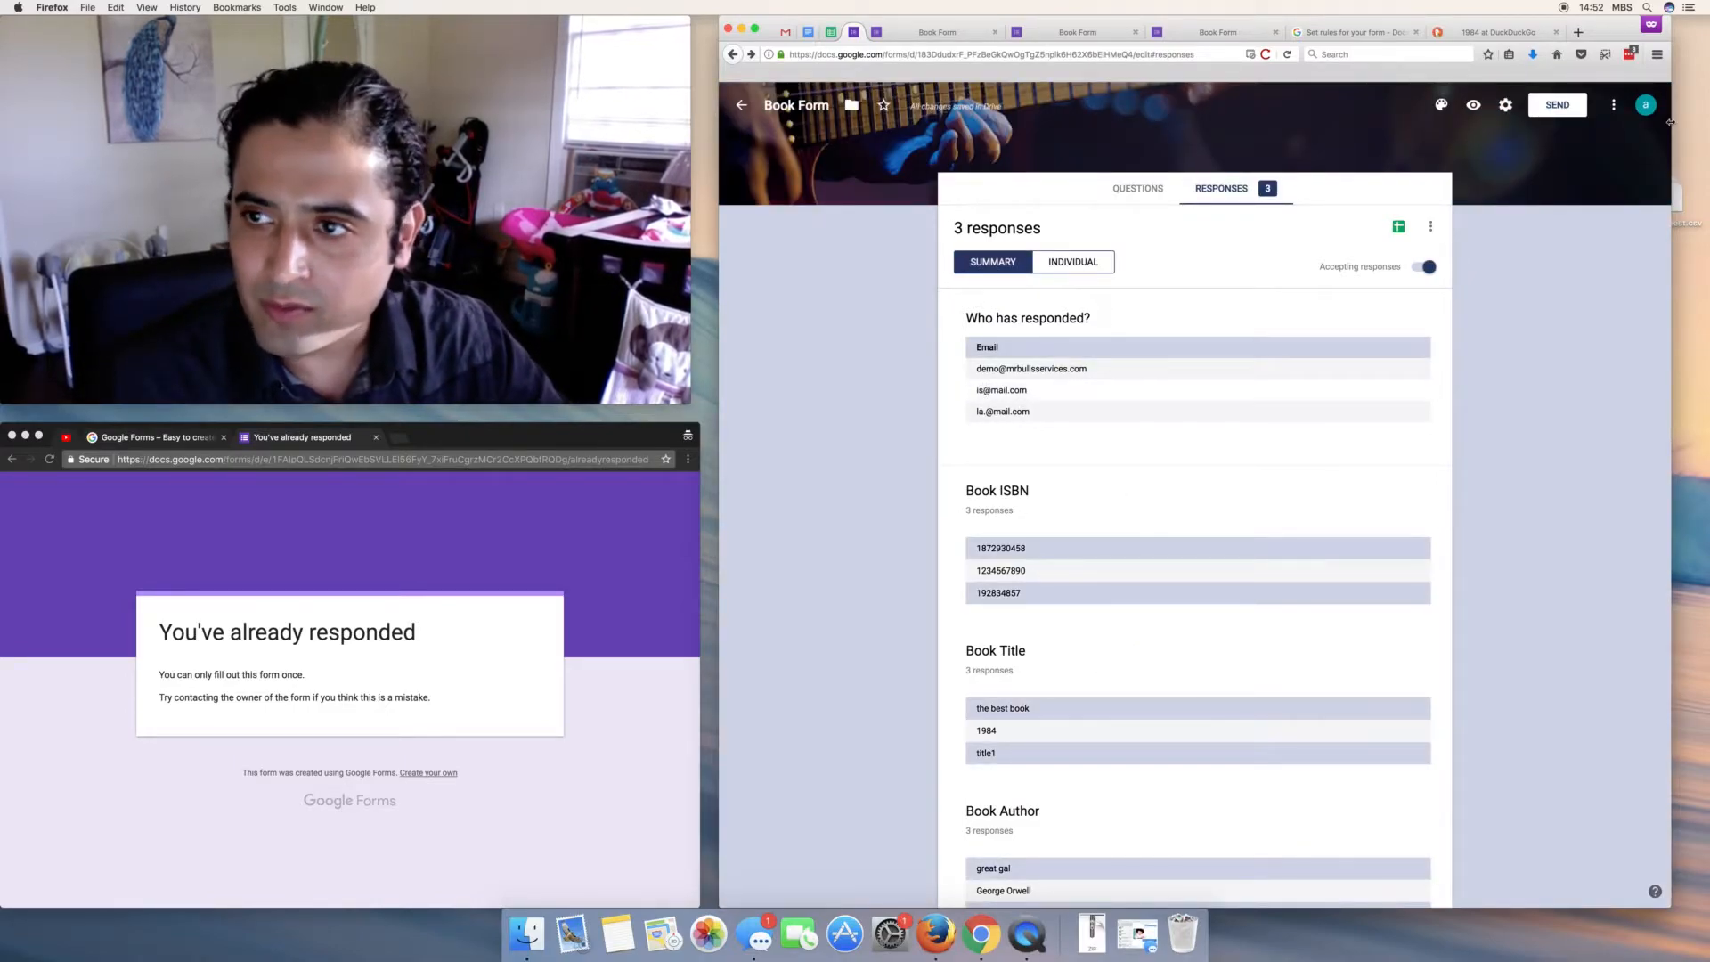
pyautogui.click(1474, 105)
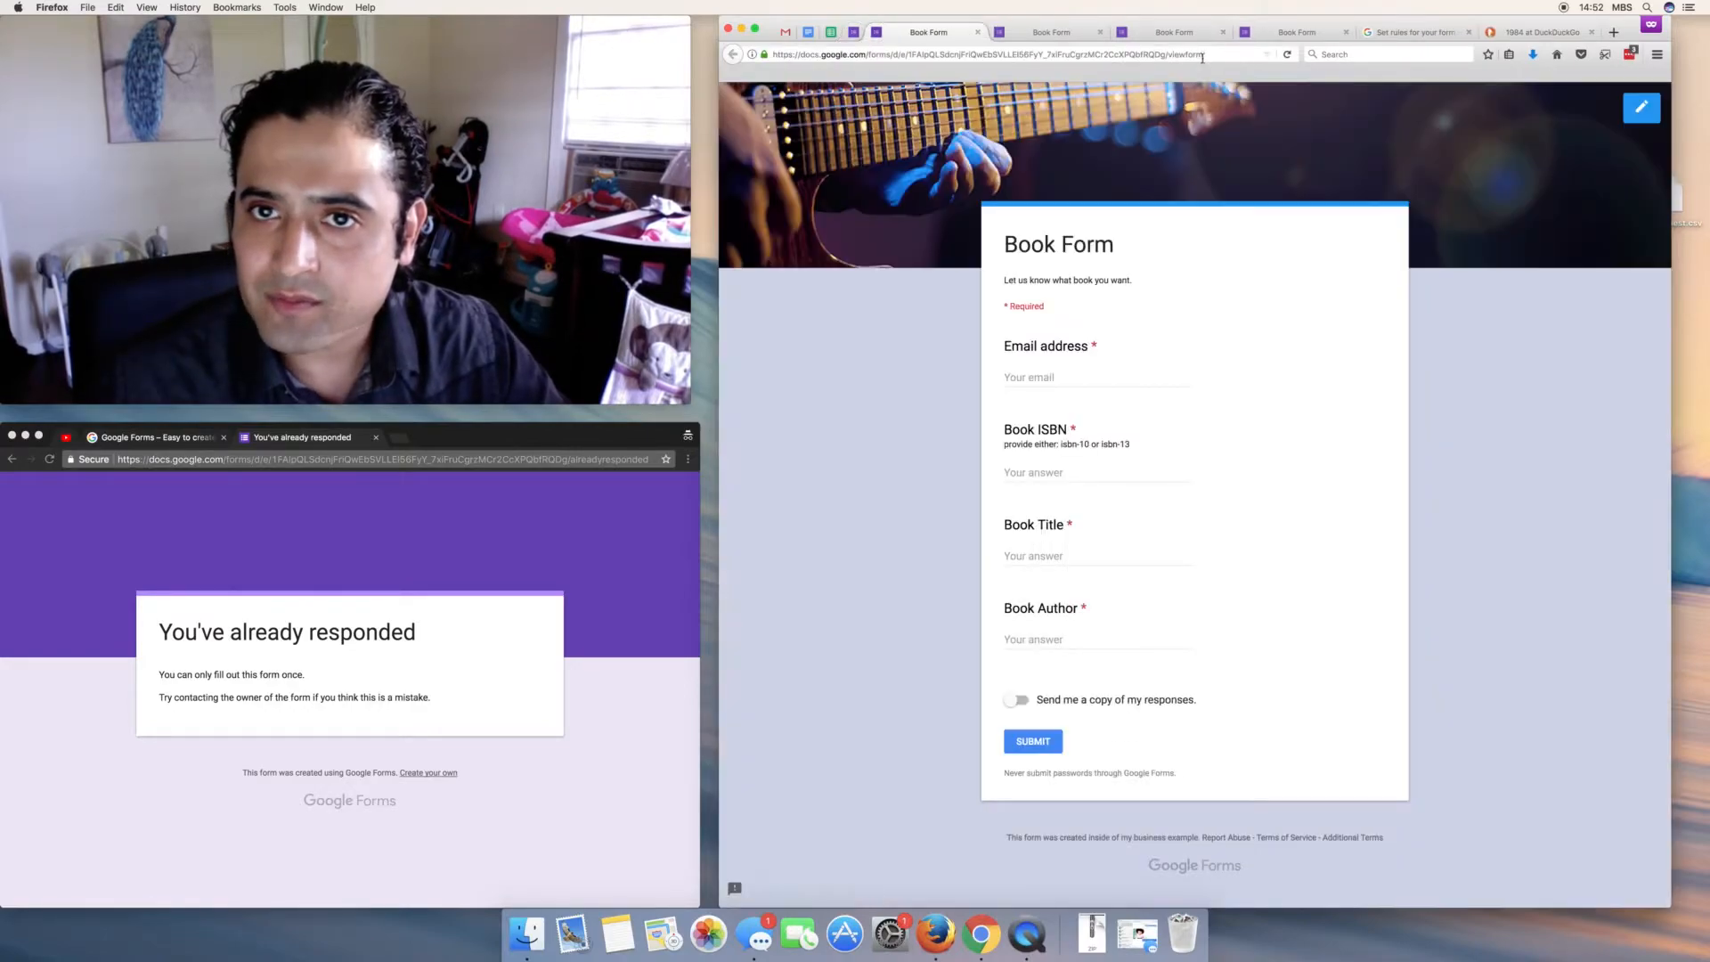
# - Close the leftover Book Form and help tabs and return to the responses summary
pyautogui.click(1099, 32)
pyautogui.click(1100, 32)
pyautogui.click(1100, 32)
pyautogui.click(1100, 32)
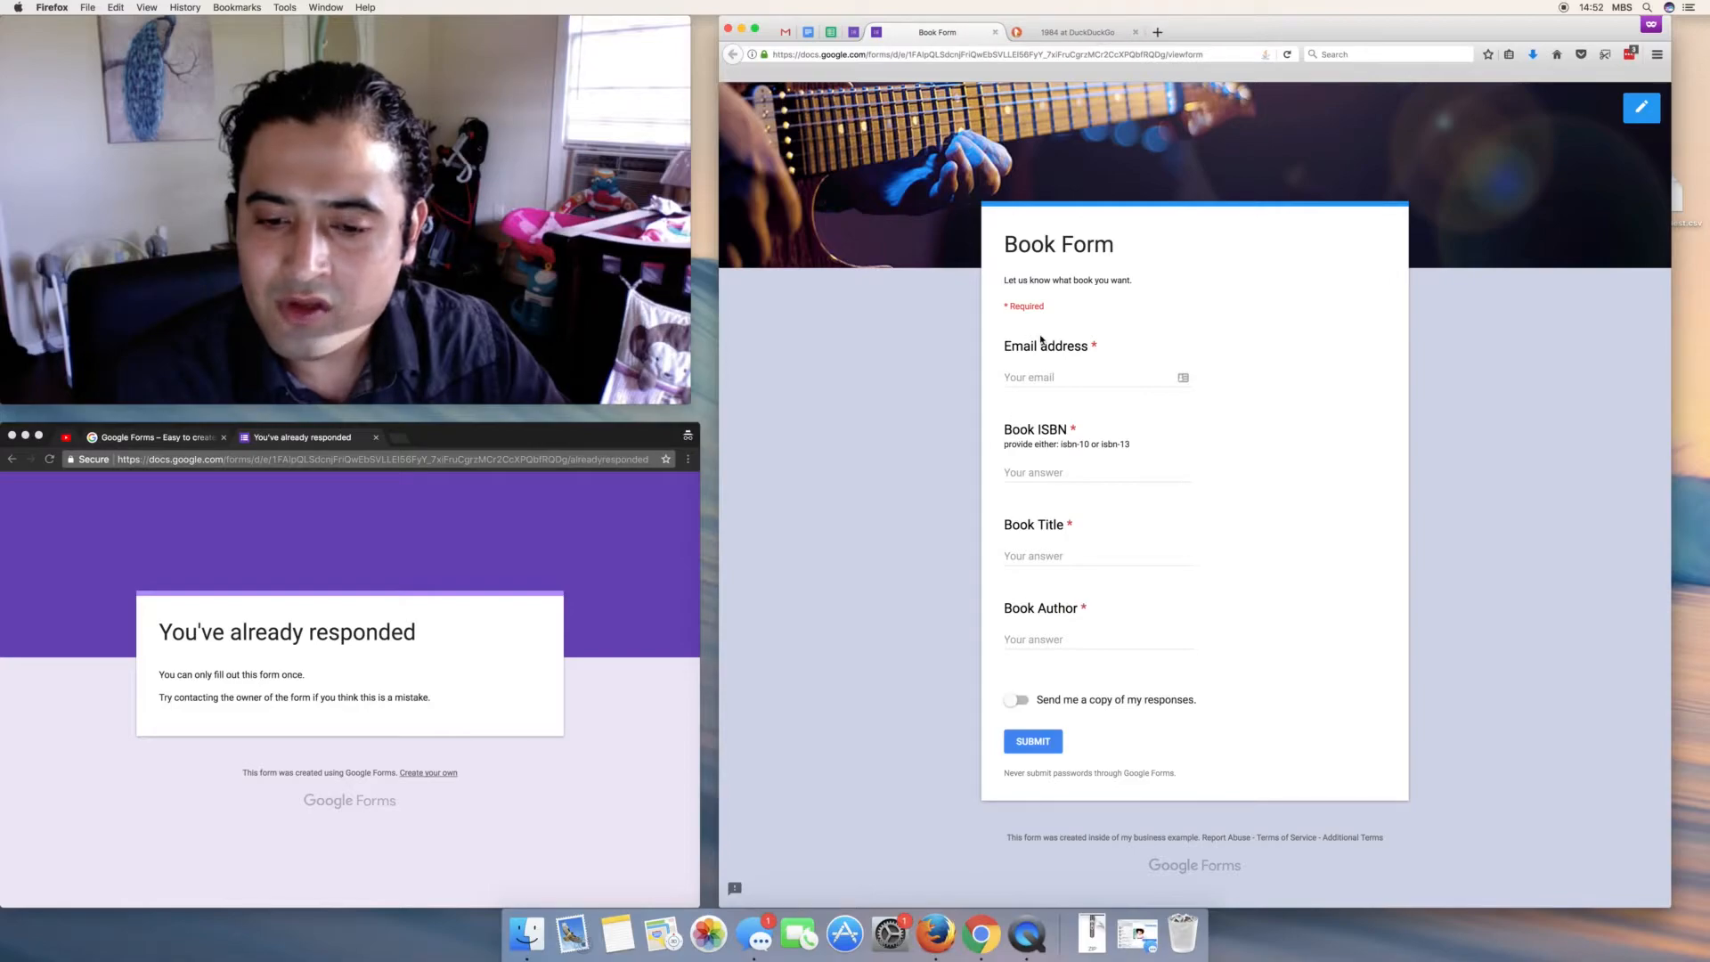
pyautogui.click(854, 32)
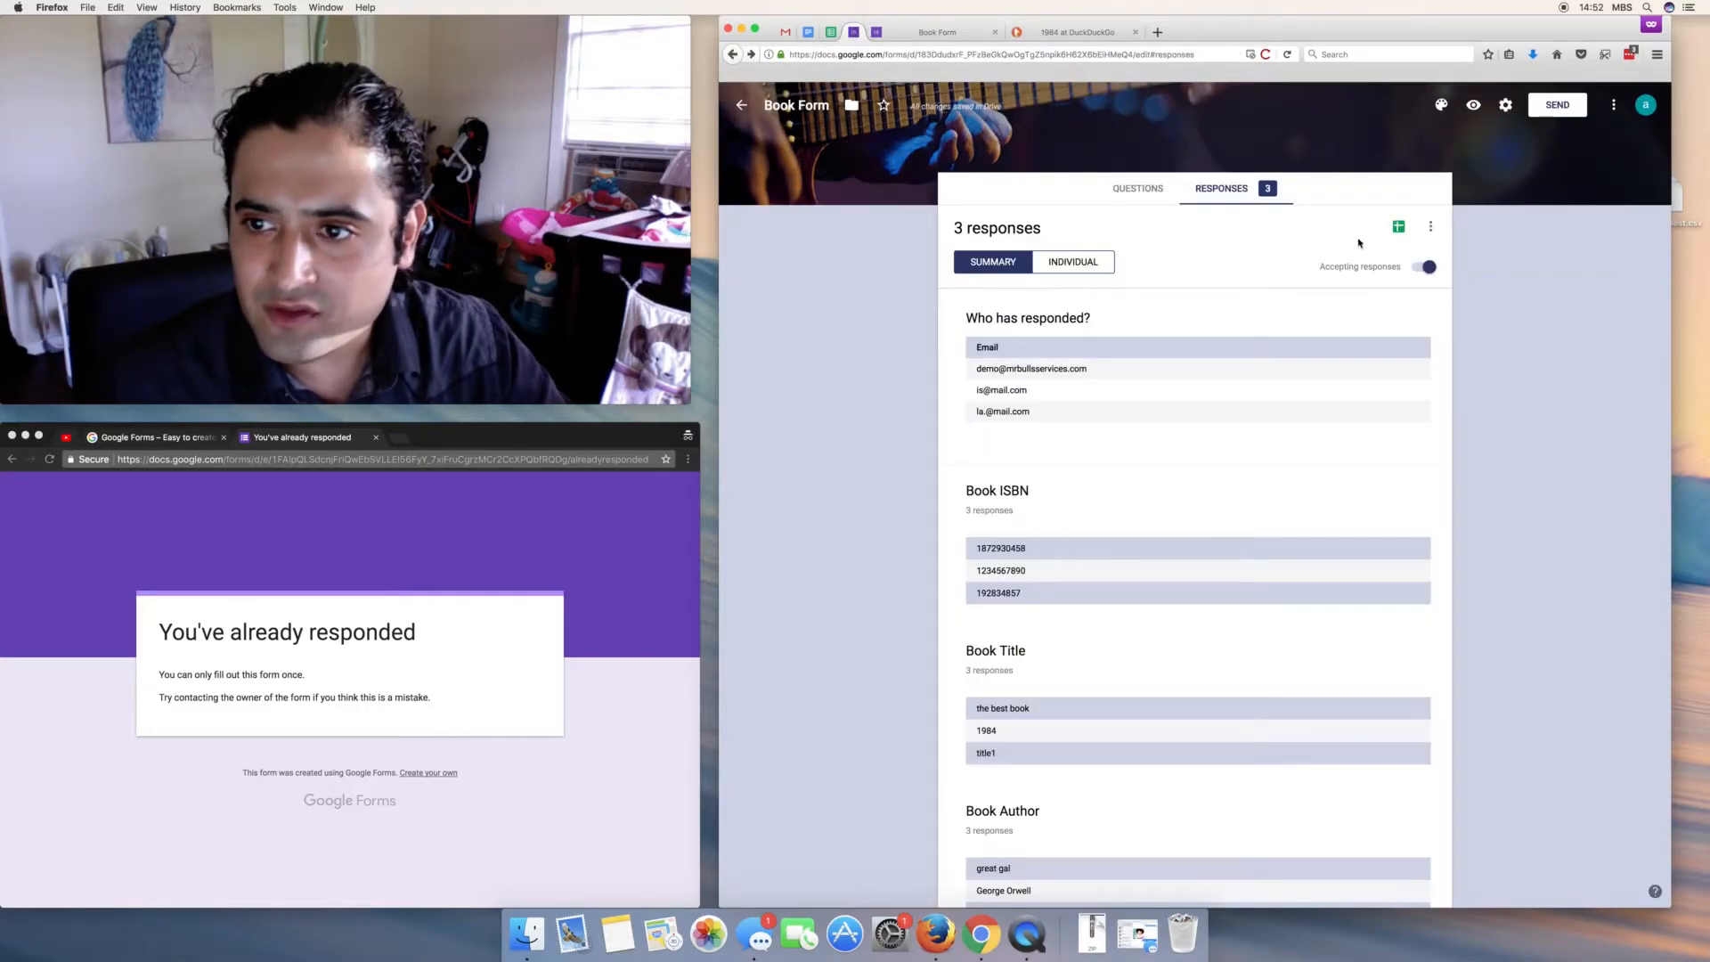
# - Open the form settings at the Presentation options and edit the confirmation message field
pyautogui.click(1505, 104)
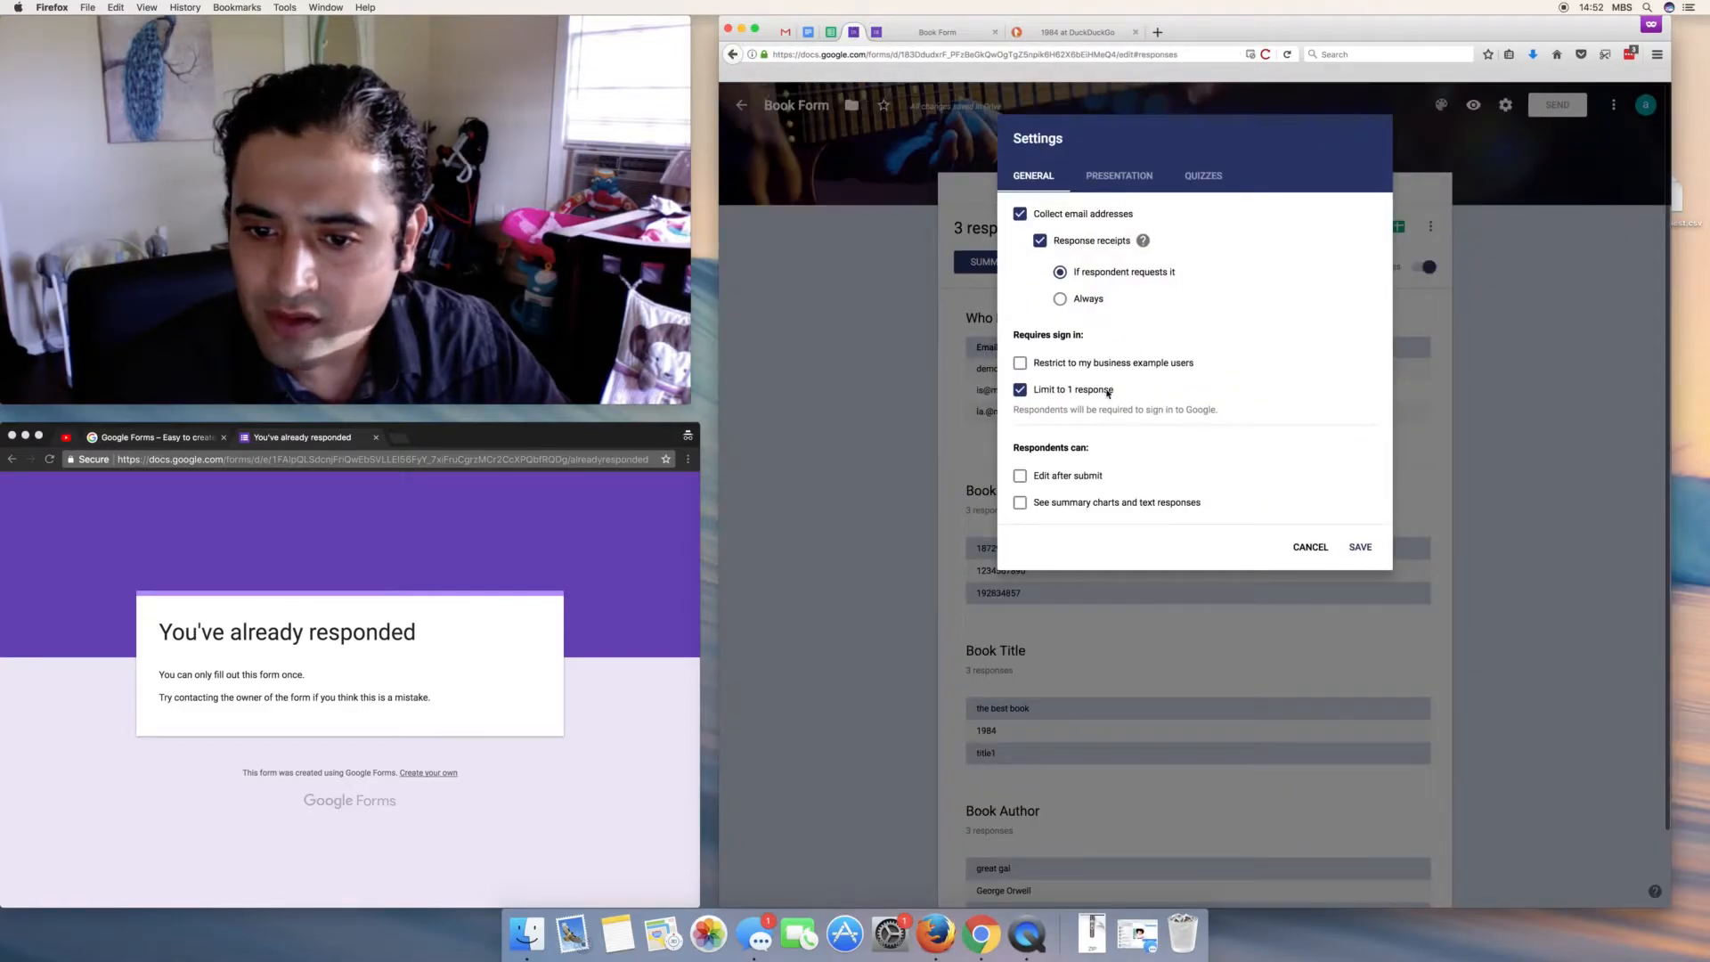
pyautogui.click(1121, 176)
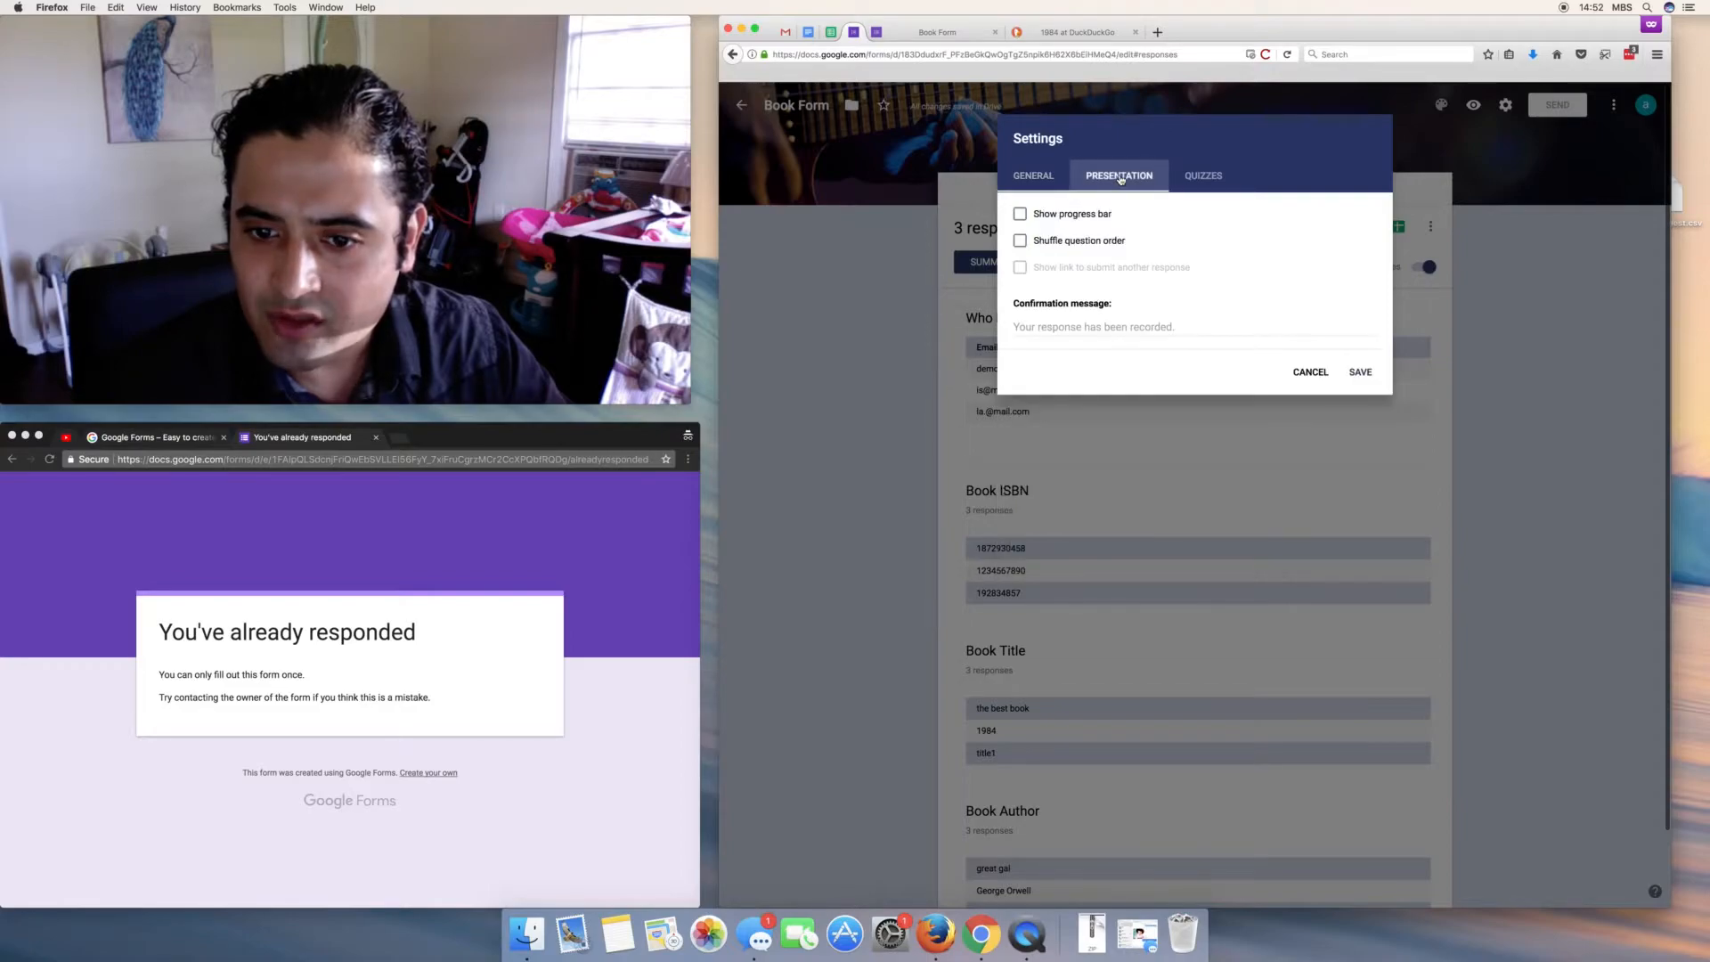
pyautogui.moveTo(1027, 305); pyautogui.dragTo(1056, 322)
pyautogui.click(1036, 326)
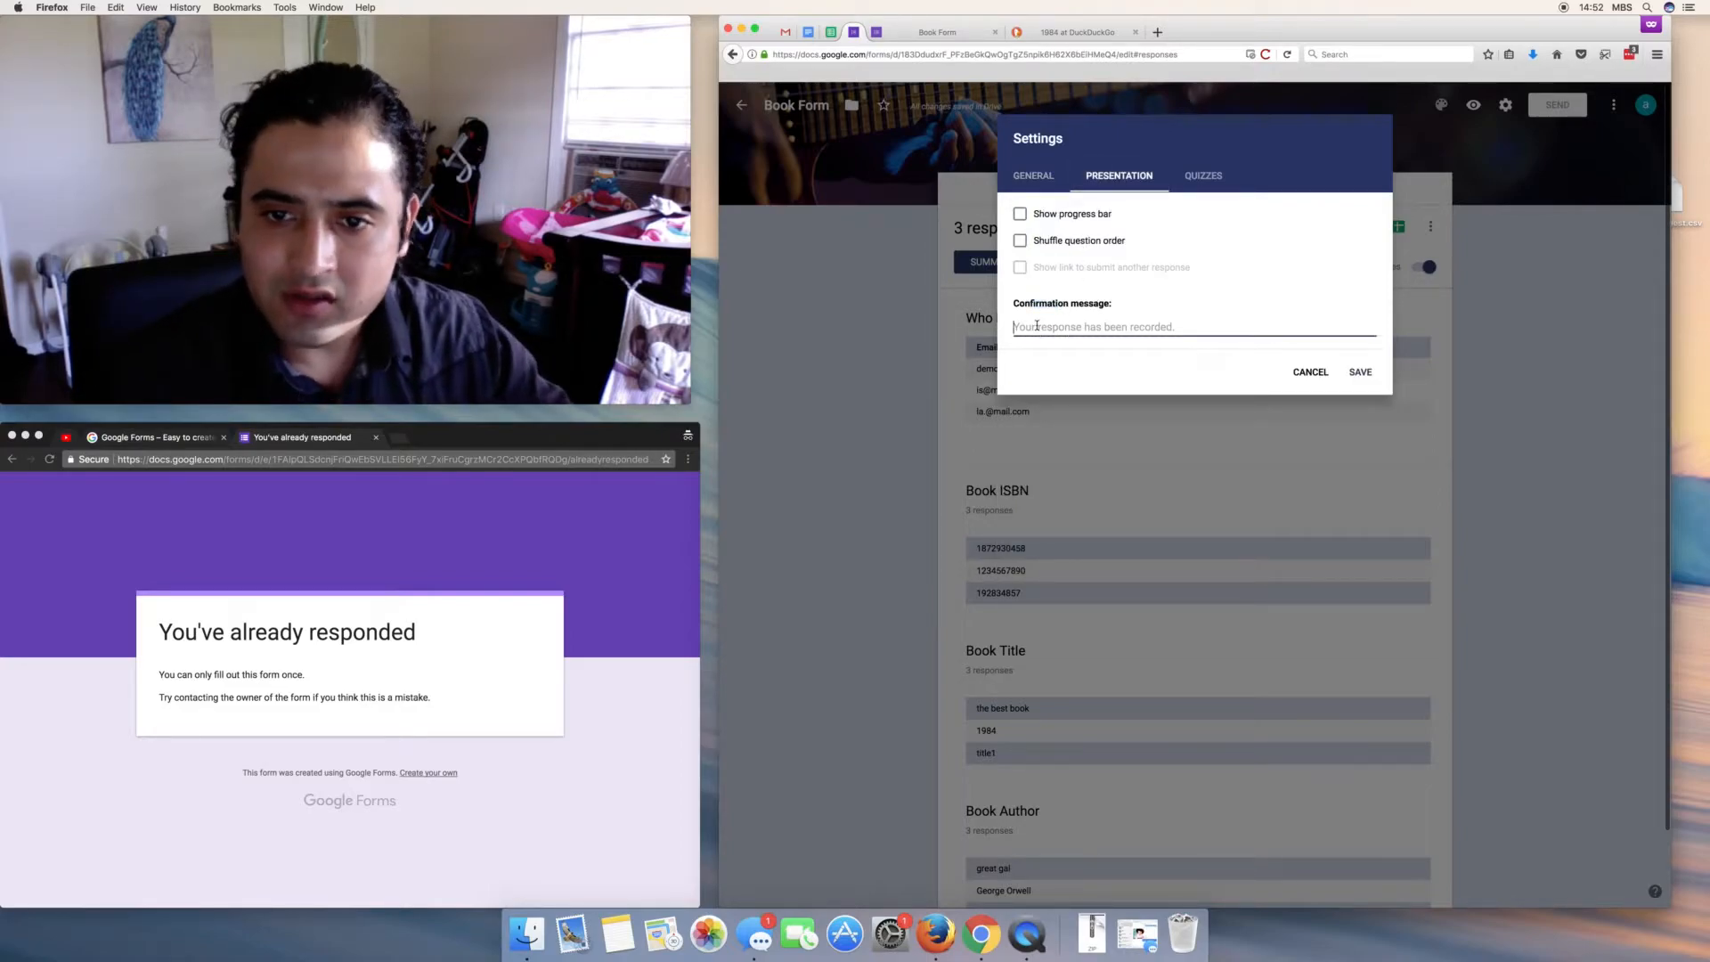
# - Enter "Thanks. We'll let you know when the book is in stock. :)" as the confirmation message and save
pyautogui.write('W')
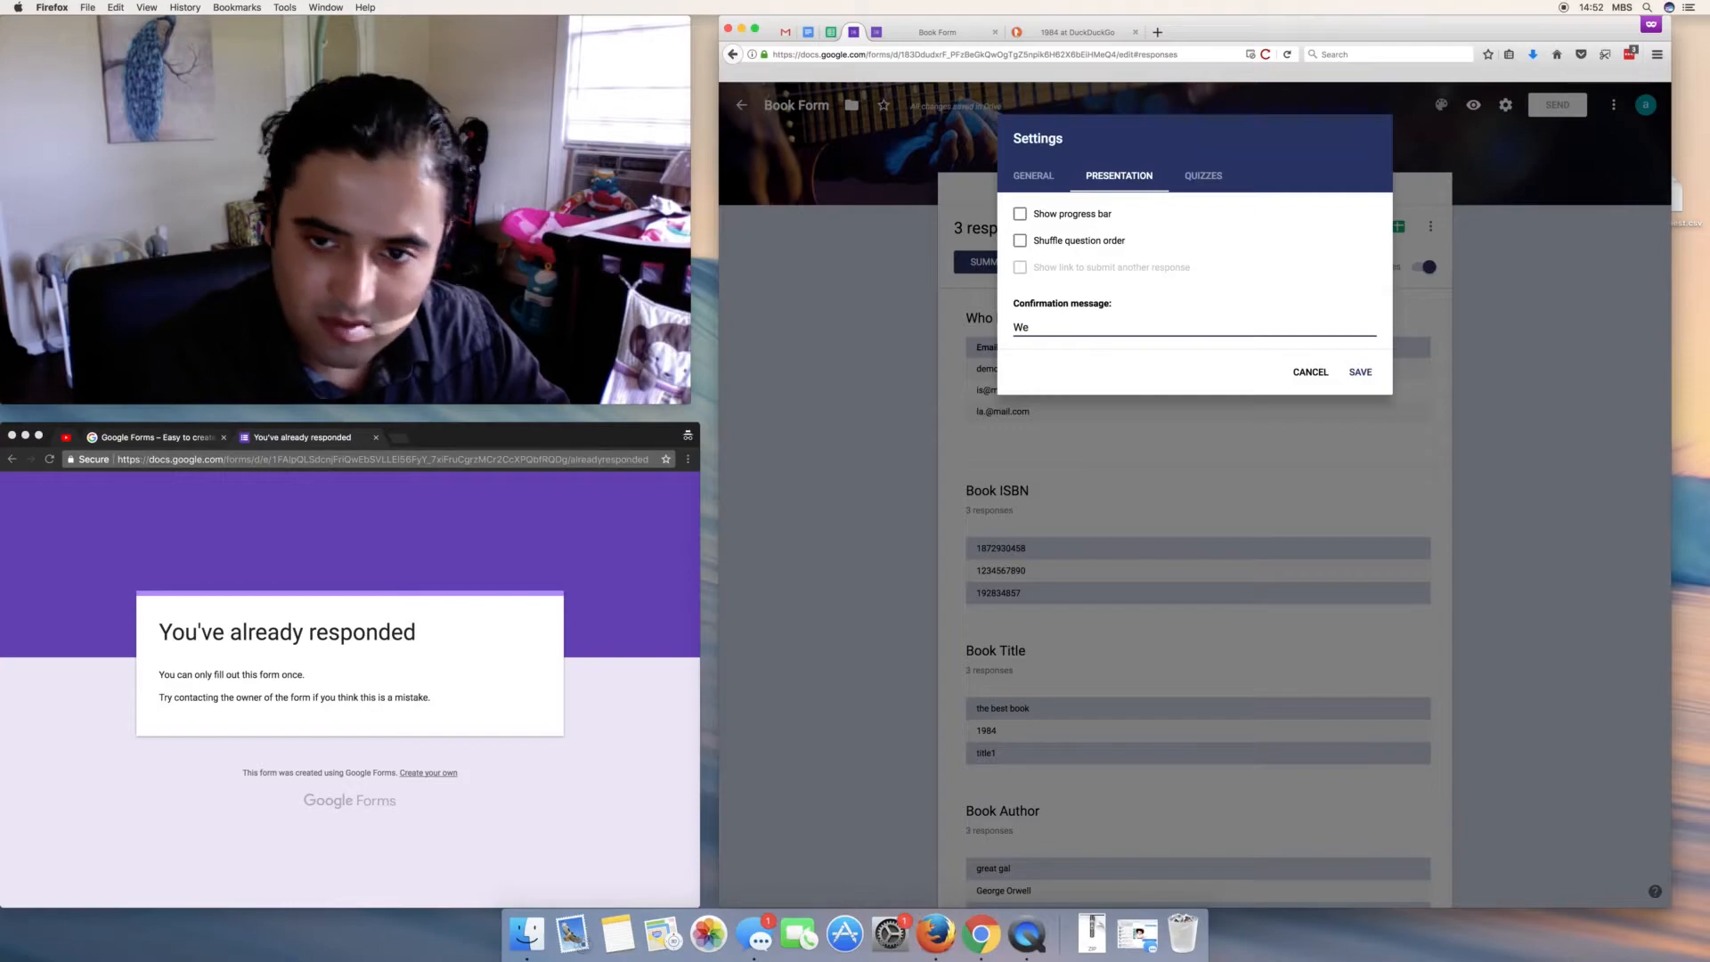
pyautogui.press('BackSpace')
pyautogui.write('Thanks. We;')
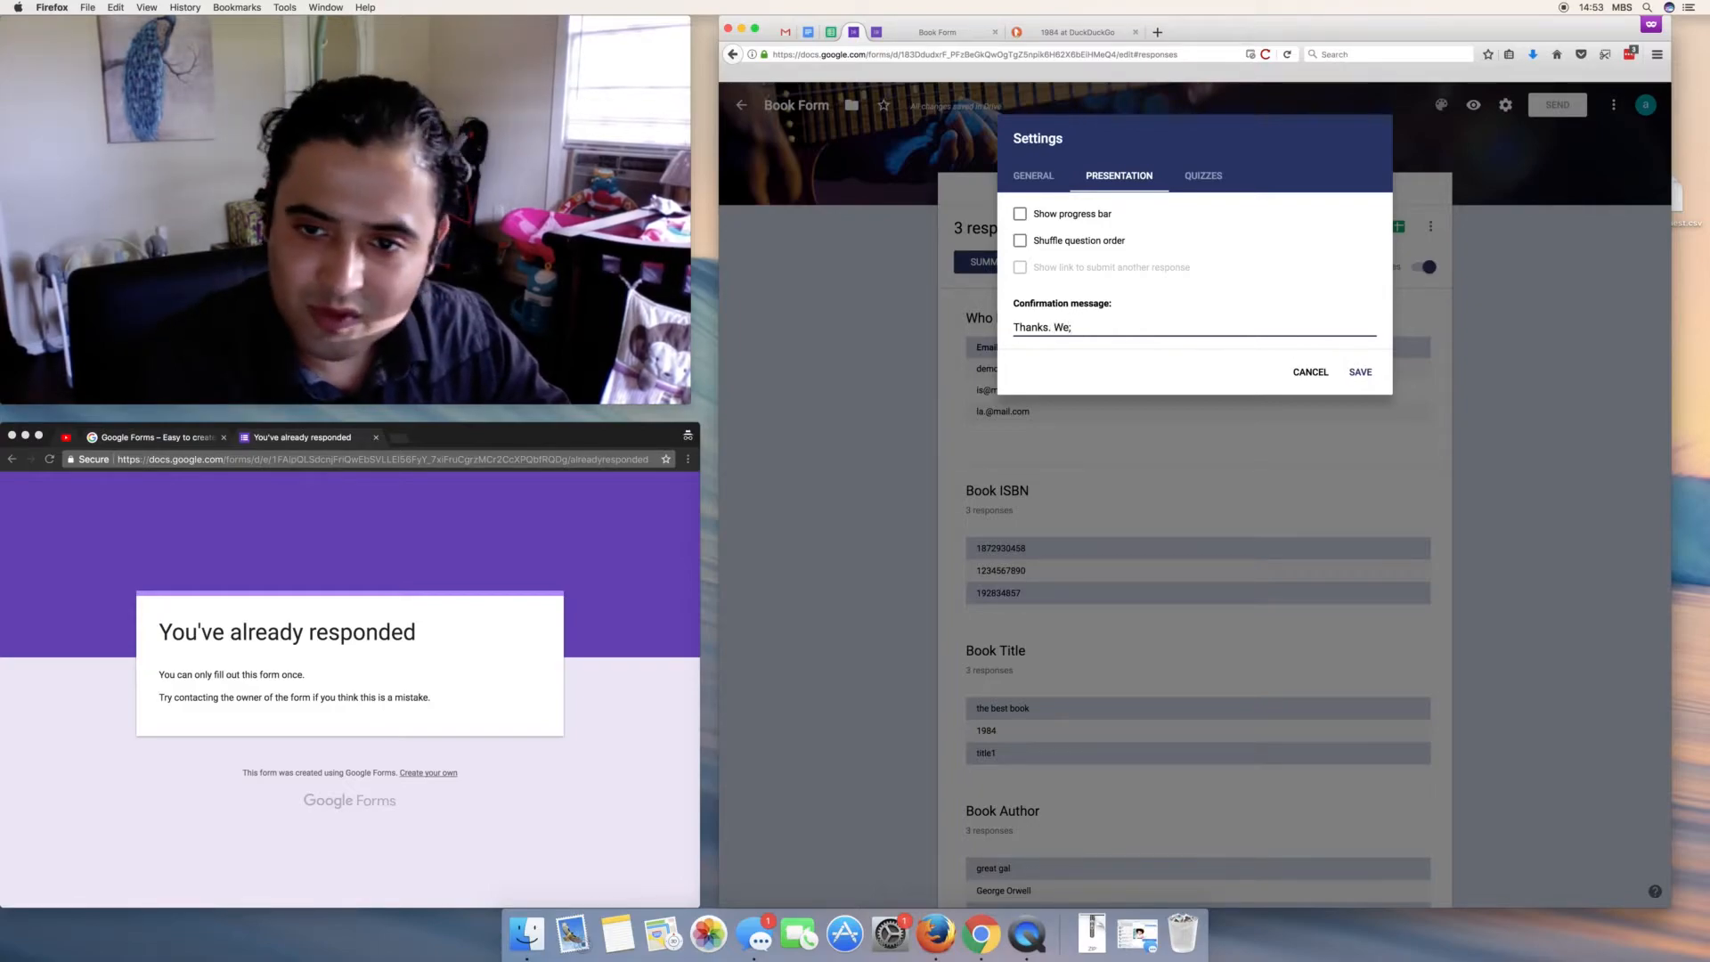
pyautogui.press('BackSpace')
pyautogui.write("'ll let")
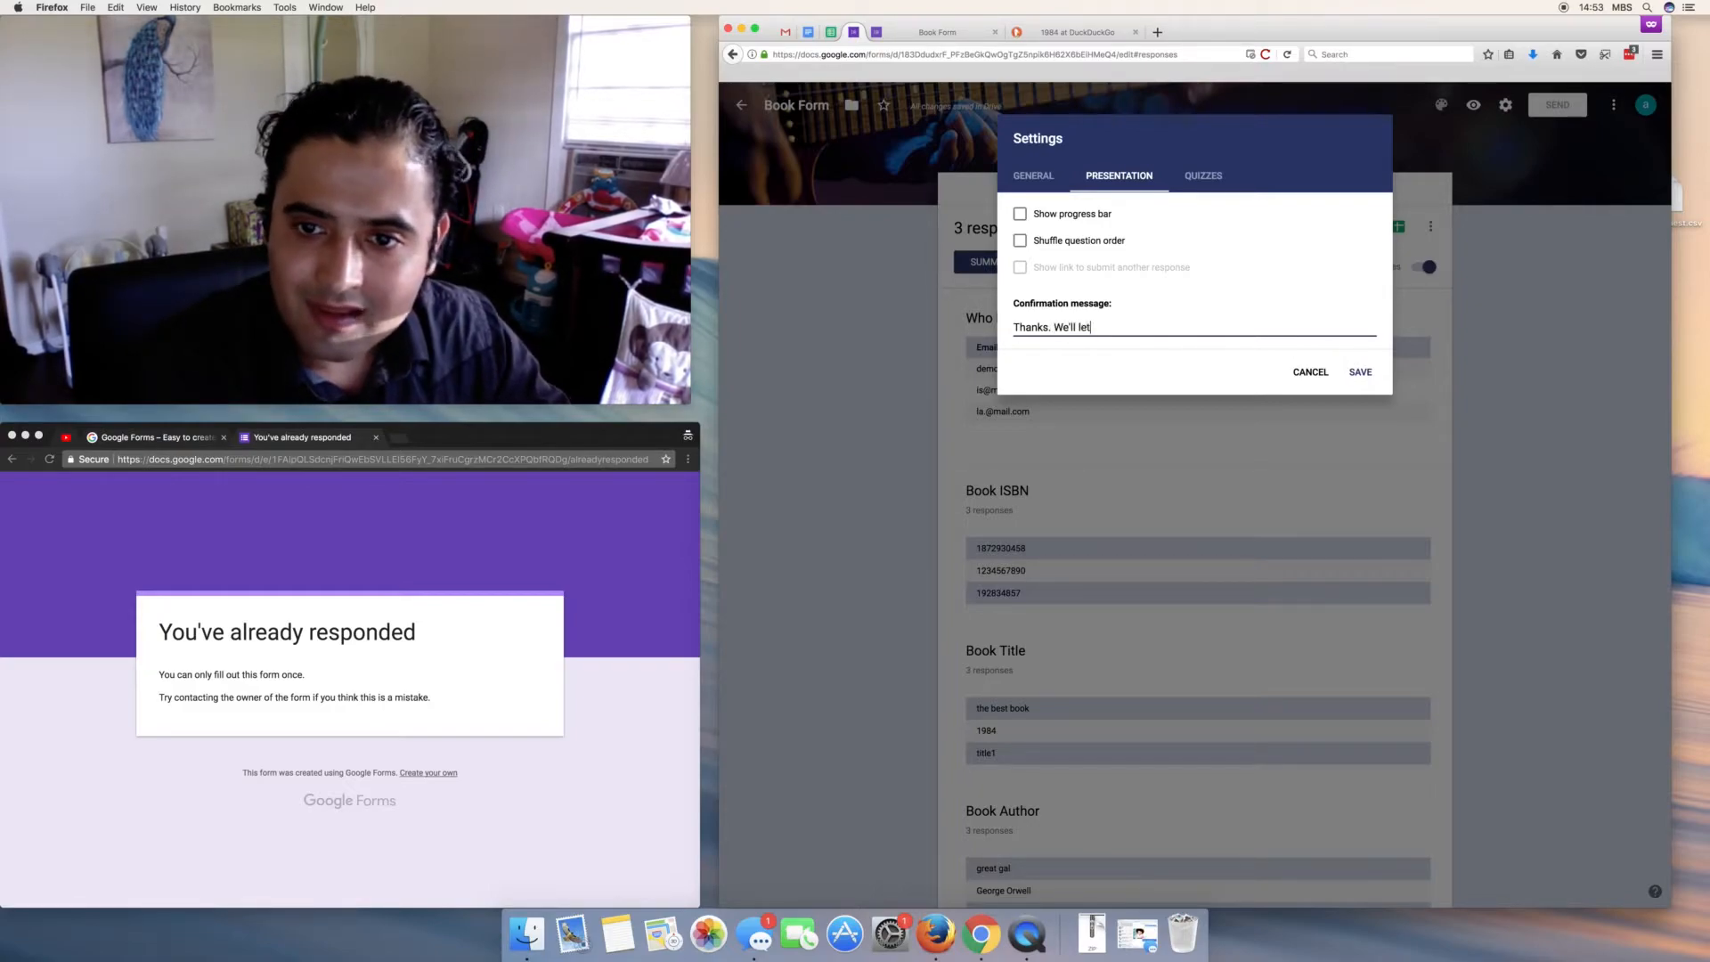
pyautogui.write(' you nkow when a')
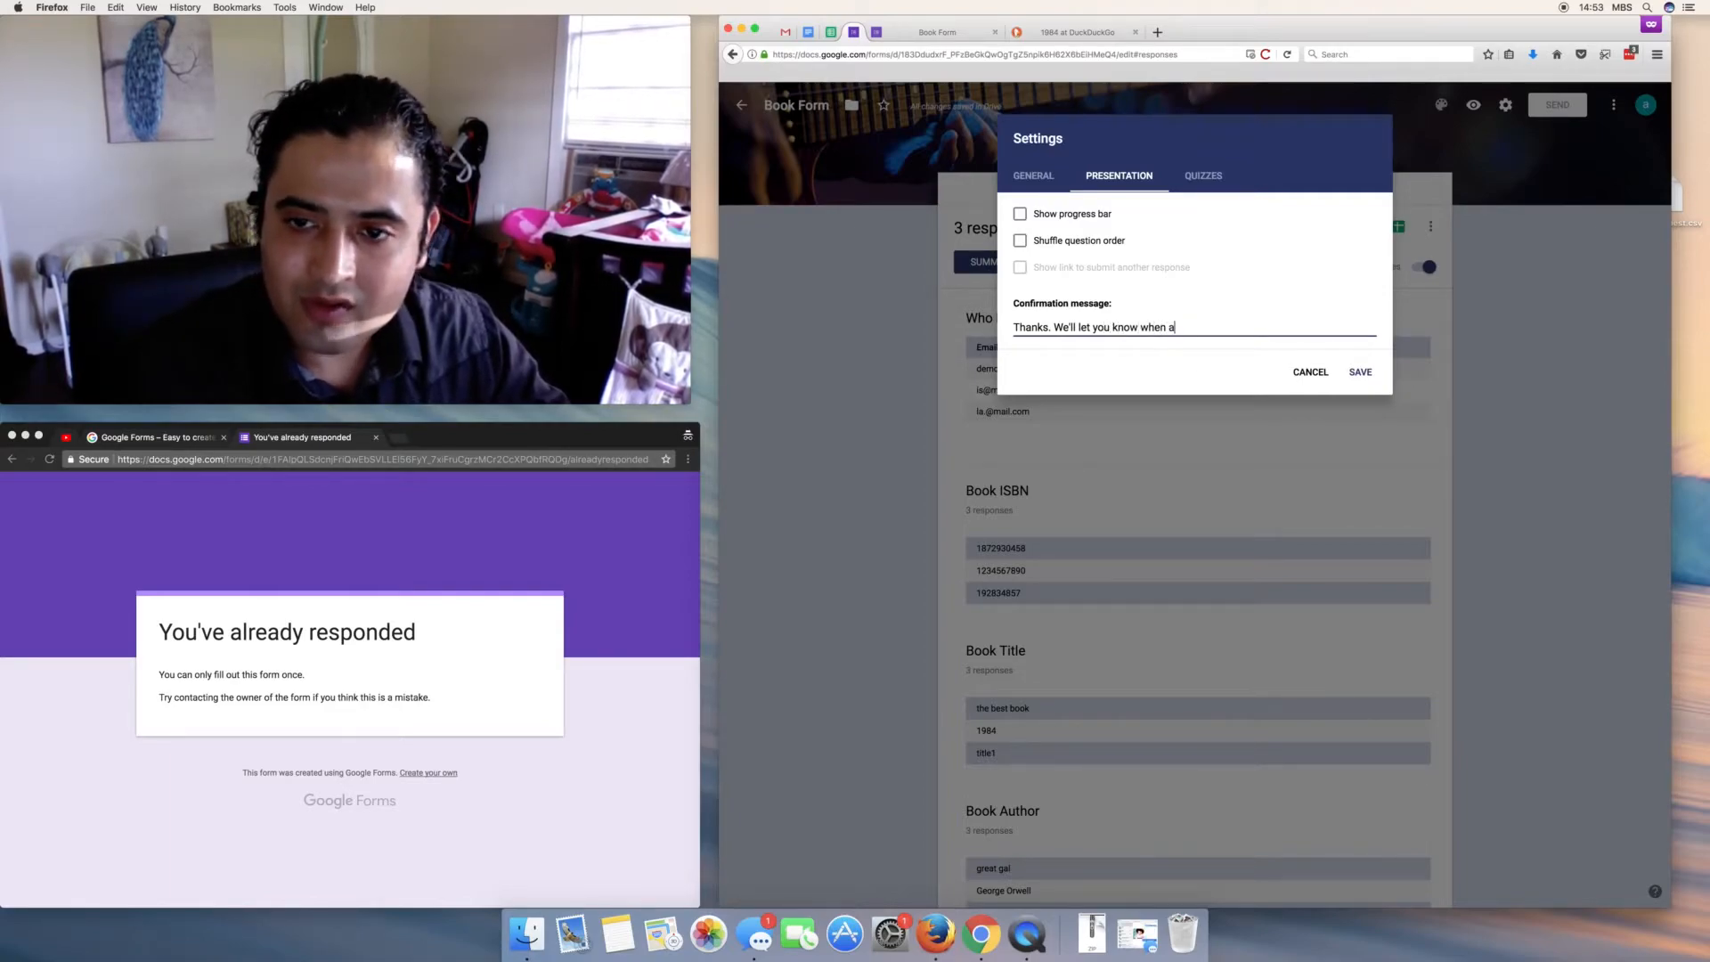
pyautogui.press('BackSpace')
pyautogui.write('the book is in stock. :)')
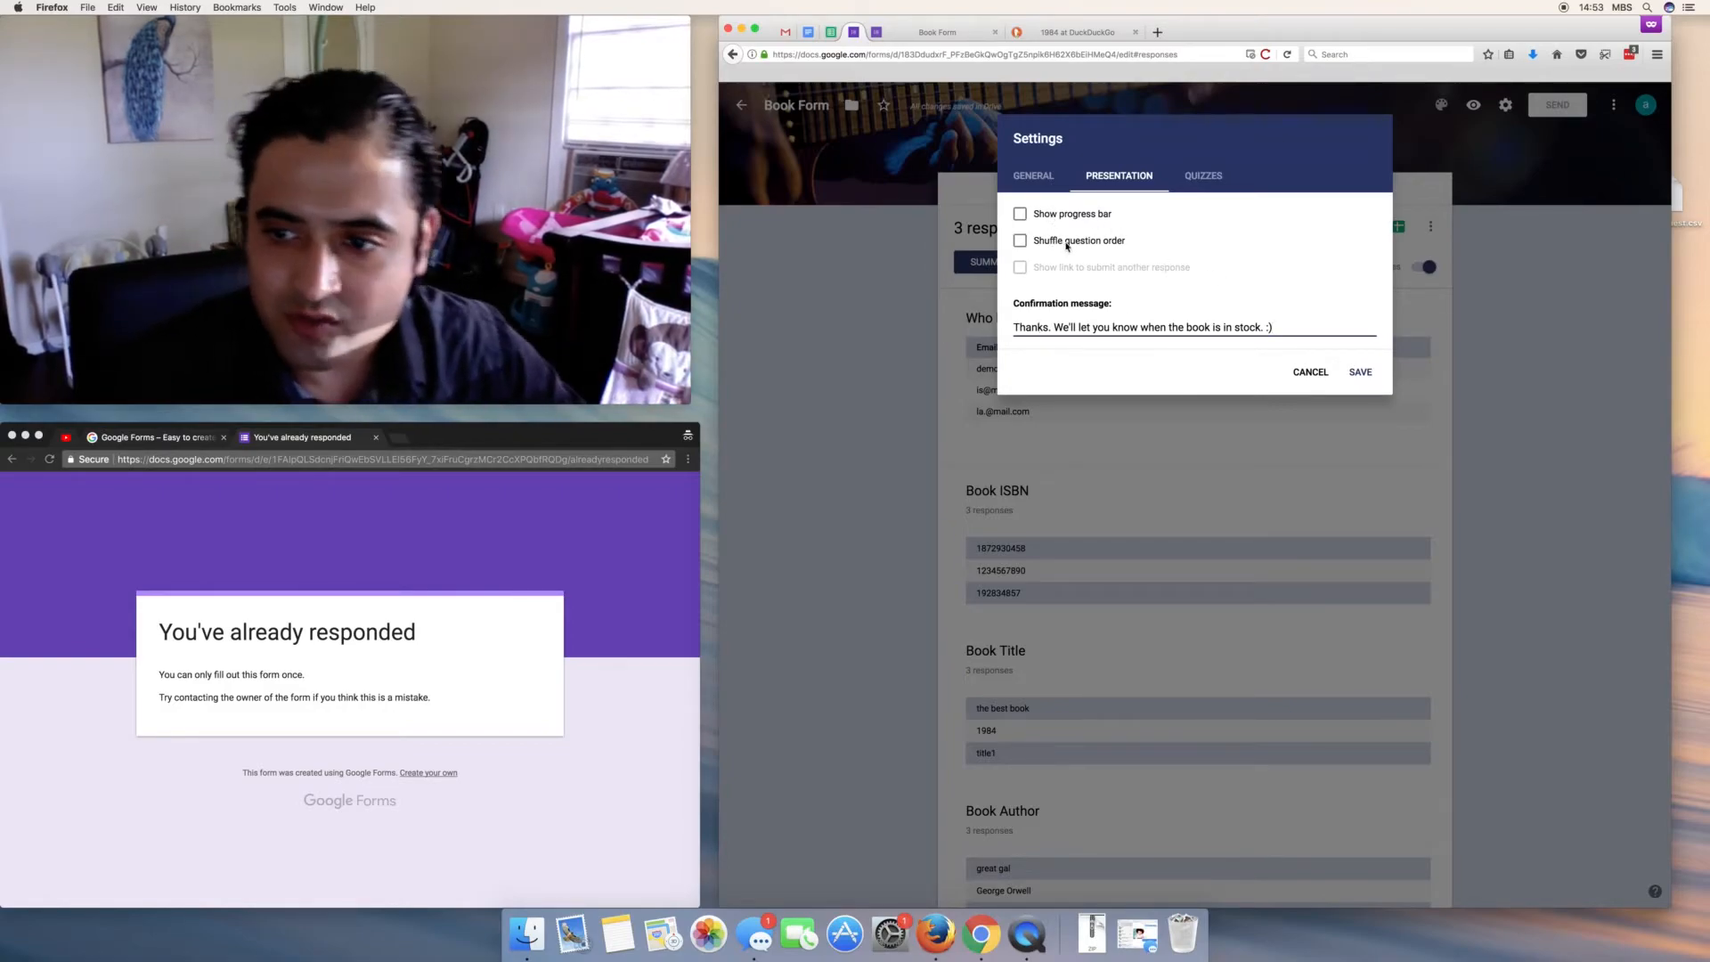
pyautogui.click(1358, 372)
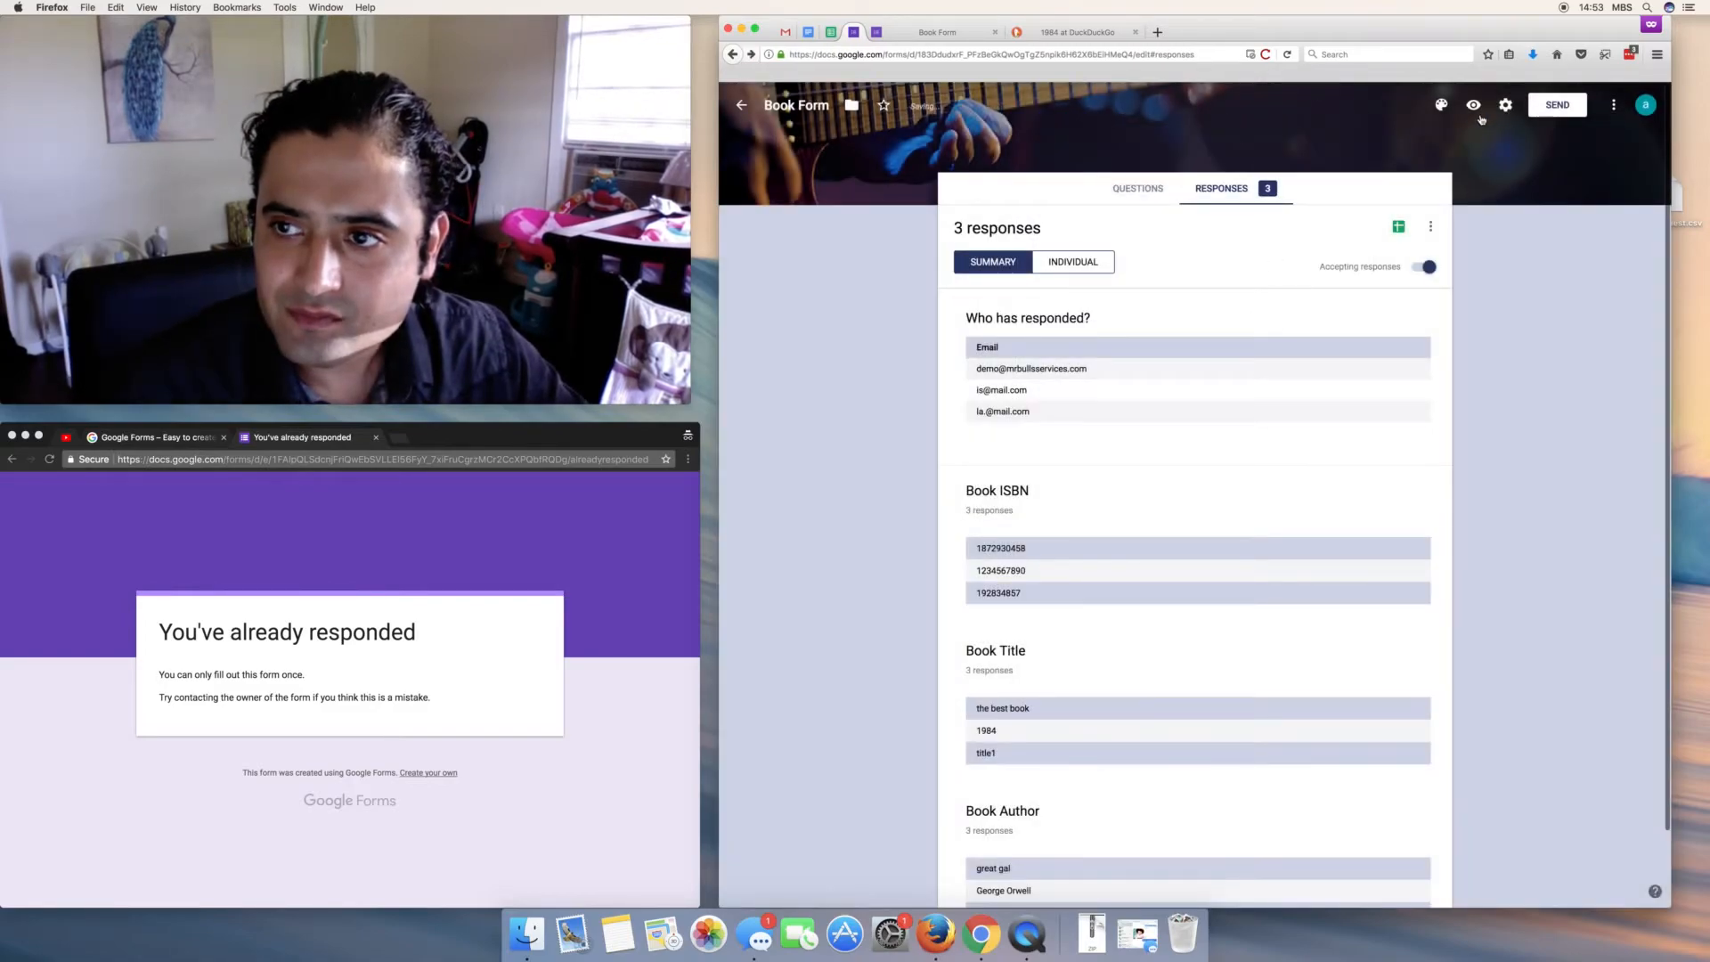
pyautogui.click(1473, 105)
pyautogui.click(1135, 33)
pyautogui.click(1059, 377)
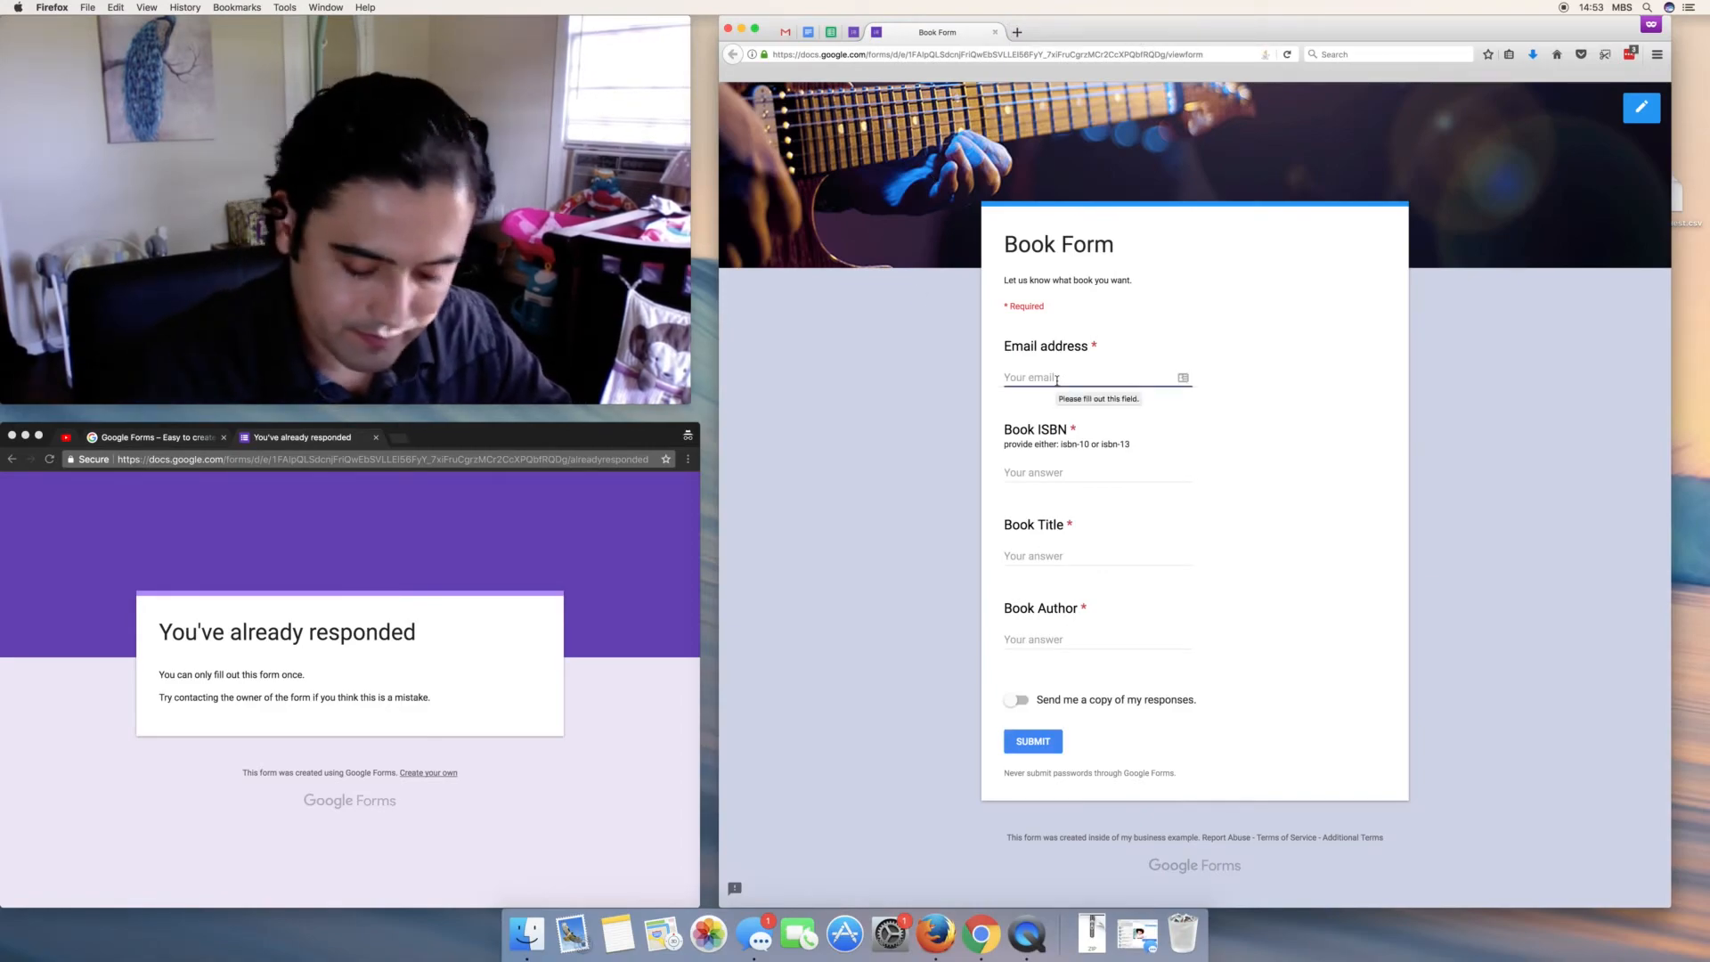
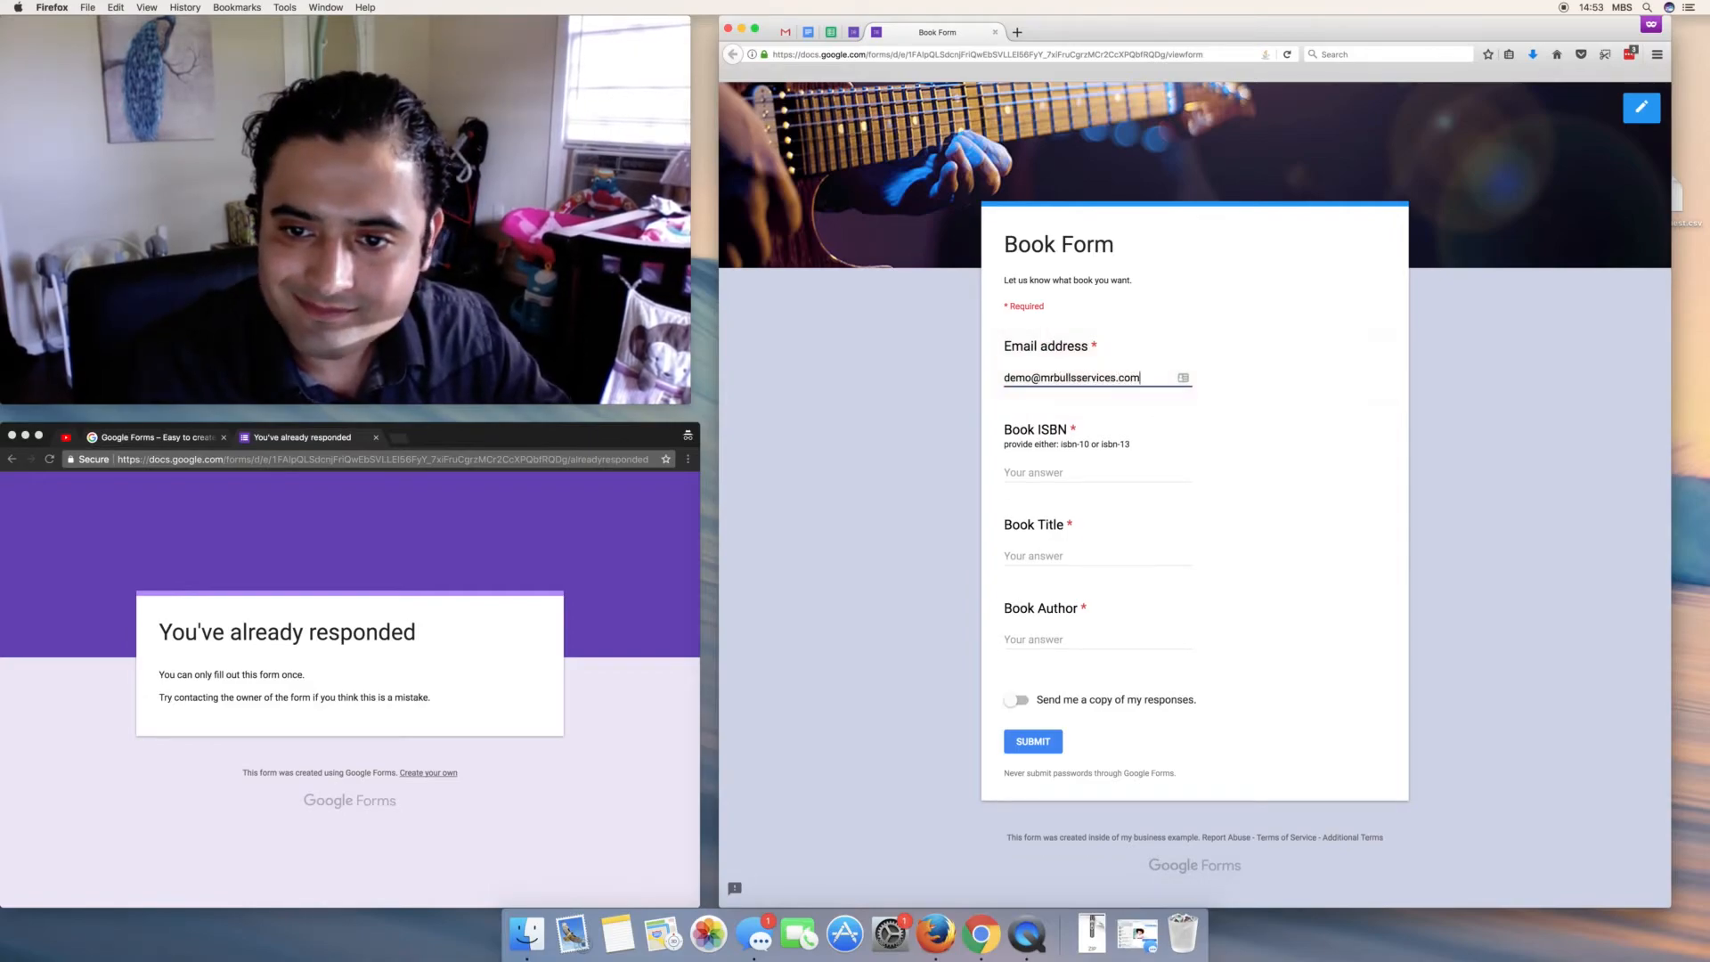
pyautogui.press('Tab')
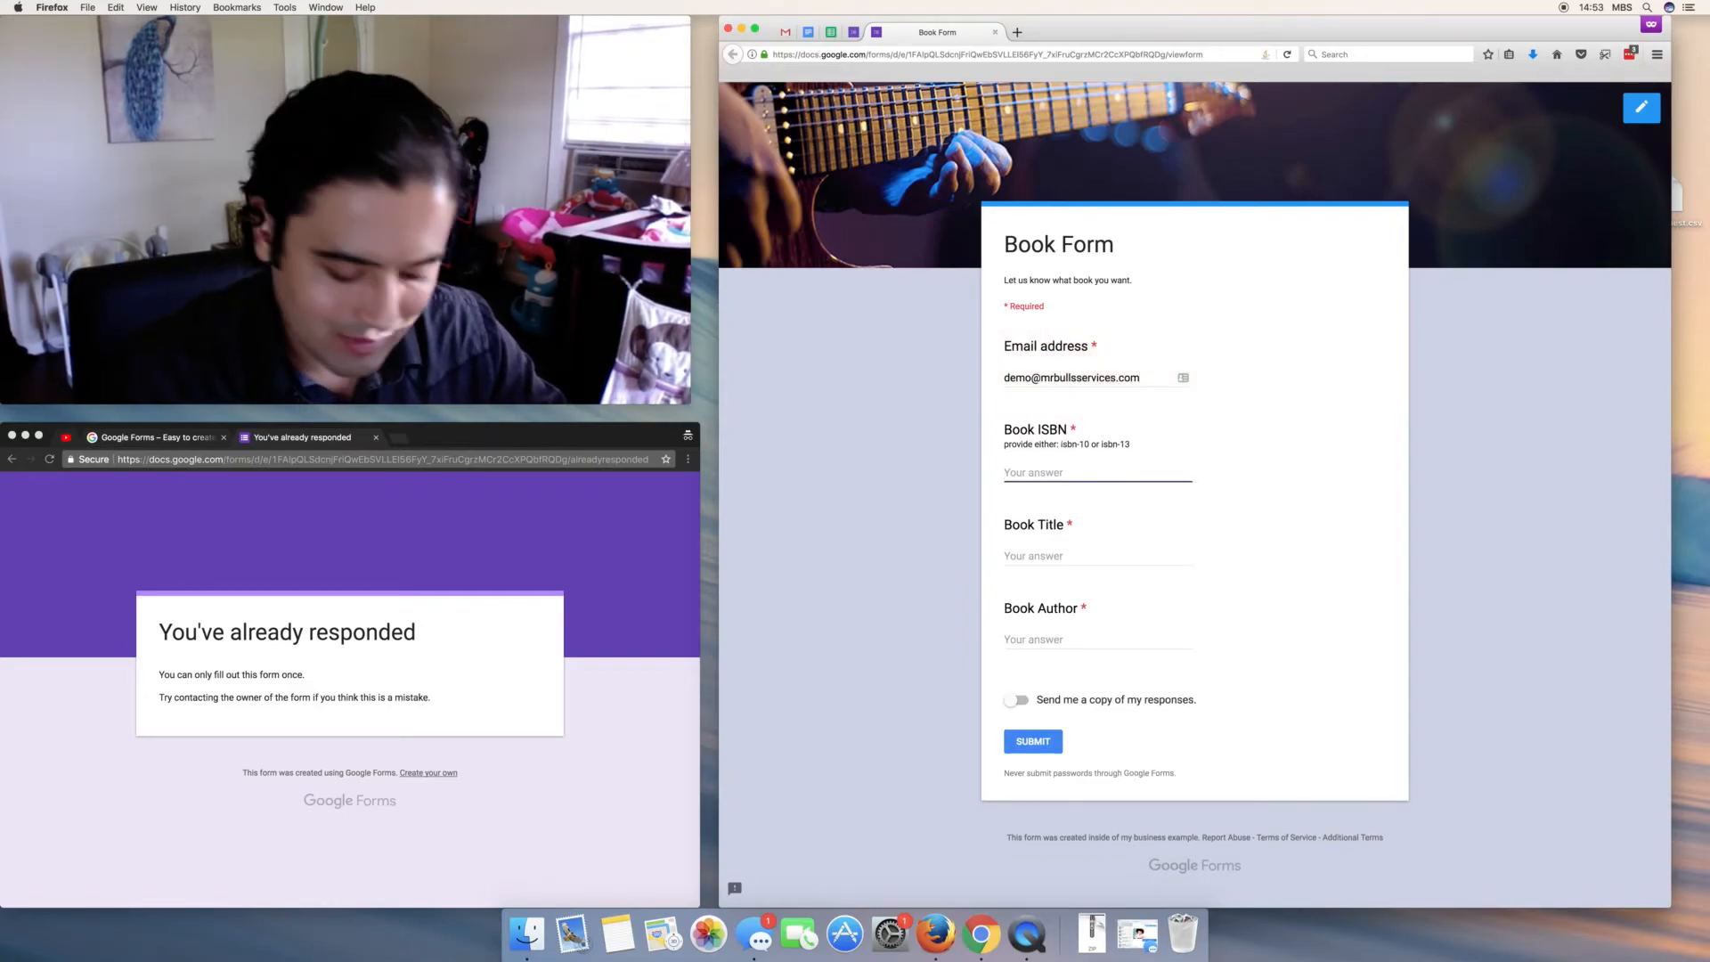
pyautogui.write('1273984059')
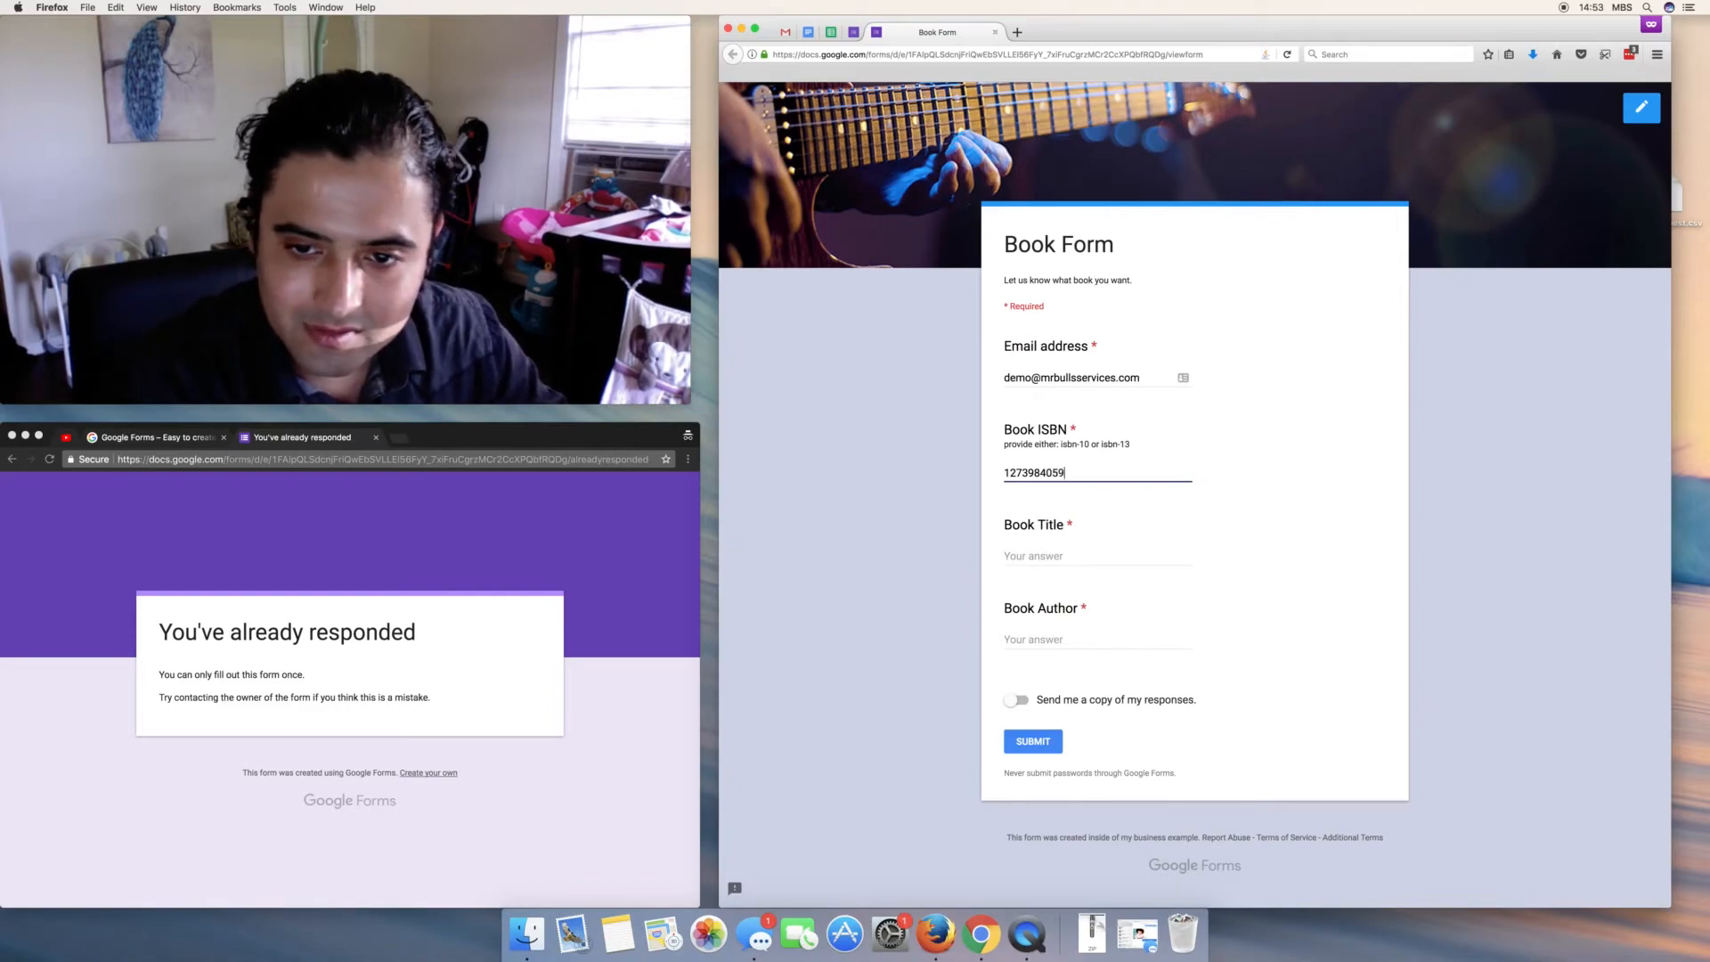
pyautogui.press('Tab')
pyautogui.write('title2')
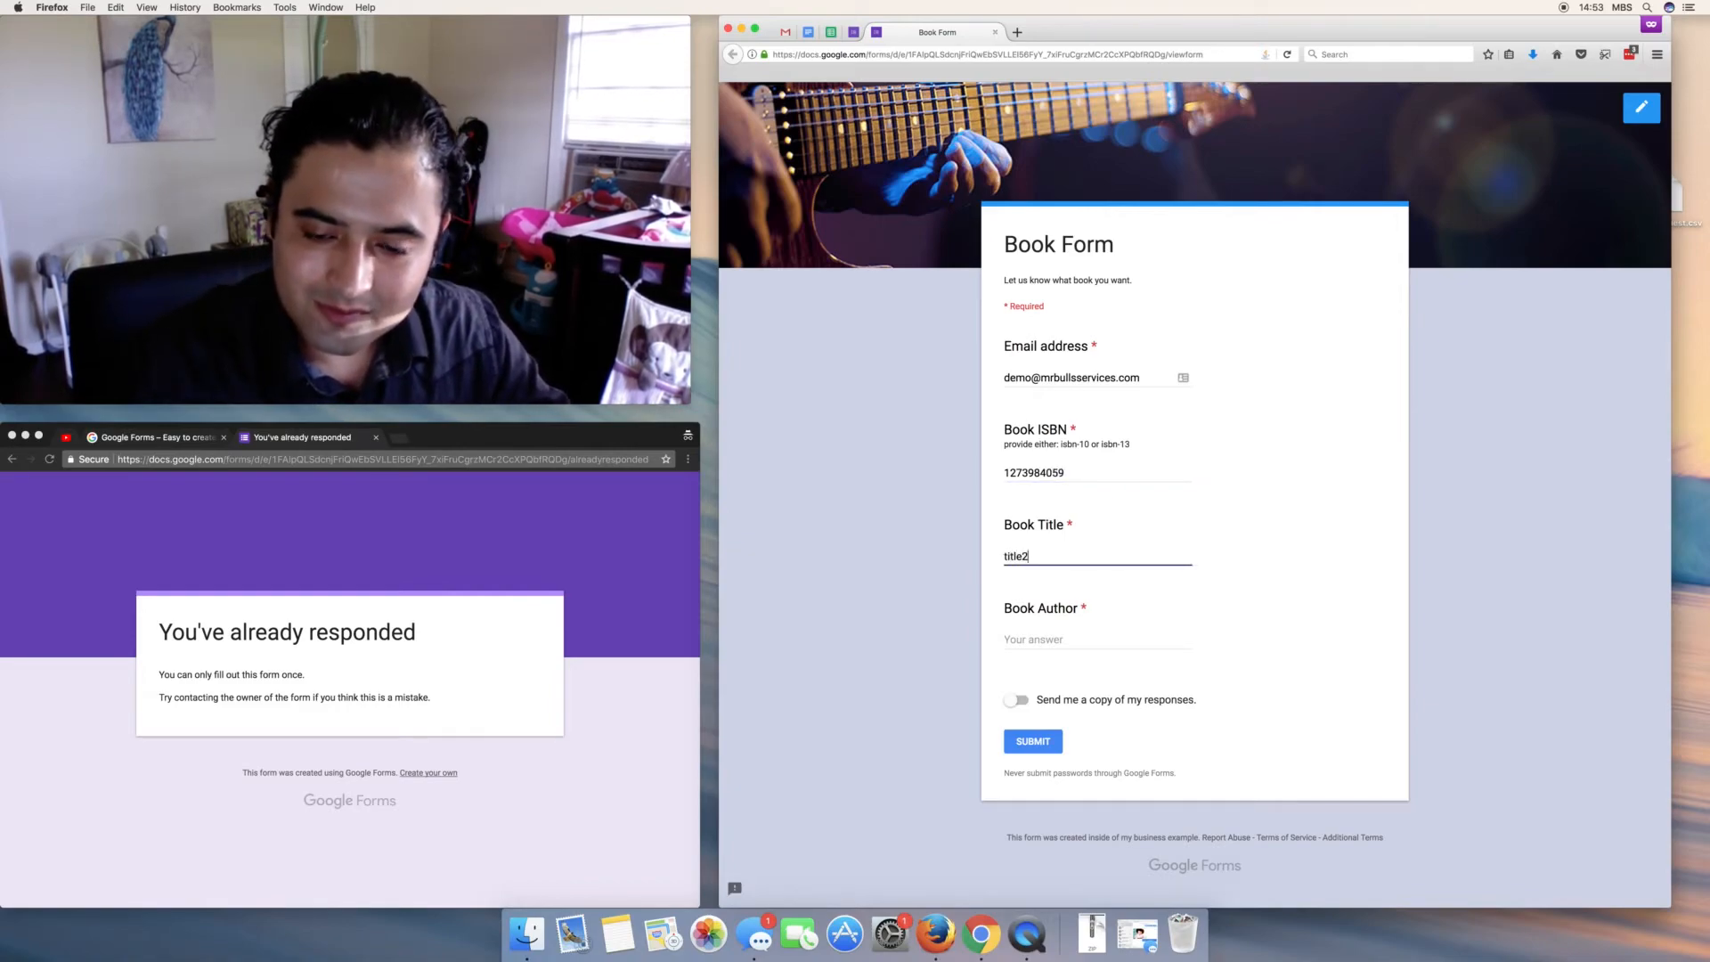
pyautogui.press('Tab')
pyautogui.write('auth2')
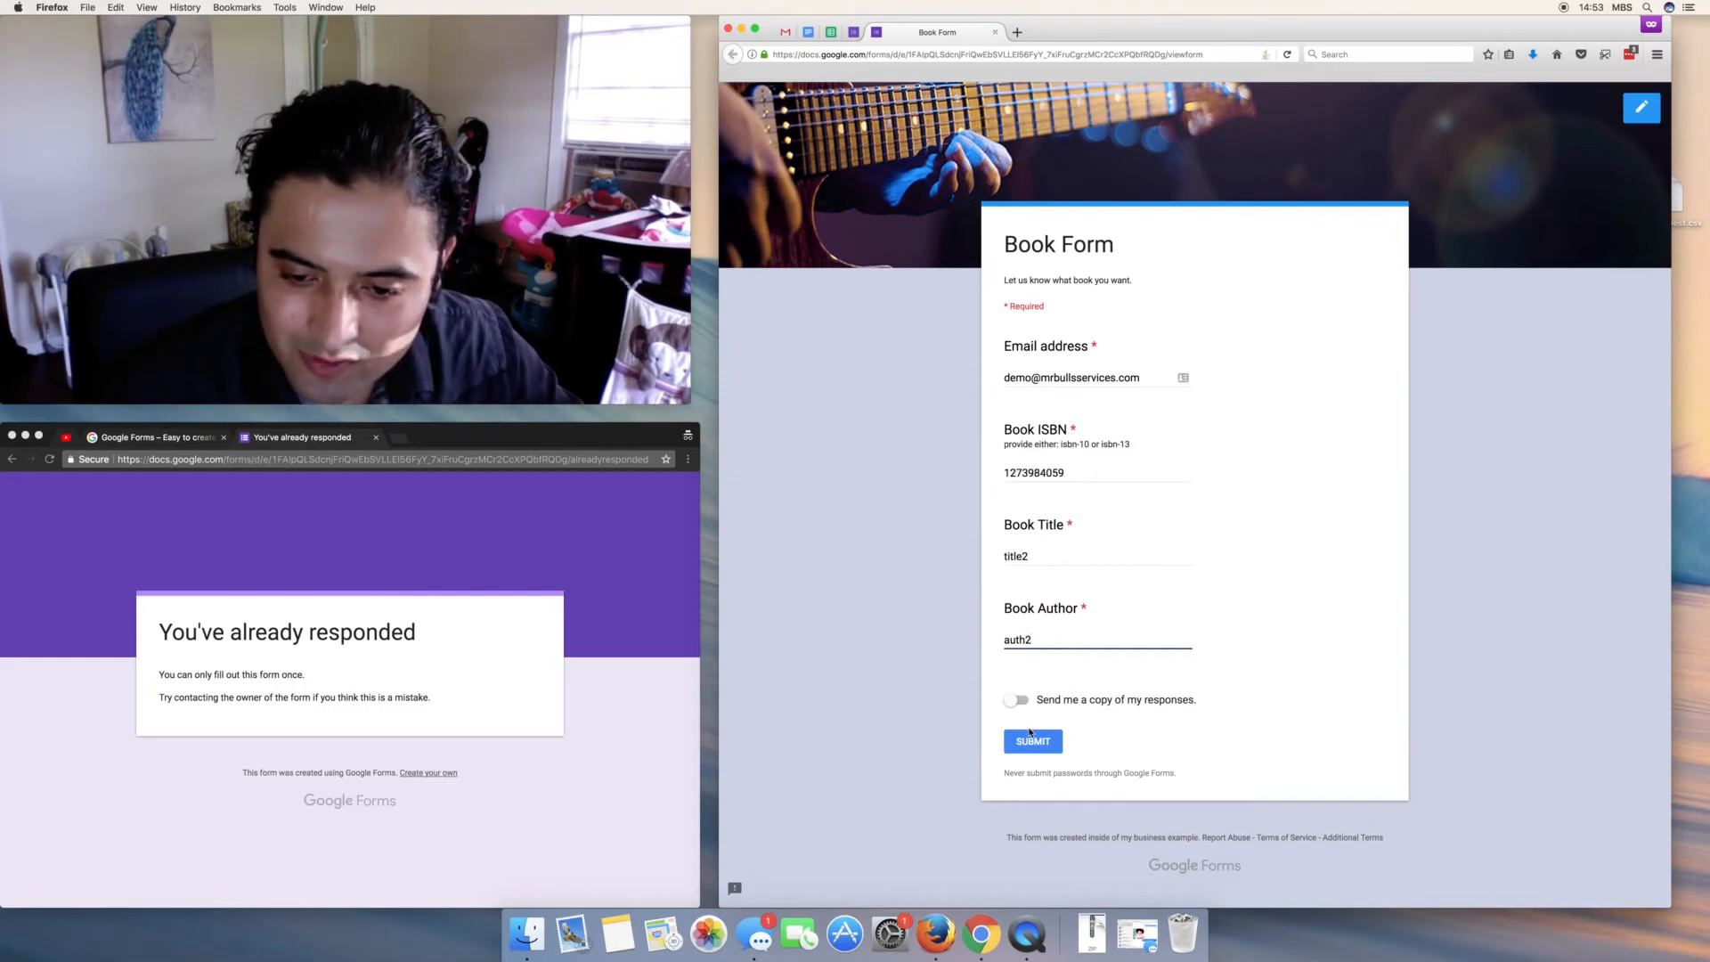
# - Request a response copy, submit, check the custom thank-you message, and return to the summary
pyautogui.click(1014, 701)
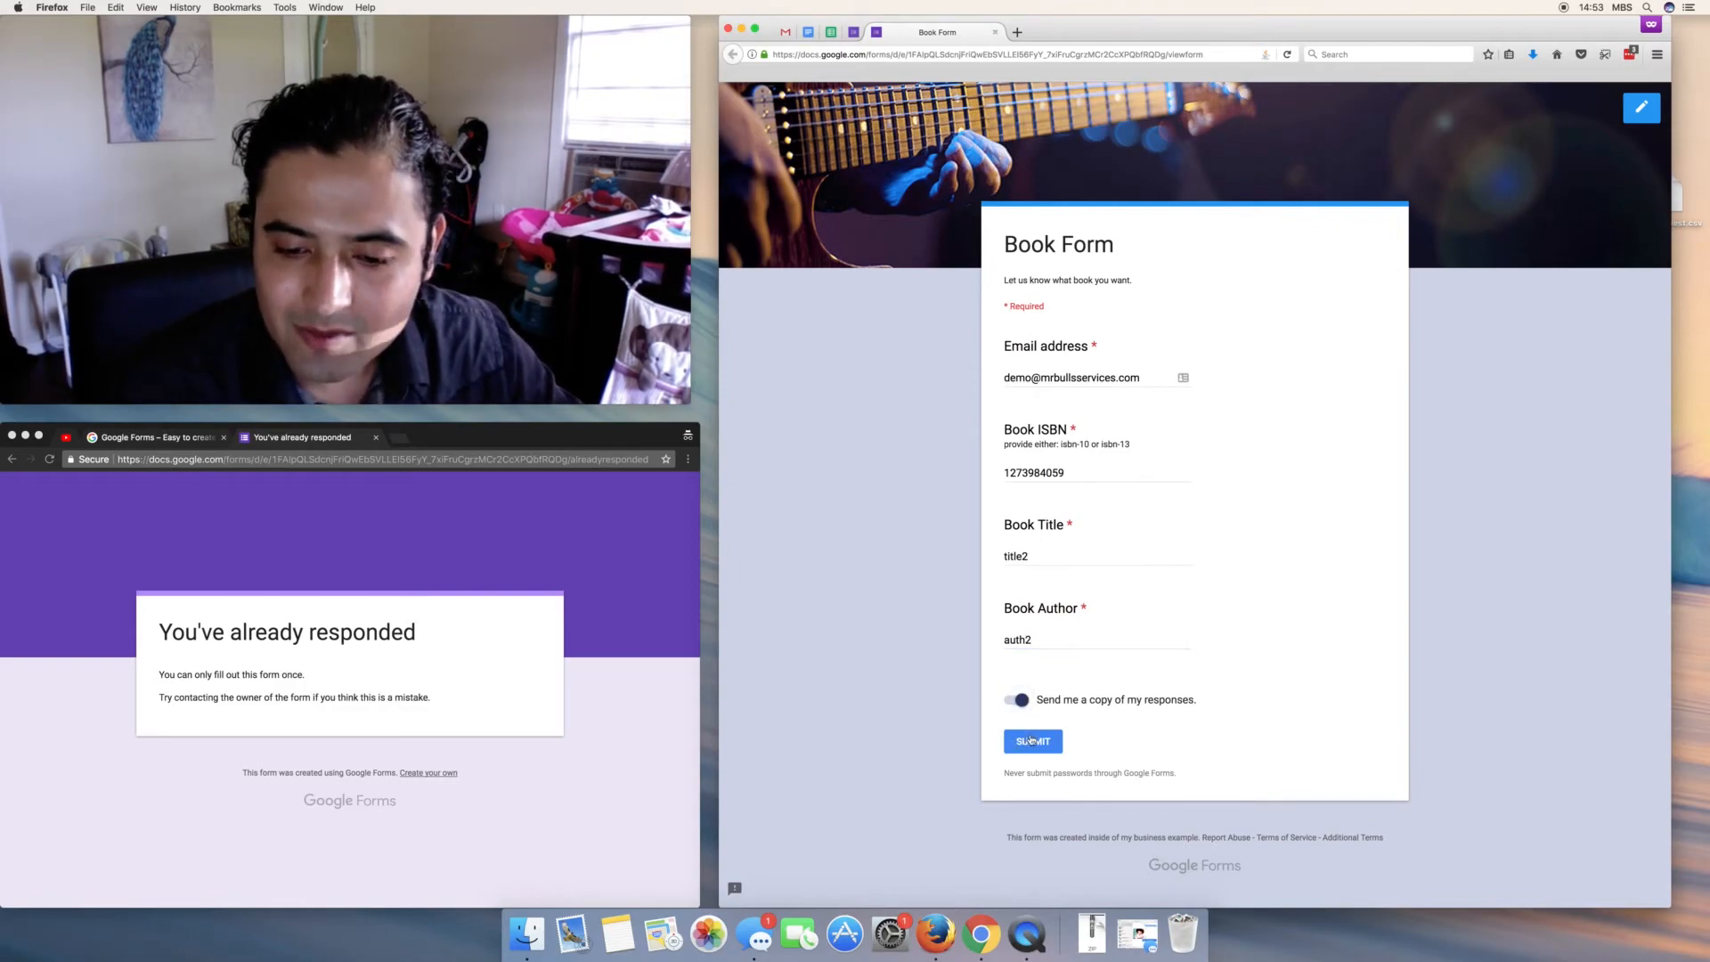
pyautogui.click(1029, 740)
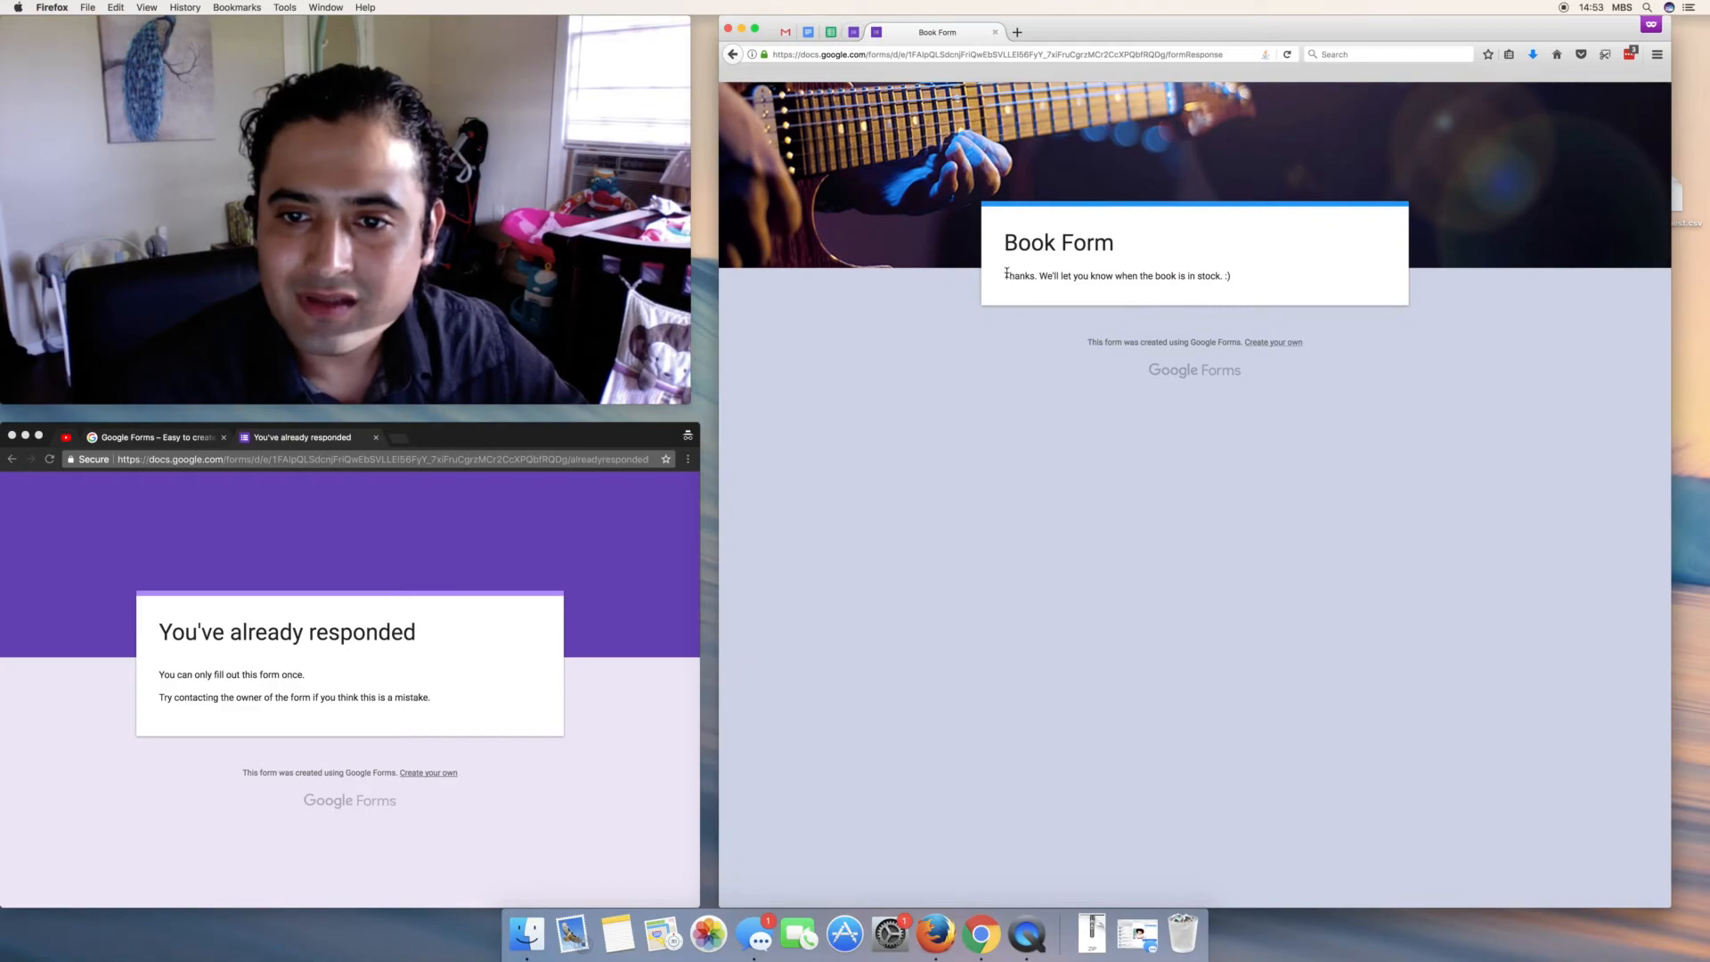
pyautogui.moveTo(1005, 275); pyautogui.dragTo(1231, 278)
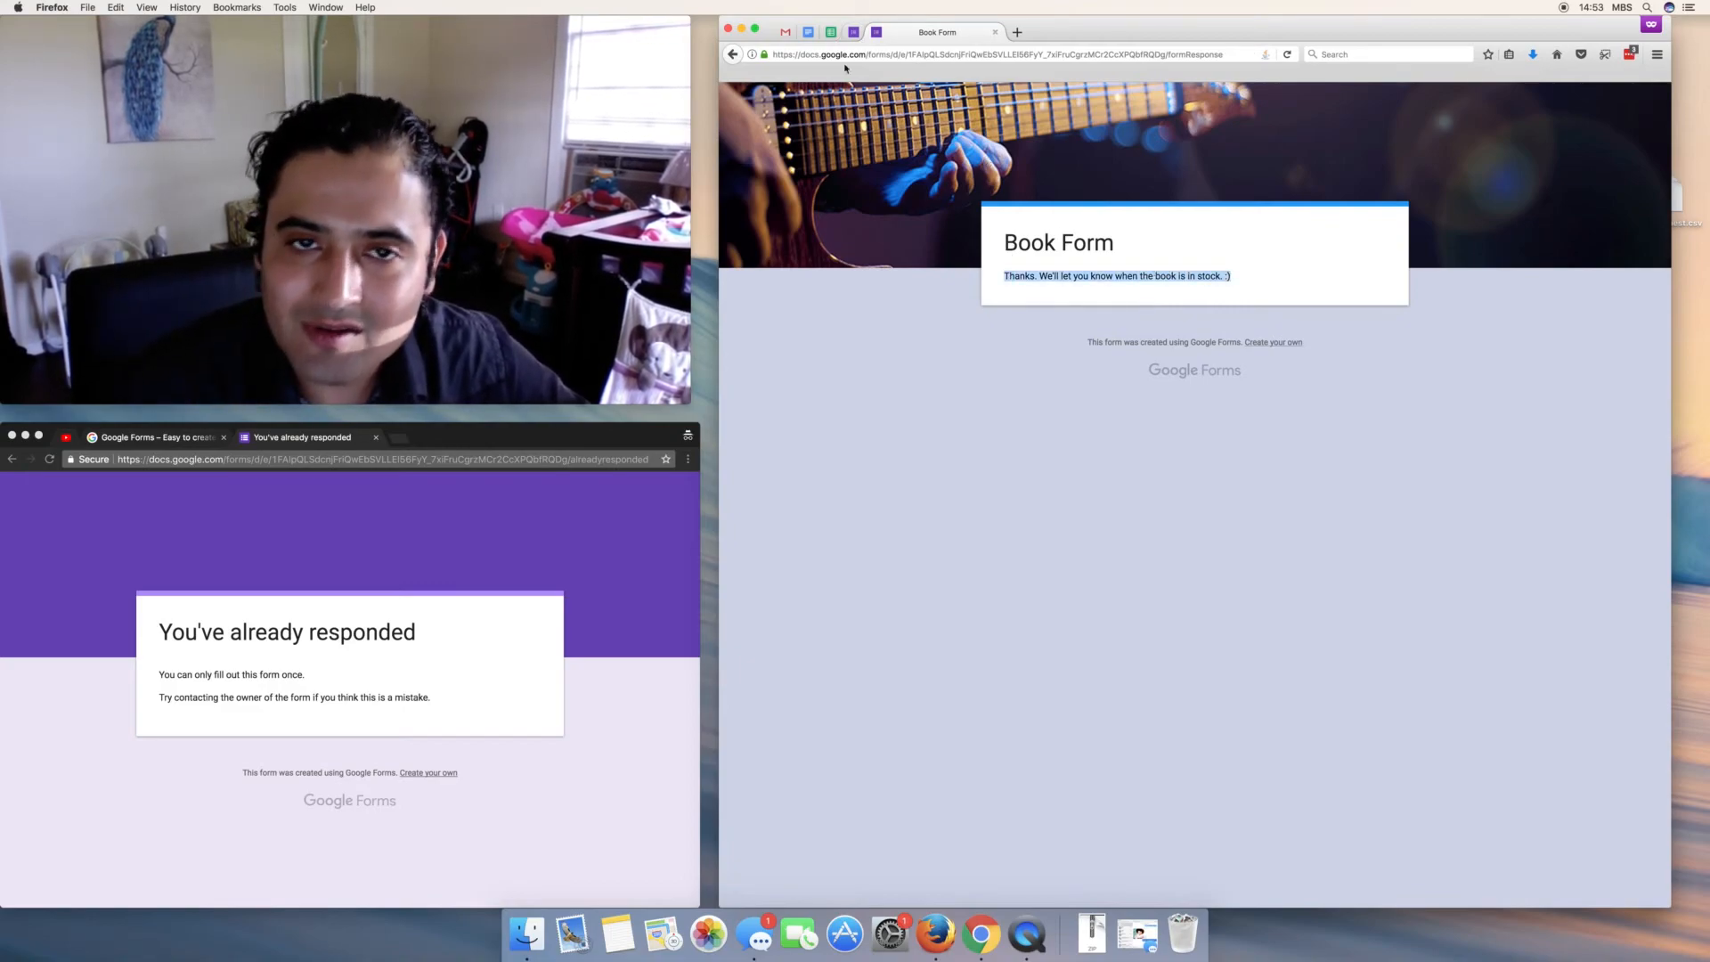
pyautogui.click(853, 32)
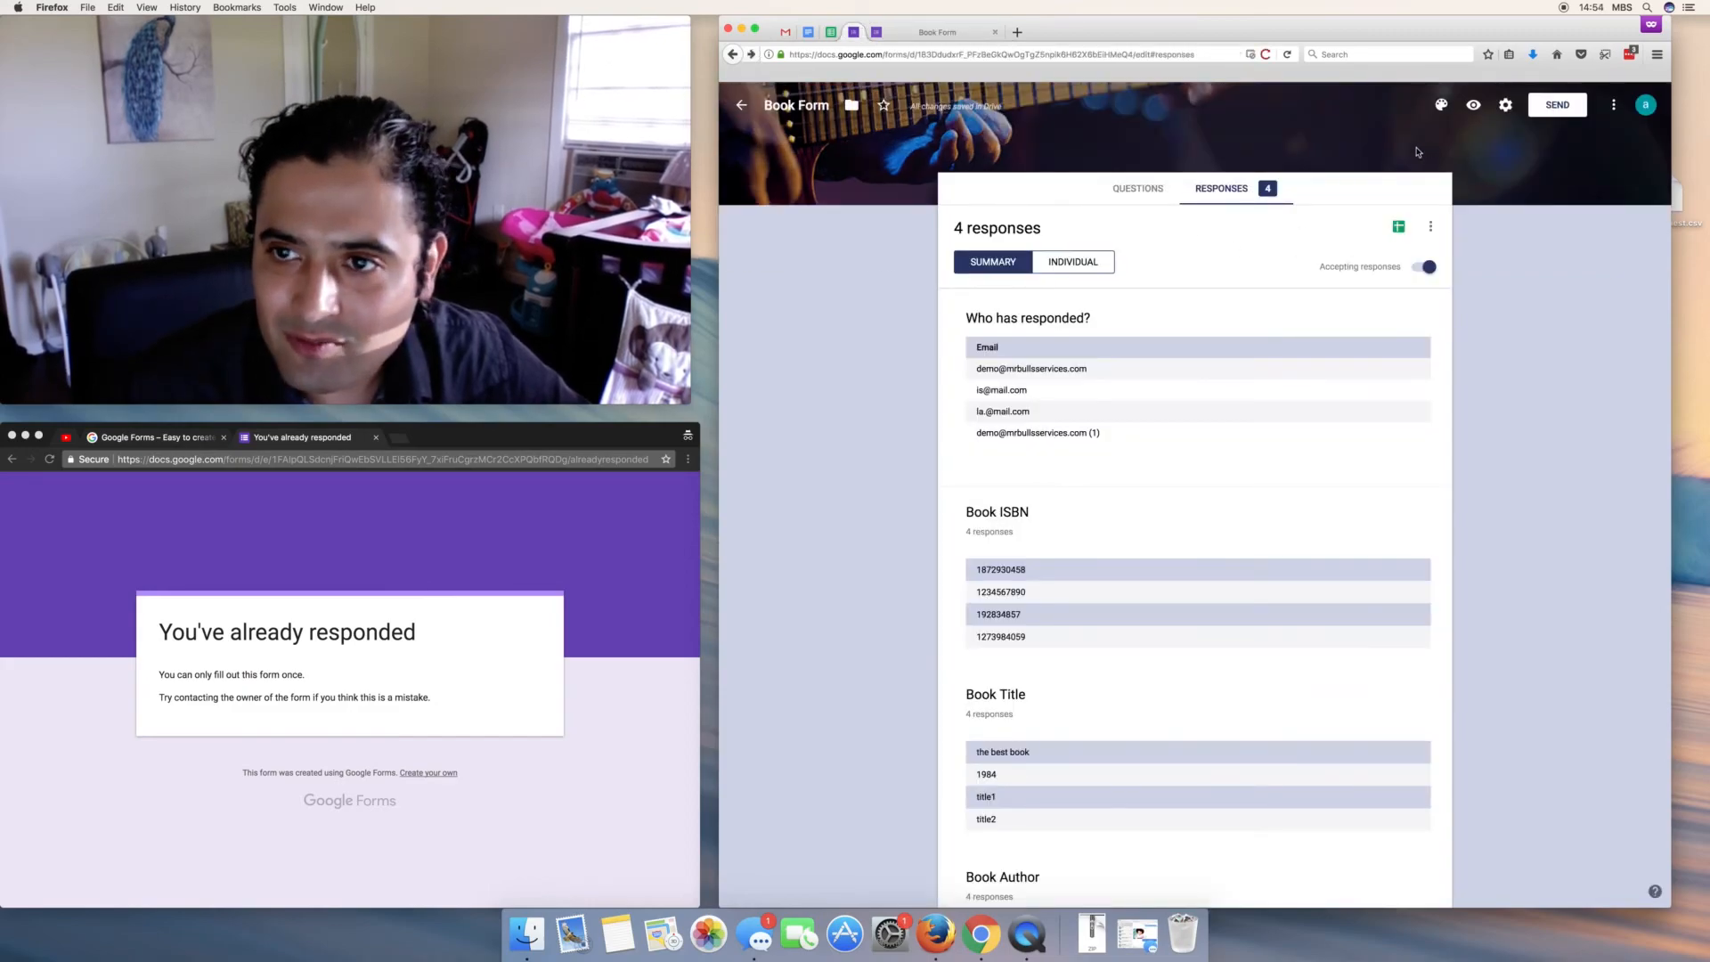
# - Open the linked Book Form (Responses) sheet to confirm the fourth response, then return to the summary
pyautogui.click(1505, 105)
pyautogui.click(1318, 552)
pyautogui.click(1398, 229)
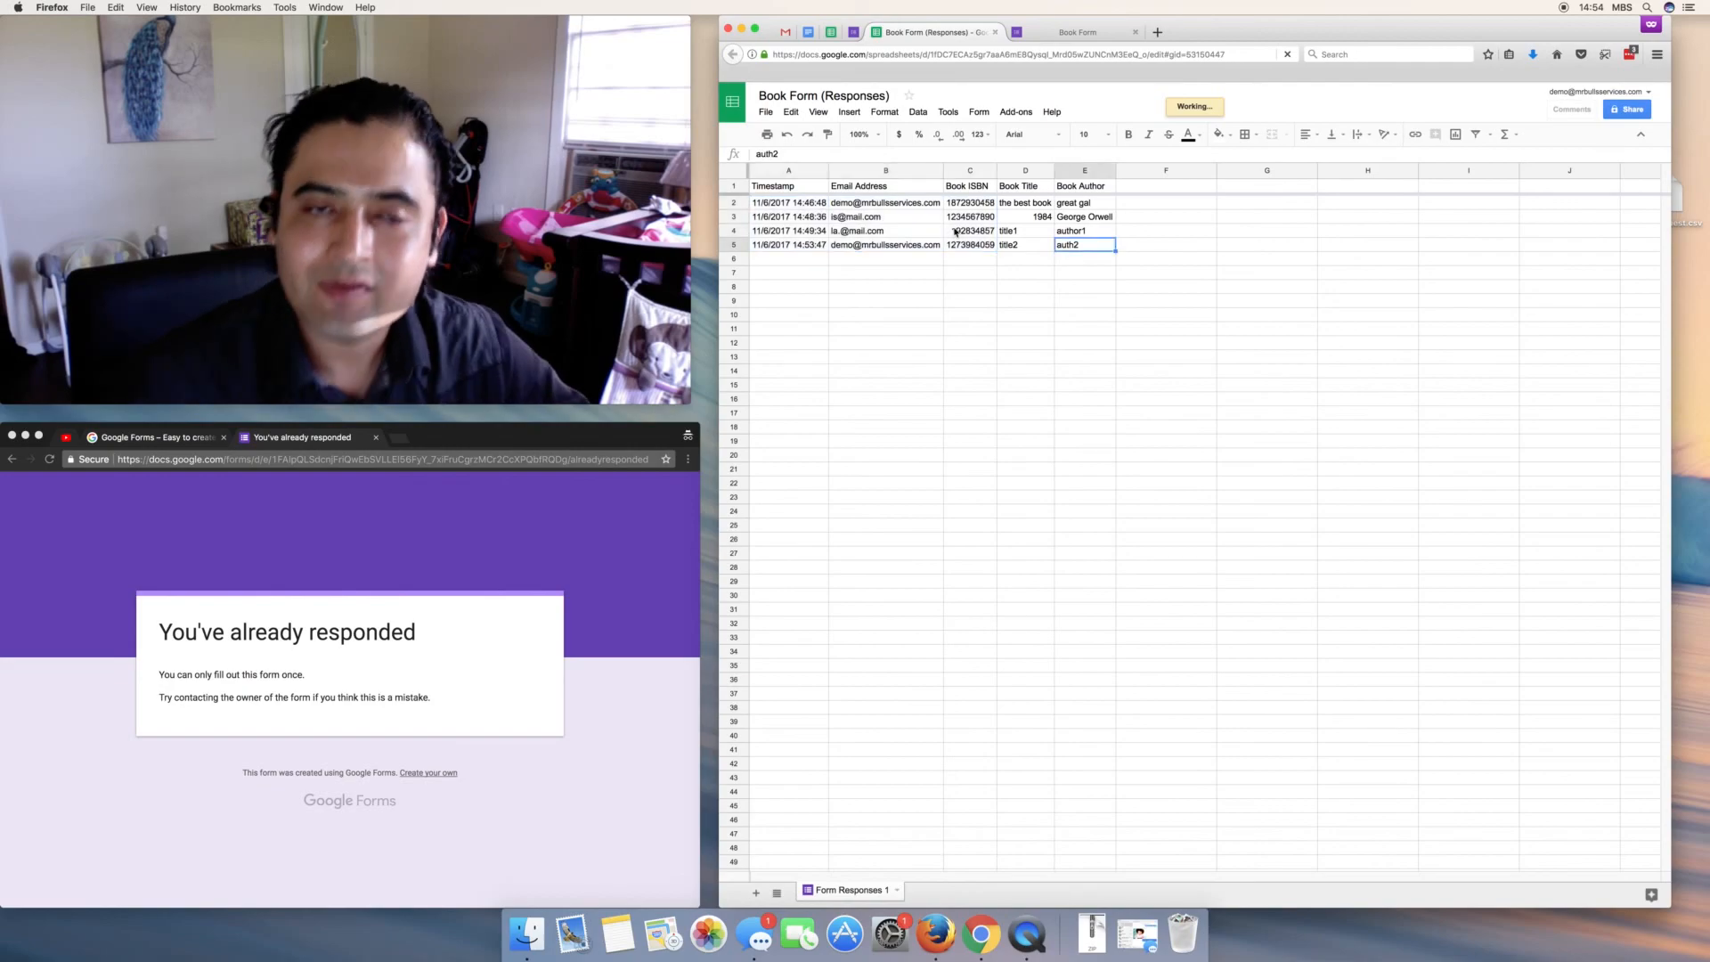
pyautogui.click(853, 32)
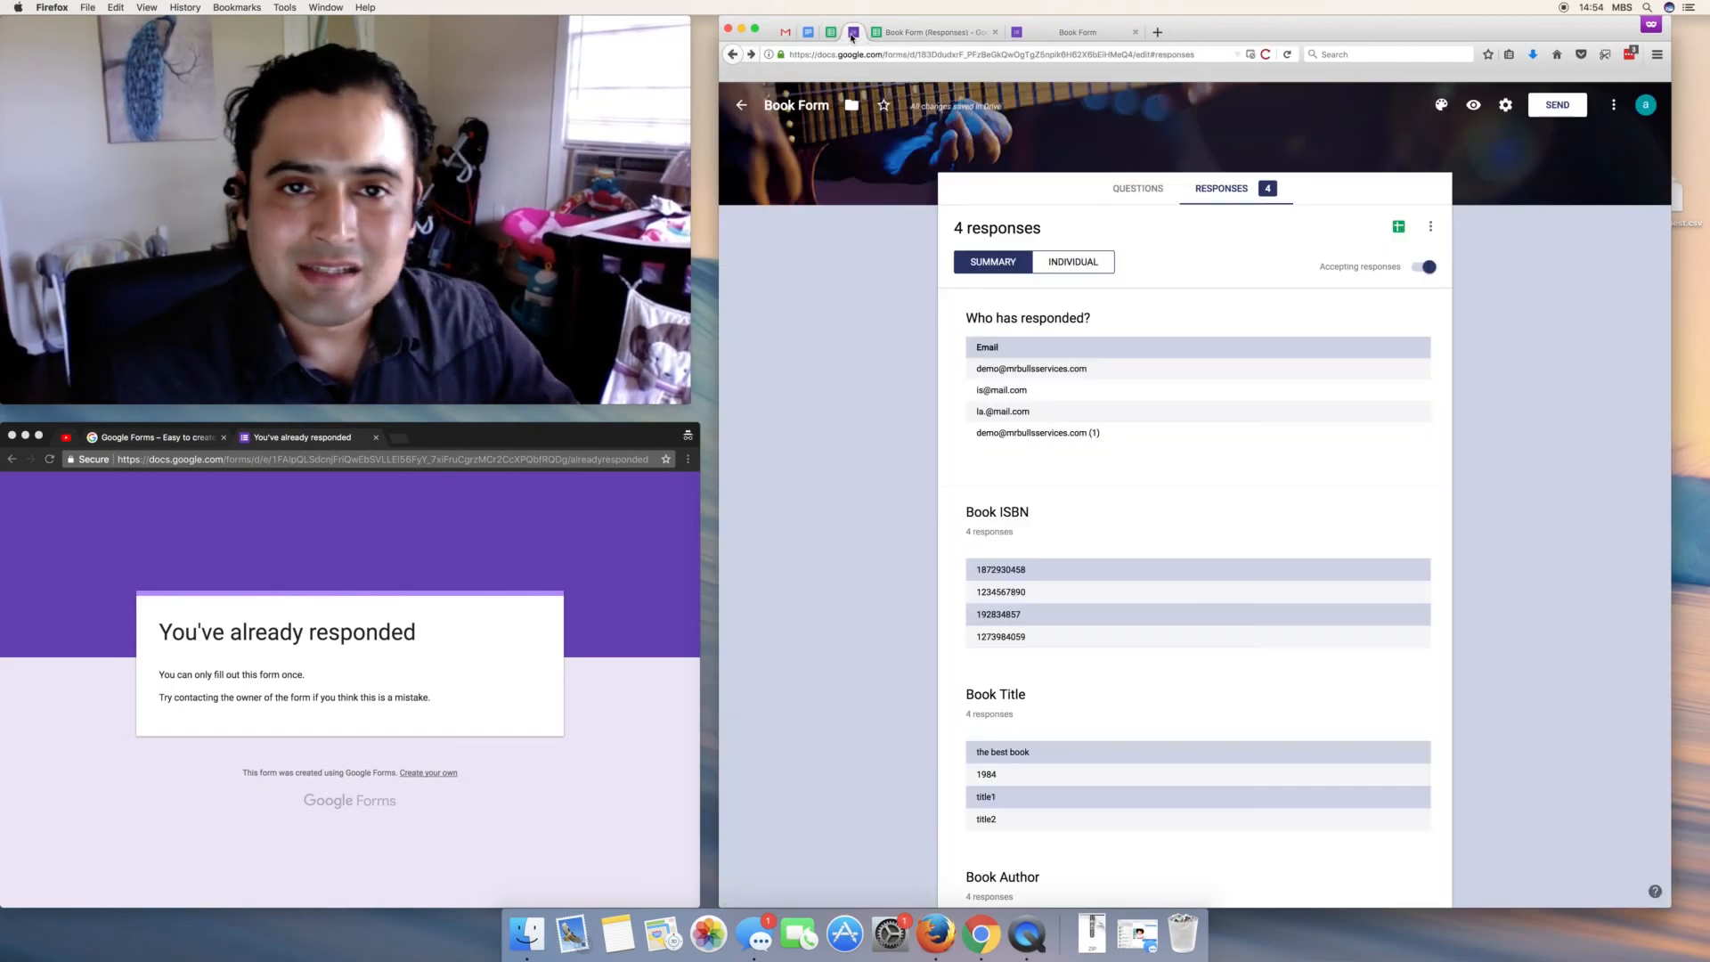